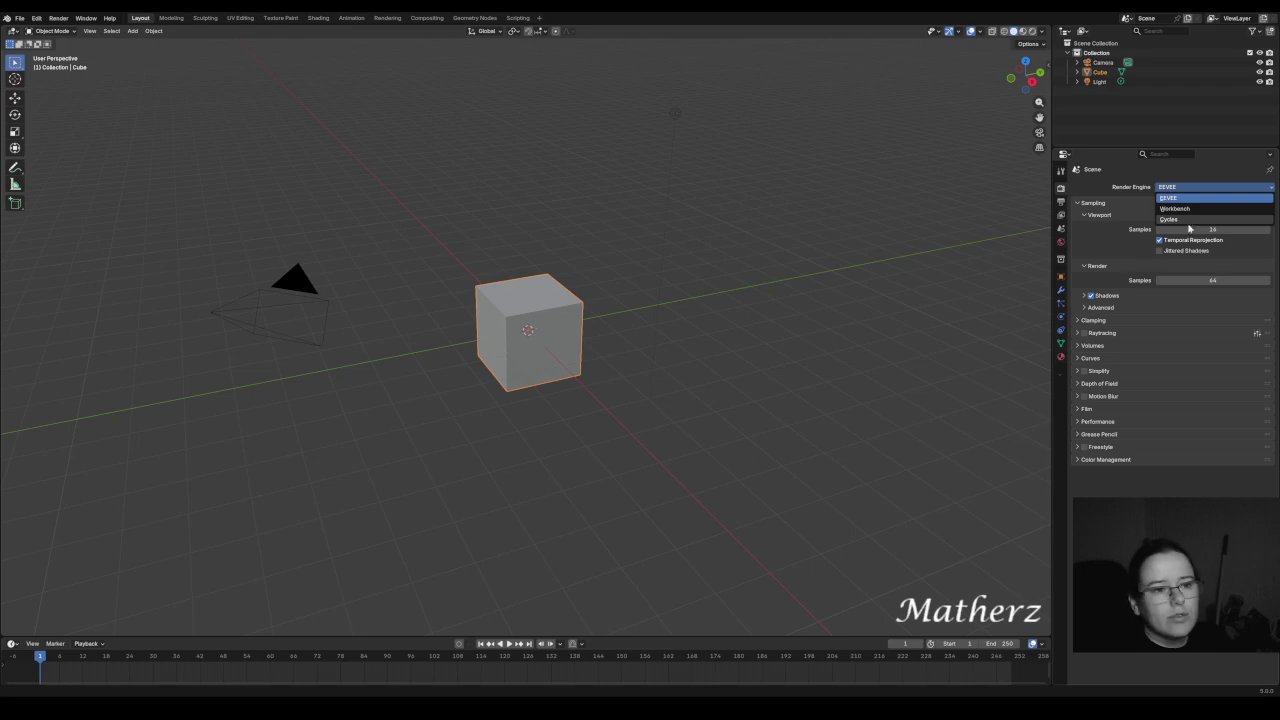
# - Set the render engine to Cycles and enable the Screencast Keys overlay
pyautogui.click(1189, 220)
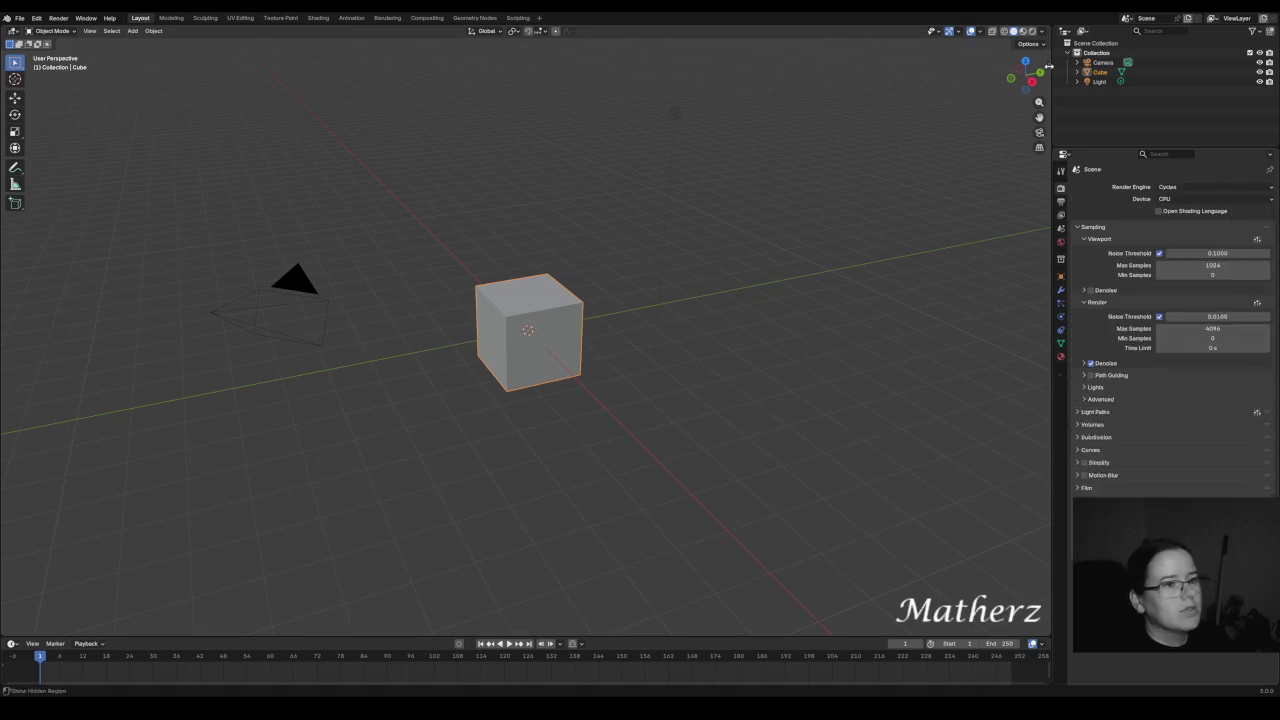
pyautogui.click(1048, 66)
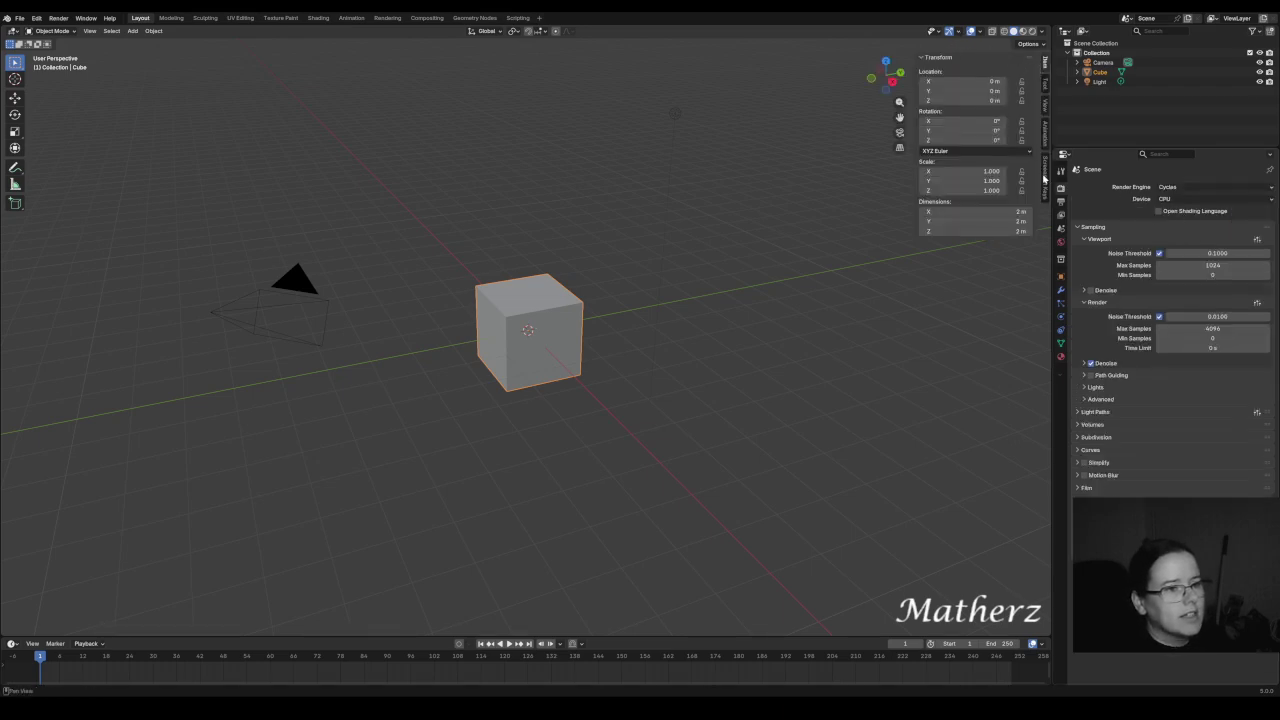
pyautogui.click(1045, 176)
pyautogui.click(927, 57)
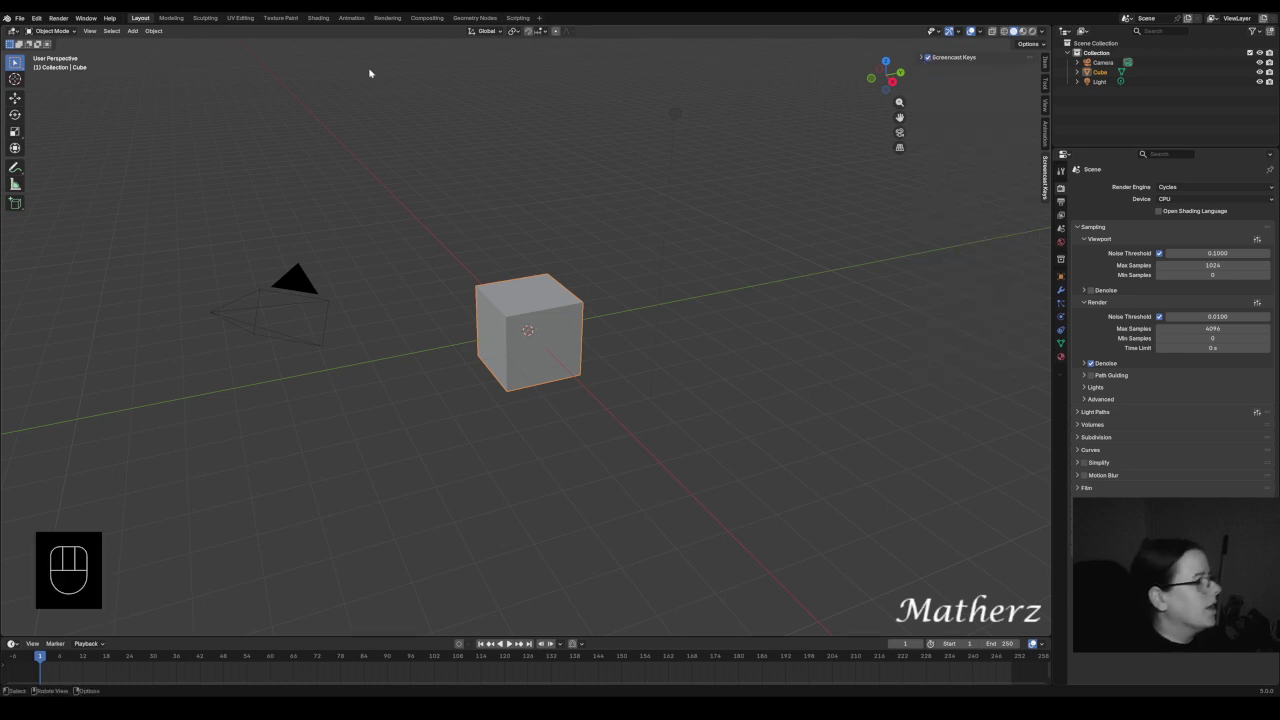
# - Delete the default cube and add a mesh circle at the origin in its place
pyautogui.click(534, 290)
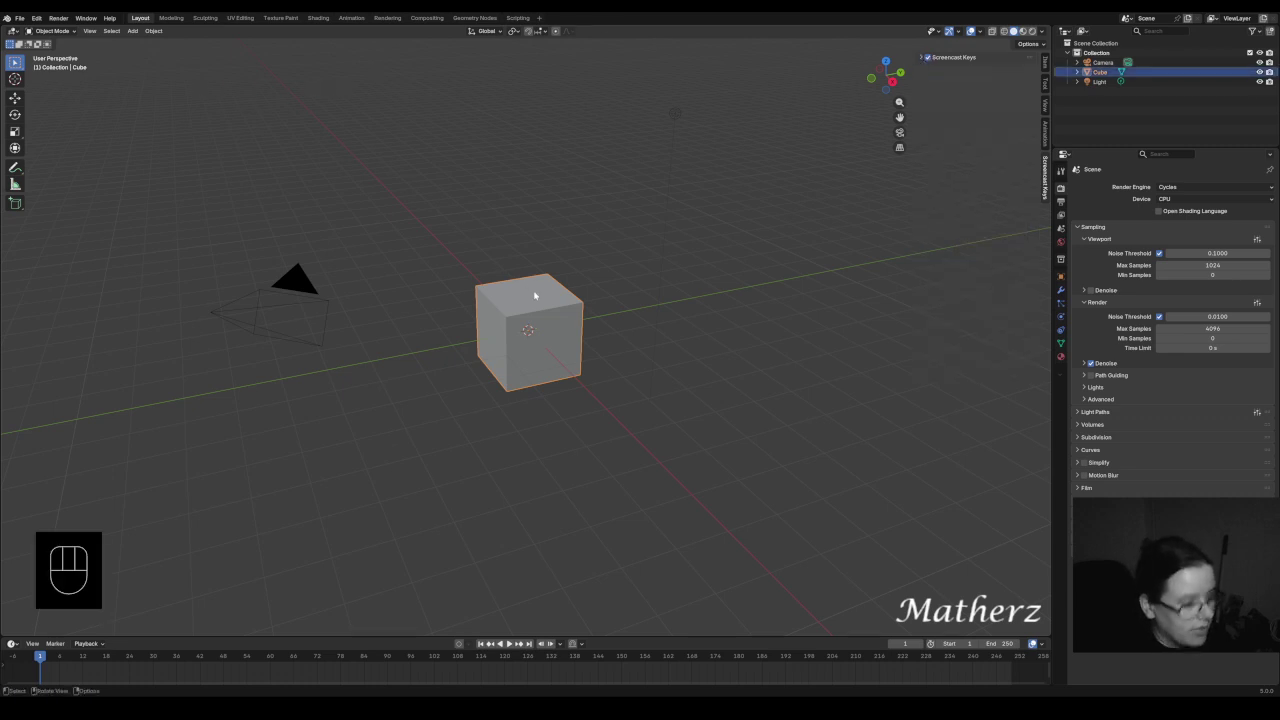
pyautogui.press('Delete')
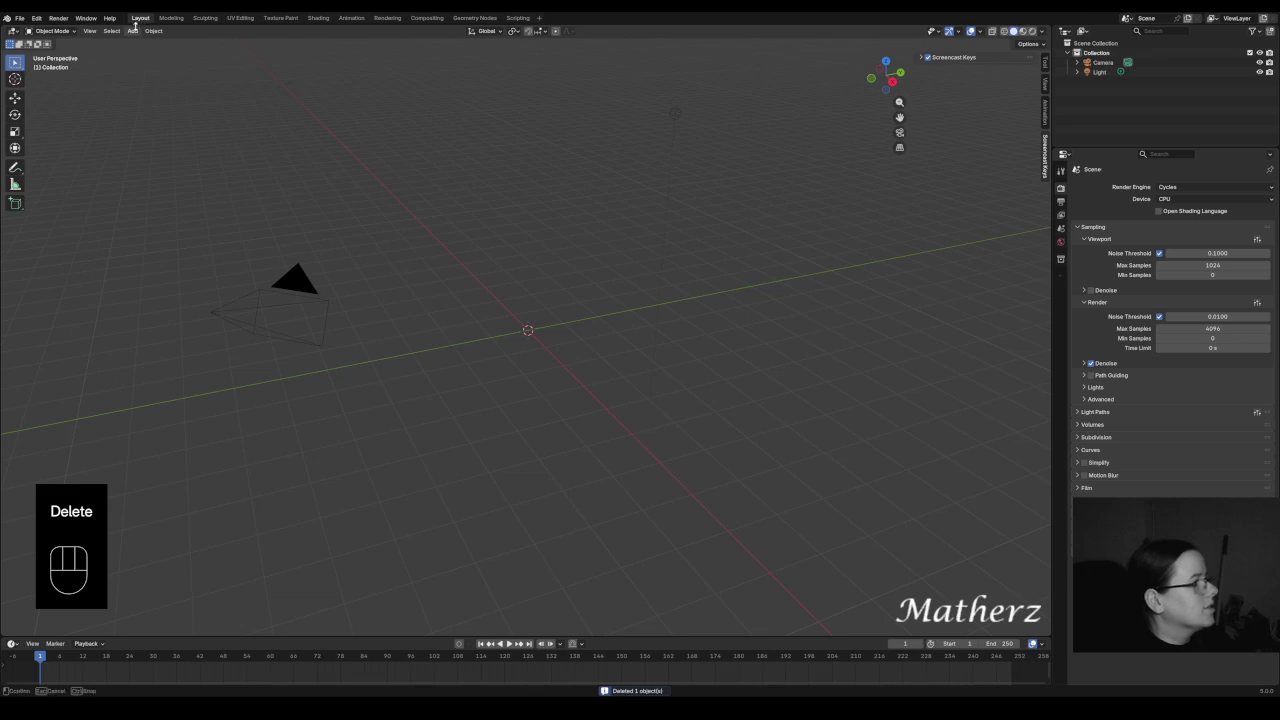
pyautogui.click(133, 30)
pyautogui.moveTo(145, 41)
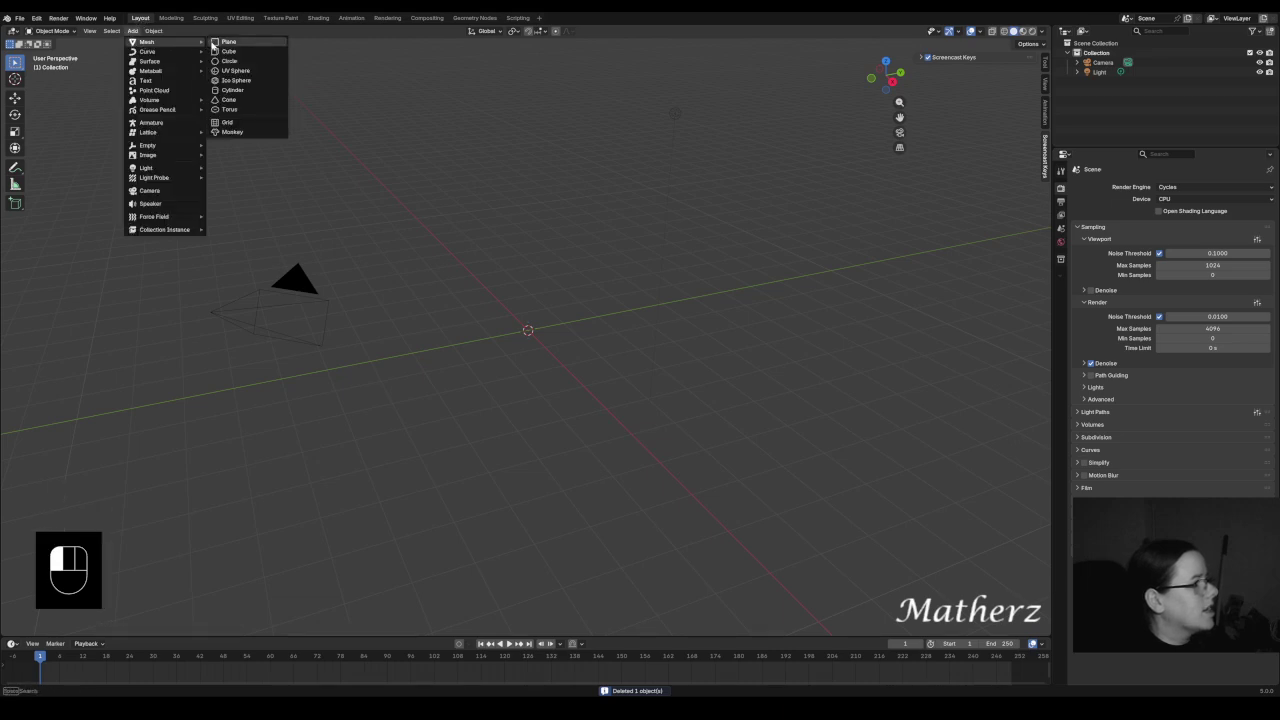
pyautogui.click(246, 62)
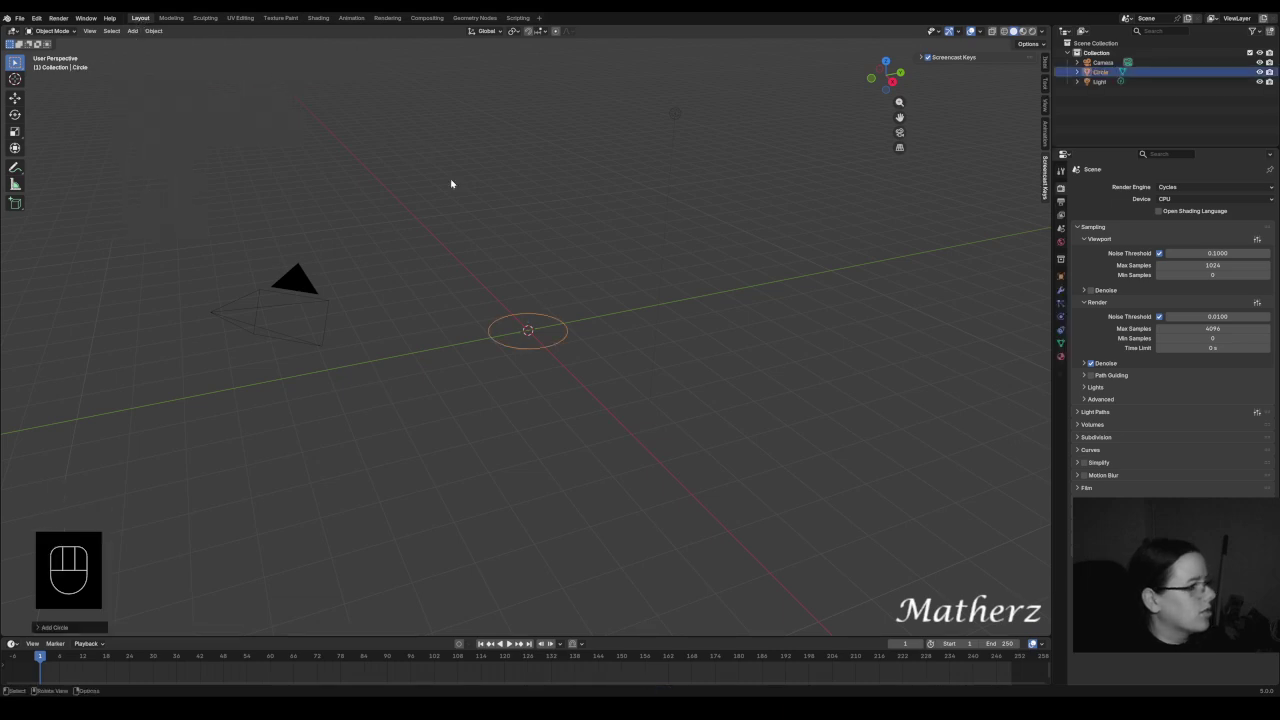
# - Scale the circle up to about three times its size and raise it along the Z axis, well above the origin
pyautogui.press('s')
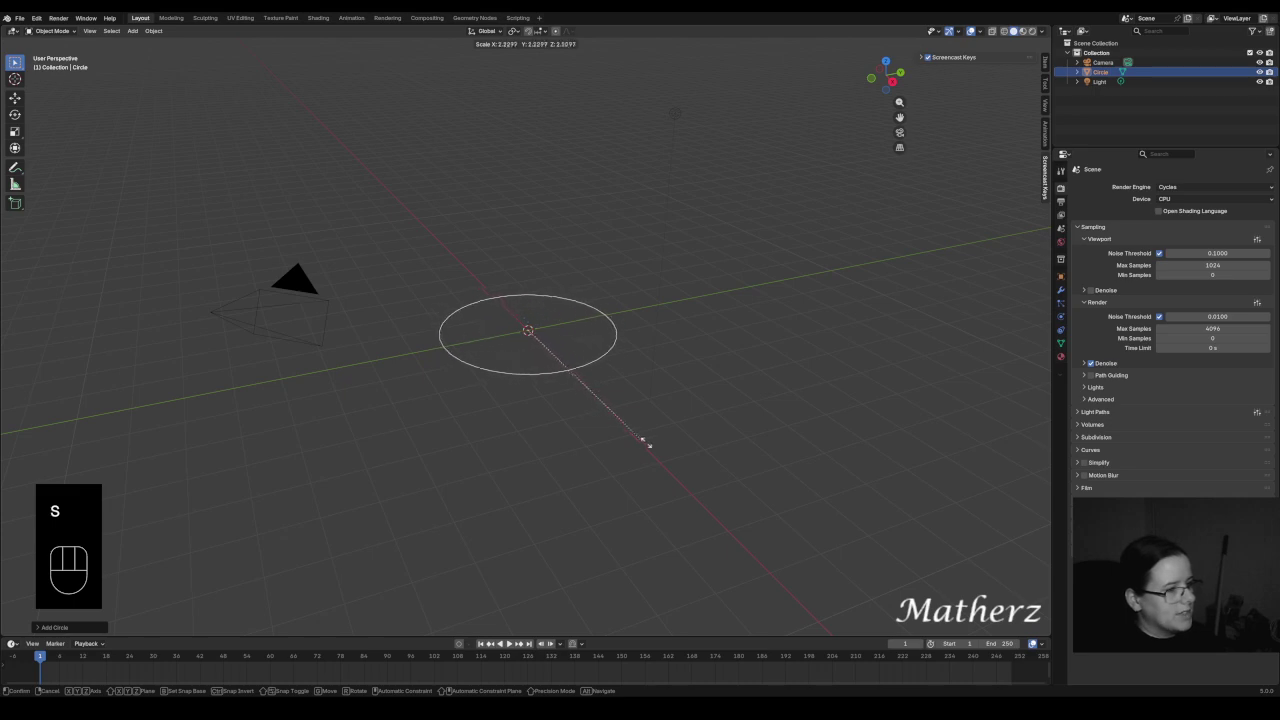
pyautogui.click(692, 471)
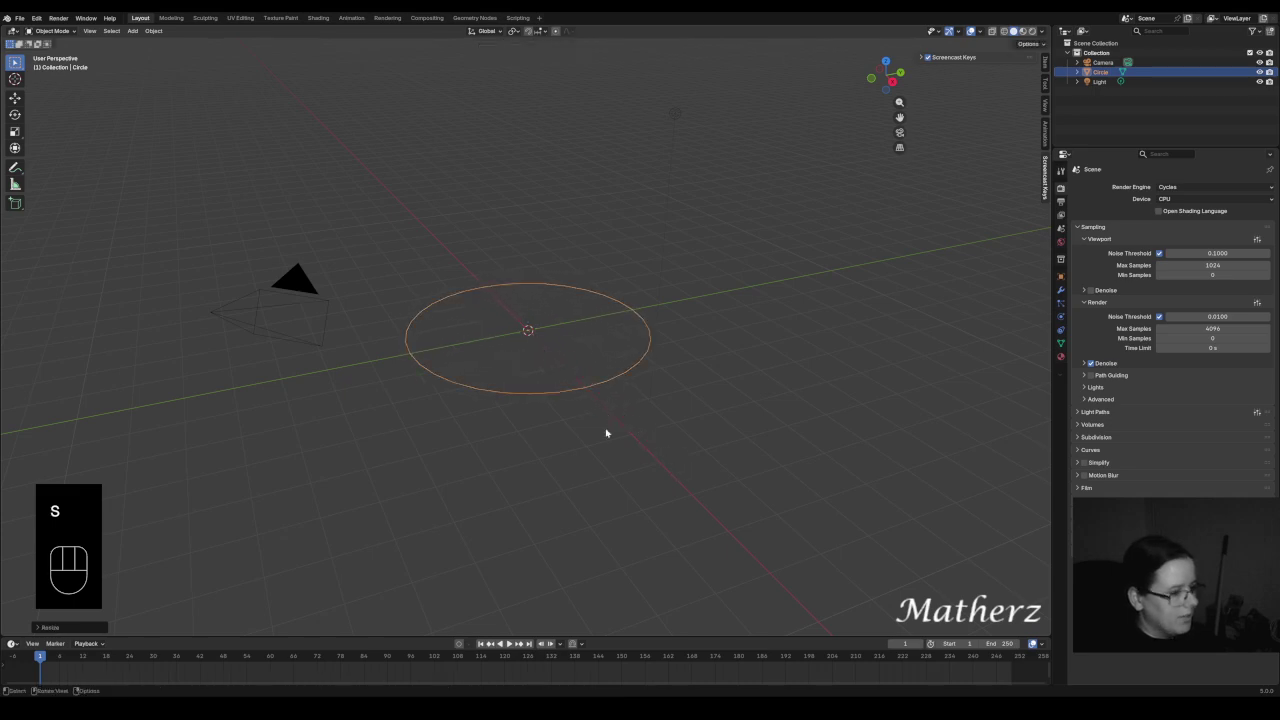
pyautogui.press('g')
pyautogui.moveTo(610, 432); pyautogui.dragTo(594, 211, button='middle')
pyautogui.click(600, 188)
pyautogui.scroll(-5, 583, 240)
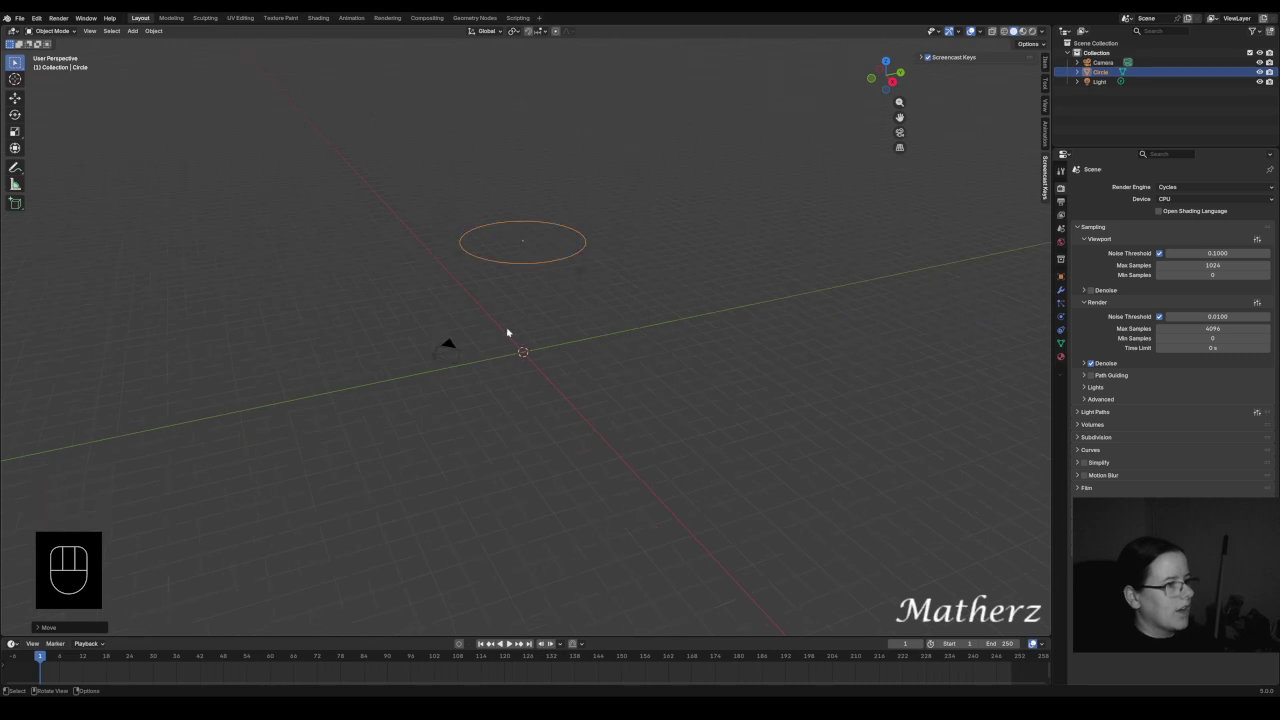
pyautogui.press('g')
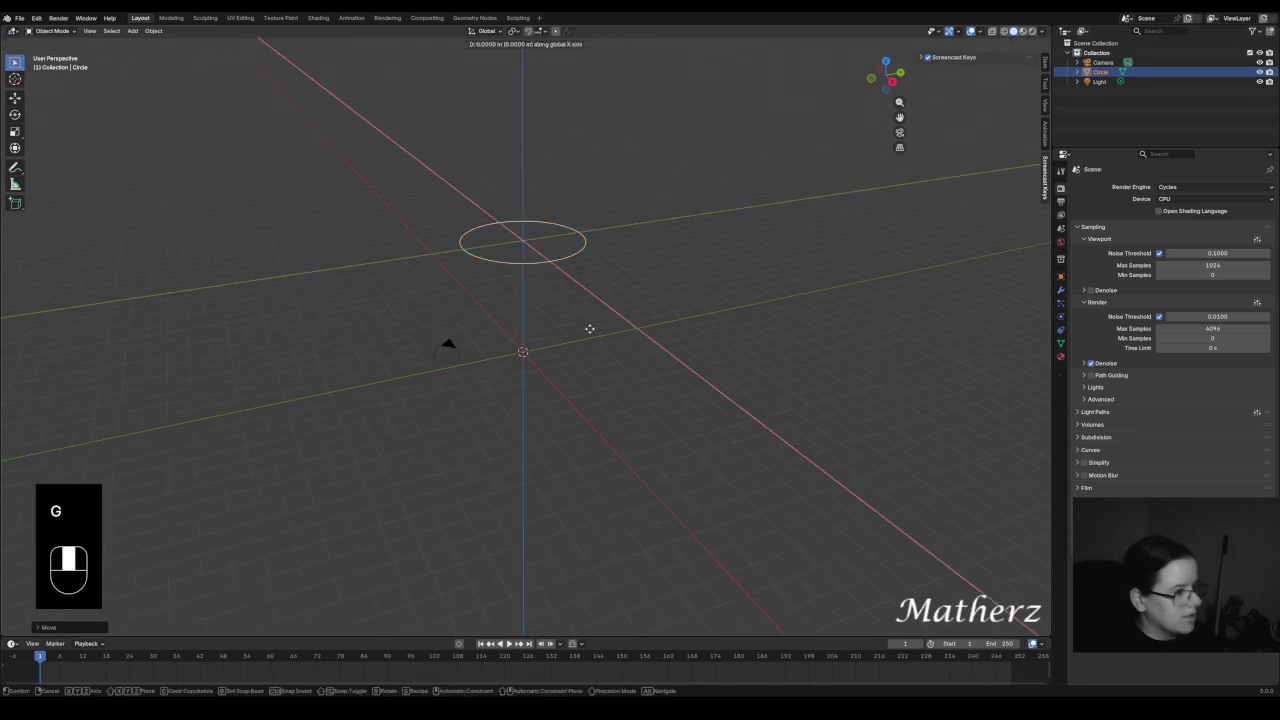
pyautogui.moveTo(589, 329); pyautogui.dragTo(525, 320, button='middle')
pyautogui.click(583, 271)
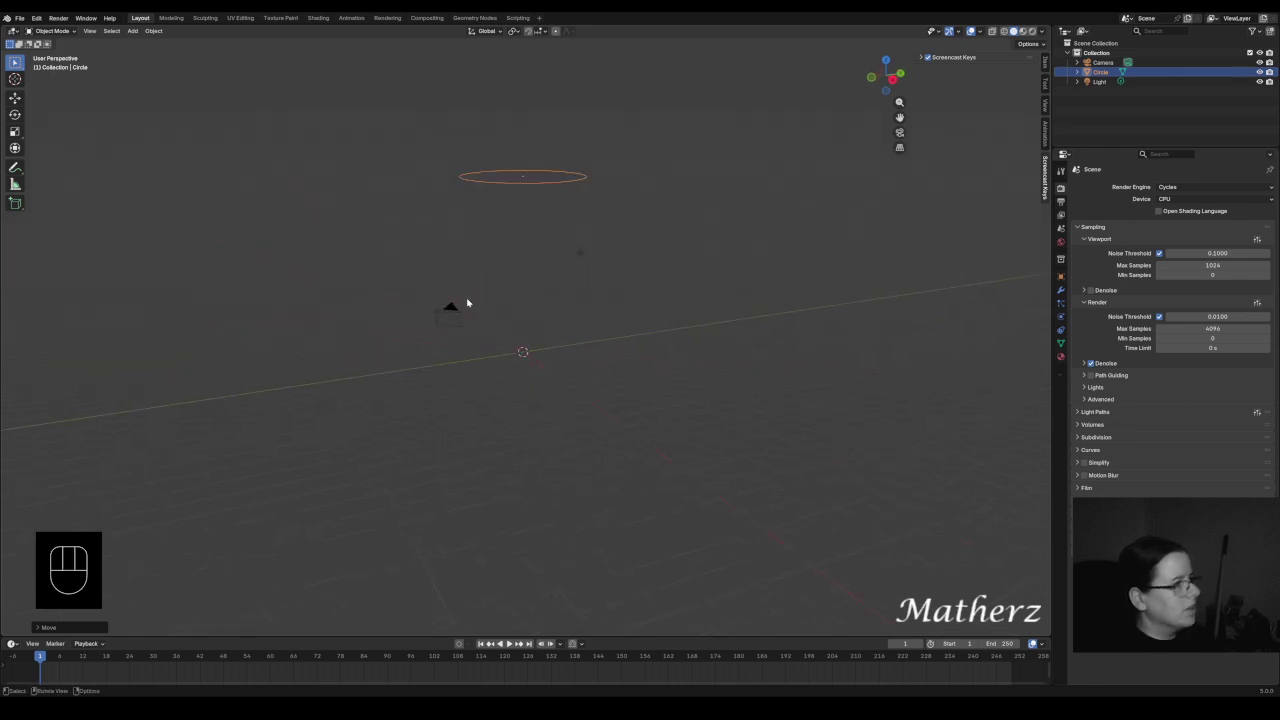
# - Add a mesh cube at the origin and stretch it along the Z axis into a tall column
pyautogui.click(131, 31)
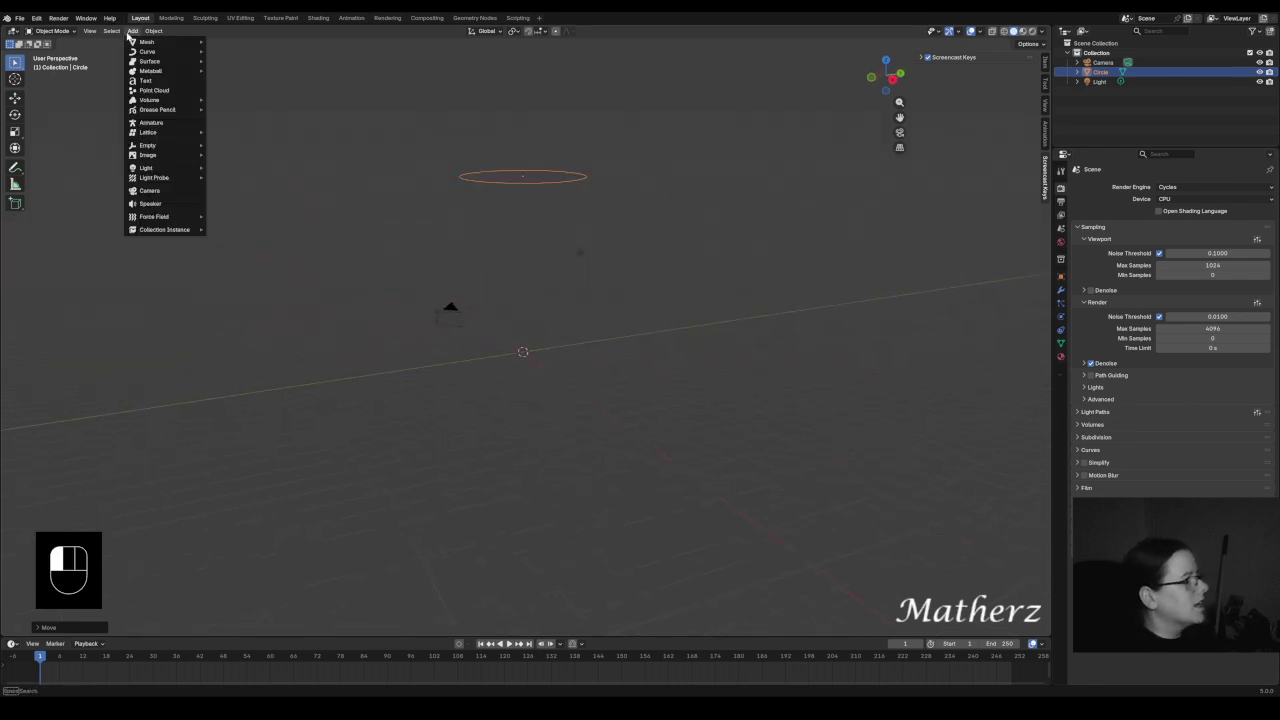
pyautogui.moveTo(150, 42)
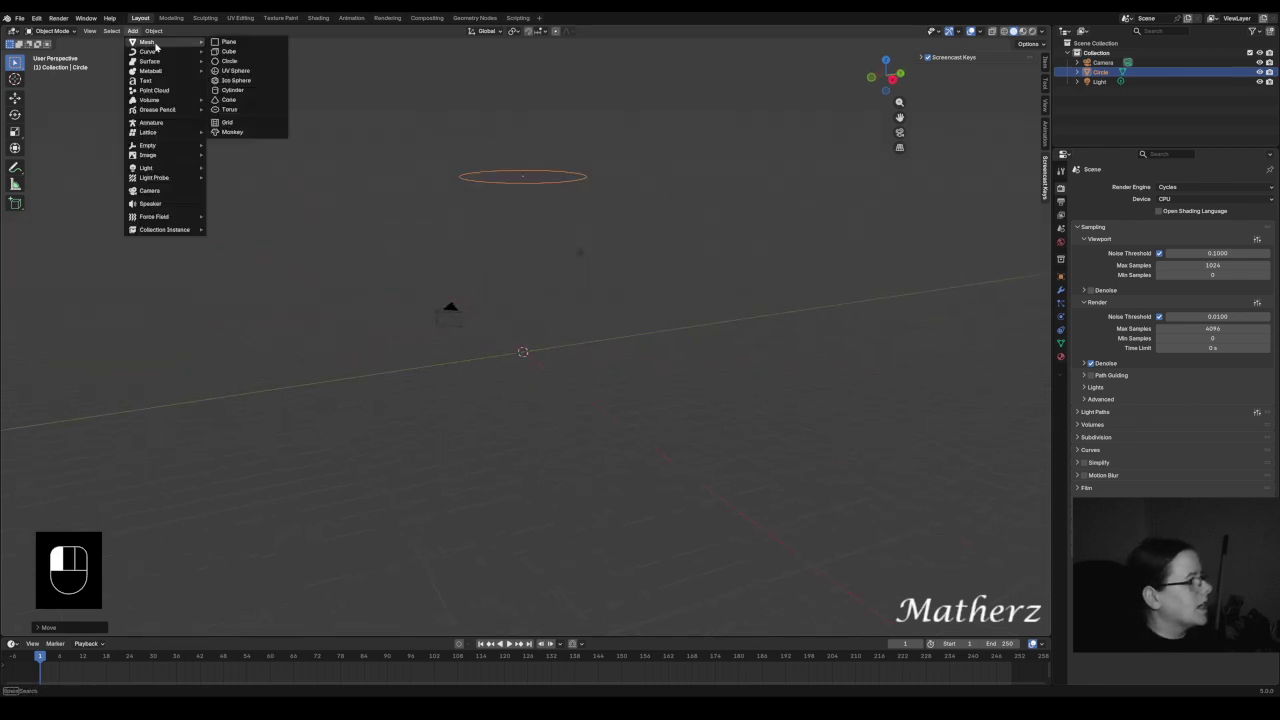
pyautogui.click(246, 53)
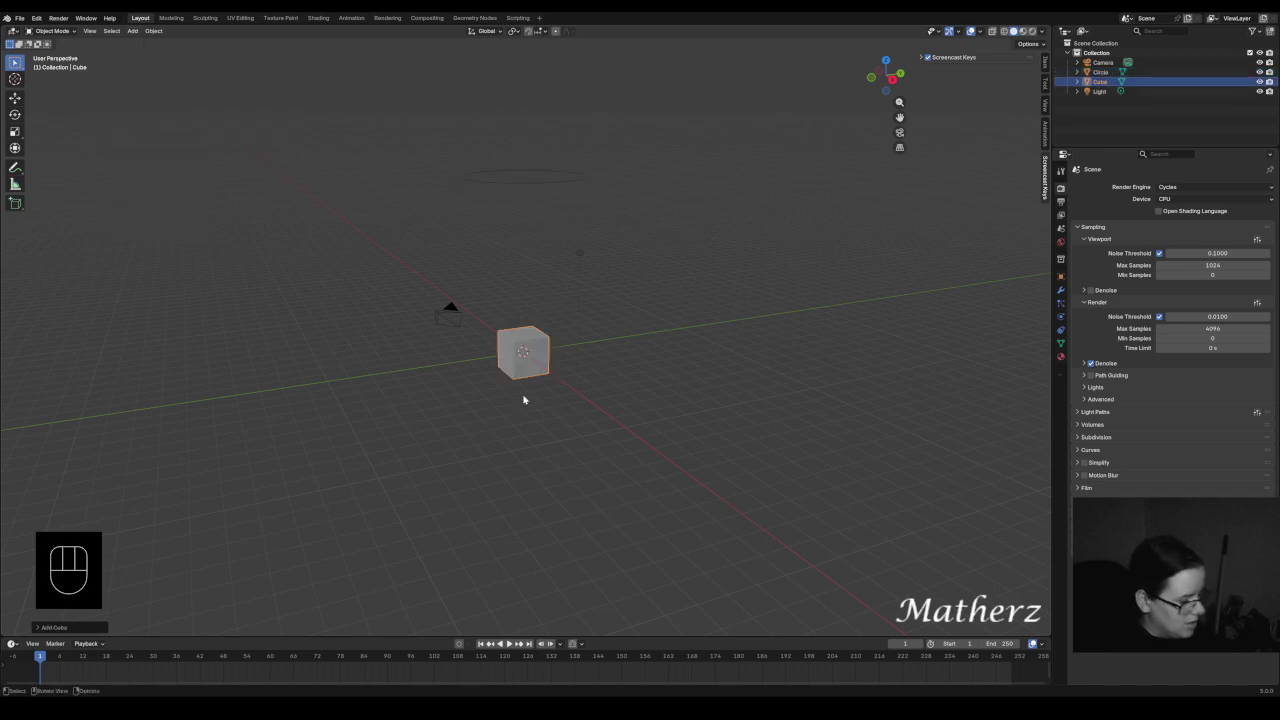
pyautogui.press('s')
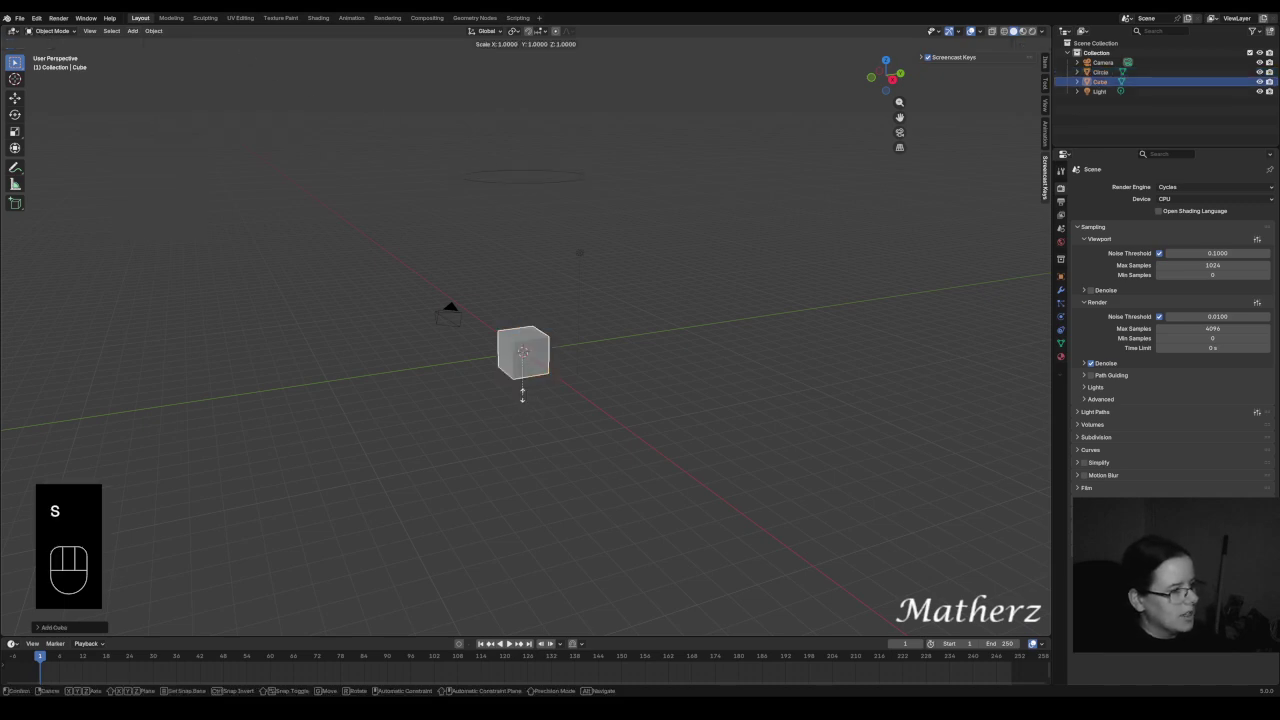
pyautogui.press('x')
pyautogui.press('z')
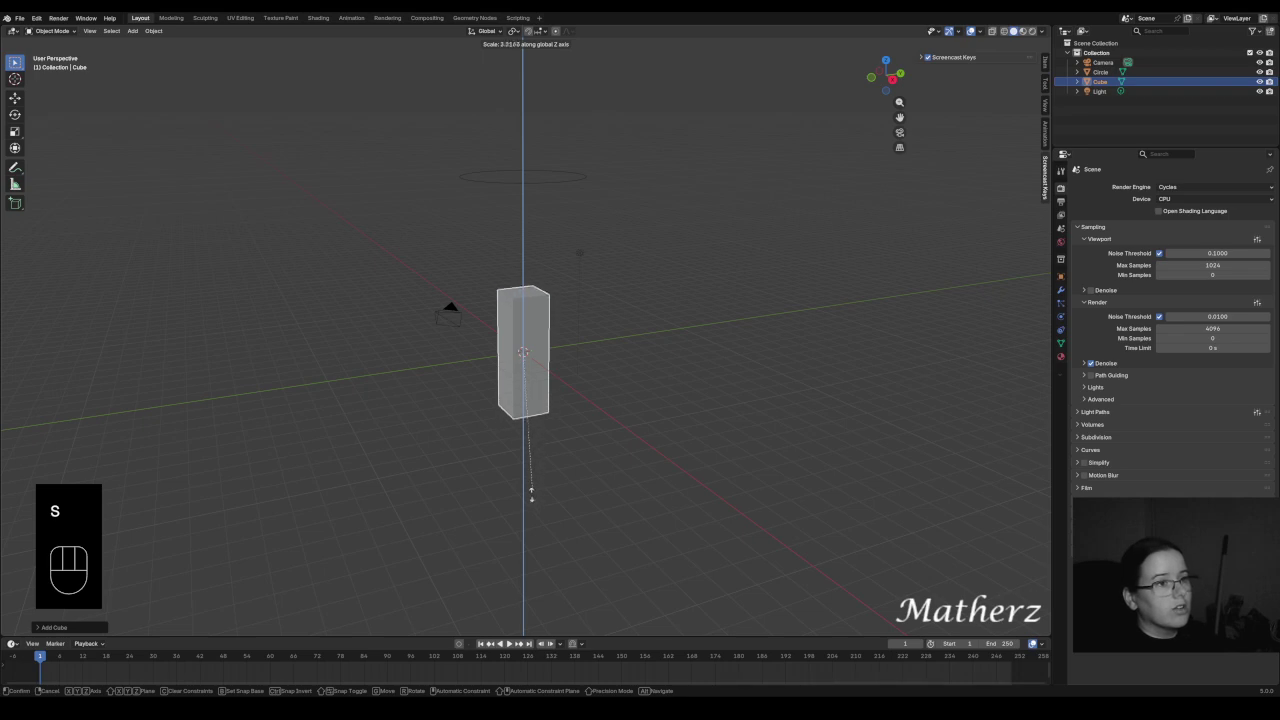
pyautogui.click(517, 618)
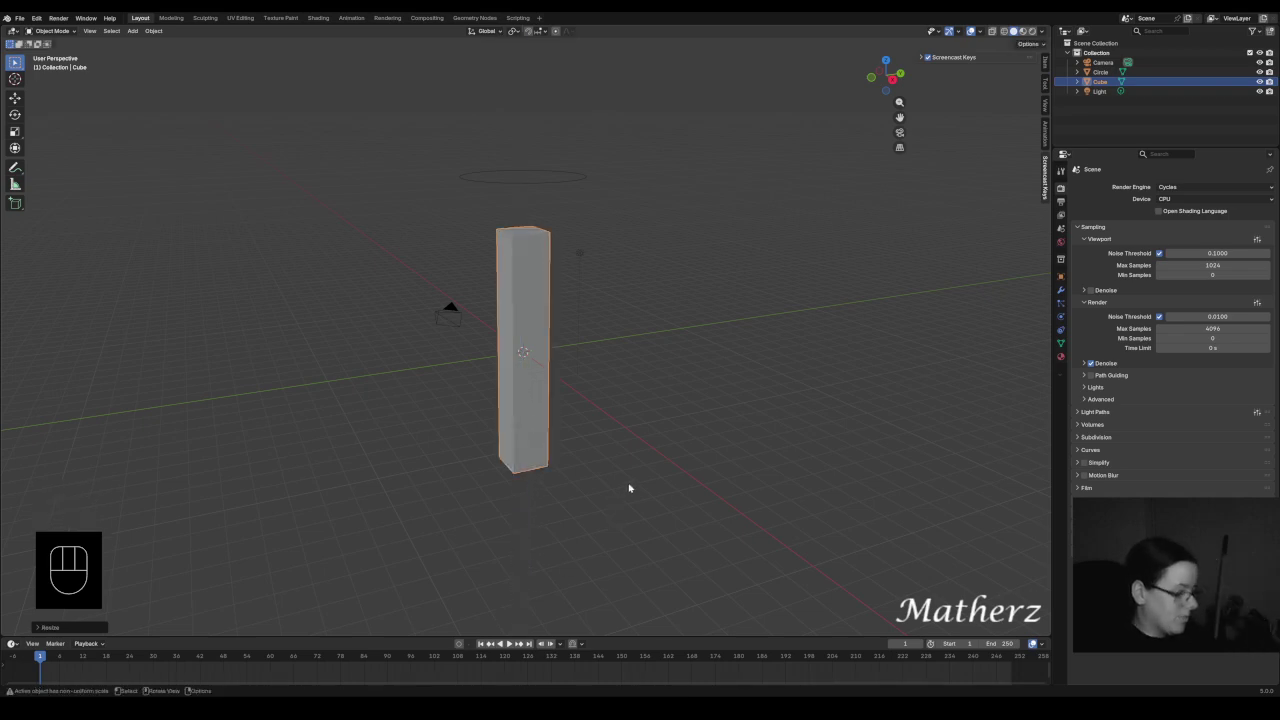
# - Thin the column along the X axis to about a quarter of its width and raise it along the Z axis
pyautogui.moveTo(625, 462); pyautogui.dragTo(691, 420, button='middle')
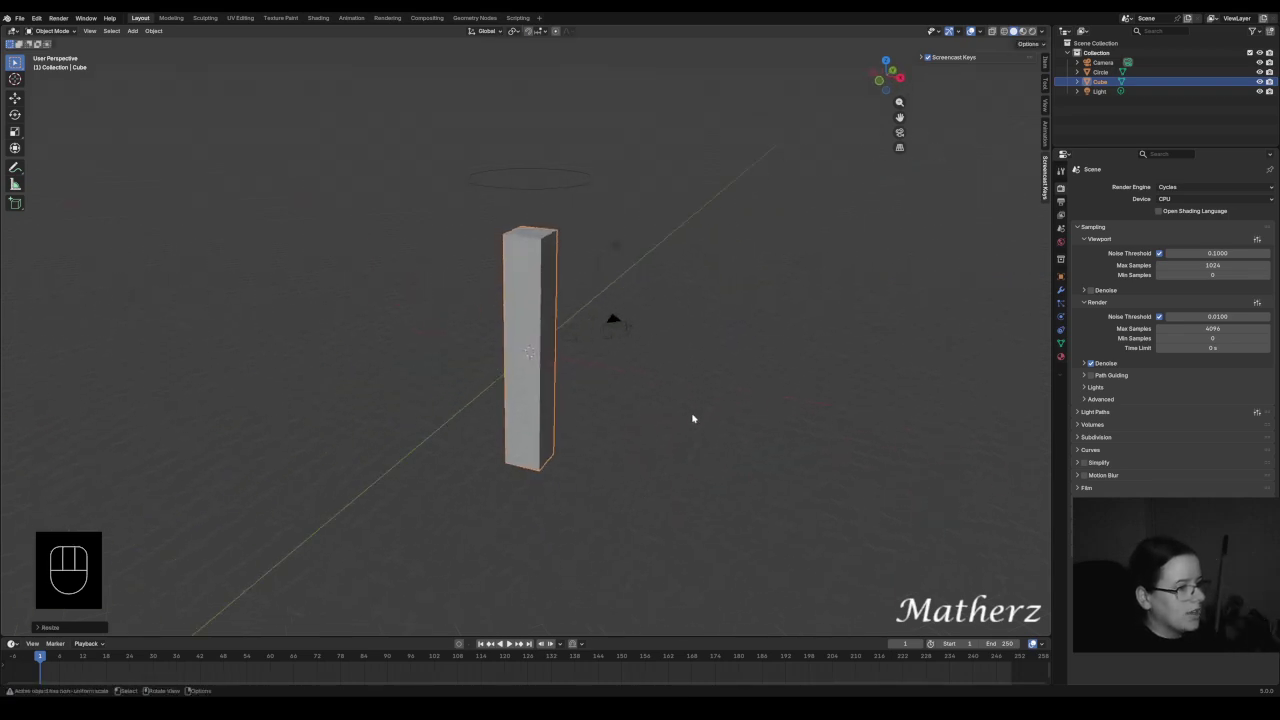
pyautogui.press('s')
pyautogui.press('x')
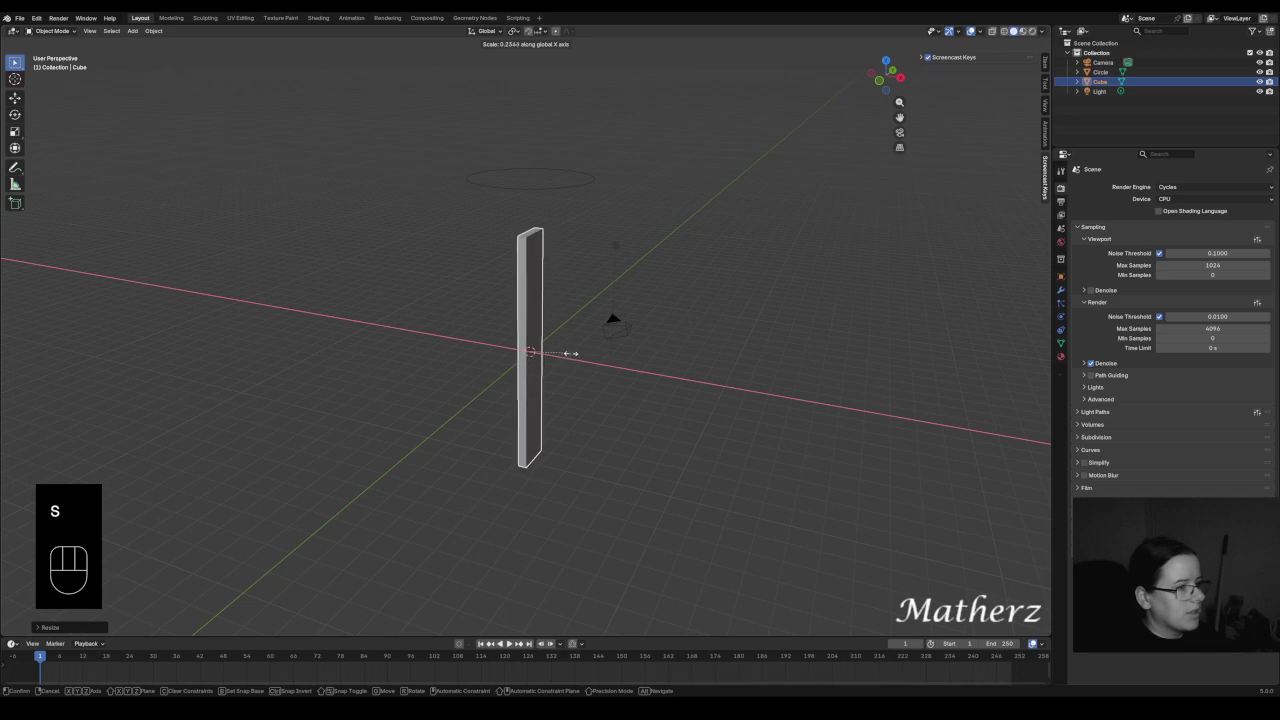
pyautogui.click(557, 369)
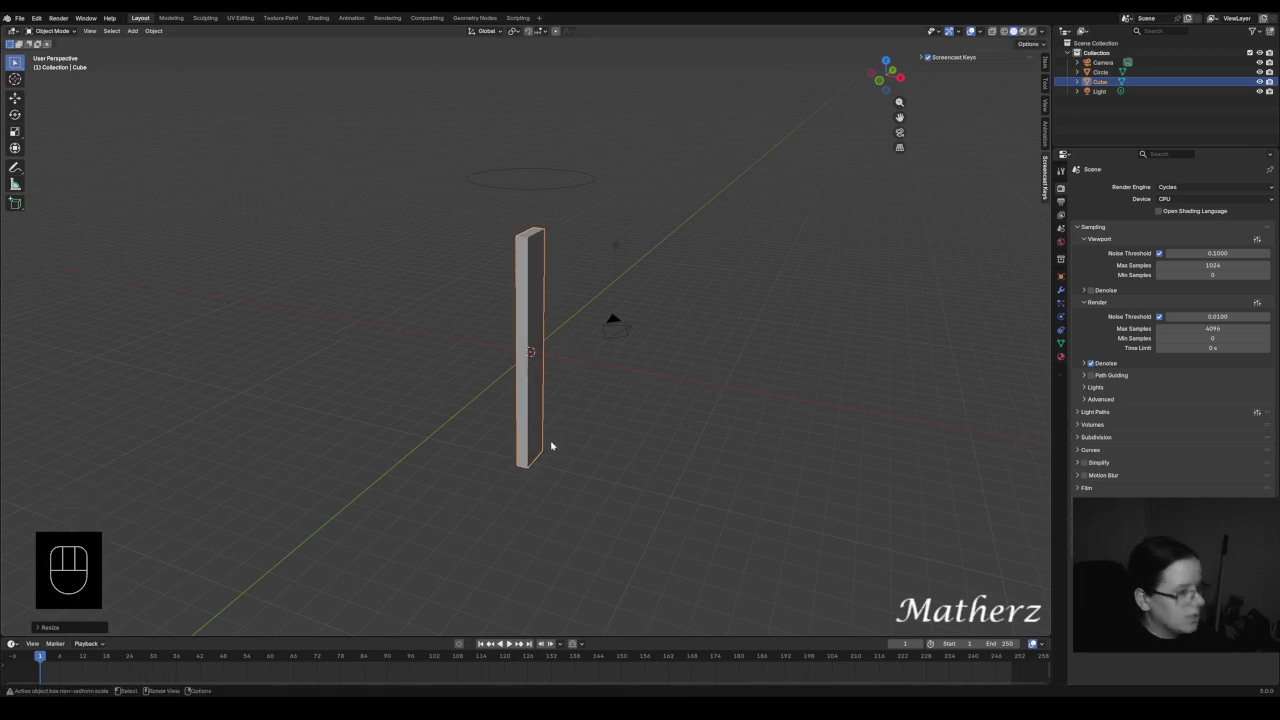
pyautogui.press('g')
pyautogui.press('z')
pyautogui.click(529, 309)
pyautogui.scroll(4, 546, 228)
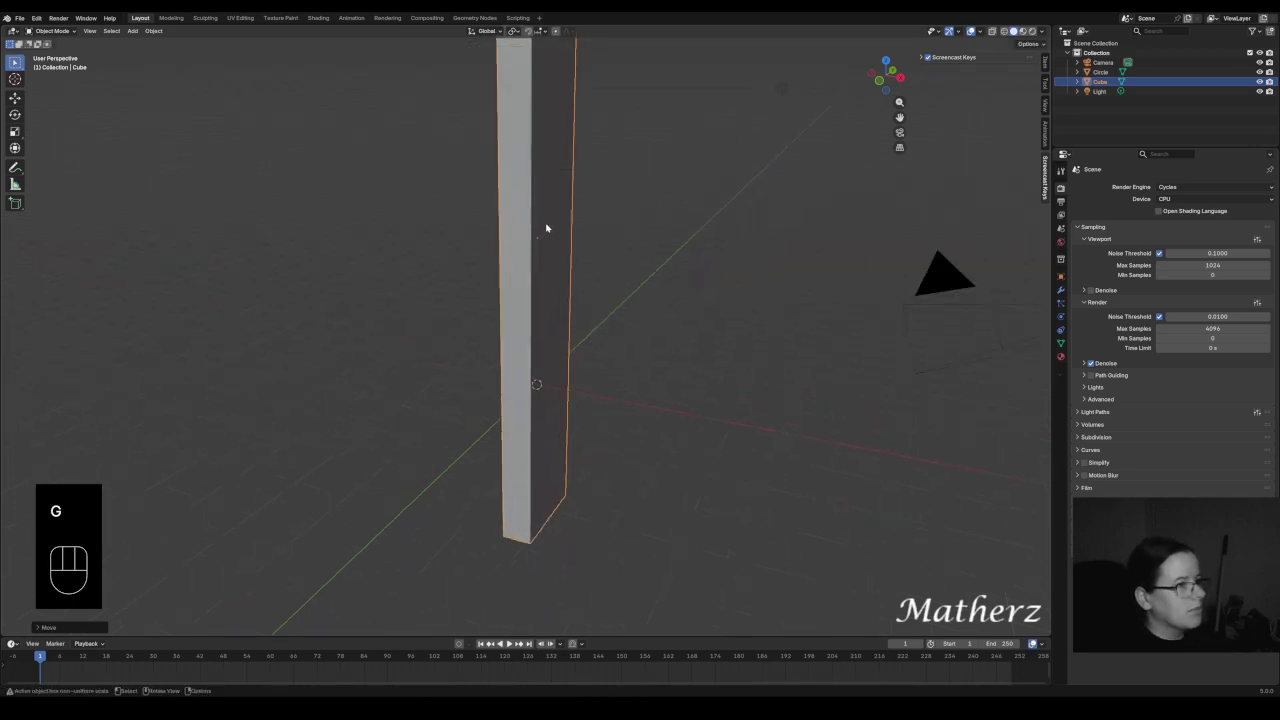
pyautogui.keyDown('shift'); pyautogui.moveTo(546, 228); pyautogui.dragTo(626, 411, button='middle'); pyautogui.keyUp('shift')
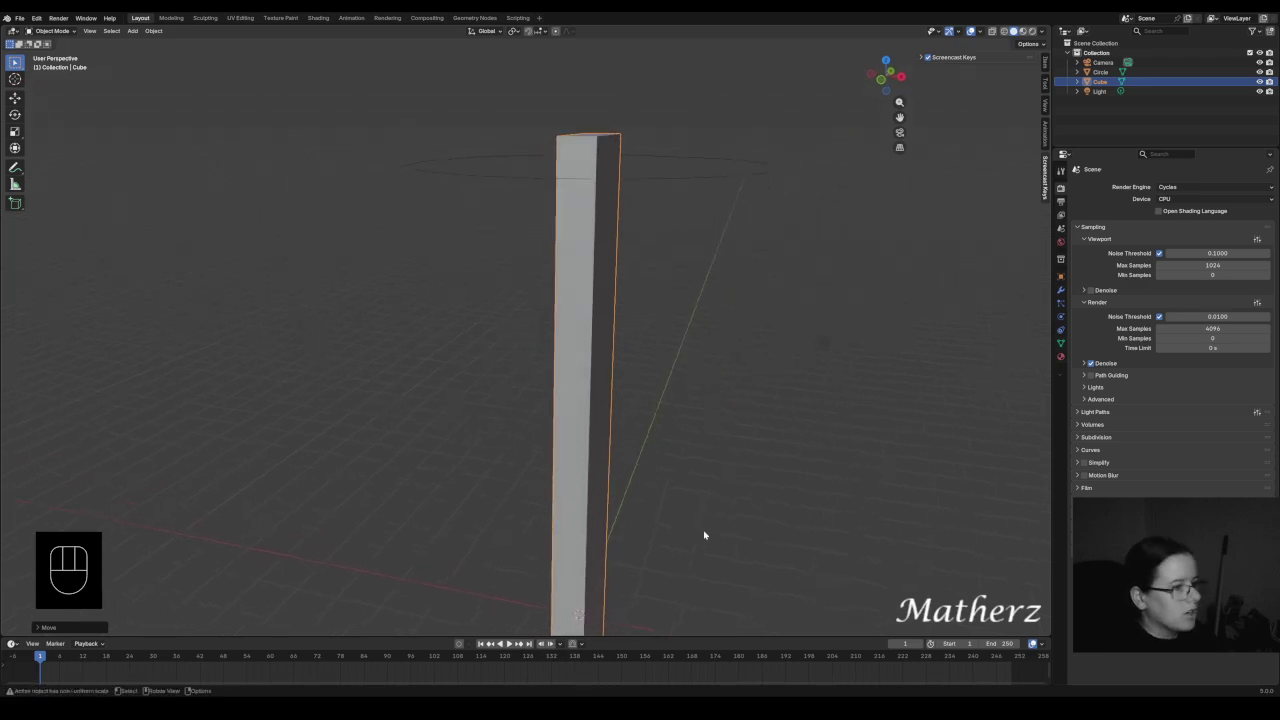
# - Scale the bar down uniformly to about 0.4 and raise it along Z until its top reaches the circle's level
pyautogui.press('s')
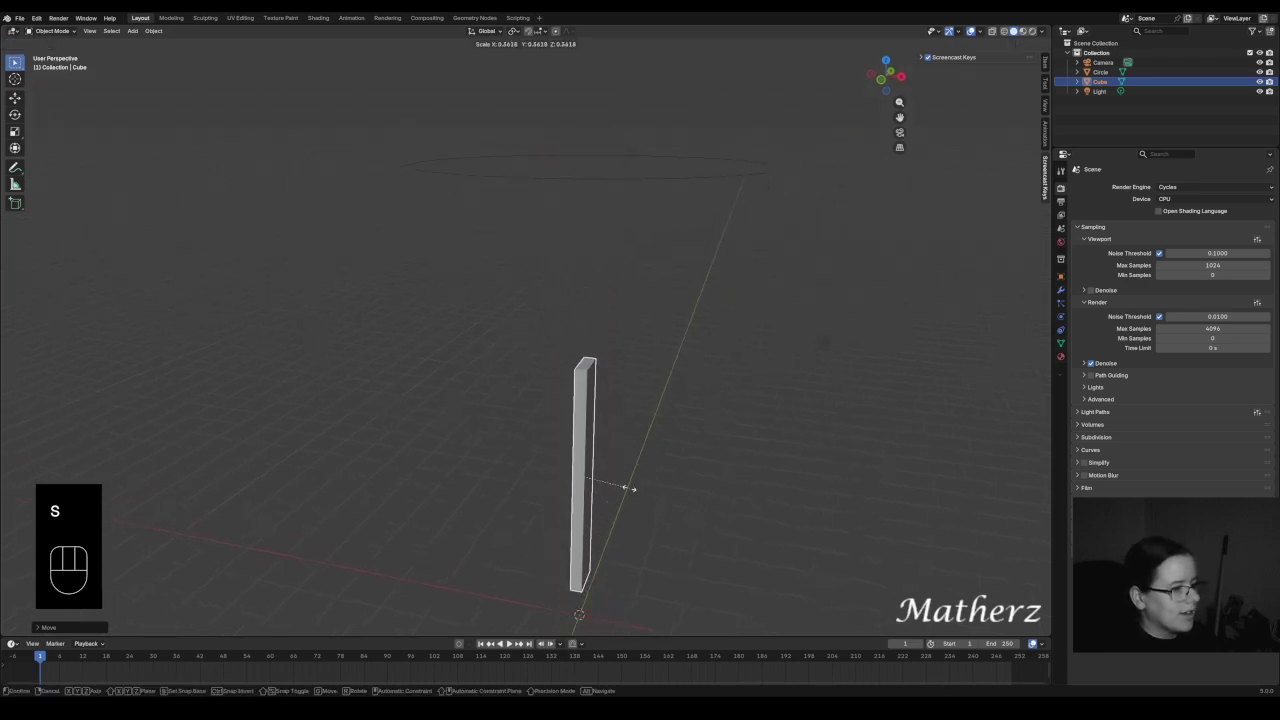
pyautogui.click(635, 493)
pyautogui.press('g')
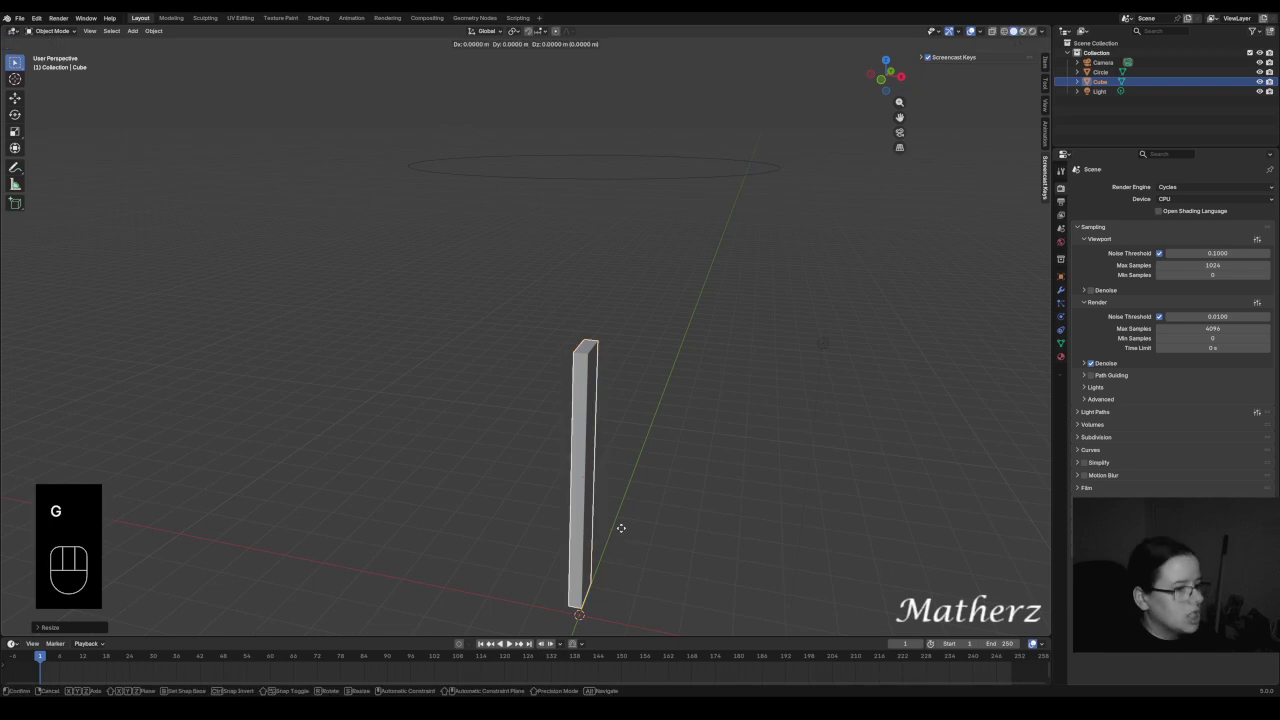
pyautogui.press('z')
pyautogui.click(595, 373)
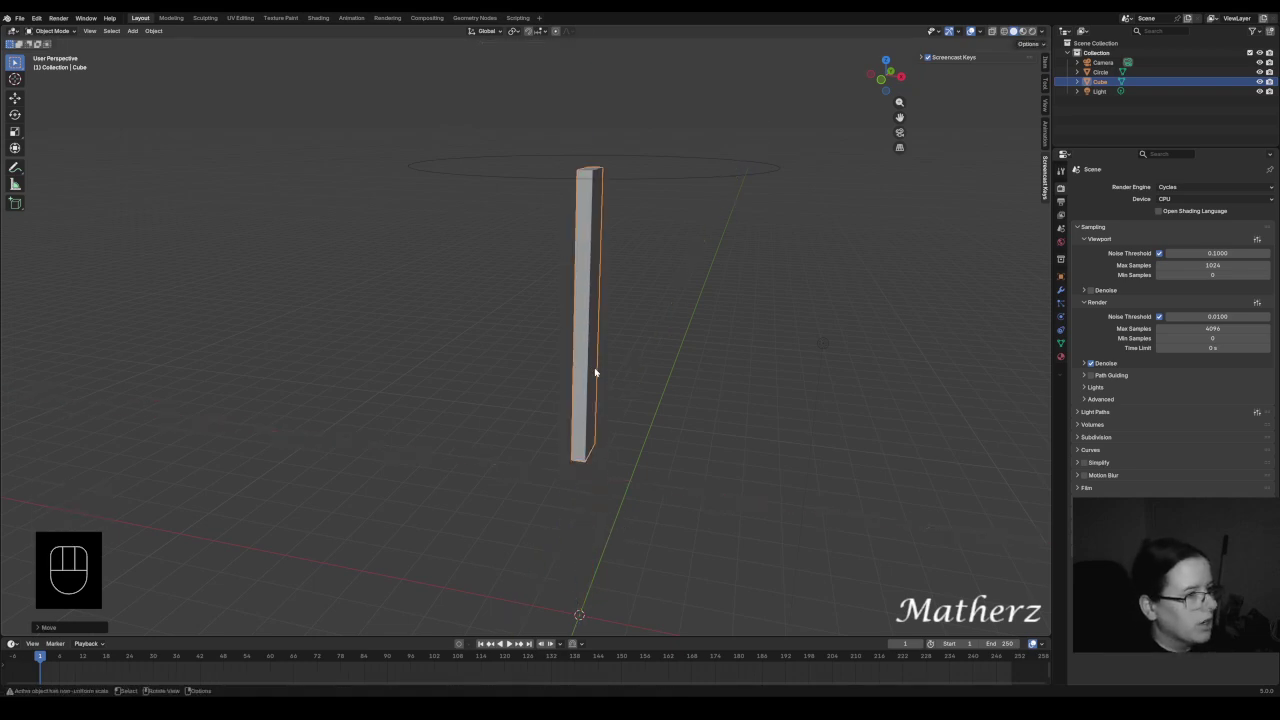
# - In front view, move the bar about 2.9 m in negative X and raise it about 0.07 m along Z
pyautogui.press('KP_1')
pyautogui.scroll(3, 495, 158)
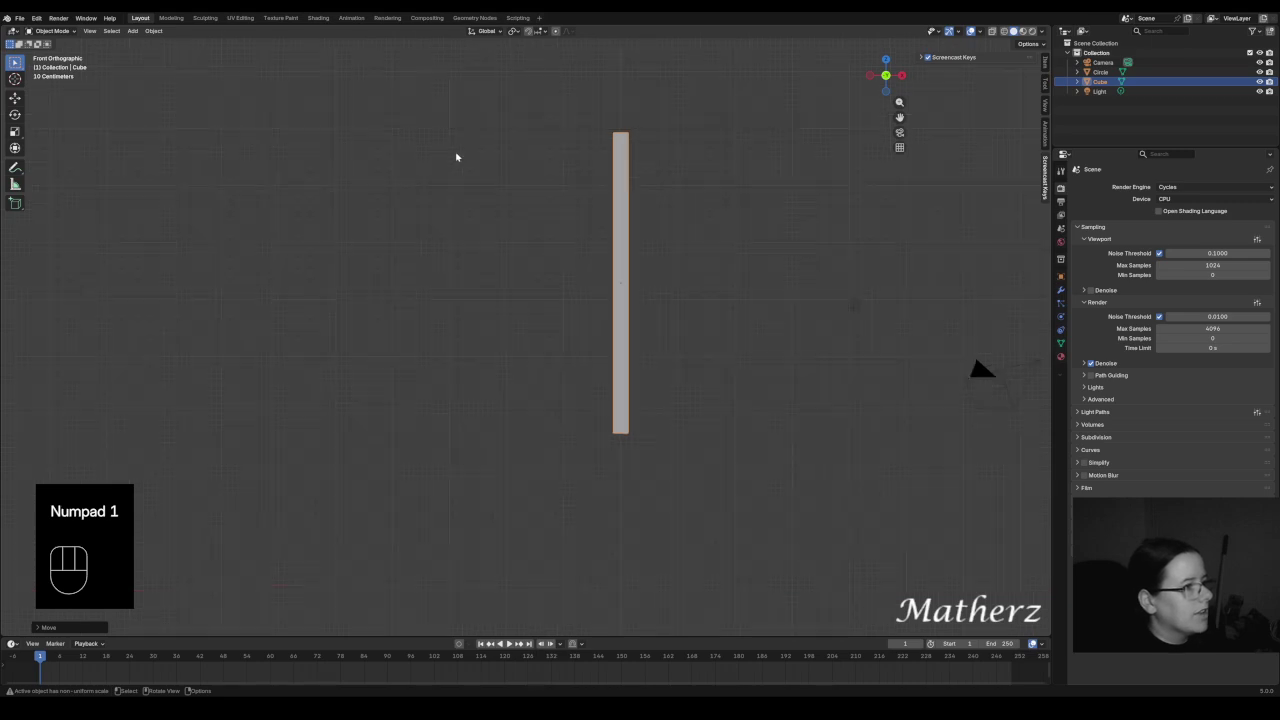
pyautogui.keyDown('shift'); pyautogui.moveTo(511, 126); pyautogui.dragTo(424, 350, button='middle'); pyautogui.keyUp('shift')
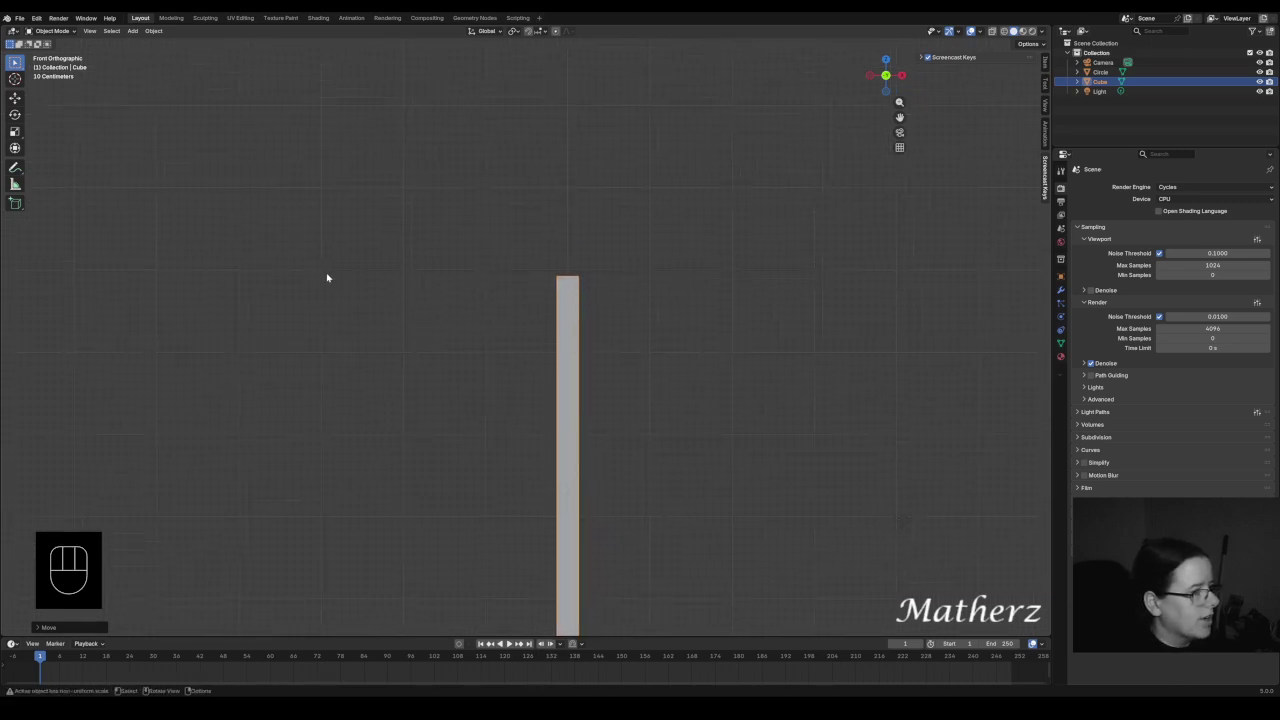
pyautogui.press('g')
pyautogui.middleClick(585, 409)
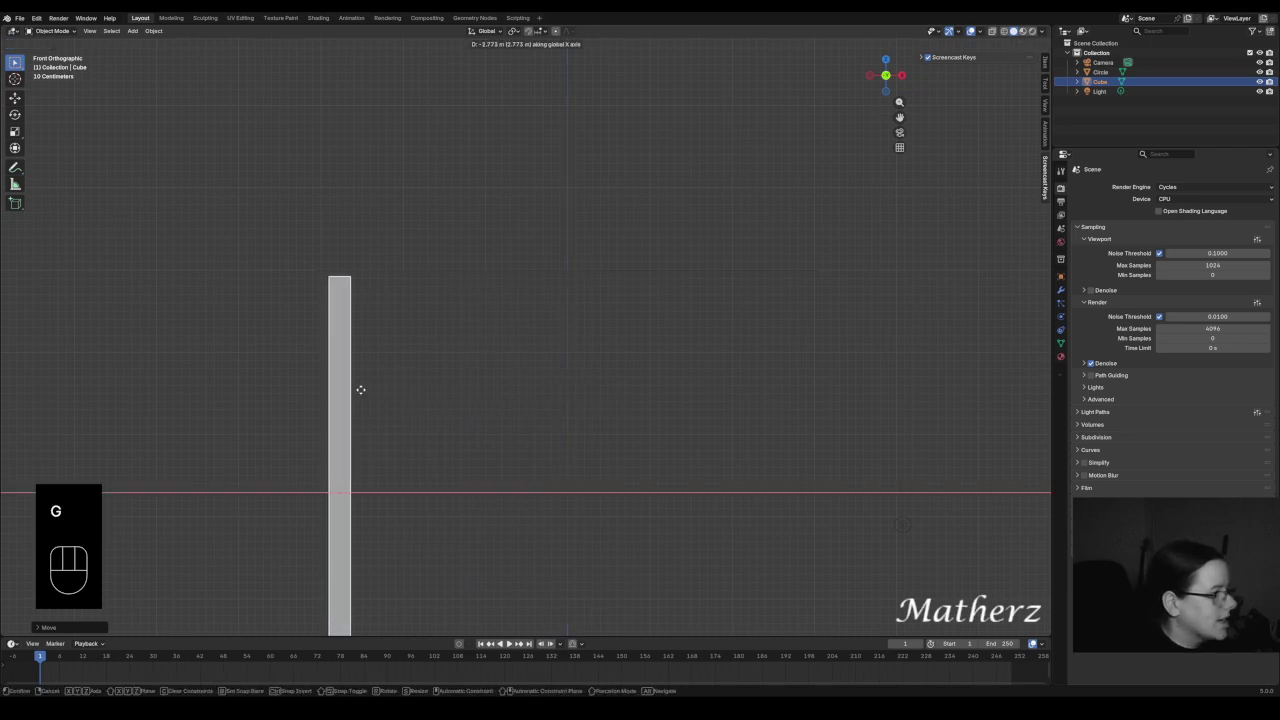
pyautogui.click(348, 389)
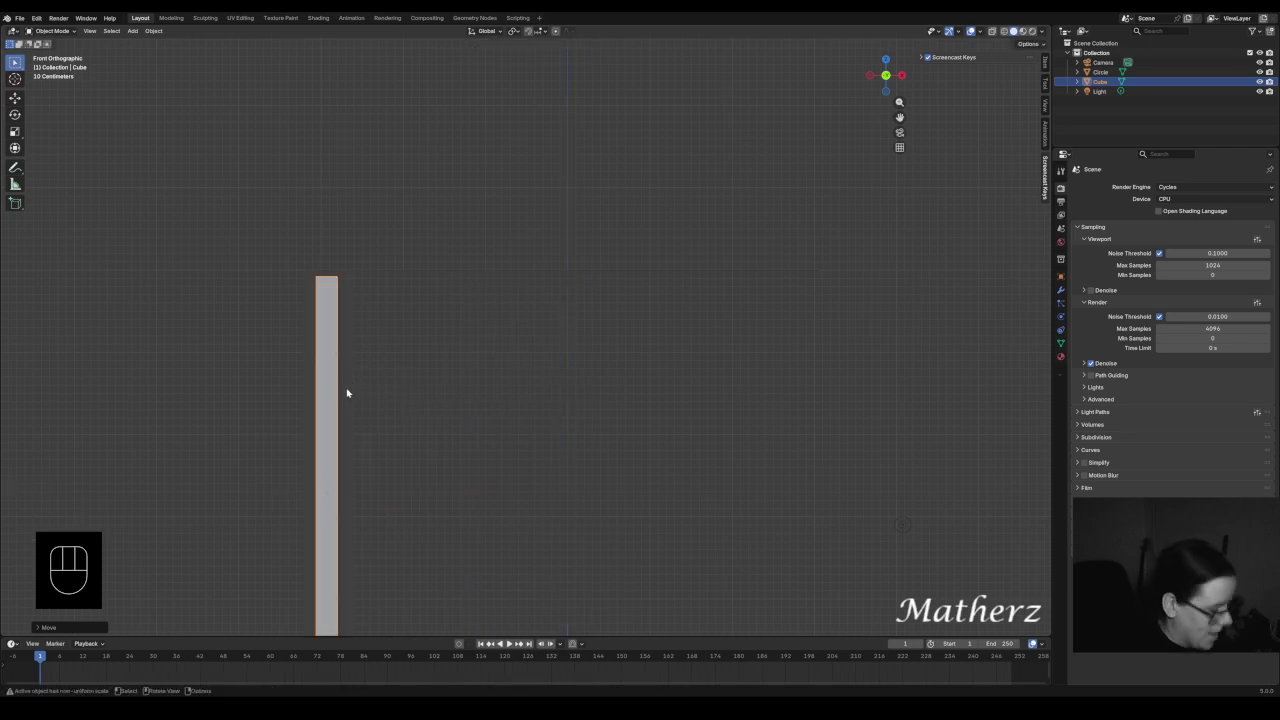
pyautogui.press('g')
pyautogui.middleClick(344, 388)
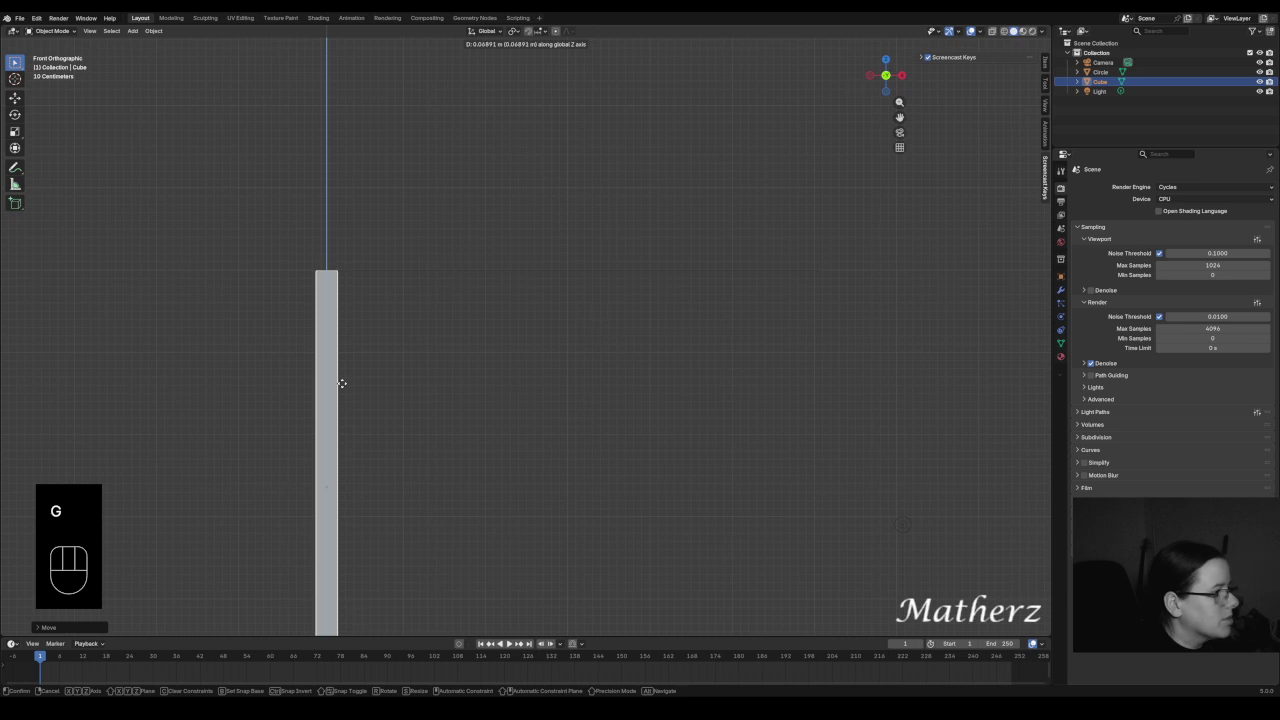
pyautogui.click(342, 384)
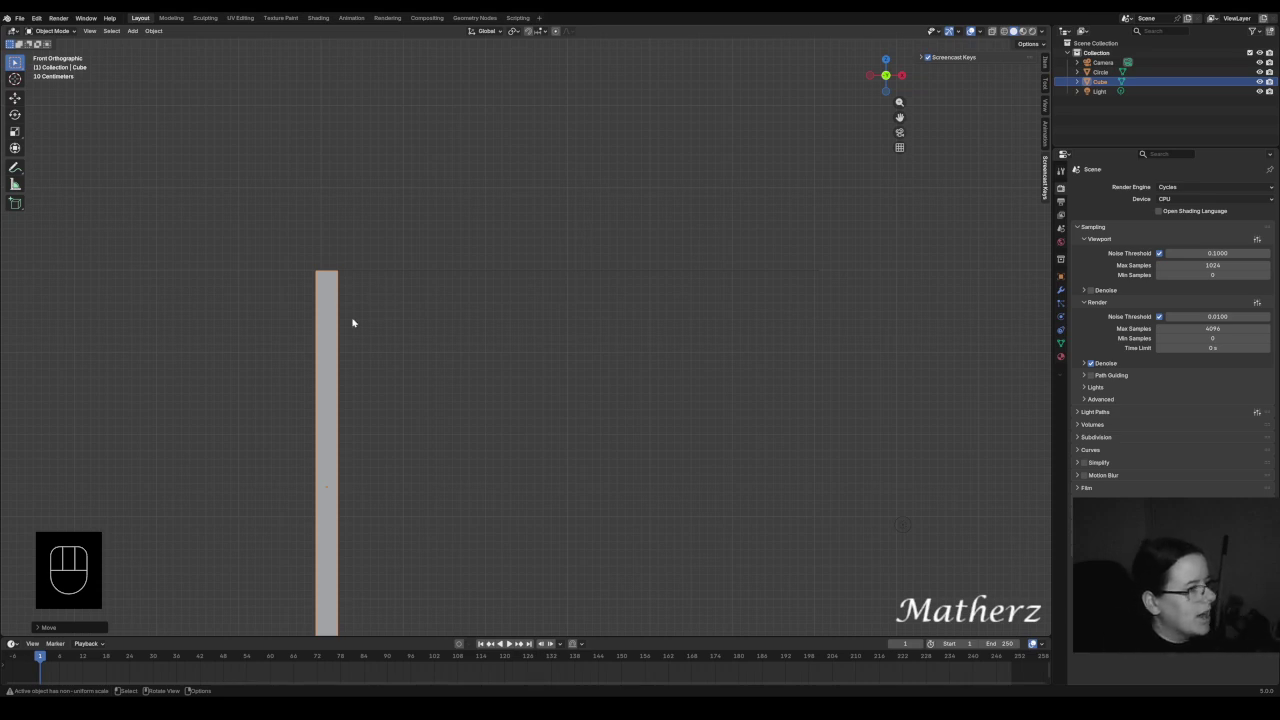
# - Give the bar a new Glass BSDF material with roughness 0 and switch the viewport to rendered shading
pyautogui.click(1061, 356)
pyautogui.click(1208, 229)
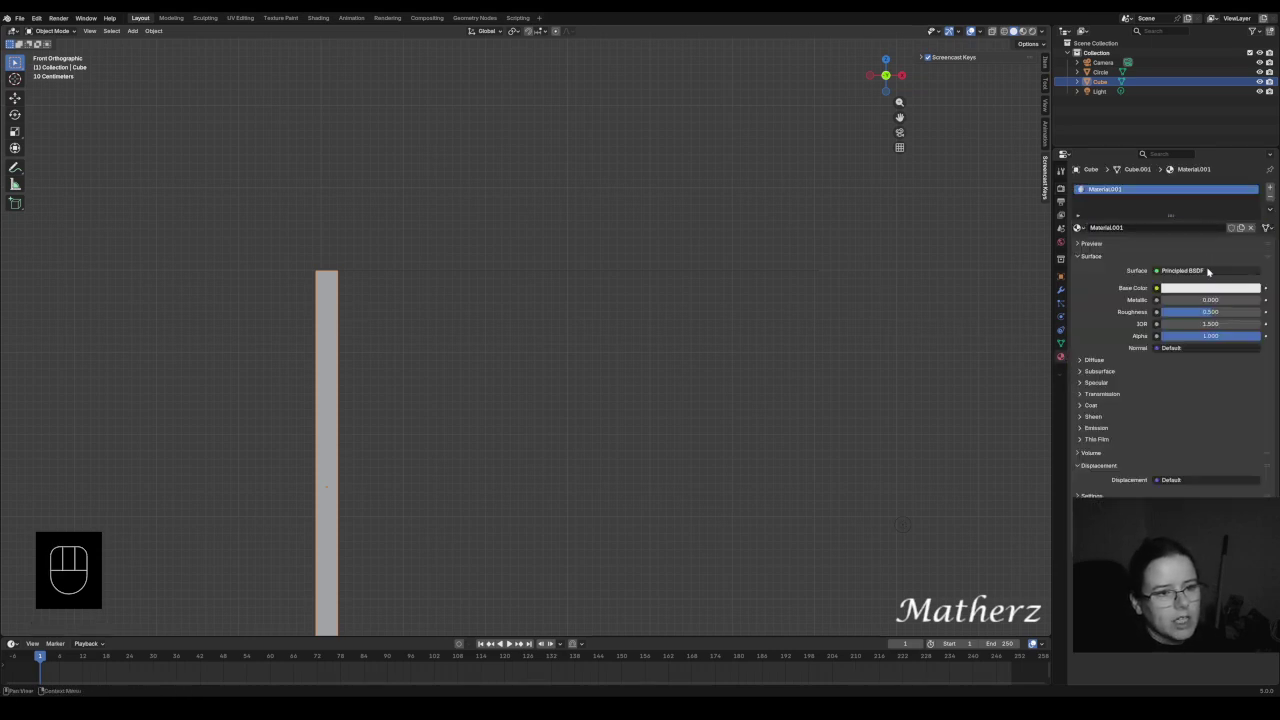
pyautogui.click(1208, 271)
pyautogui.click(1180, 337)
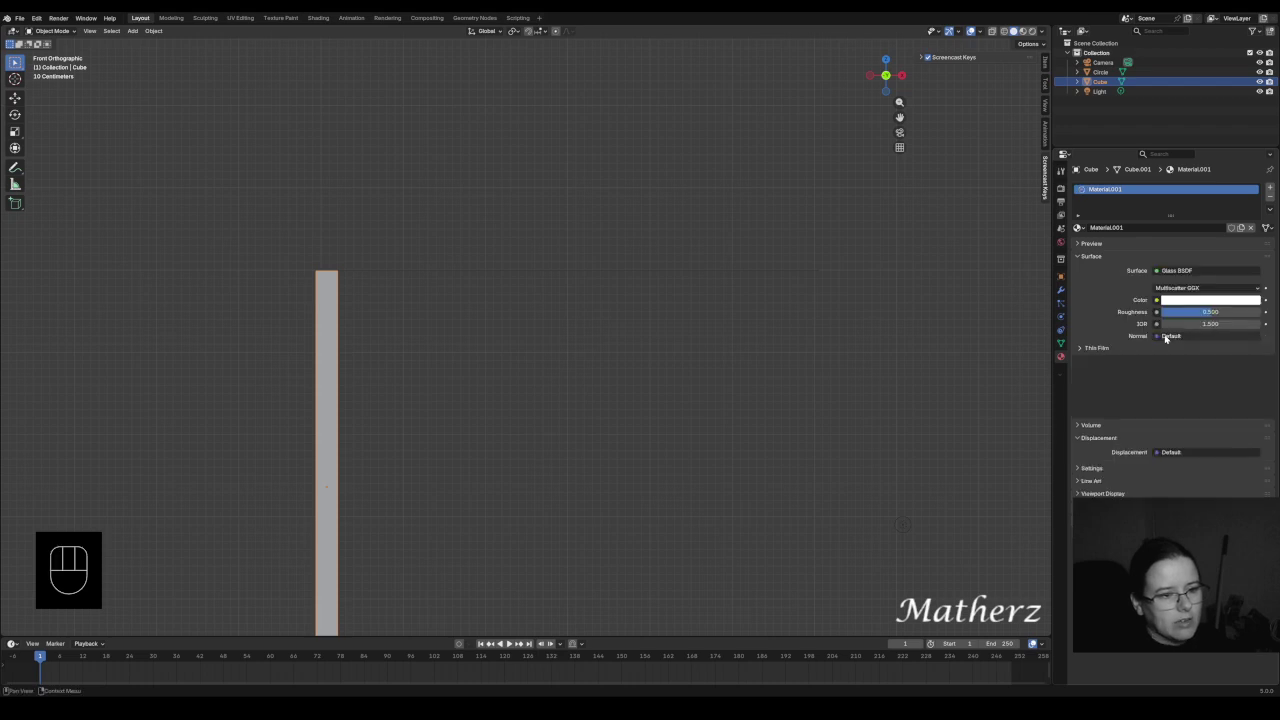
pyautogui.moveTo(1208, 313); pyautogui.dragTo(1158, 313)
pyautogui.click(1031, 31)
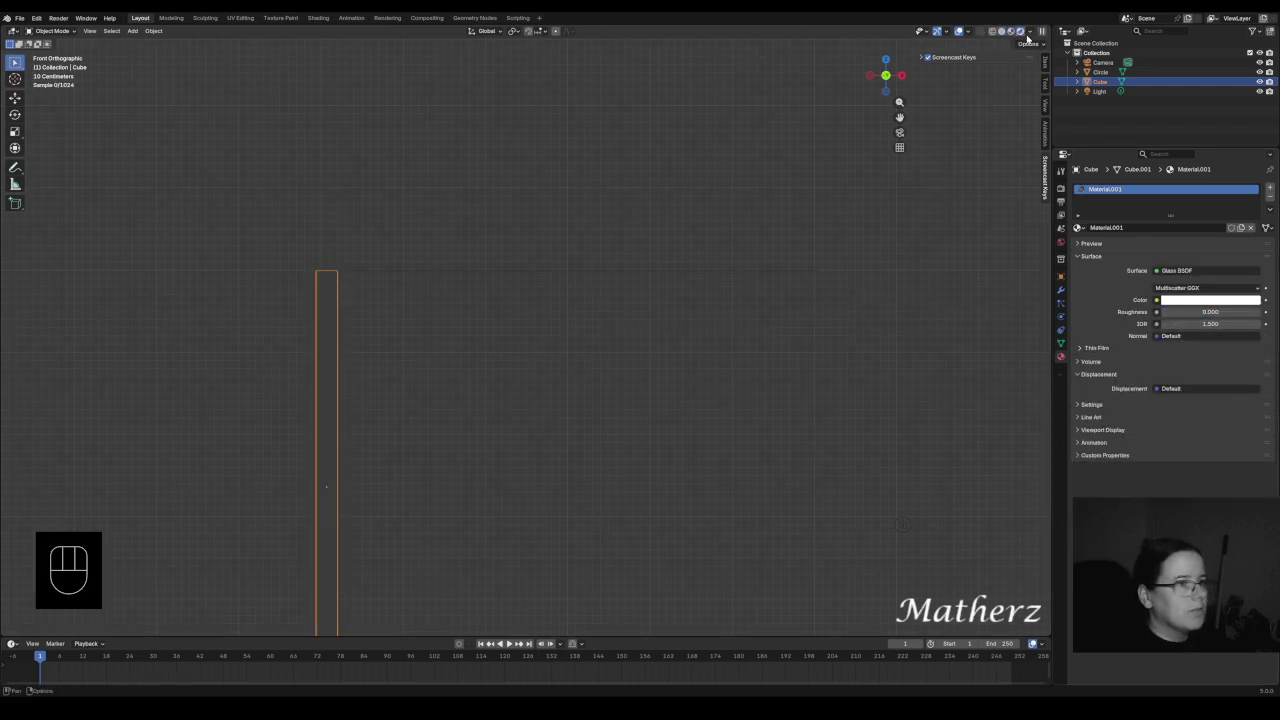
# - Delete the point light from the scene and return the viewport to solid shading
pyautogui.moveTo(356, 459)
pyautogui.mouseDown(button='middle')
pyautogui.moveTo(503, 460)
pyautogui.moveTo(381, 457)
pyautogui.mouseUp(button='middle')
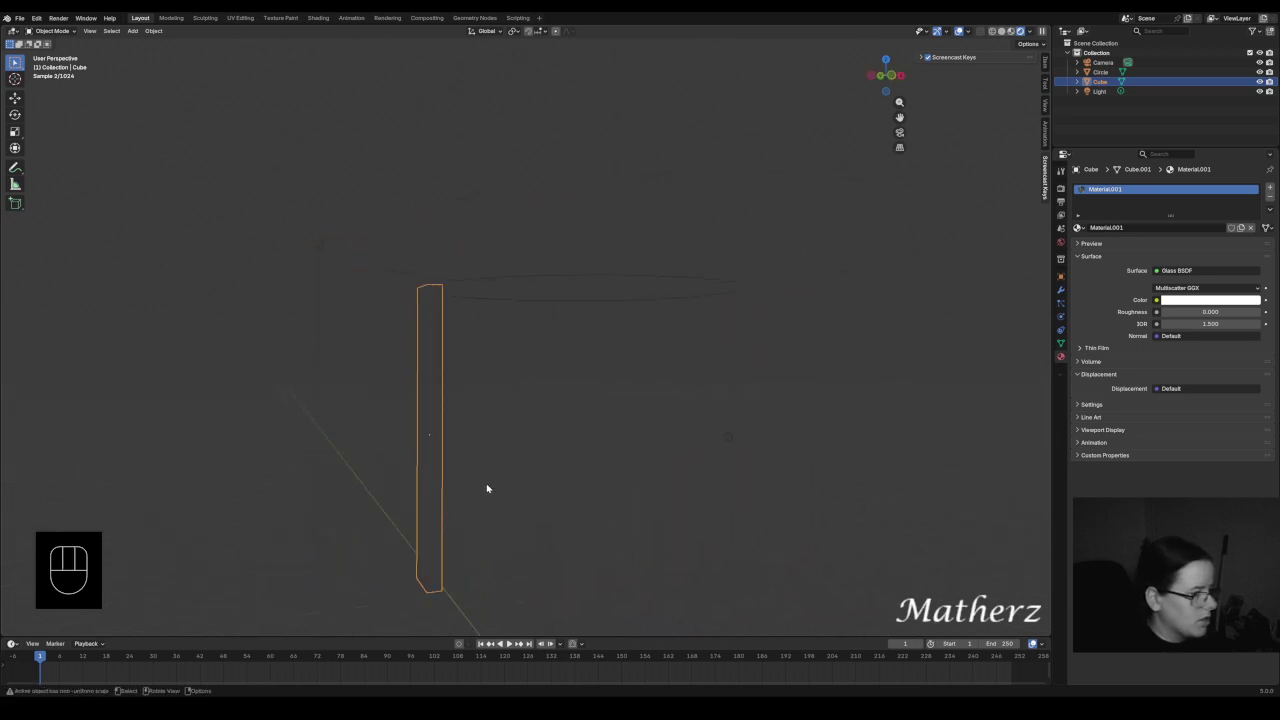
pyautogui.click(718, 435)
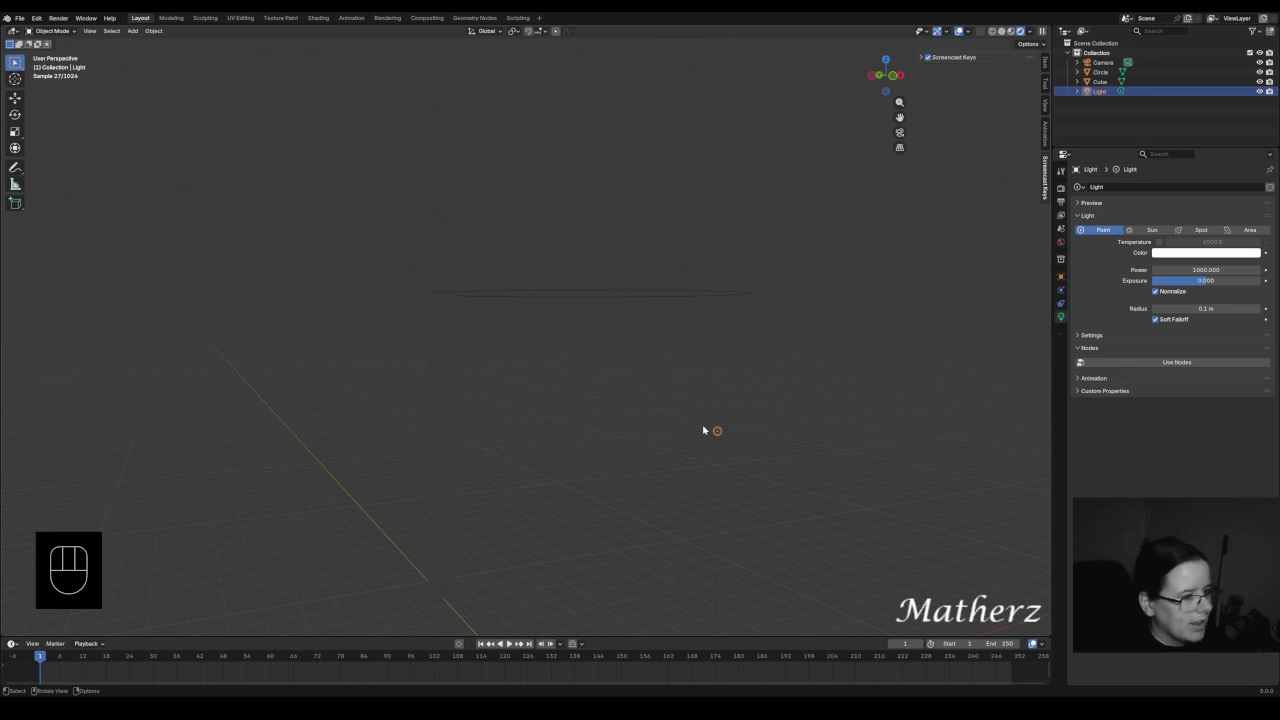
pyautogui.press('Delete')
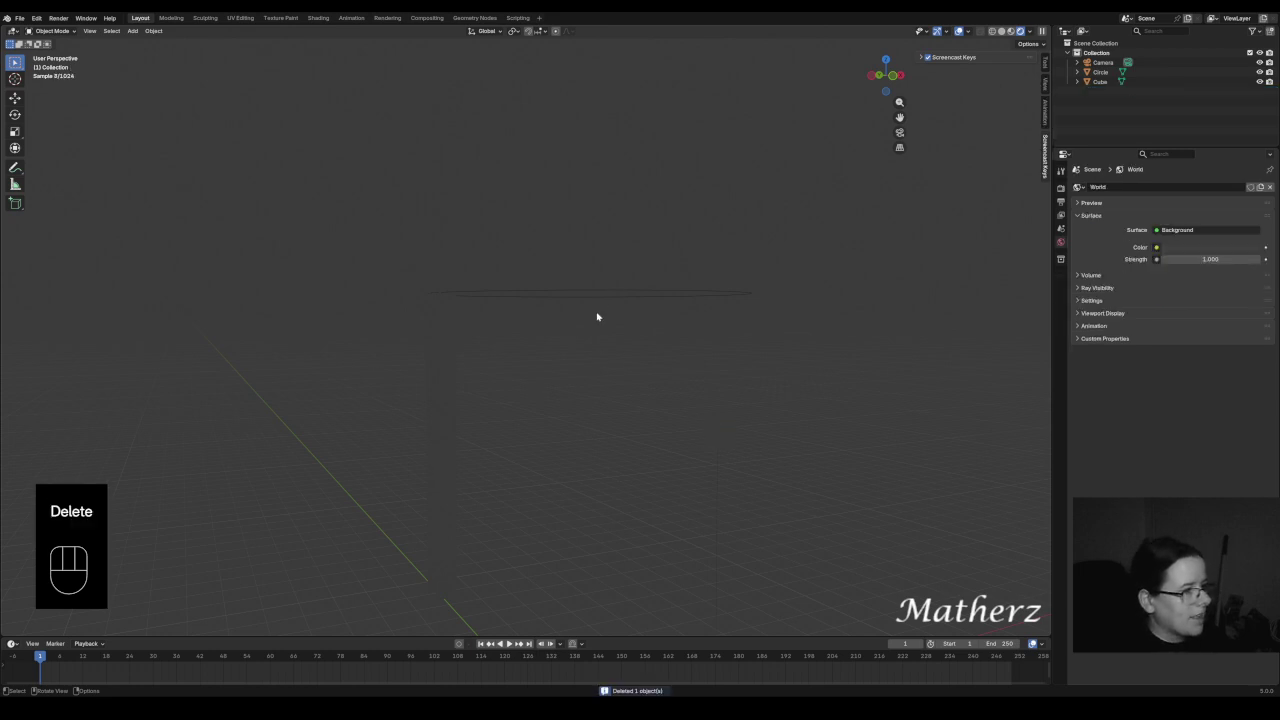
pyautogui.click(1002, 31)
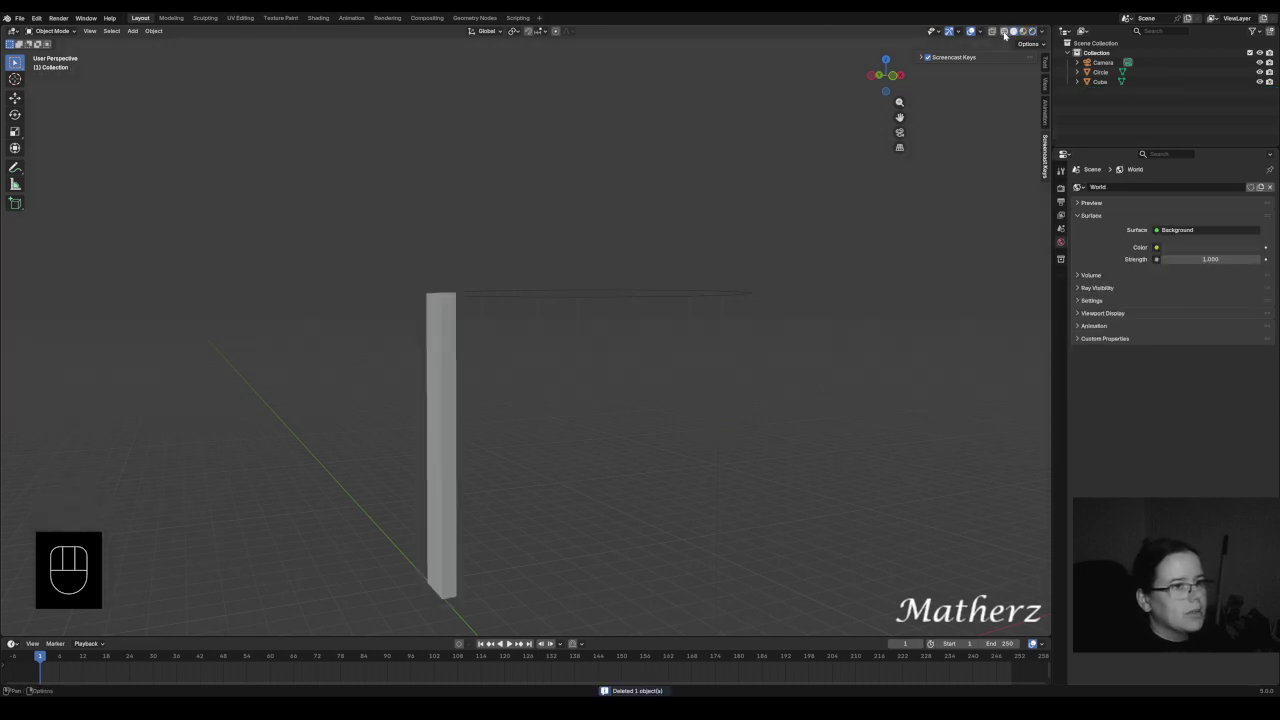
pyautogui.moveTo(823, 317); pyautogui.dragTo(794, 340, button='middle')
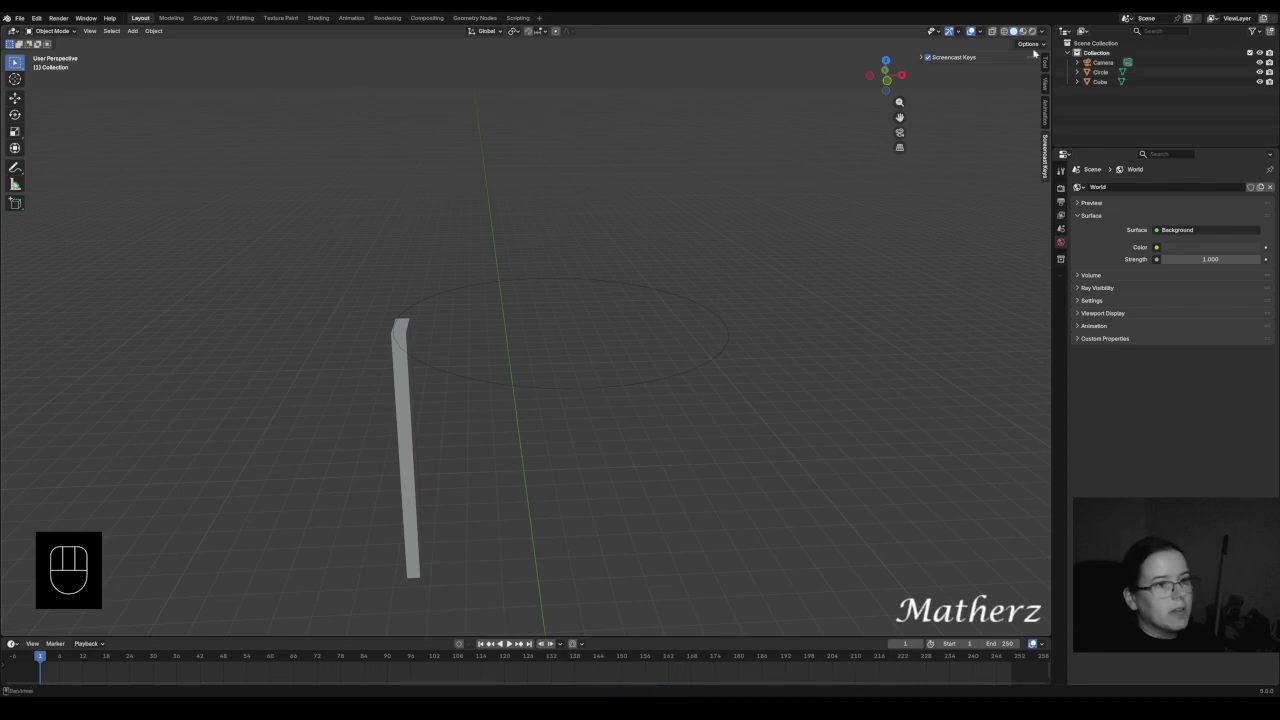
# - Split the 3D viewport into two side-by-side views, one in front view framing the bar, and widen the other
pyautogui.moveTo(1050, 25); pyautogui.dragTo(526, 230)
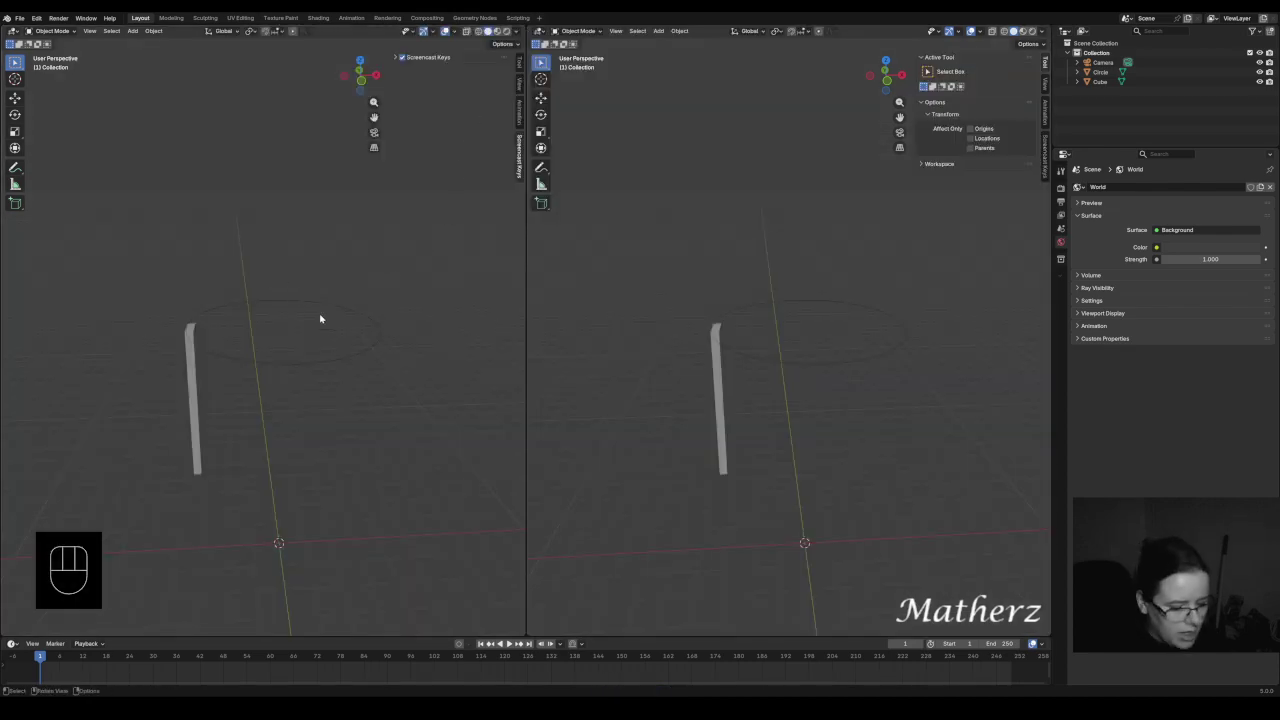
pyautogui.press('KP_1')
pyautogui.scroll(3, 320, 318)
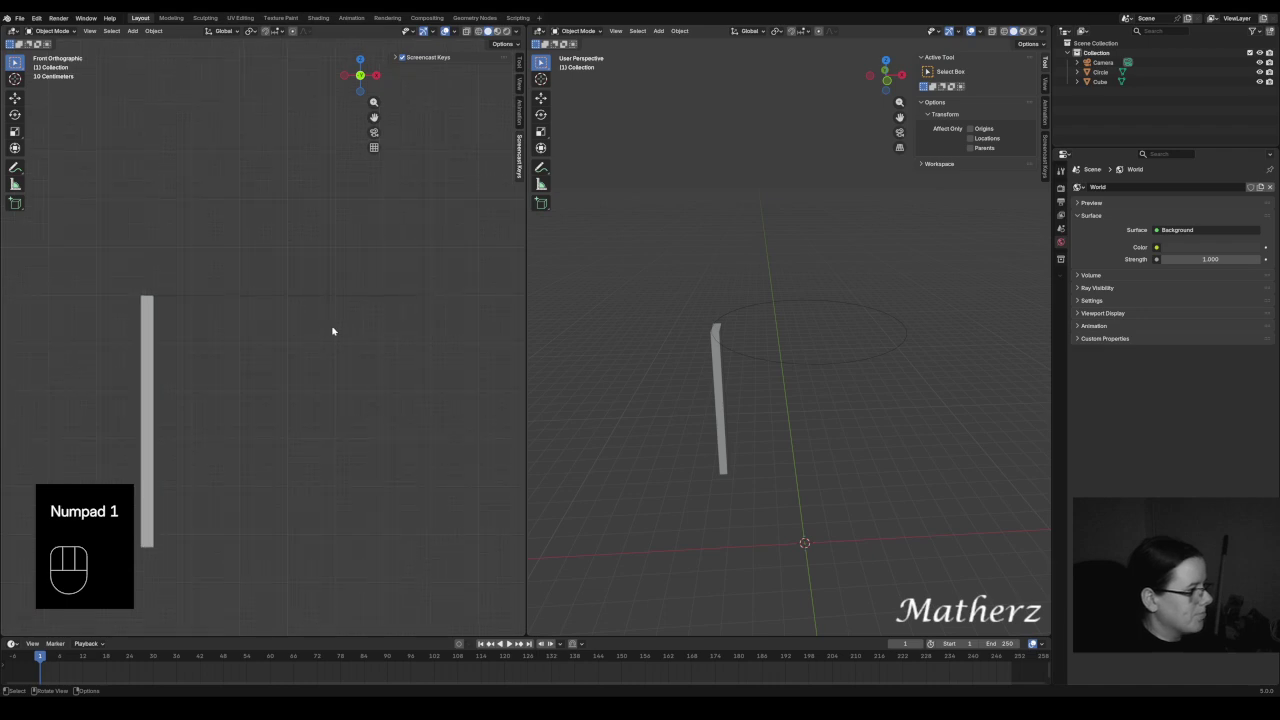
pyautogui.keyDown('shift'); pyautogui.moveTo(334, 331); pyautogui.dragTo(337, 277, button='middle'); pyautogui.keyUp('shift')
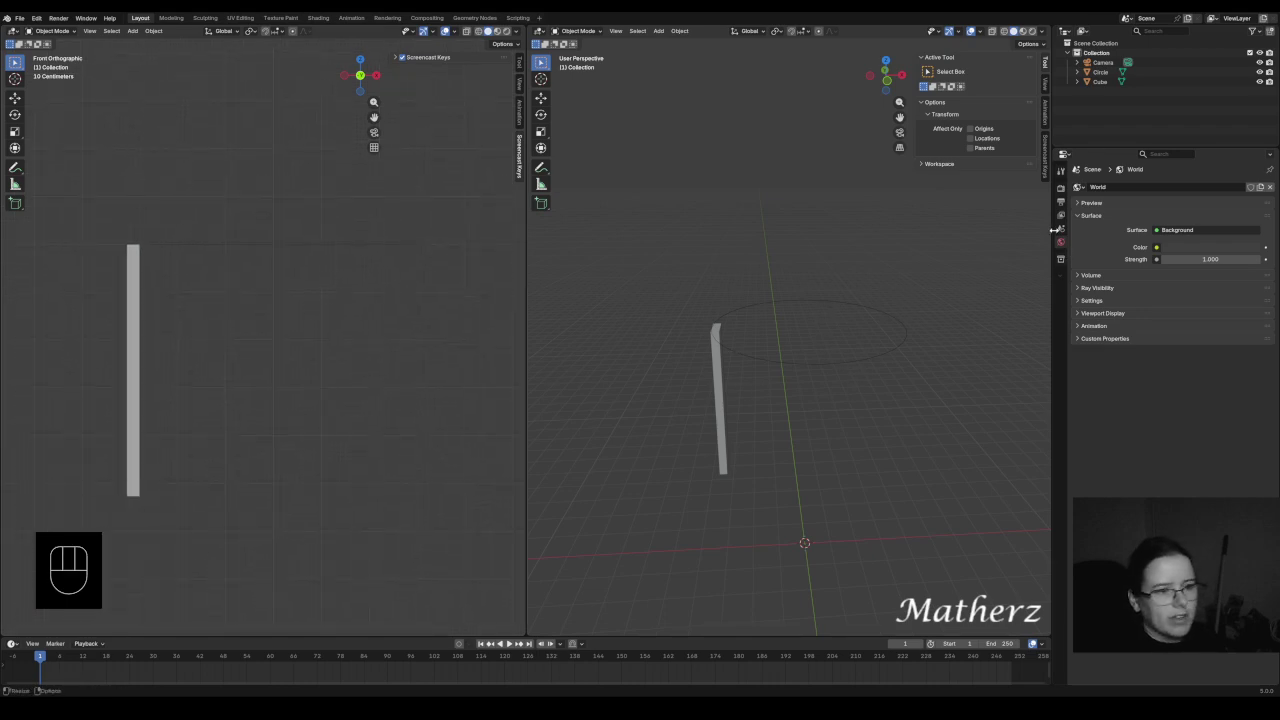
pyautogui.moveTo(1052, 230); pyautogui.dragTo(1133, 240)
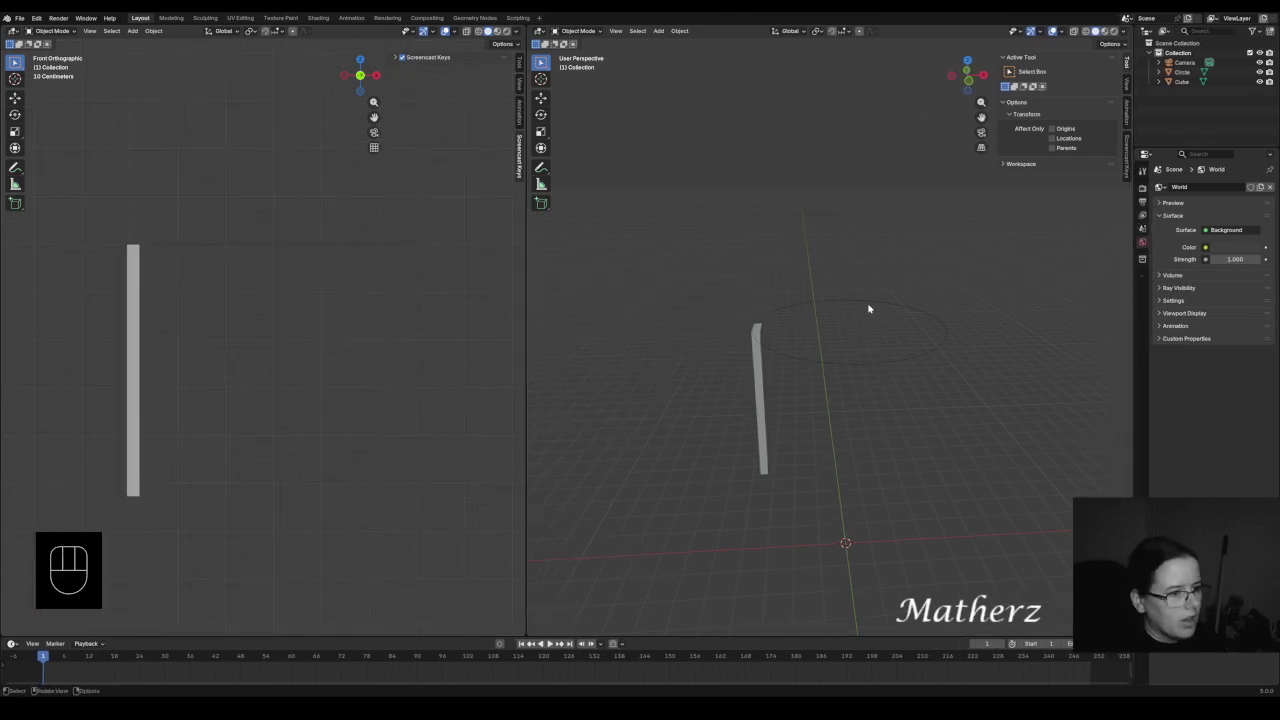
pyautogui.moveTo(909, 317); pyautogui.dragTo(743, 369, button='middle')
# - In top view, duplicate the glass bar along the X axis to the opposite side of the circle
pyautogui.click(762, 364)
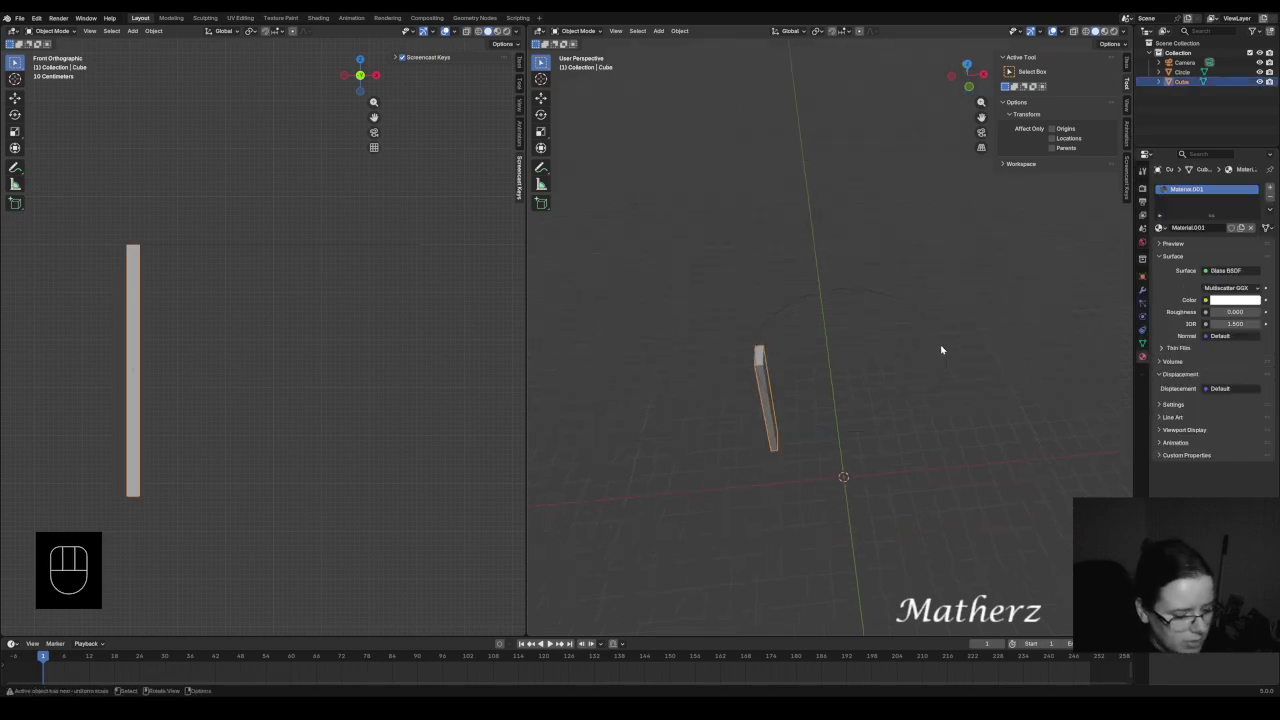
pyautogui.press('KP_7')
pyautogui.scroll(2, 894, 374)
pyautogui.keyDown('shift'); pyautogui.moveTo(1010, 363); pyautogui.dragTo(981, 298, button='middle'); pyautogui.keyUp('shift')
pyautogui.scroll(1, 905, 322)
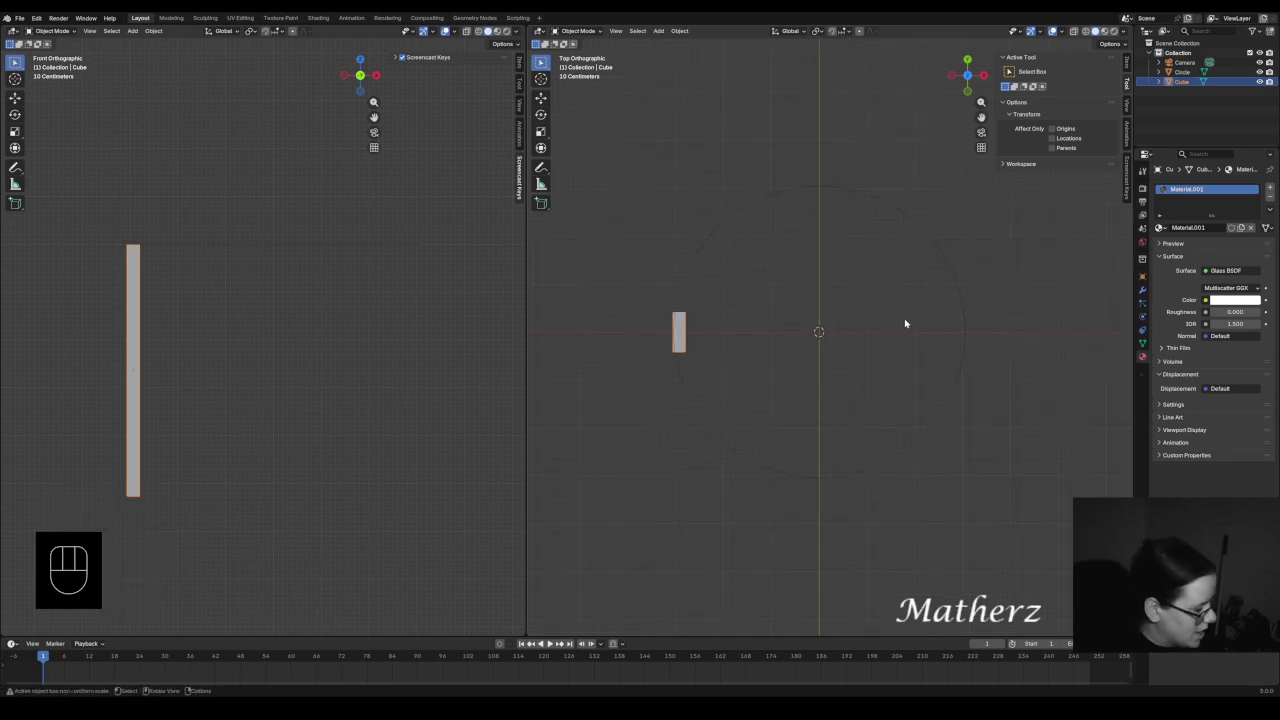
pyautogui.hotkey('shift', 'd')
pyautogui.press('x')
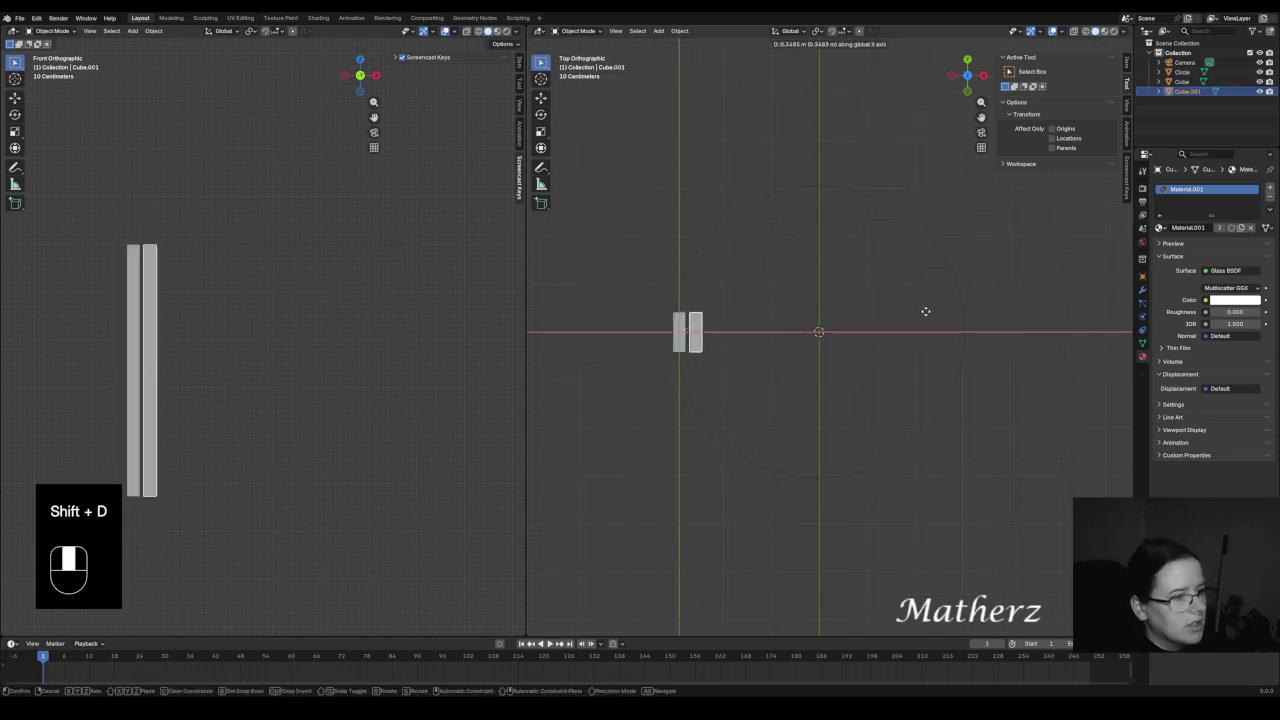
pyautogui.click(579, 360)
# - Move the duplicated bar about 0.02 m along X so its outer face meets the circle's edge like the original bar
pyautogui.scroll(4, 720, 337)
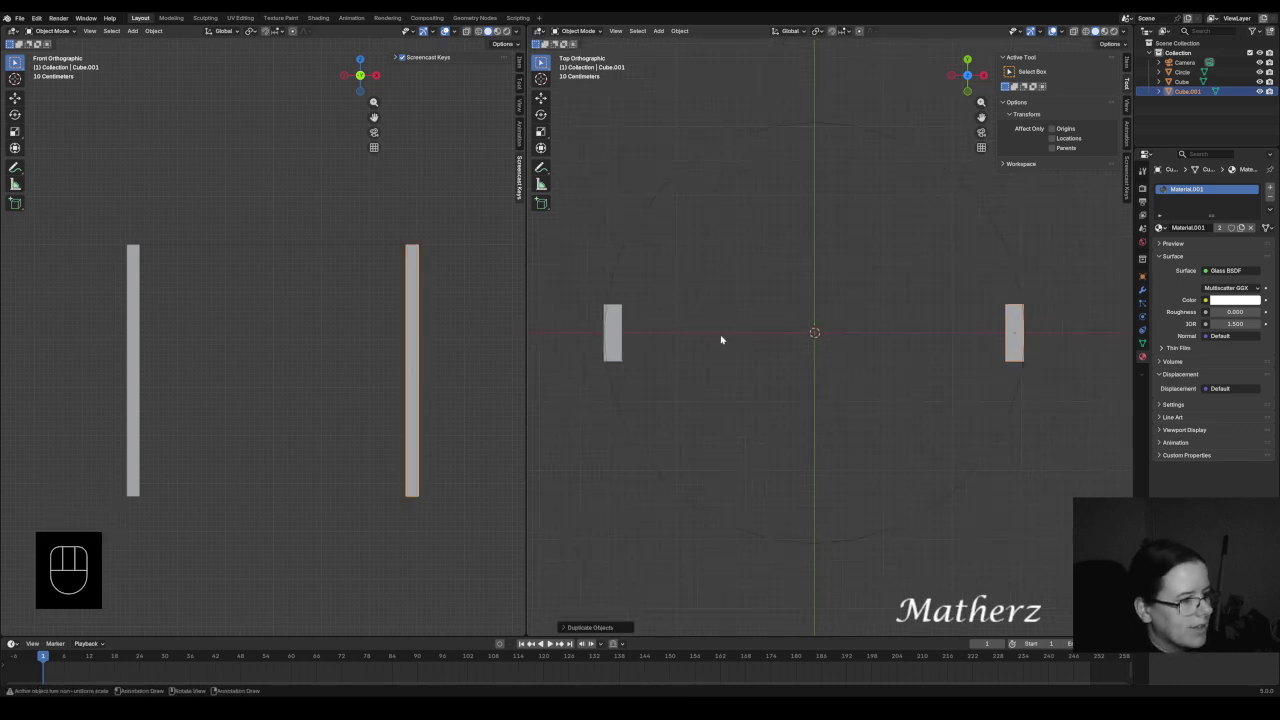
pyautogui.keyDown('shift'); pyautogui.moveTo(634, 330); pyautogui.dragTo(785, 351, button='middle'); pyautogui.keyUp('shift')
pyautogui.scroll(3, 763, 340)
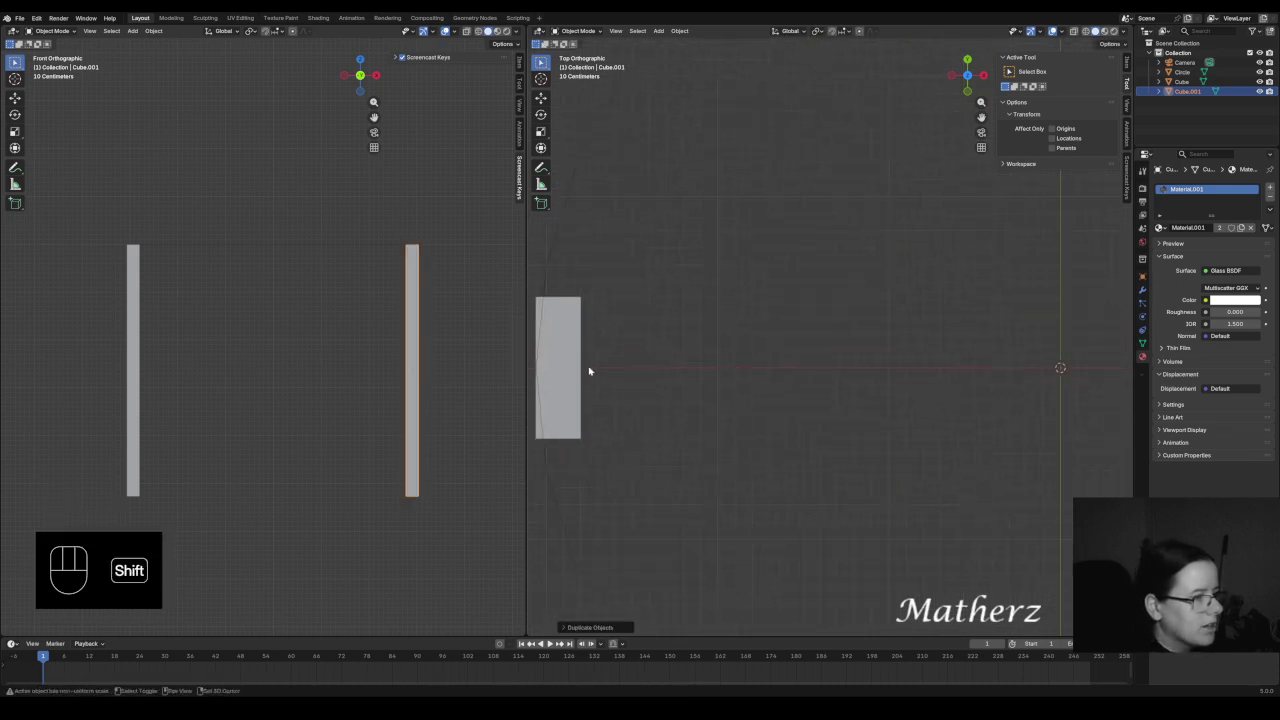
pyautogui.keyDown('shift'); pyautogui.moveTo(608, 376); pyautogui.dragTo(771, 391, button='middle'); pyautogui.keyUp('shift')
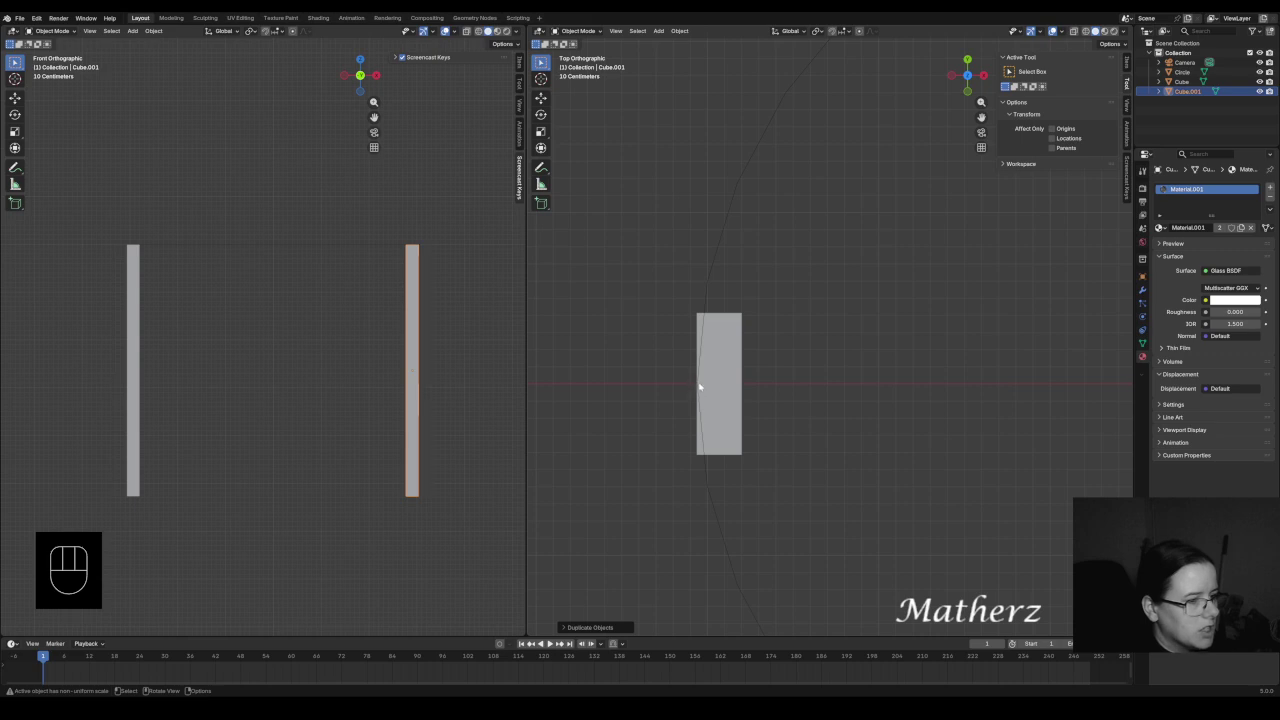
pyautogui.scroll(-3, 715, 380)
pyautogui.keyDown('shift'); pyautogui.moveTo(895, 343); pyautogui.dragTo(666, 343, button='middle'); pyautogui.keyUp('shift')
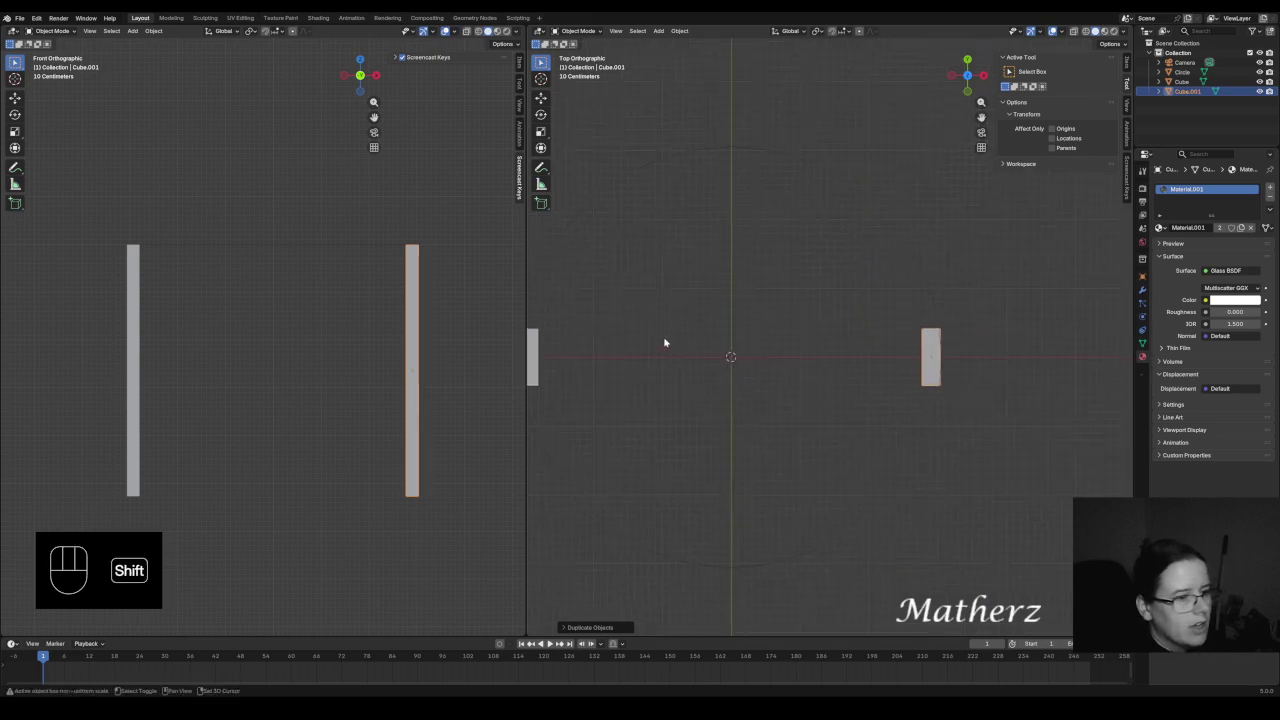
pyautogui.scroll(2, 955, 348)
pyautogui.scroll(2, 955, 348)
pyautogui.keyDown('shift'); pyautogui.moveTo(980, 354); pyautogui.dragTo(774, 355, button='middle'); pyautogui.keyUp('shift')
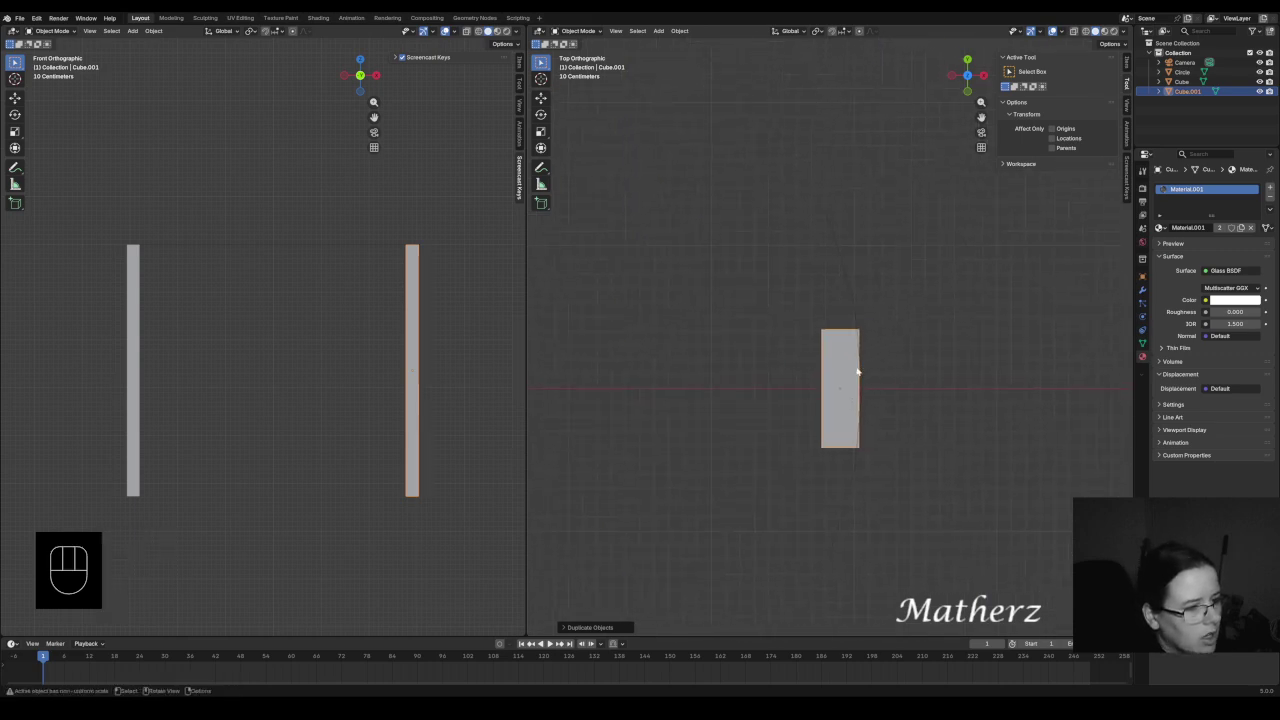
pyautogui.scroll(5, 866, 397)
pyautogui.keyDown('shift'); pyautogui.moveTo(980, 455); pyautogui.dragTo(842, 364, button='middle'); pyautogui.keyUp('shift')
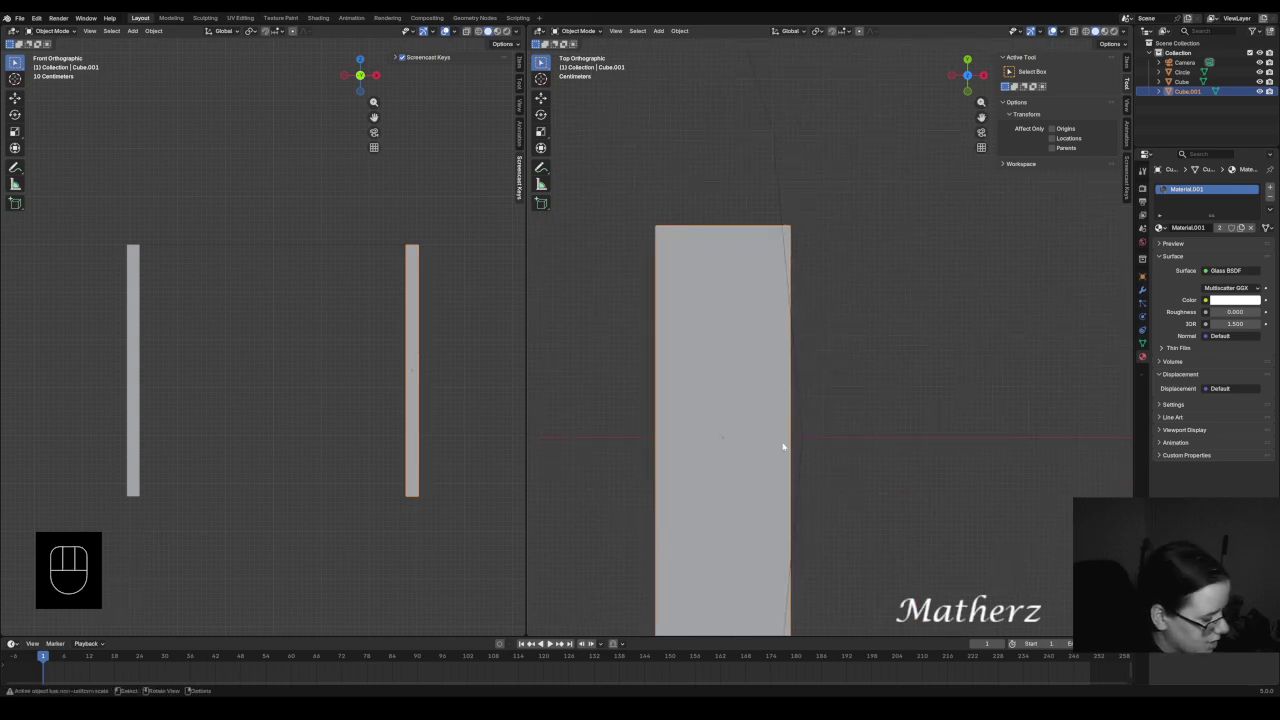
pyautogui.press('g')
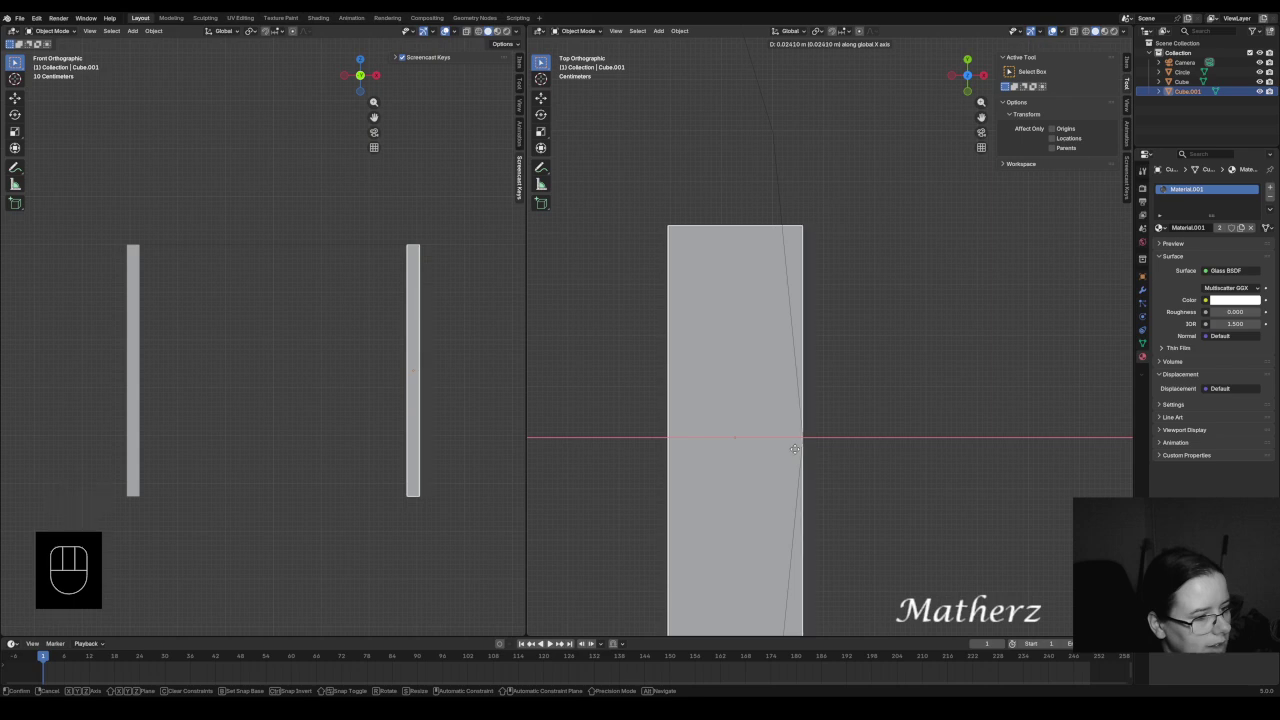
pyautogui.click(794, 449)
# - Duplicate both bars in place and rotate the copies 90° around the circle's centre in top view
pyautogui.scroll(-8, 790, 440)
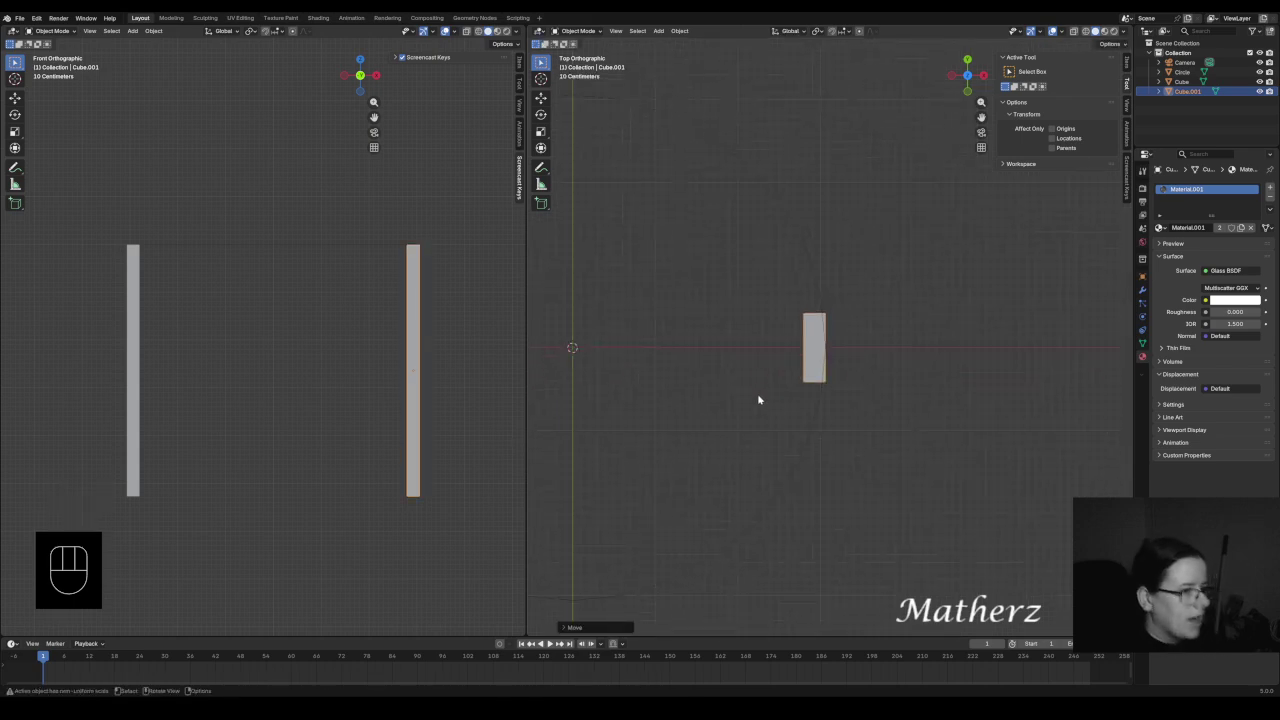
pyautogui.keyDown('shift'); pyautogui.moveTo(710, 378); pyautogui.dragTo(746, 386, button='middle'); pyautogui.keyUp('shift')
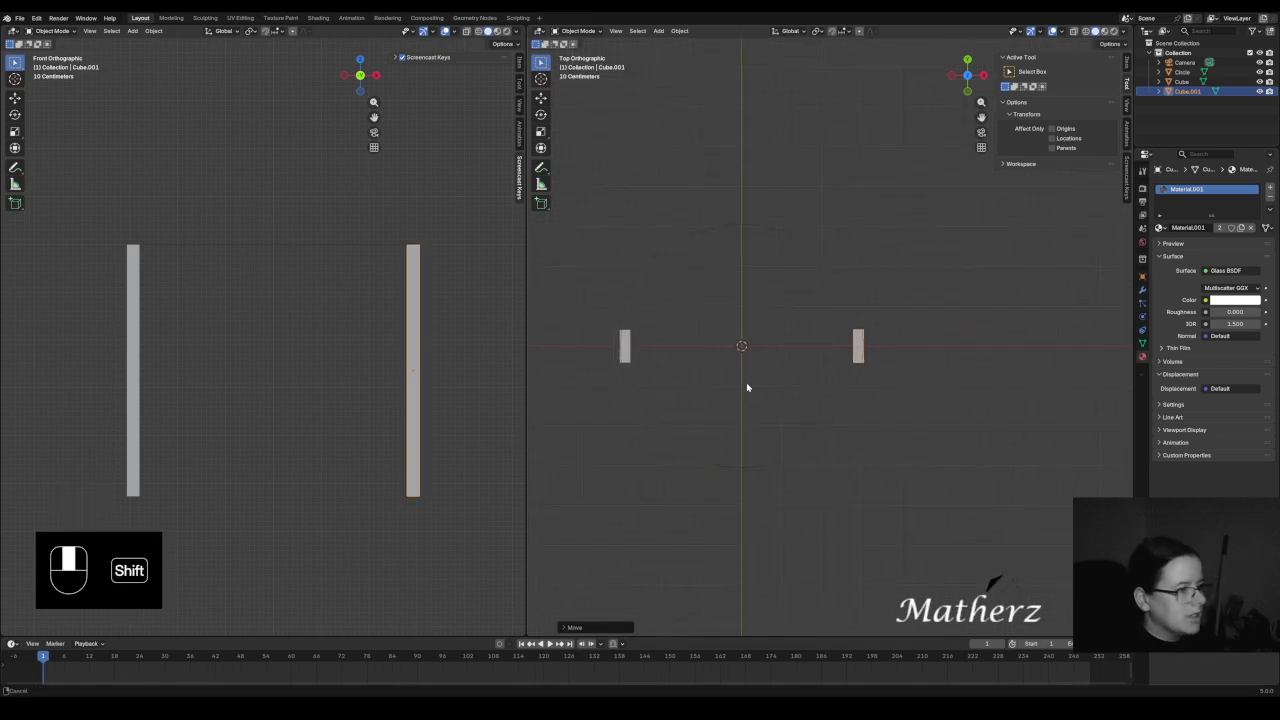
pyautogui.keyDown('shift'); pyautogui.click(625, 348); pyautogui.keyUp('shift')
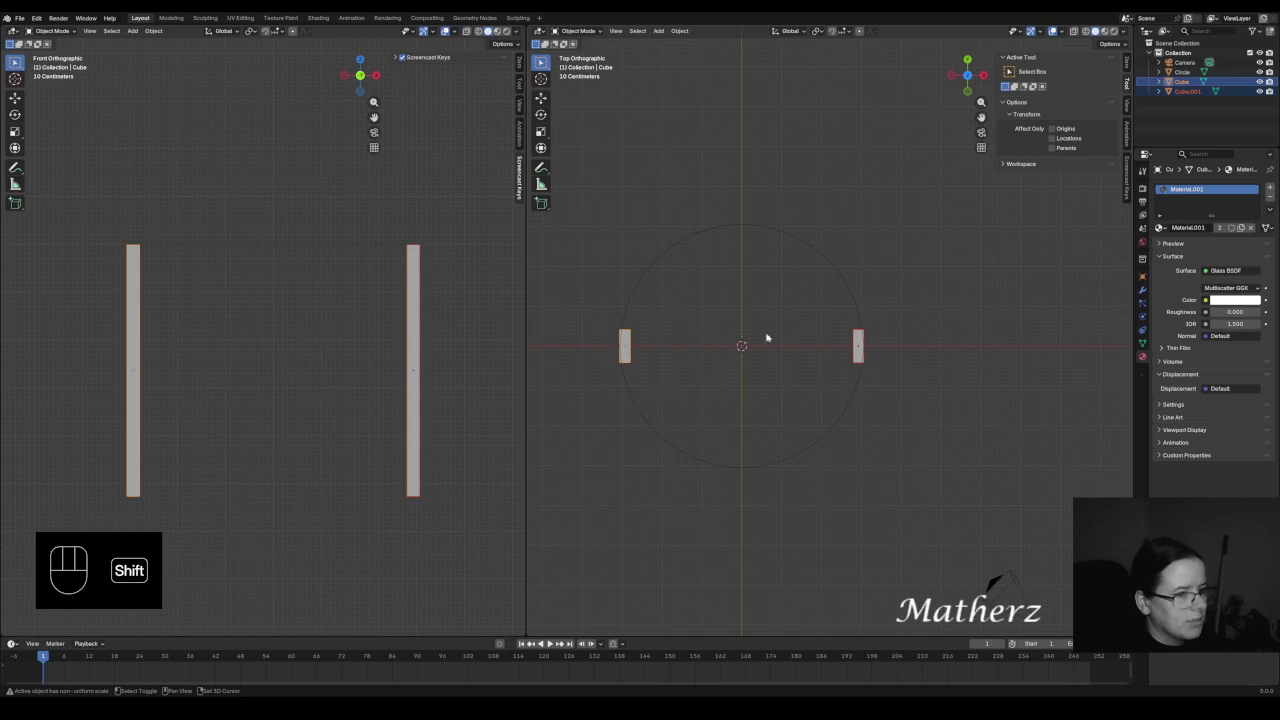
pyautogui.hotkey('shift', 'd')
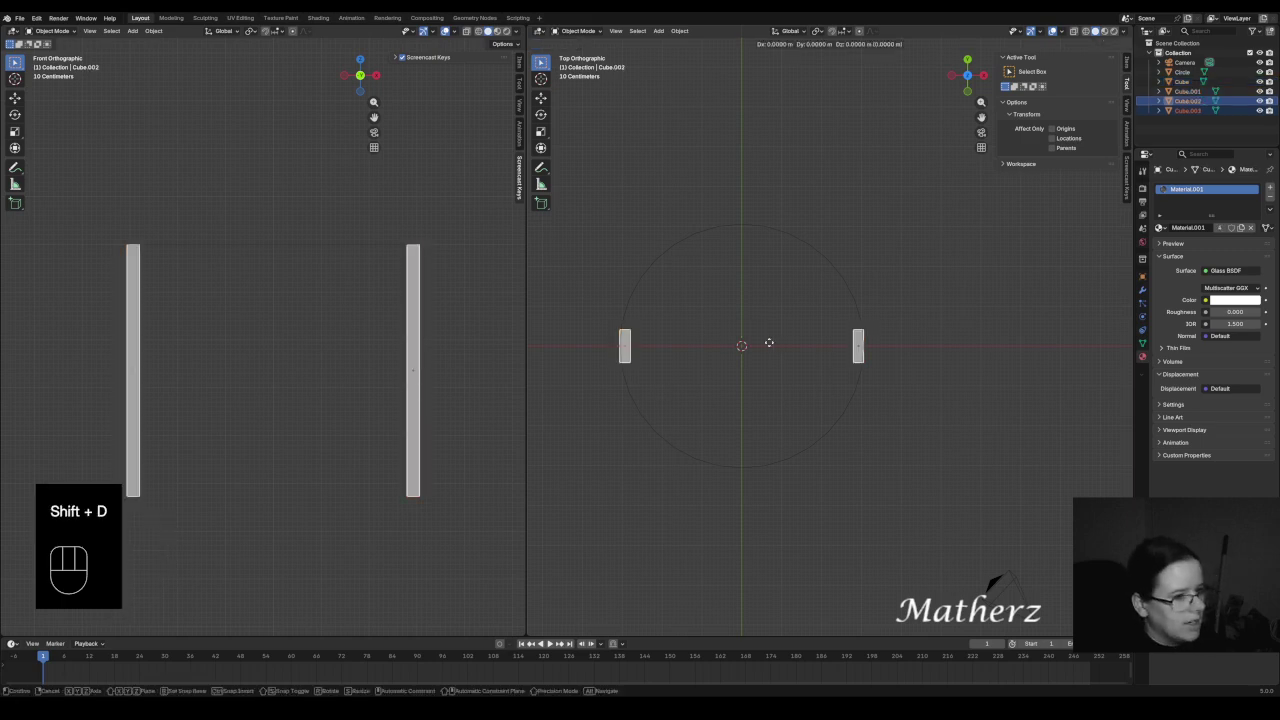
pyautogui.rightClick(769, 345)
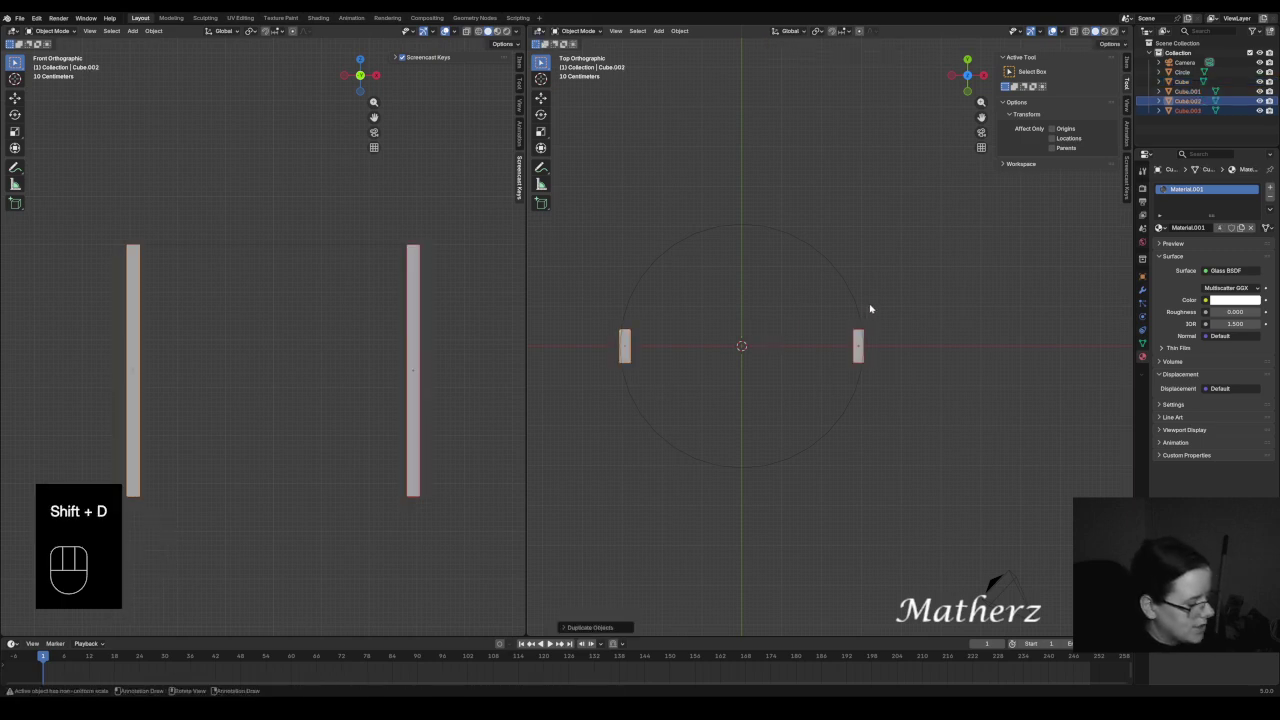
pyautogui.press('r')
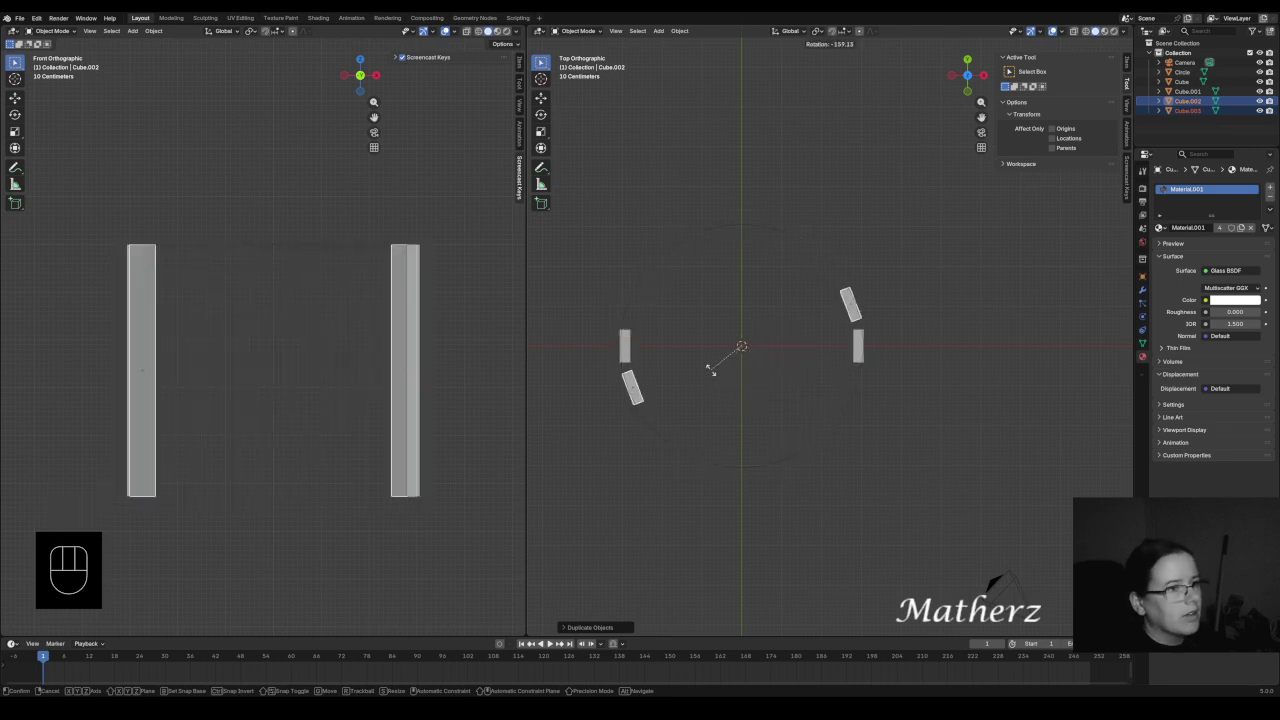
pyautogui.press('KP_9')
pyautogui.press('KP_0')
pyautogui.click(761, 381)
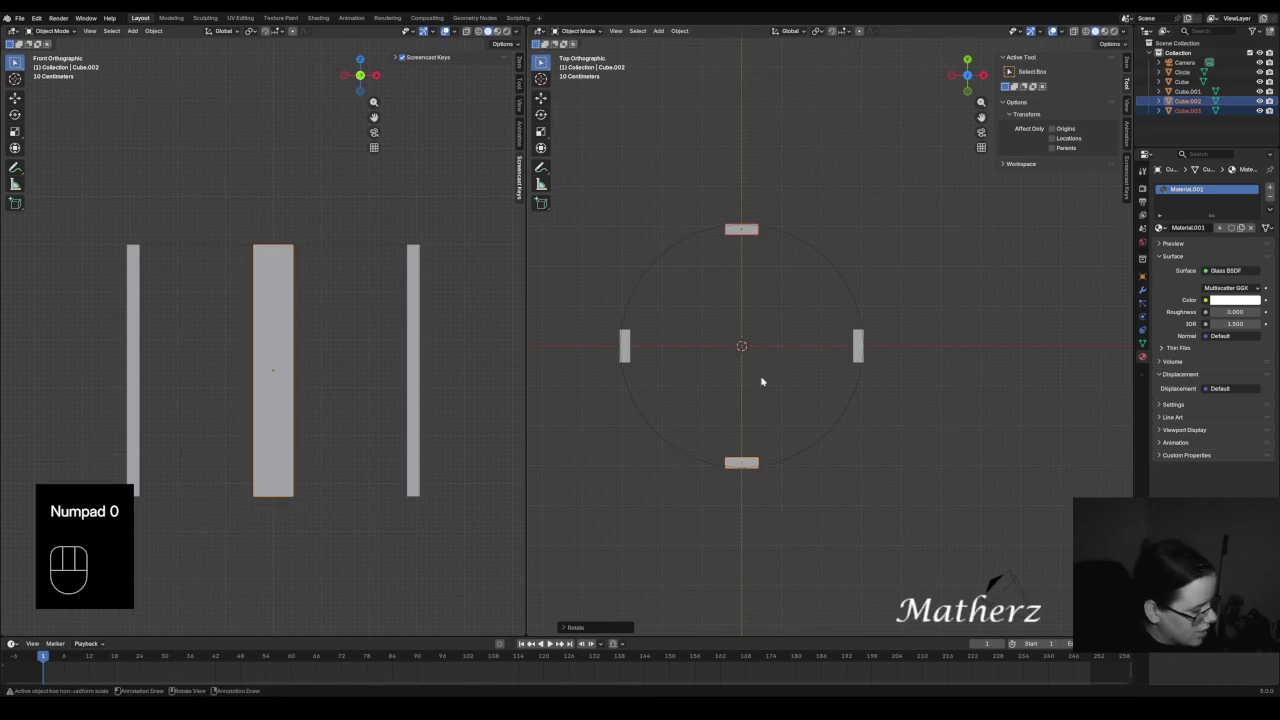
# - Duplicate all four bars in place and rotate the copies 45° around the circle's centre
pyautogui.keyDown('shift'); pyautogui.click(625, 347); pyautogui.keyUp('shift')
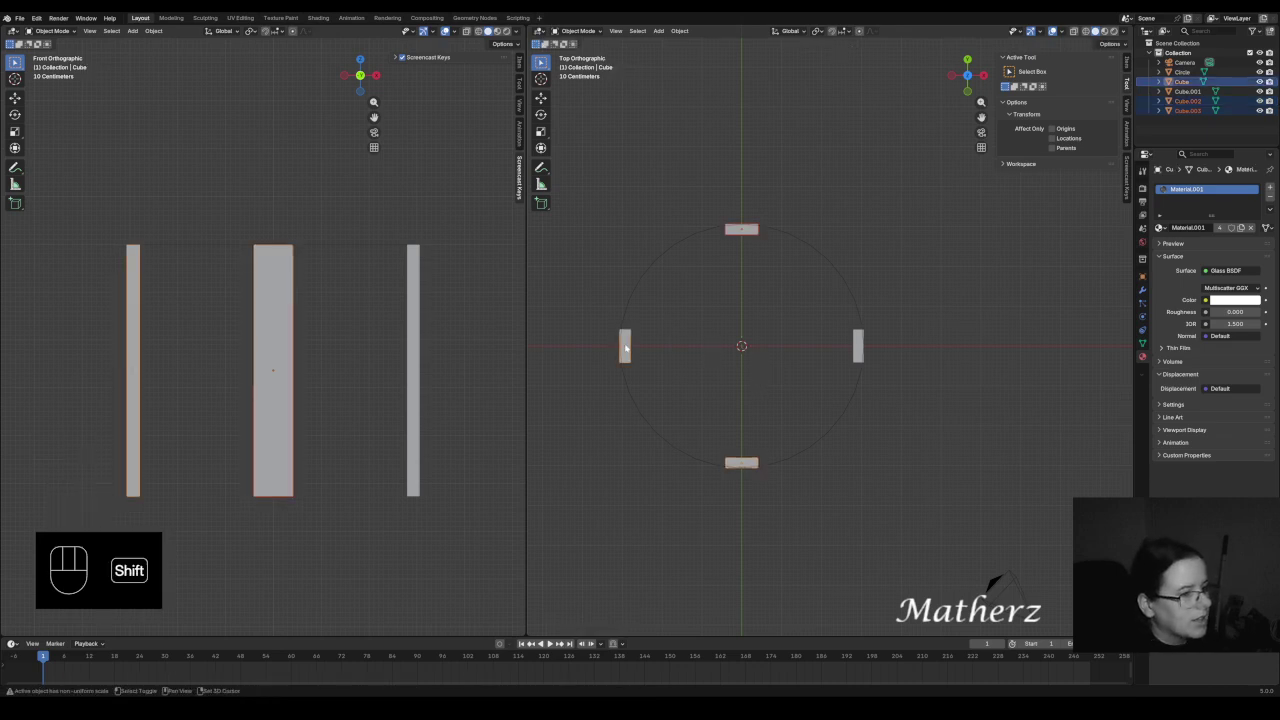
pyautogui.keyDown('shift'); pyautogui.click(860, 352); pyautogui.keyUp('shift')
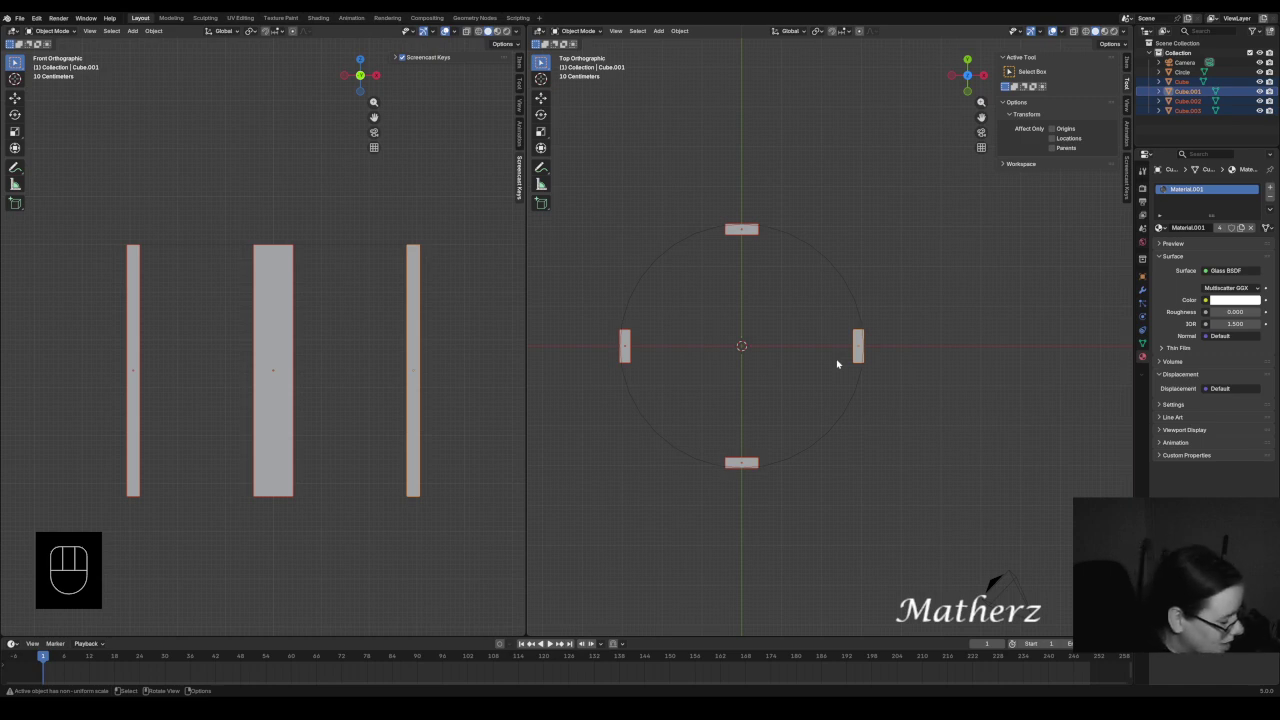
pyautogui.hotkey('shift', 'd')
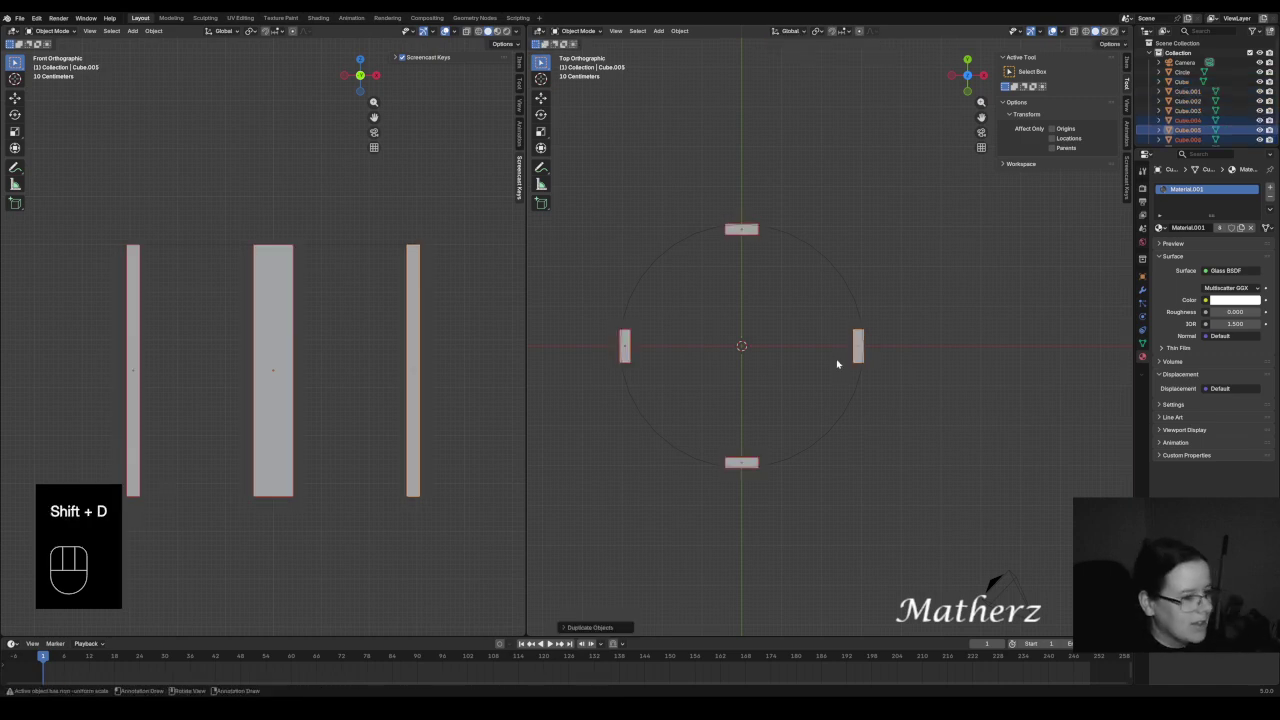
pyautogui.write('r')
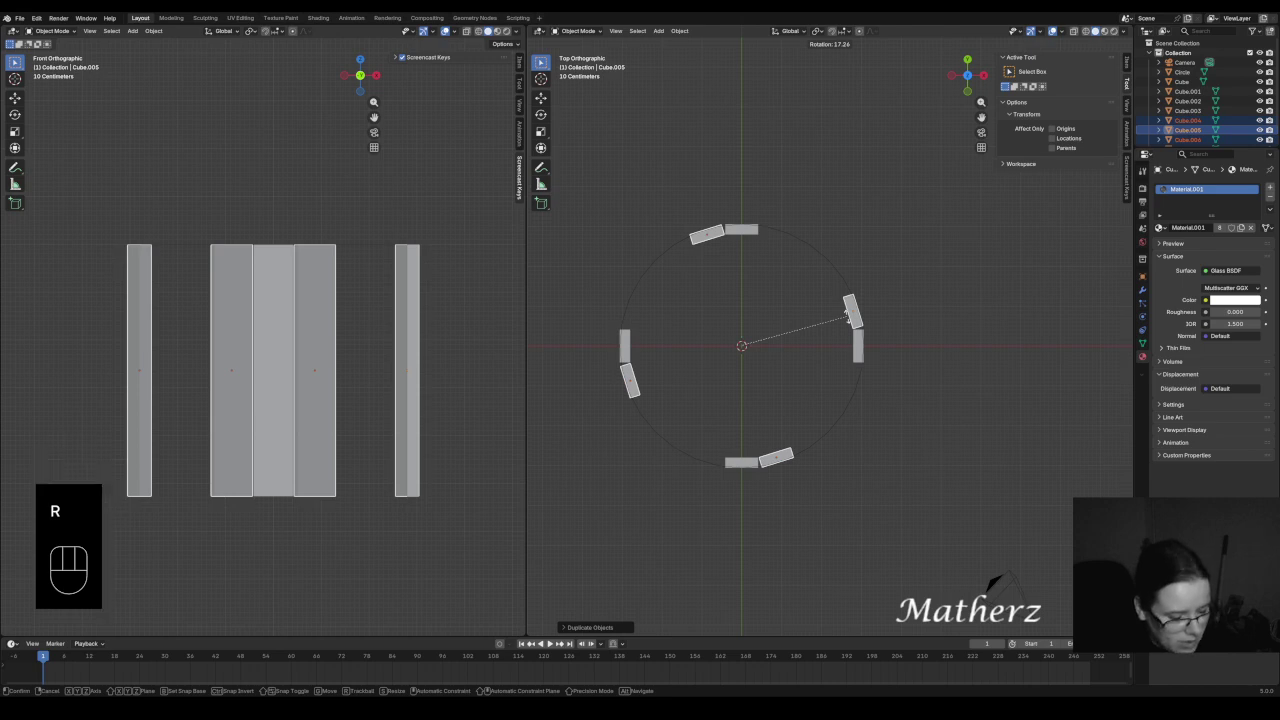
pyautogui.write('45')
pyautogui.click(846, 316)
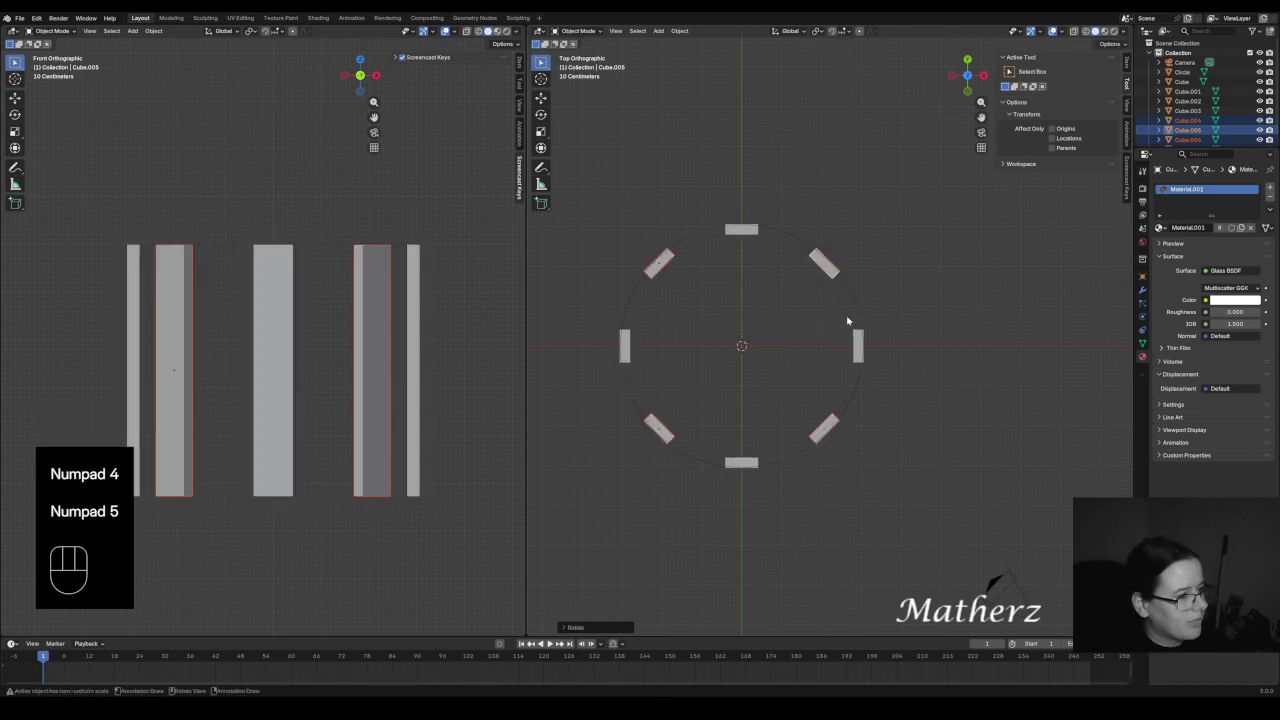
# - Select all eight glass bars around the circle and duplicate them in place
pyautogui.click(724, 250)
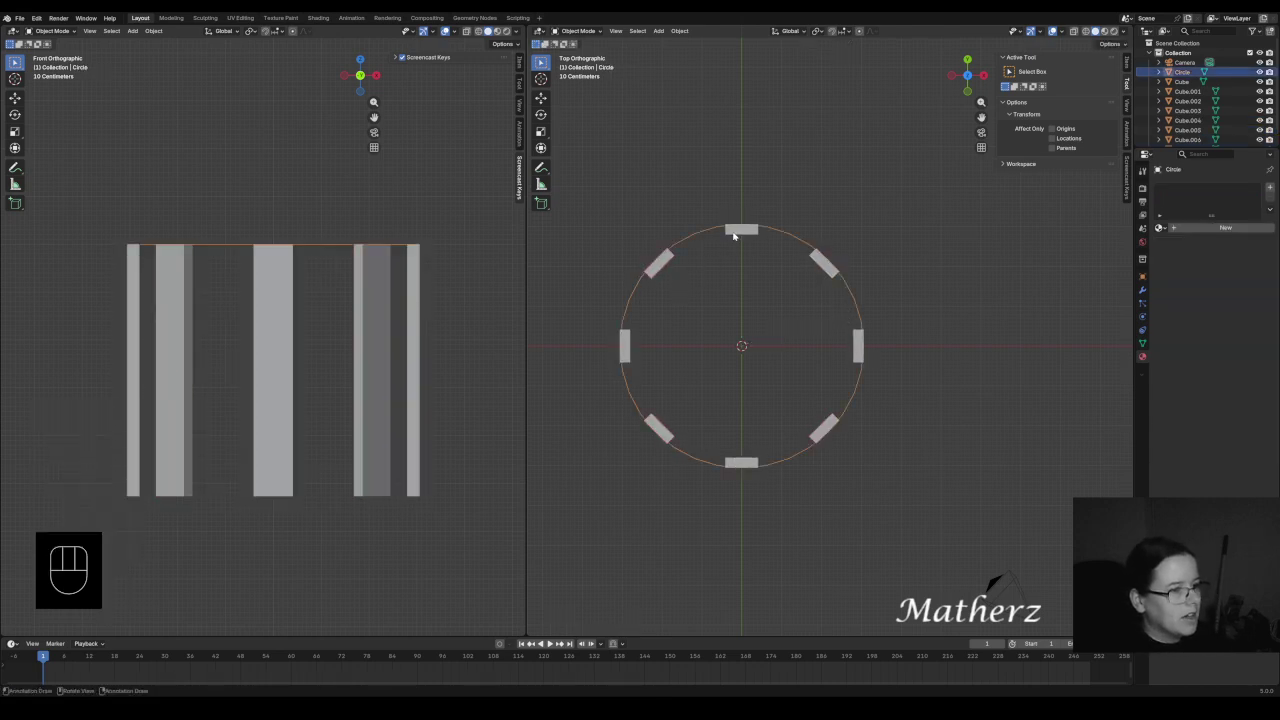
pyautogui.click(738, 234)
pyautogui.keyDown('shift'); pyautogui.click(660, 263); pyautogui.keyUp('shift')
pyautogui.keyDown('shift'); pyautogui.click(624, 343); pyautogui.keyUp('shift')
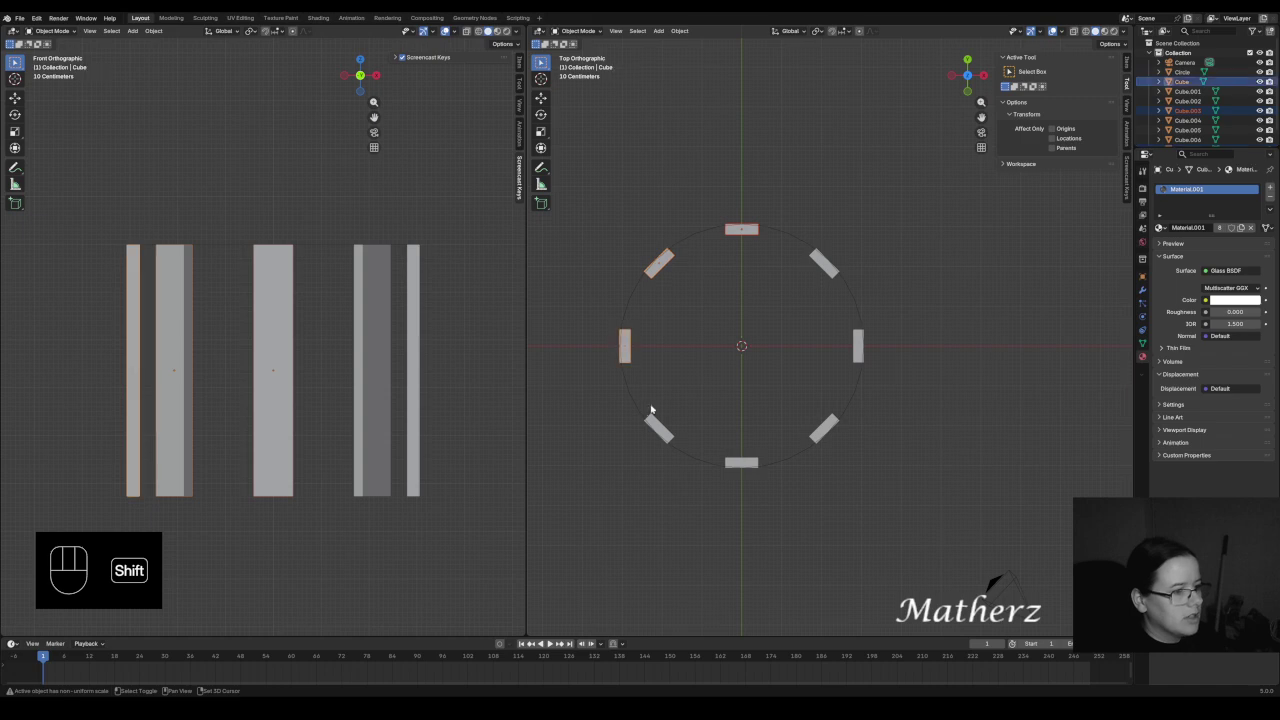
pyautogui.keyDown('shift'); pyautogui.click(657, 427); pyautogui.keyUp('shift')
pyautogui.keyDown('shift'); pyautogui.click(745, 464); pyautogui.keyUp('shift')
pyautogui.keyDown('shift'); pyautogui.click(822, 430); pyautogui.keyUp('shift')
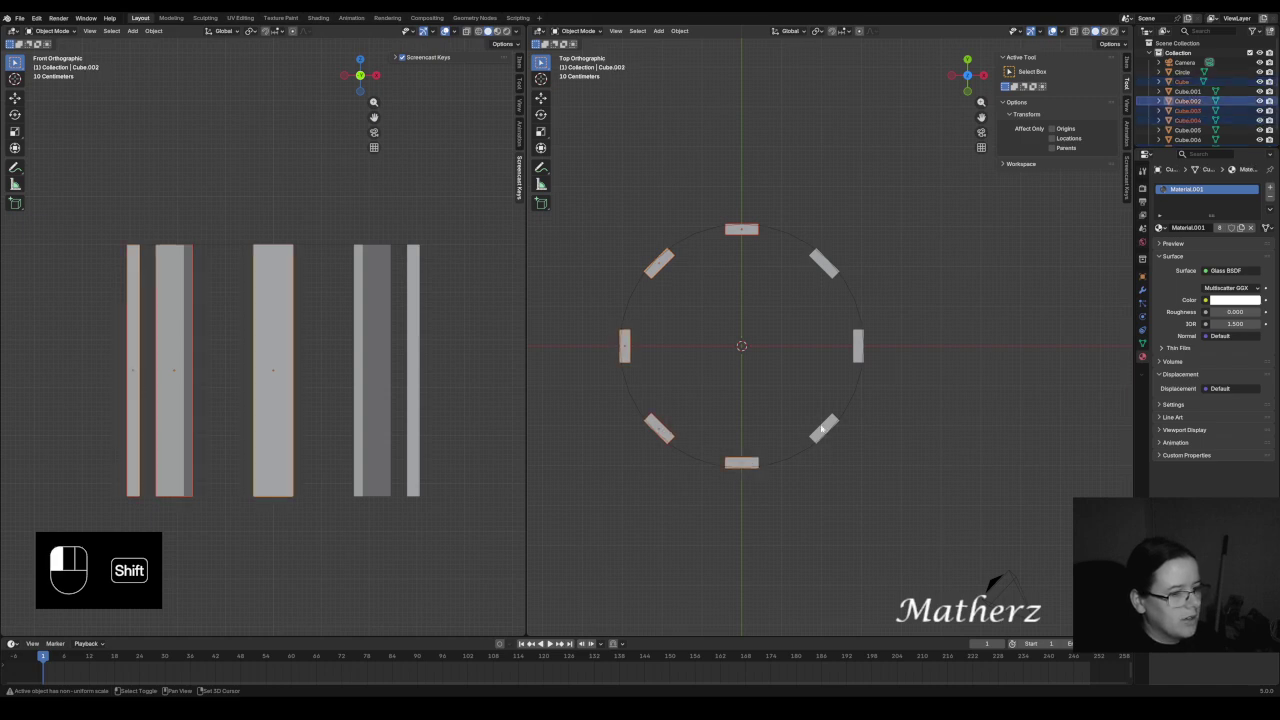
pyautogui.keyDown('shift'); pyautogui.click(858, 348); pyautogui.keyUp('shift')
pyautogui.keyDown('shift'); pyautogui.click(825, 268); pyautogui.keyUp('shift')
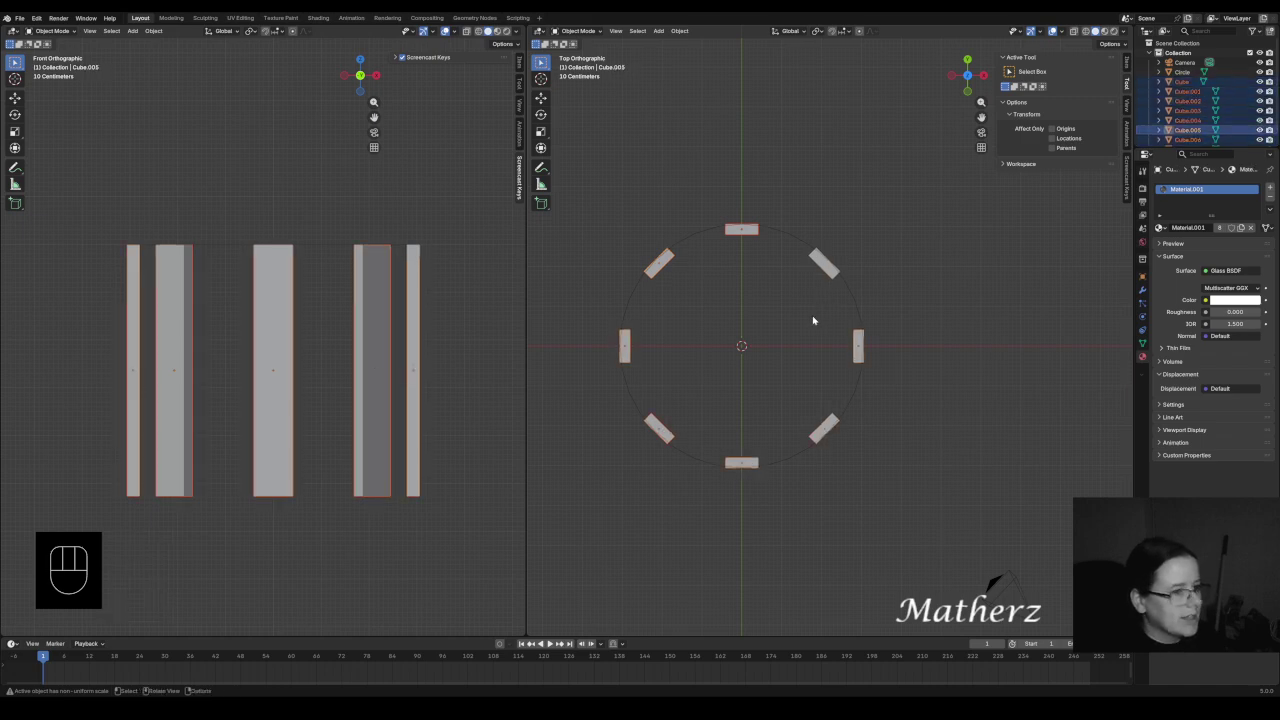
pyautogui.hotkey('shift', 'd')
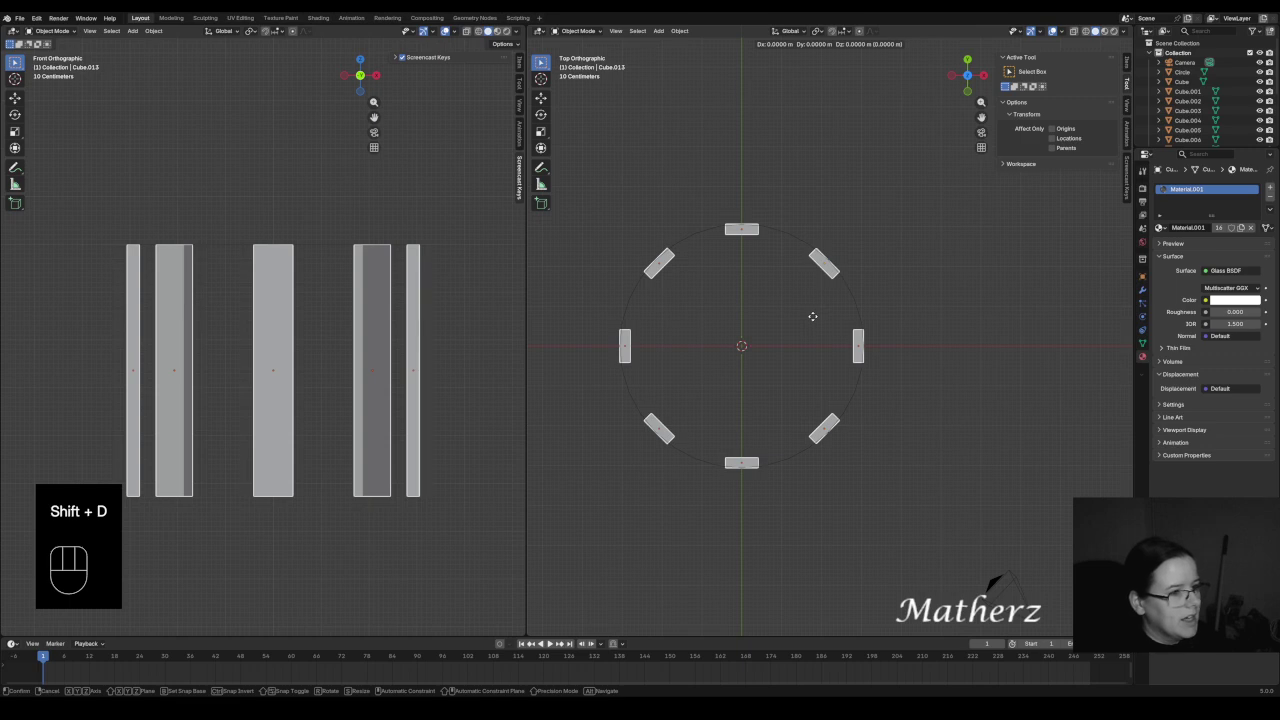
pyautogui.rightClick(813, 317)
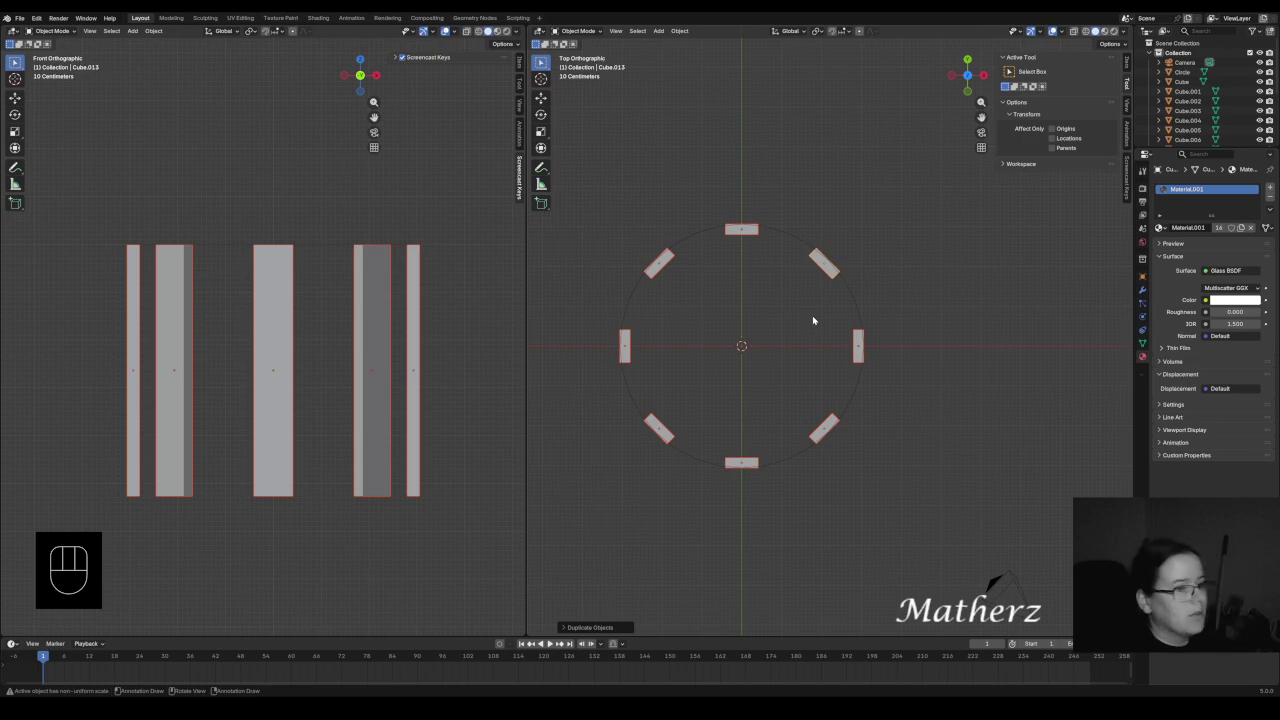
# - Duplicate the eight selected bars again in place and rotate the new copies 22.5° around the circle's centre in top view
pyautogui.hotkey('shift', 'd')
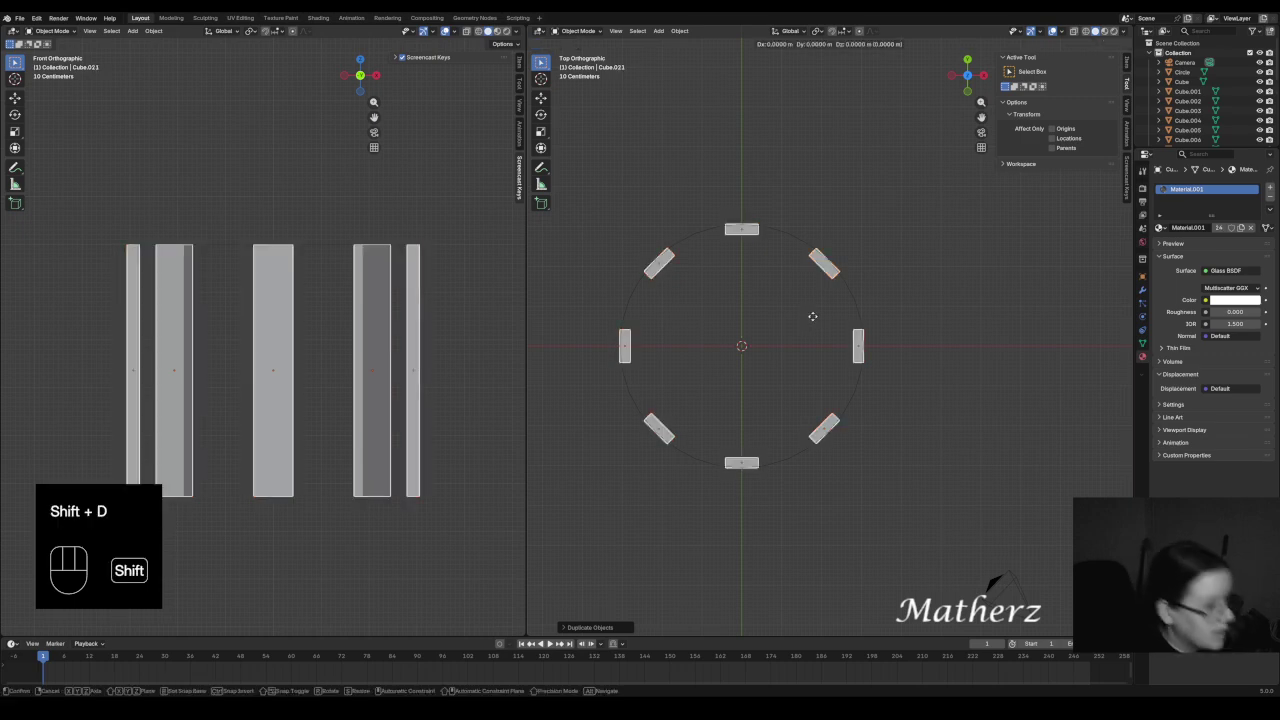
pyautogui.click(812, 315)
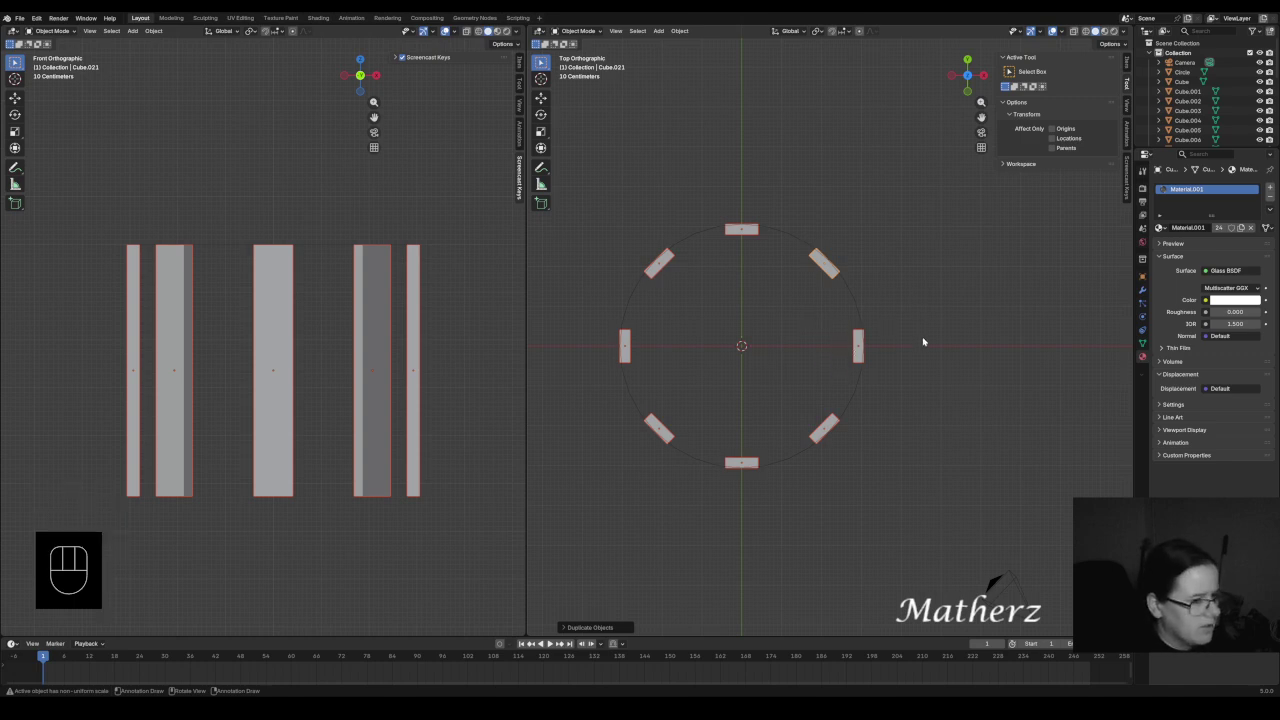
pyautogui.press('r')
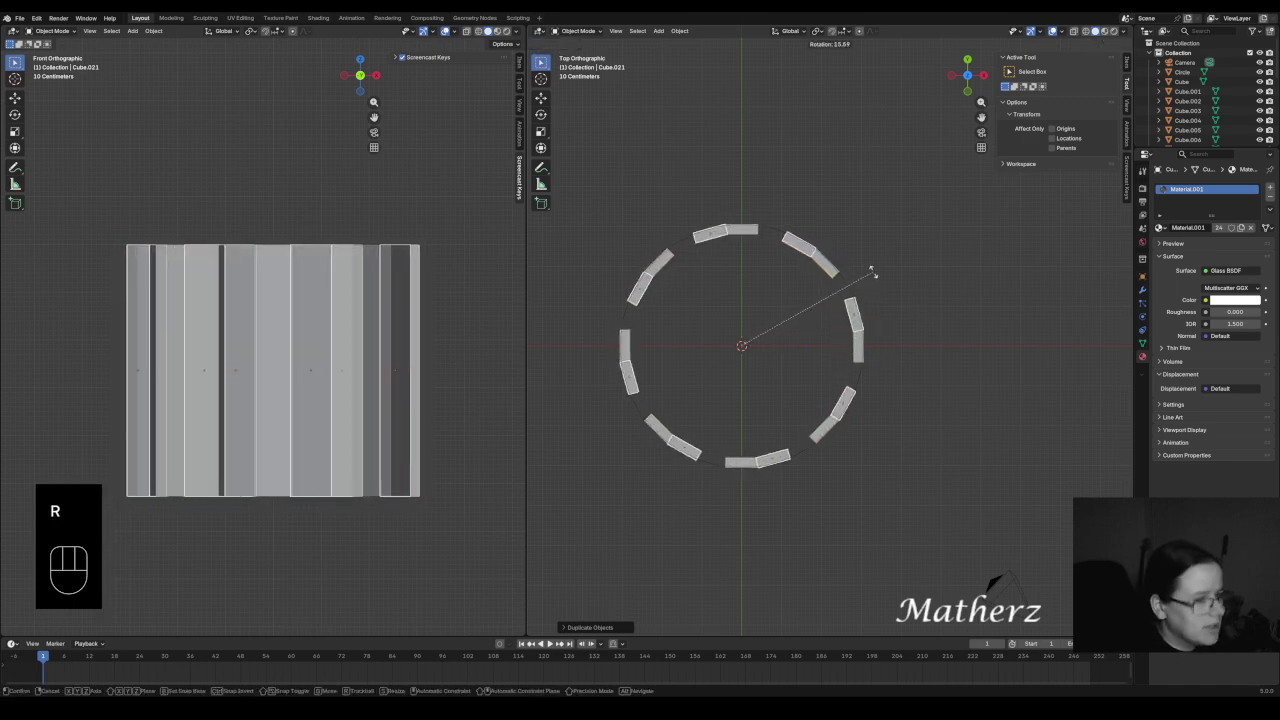
pyautogui.write('22.5')
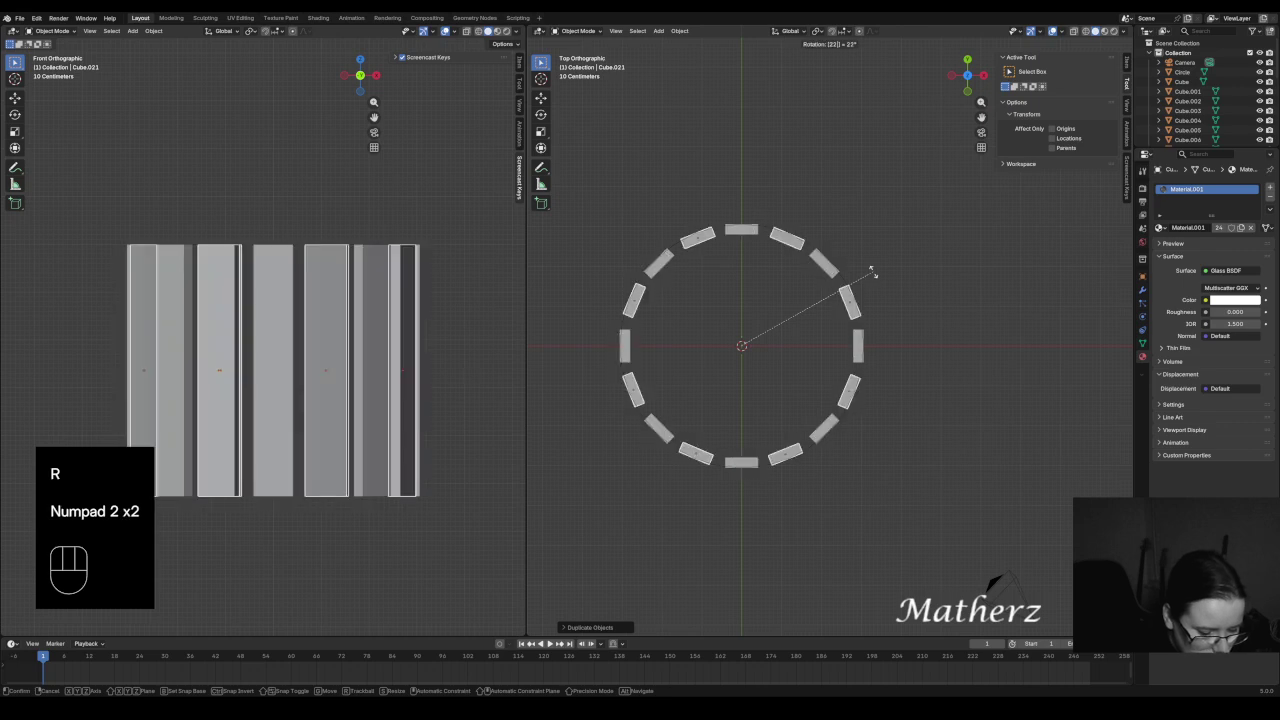
pyautogui.press('Return')
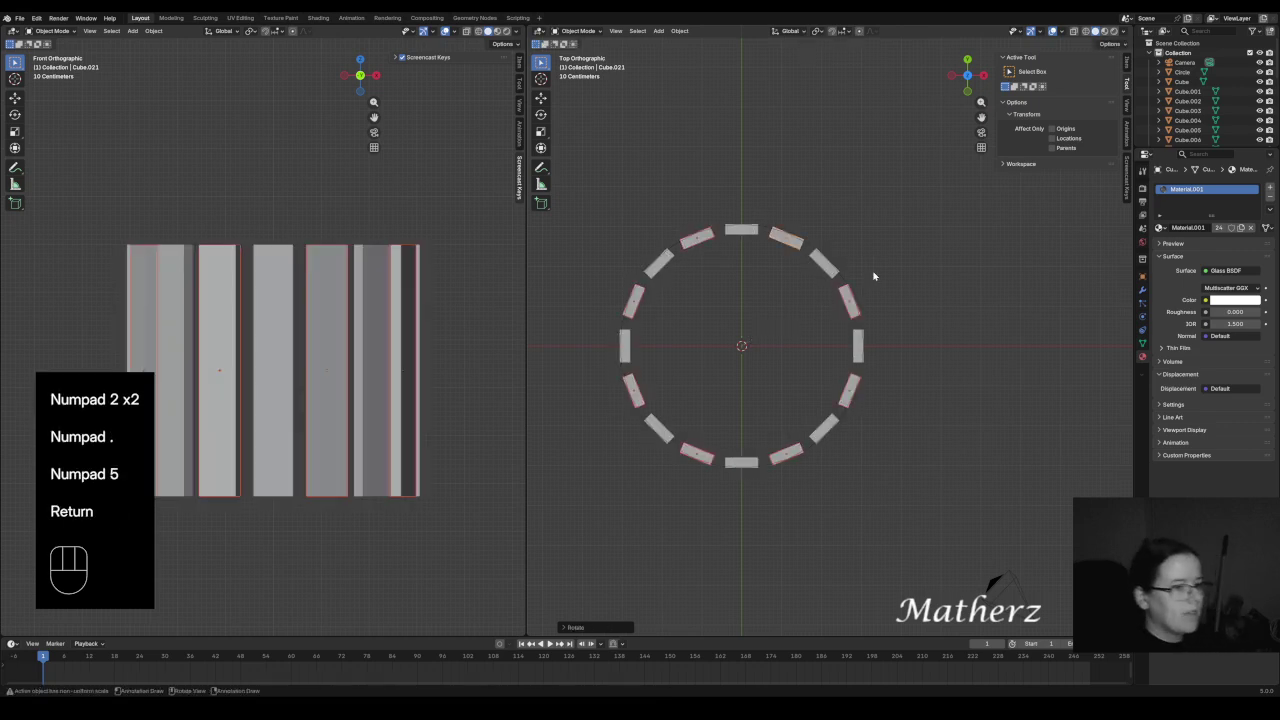
# - Inspect the ring of glass bars from the side in rendered shading, selecting the bar on the circle's negative X side
pyautogui.moveTo(797, 386); pyautogui.dragTo(652, 376, button='middle')
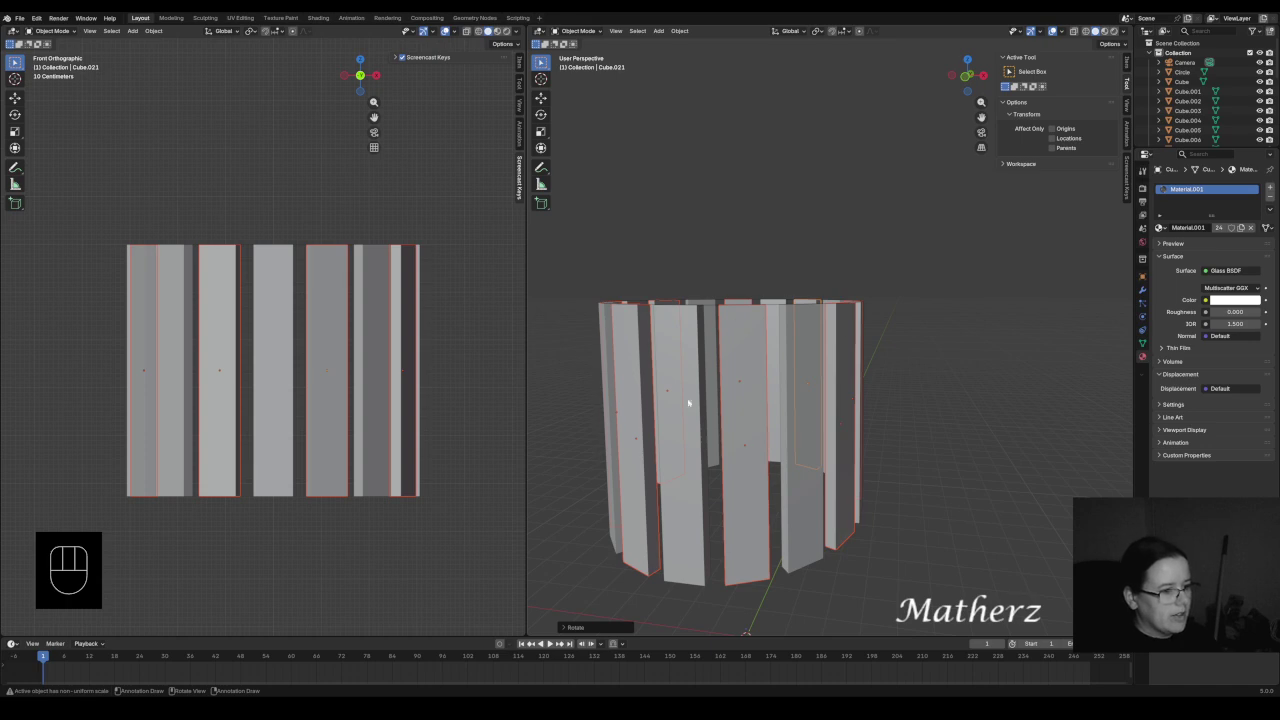
pyautogui.click(872, 258)
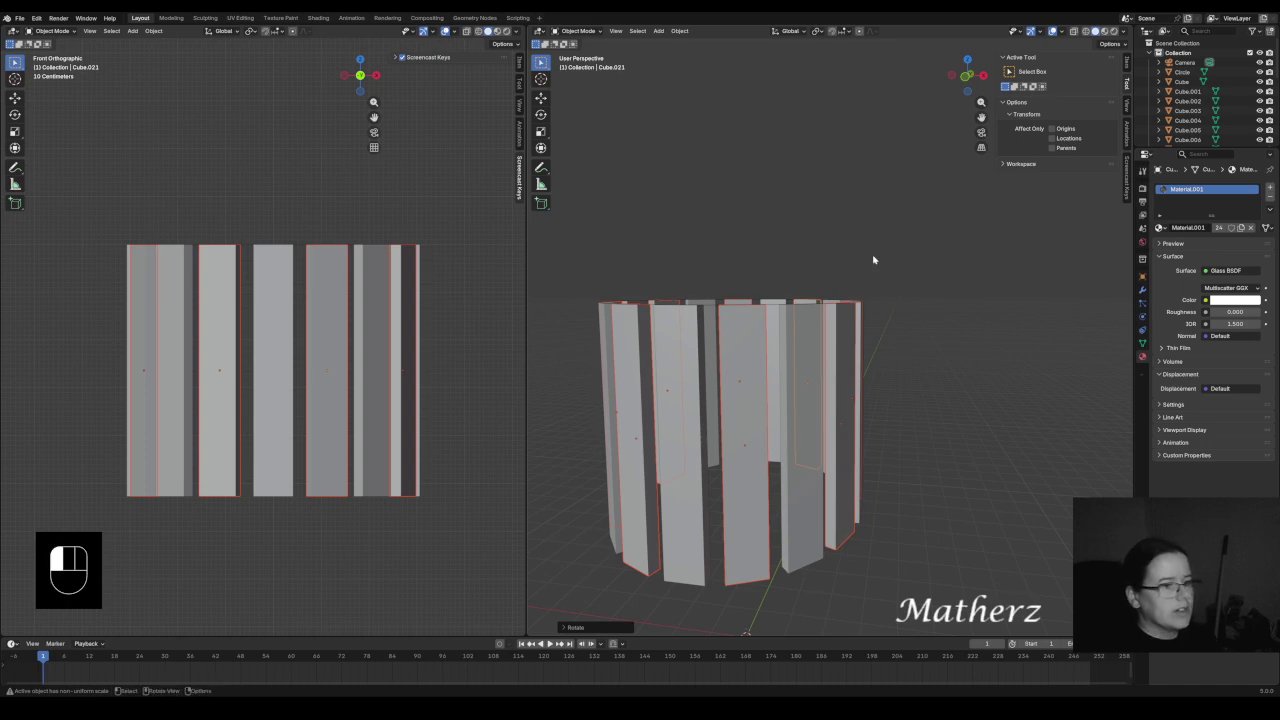
pyautogui.click(1113, 31)
pyautogui.moveTo(769, 448)
pyautogui.mouseDown(button='middle')
pyautogui.moveTo(817, 429)
pyautogui.moveTo(888, 429)
pyautogui.moveTo(849, 420)
pyautogui.mouseUp(button='middle')
pyautogui.click(849, 420)
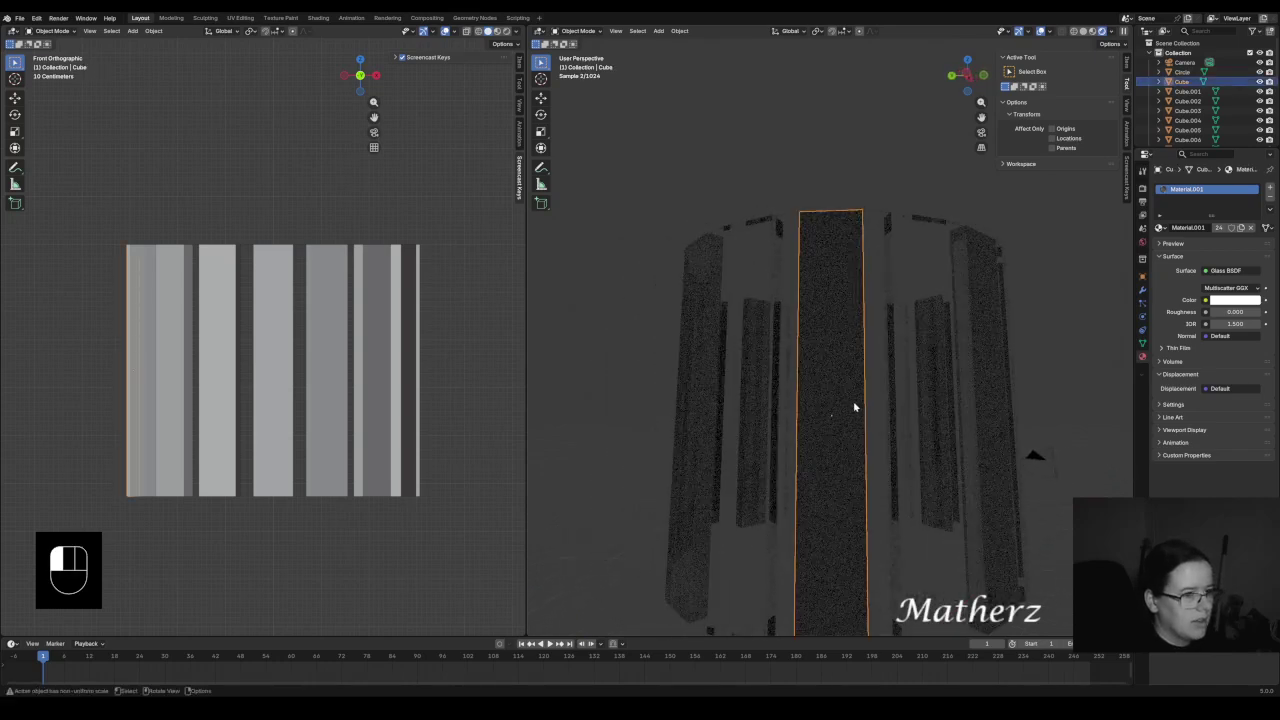
# - Switch the perspective view to Material Preview and delete Cube, the overlapping copy of the bar on the negative X side
pyautogui.click(1094, 31)
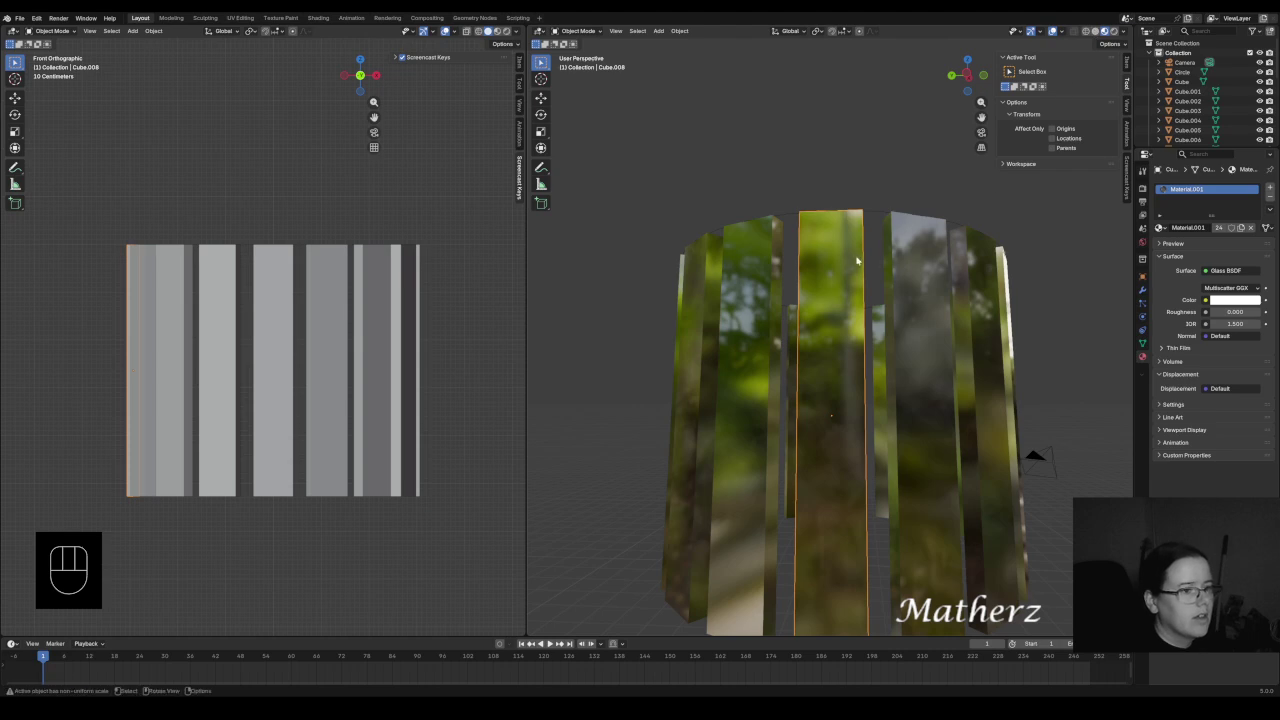
pyautogui.click(848, 225)
pyautogui.click(846, 226)
pyautogui.click(845, 227)
pyautogui.click(845, 227)
pyautogui.click(845, 227)
pyautogui.click(845, 227)
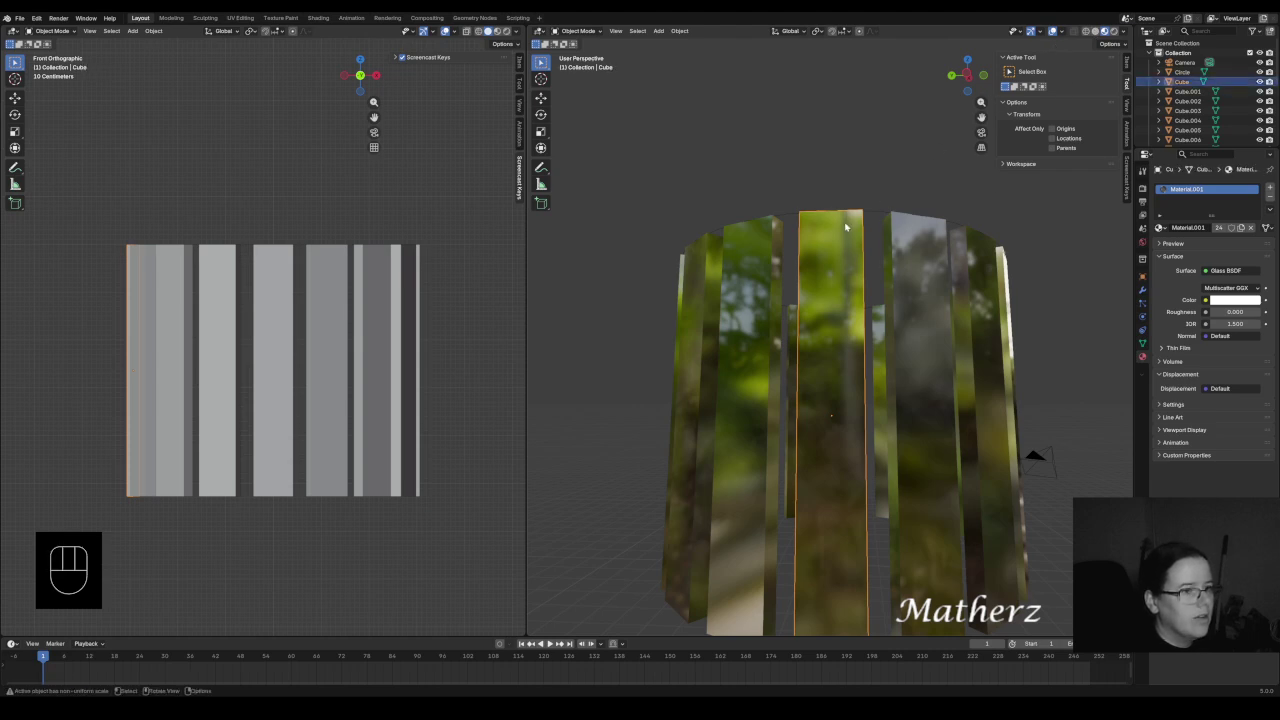
pyautogui.press('Delete')
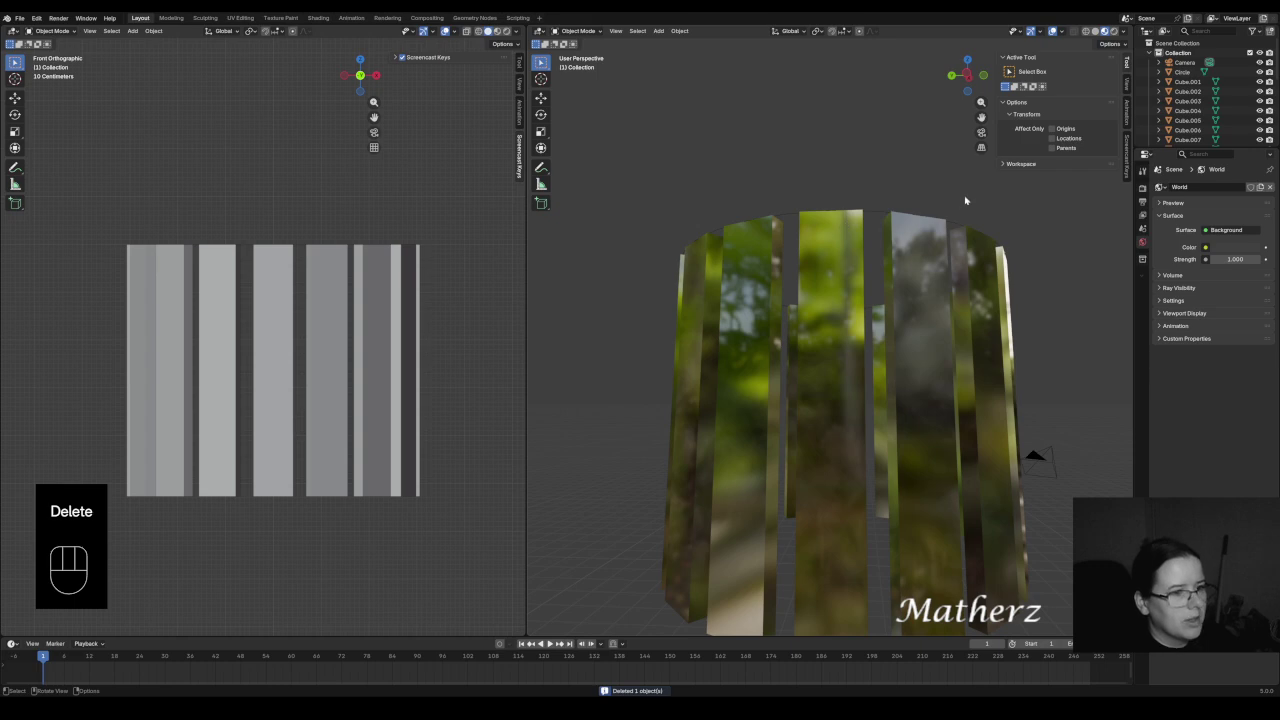
# - Delete the overlapping diagonal bar copy Cube.004, and test-delete the neighbouring bar Cube.016 before undoing that second deletion
pyautogui.click(931, 260)
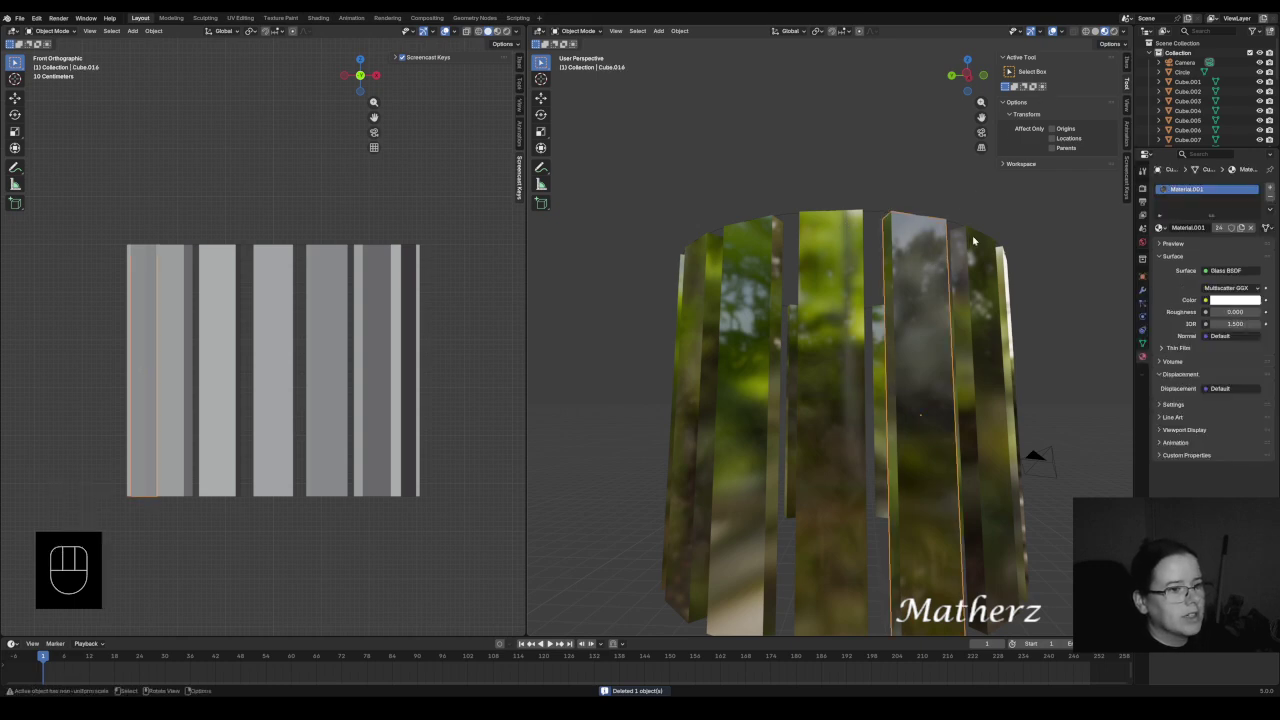
pyautogui.click(973, 240)
pyautogui.press('Delete')
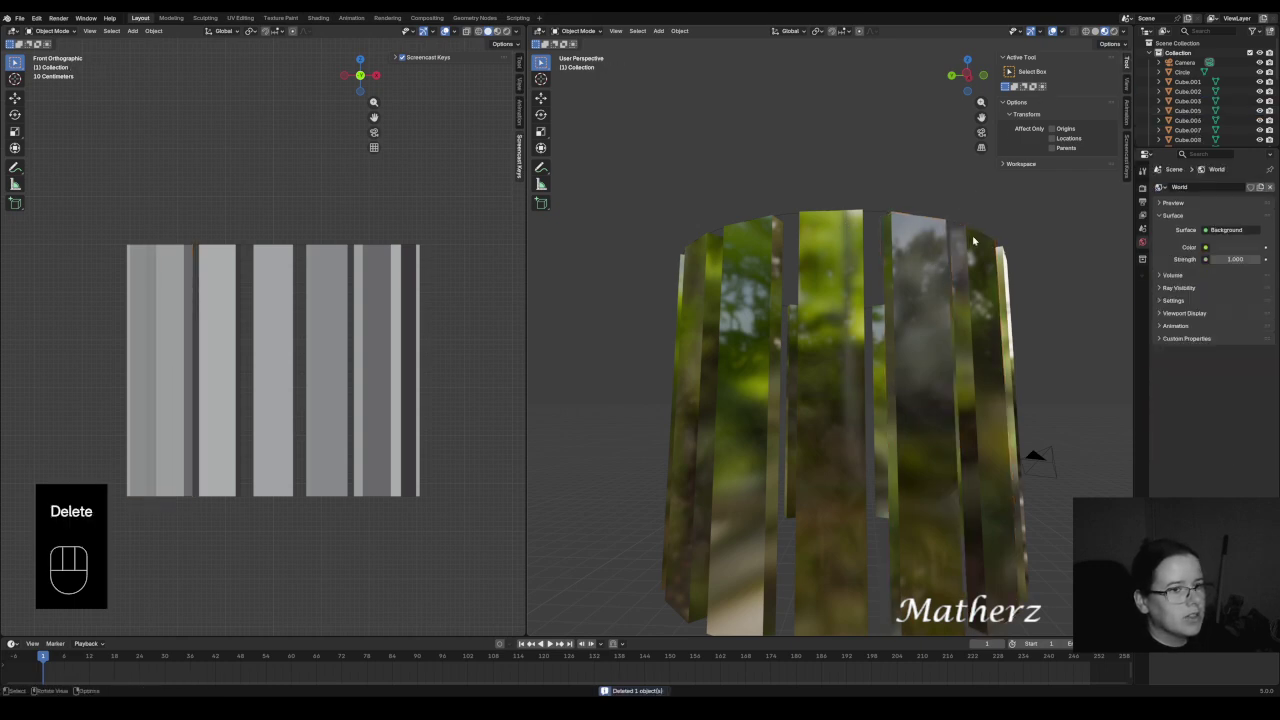
pyautogui.click(925, 250)
pyautogui.press('Delete')
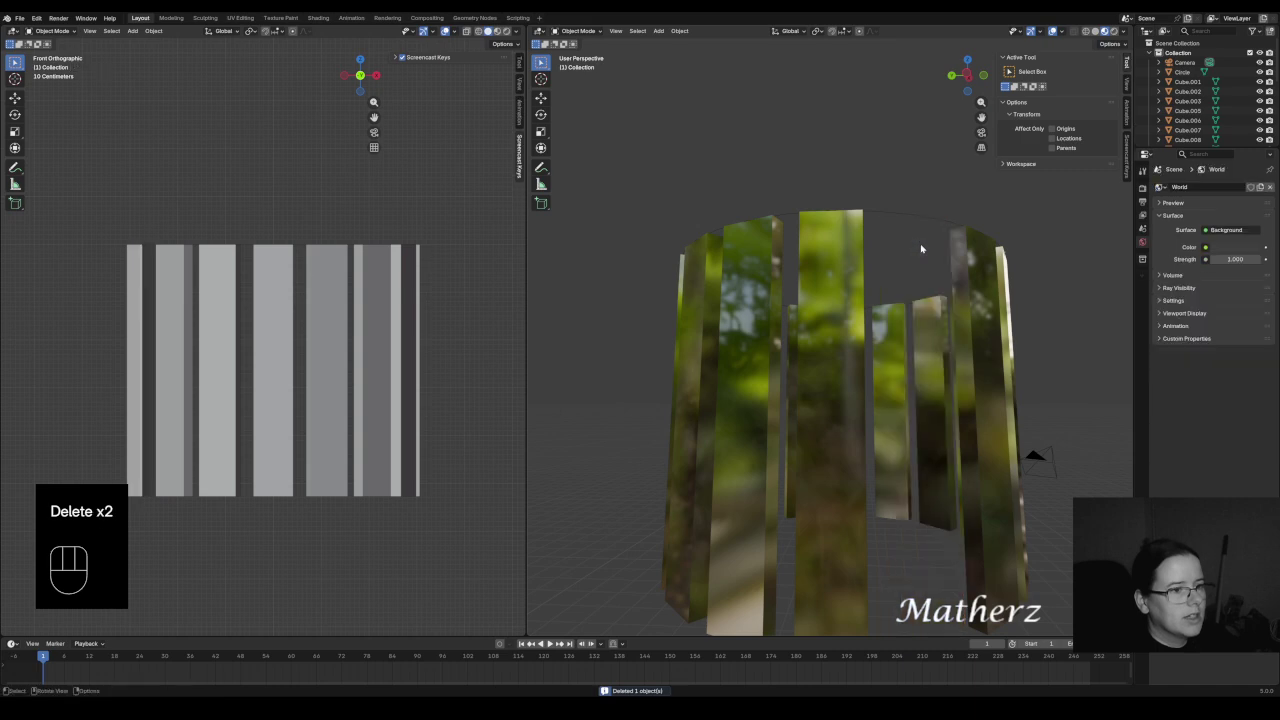
pyautogui.hotkey('ctrl', 'z')
# - Test-delete bar Cube.020 and undo it, and delete Cube.010, the overlapping copy of the next bar around the ring
pyautogui.moveTo(921, 248); pyautogui.dragTo(794, 243, button='middle')
pyautogui.click(794, 243)
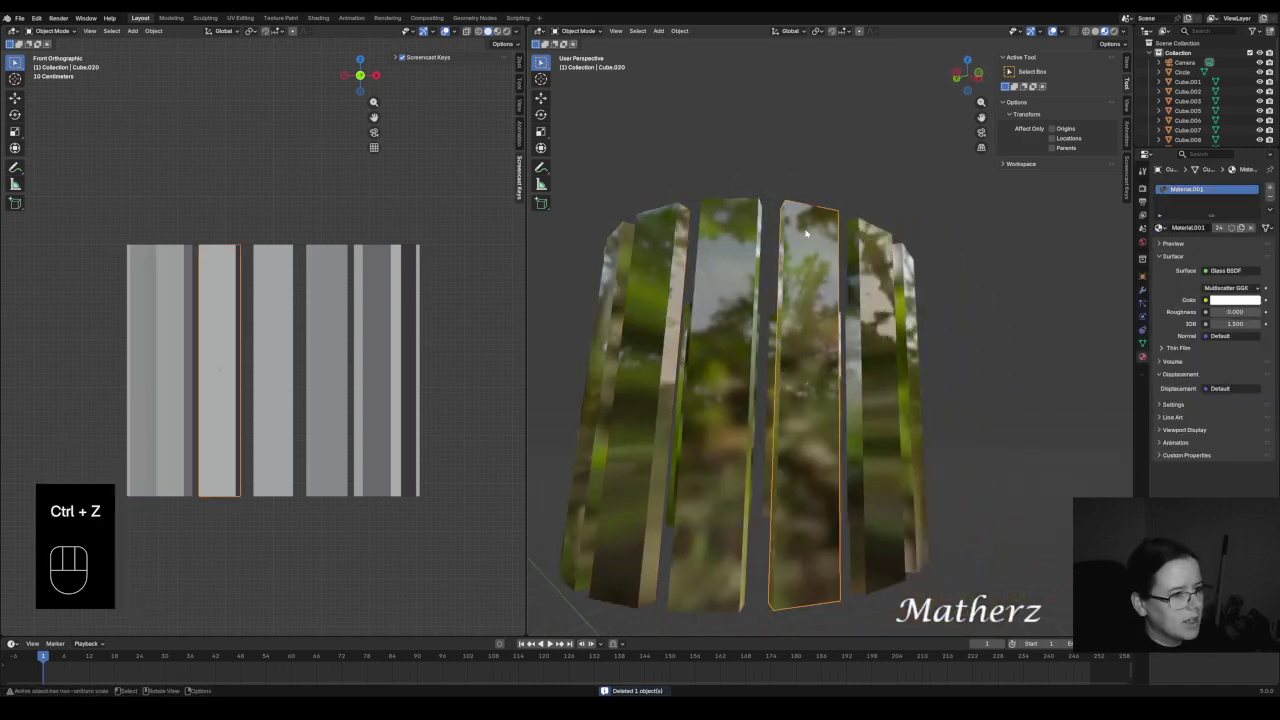
pyautogui.press('Delete')
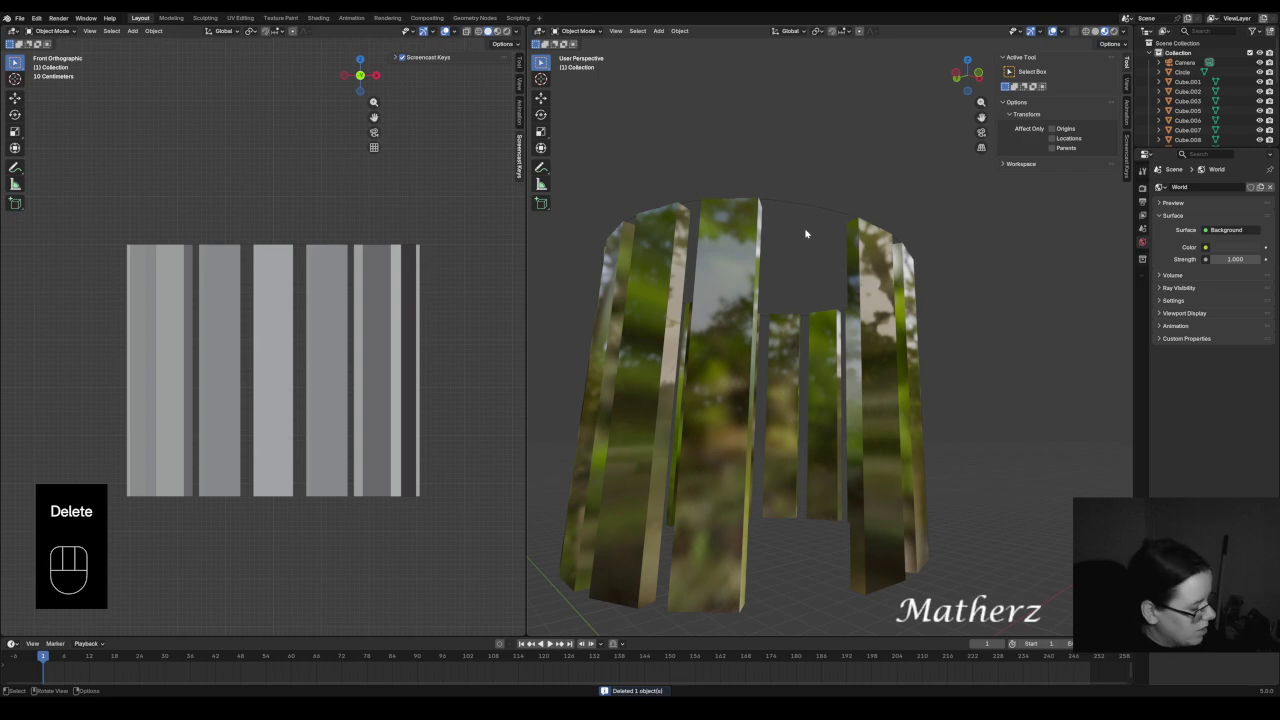
pyautogui.hotkey('ctrl', 'z')
pyautogui.click(871, 252)
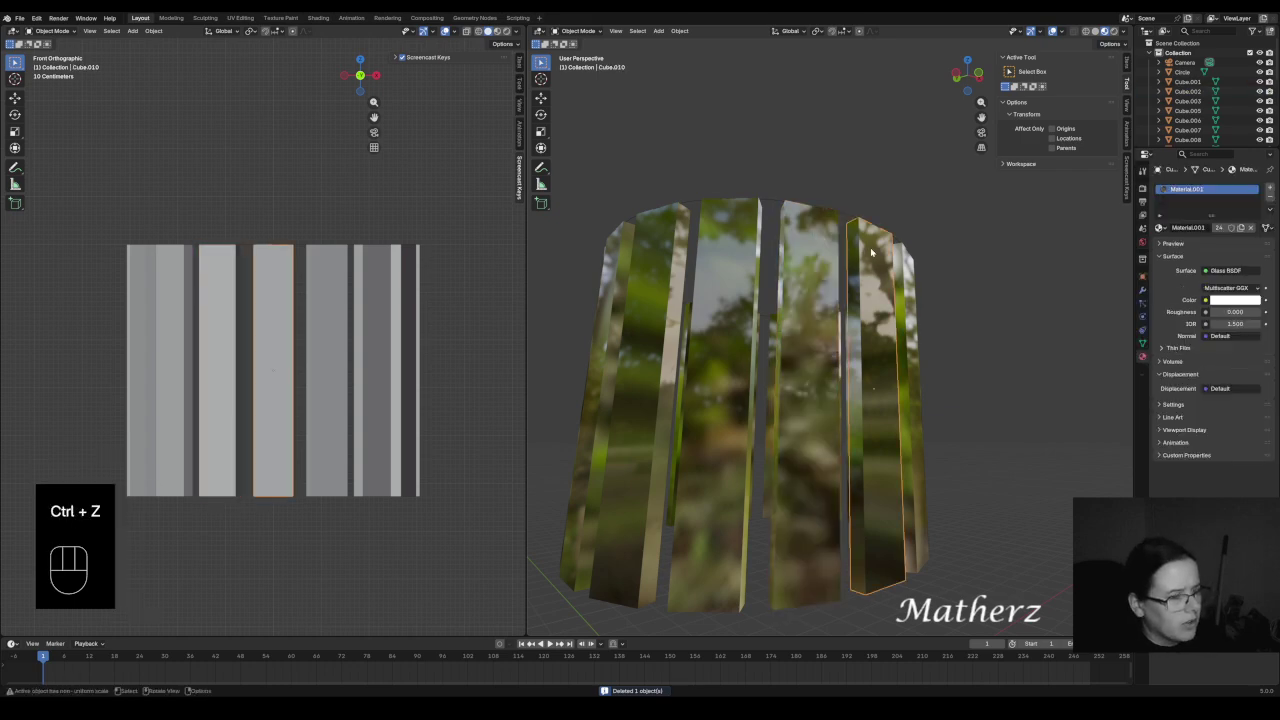
pyautogui.press('Delete')
# - Test-delete the next bar around the ring and undo it, and delete the overlapping diagonal bar copy Cube.006
pyautogui.moveTo(959, 286); pyautogui.dragTo(918, 280, button='middle')
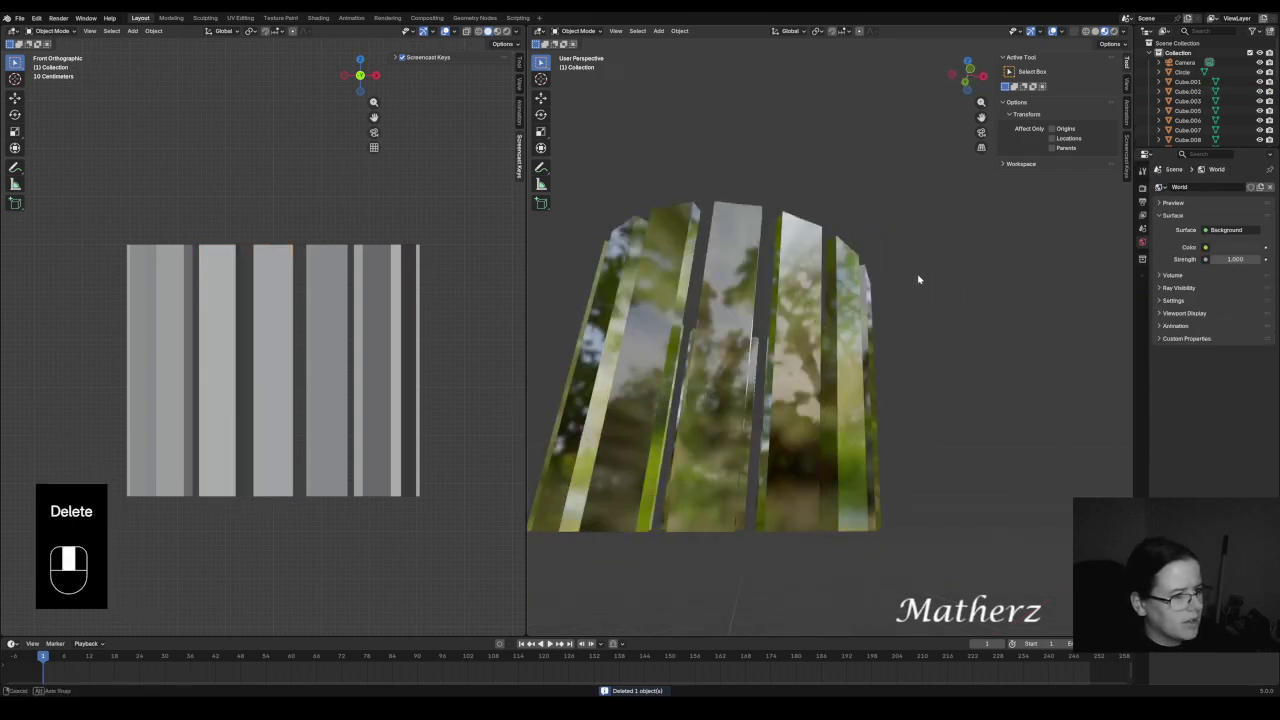
pyautogui.click(801, 265)
pyautogui.press('Delete')
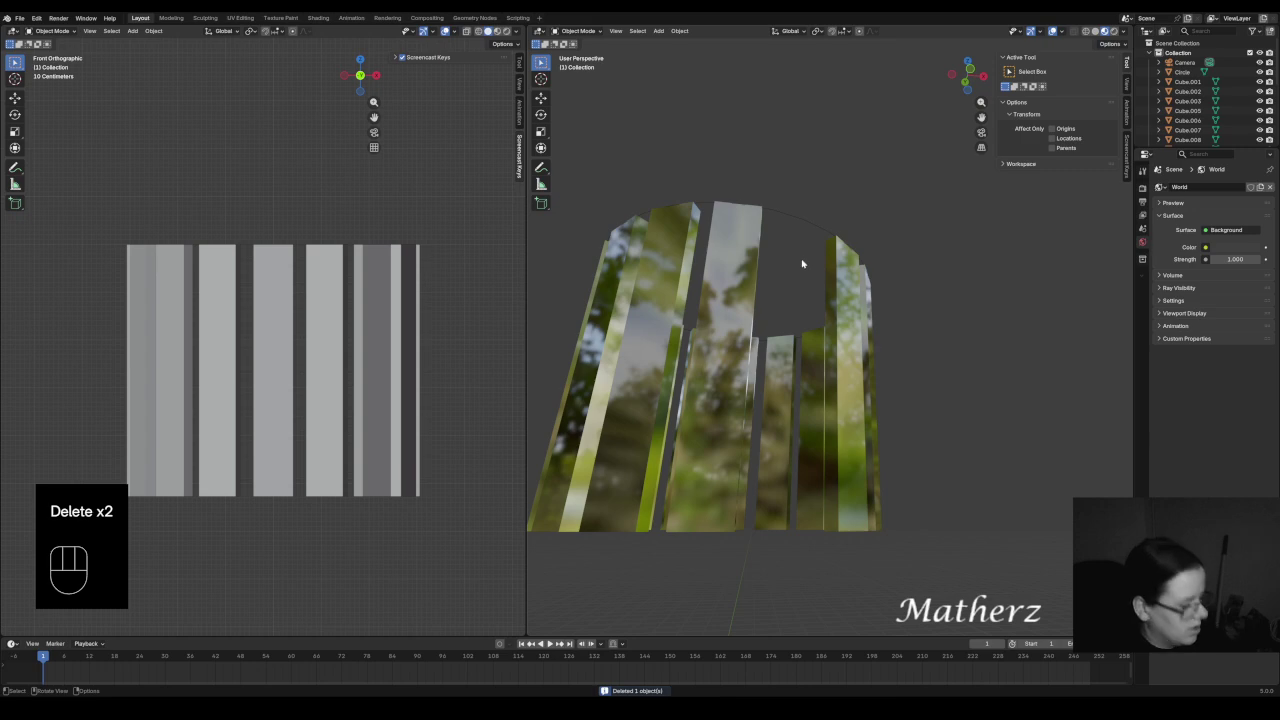
pyautogui.hotkey('ctrl', 'z')
pyautogui.click(840, 272)
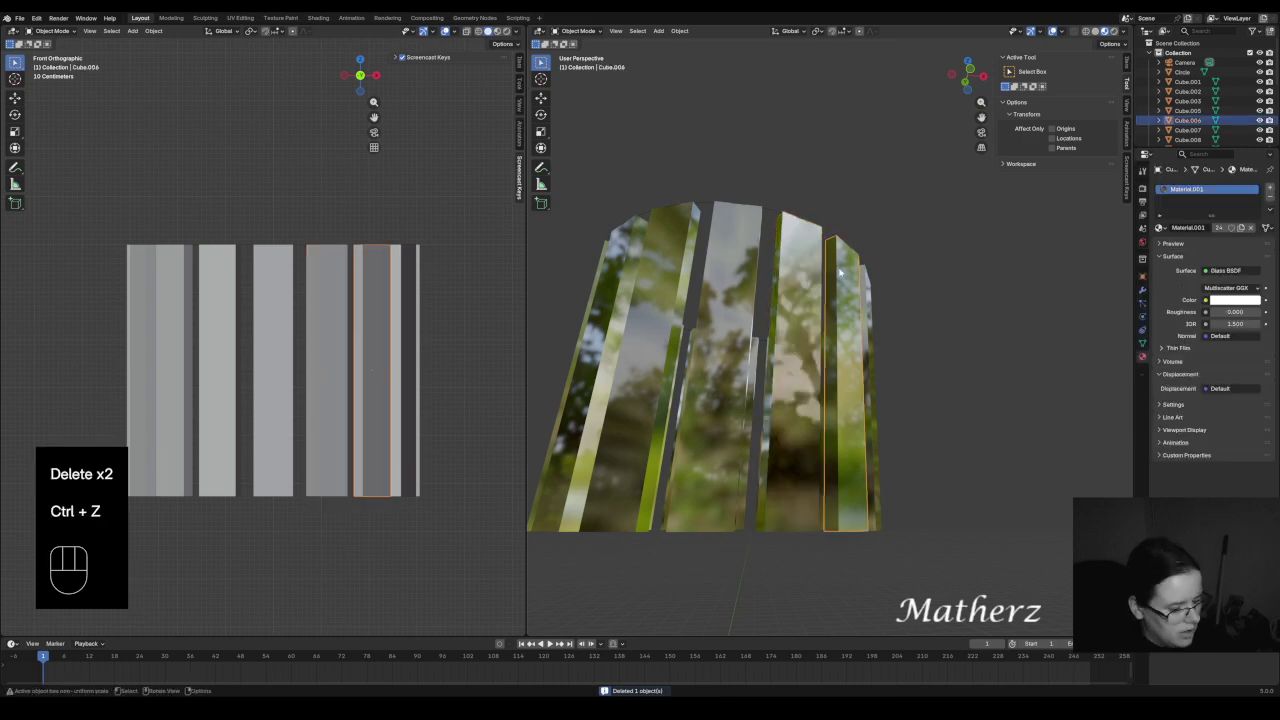
pyautogui.press('Delete')
# - Test-delete bar Cube.022 and undo it, and delete Cube.001, the overlapping copy of the bar on the positive X side
pyautogui.moveTo(910, 264); pyautogui.dragTo(850, 285, button='middle')
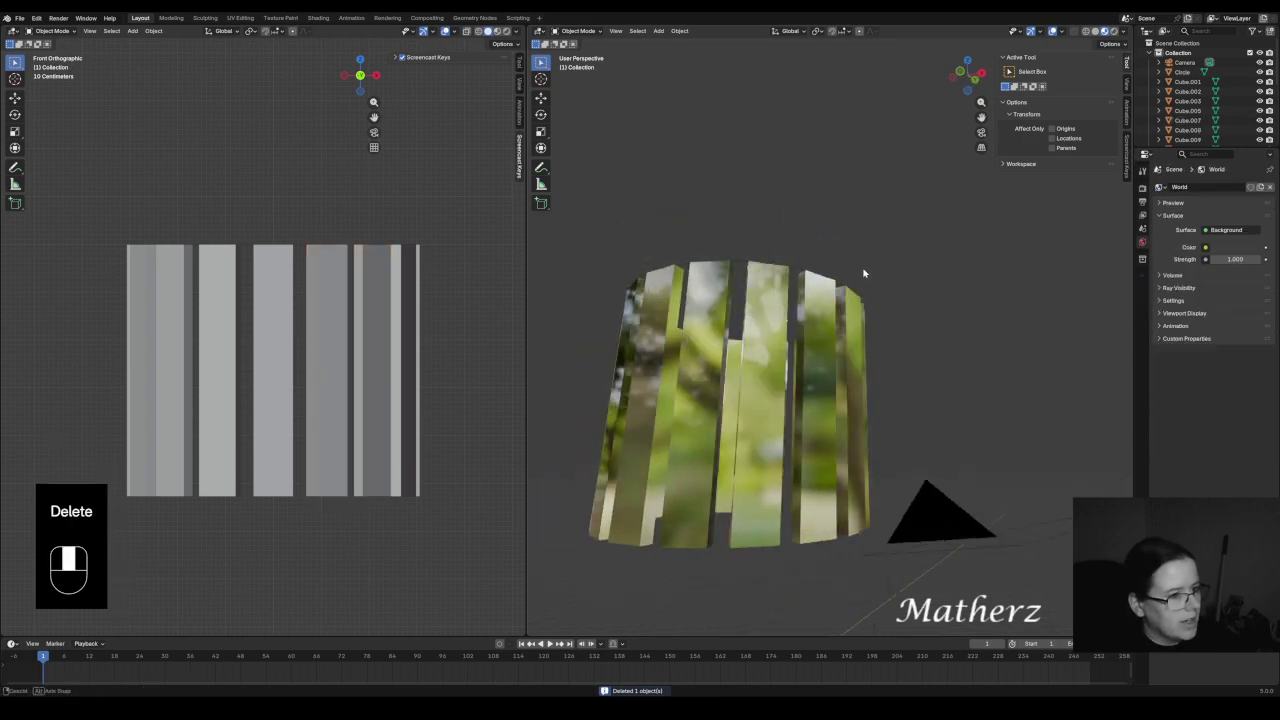
pyautogui.click(818, 292)
pyautogui.press('Delete')
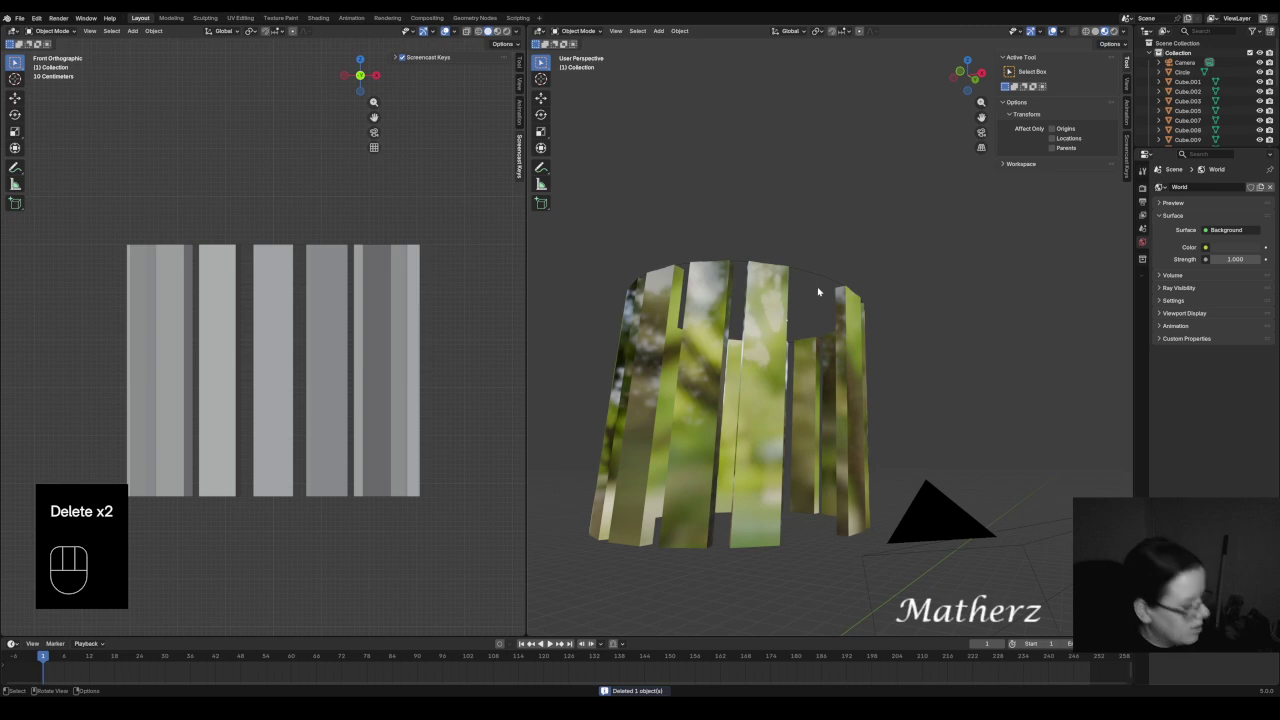
pyautogui.hotkey('ctrl', 'z')
pyautogui.moveTo(920, 306); pyautogui.dragTo(840, 303, button='middle')
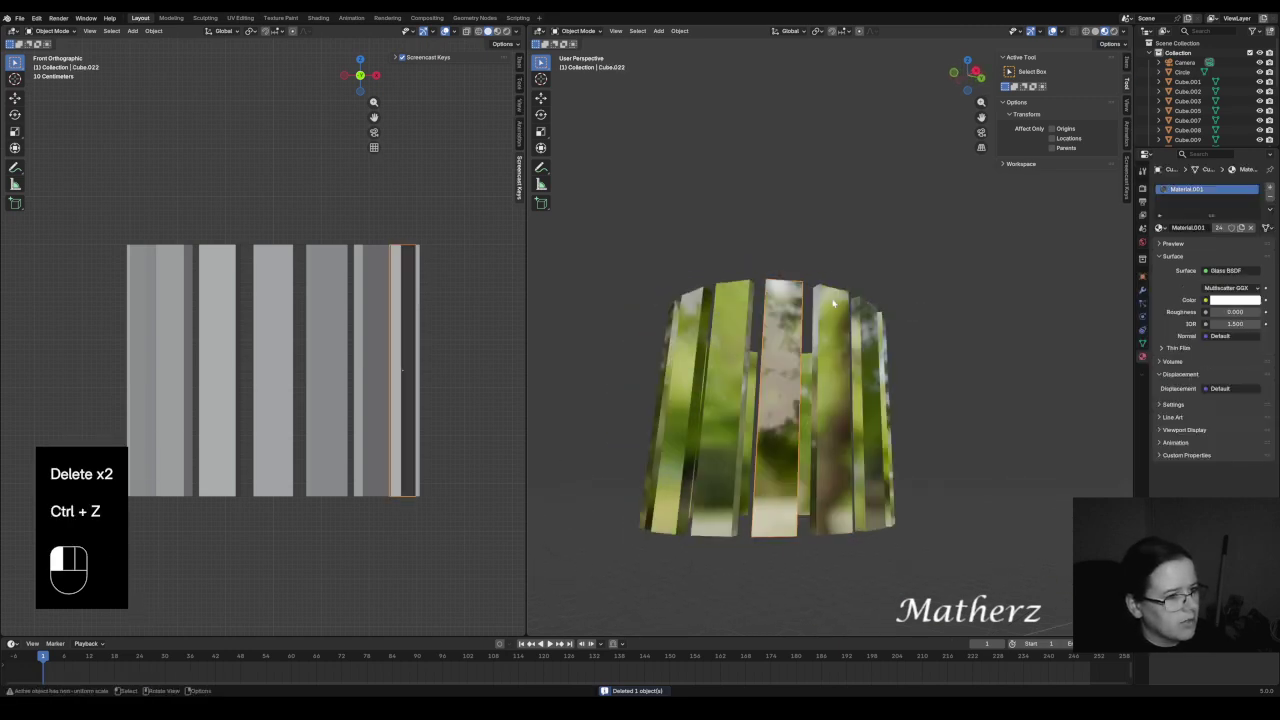
pyautogui.click(833, 303)
pyautogui.press('Delete')
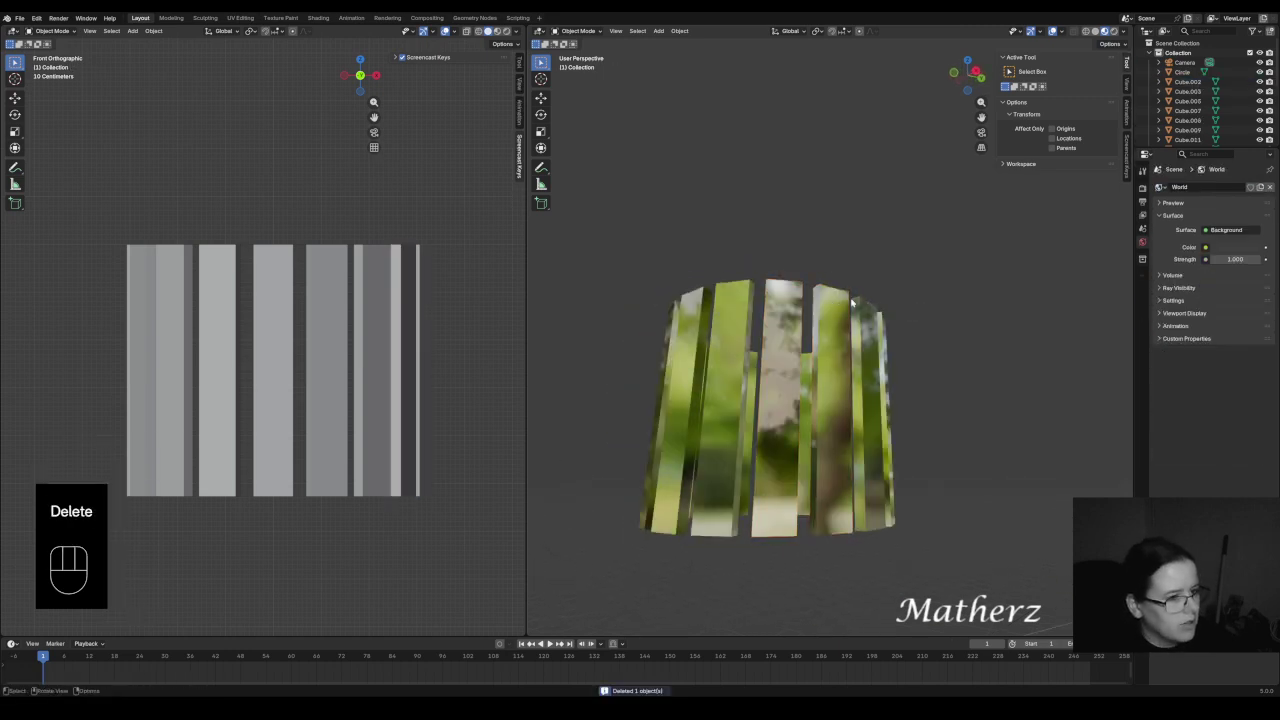
# - Test-delete the bar beyond the positive X bar and undo it, and delete the overlapping diagonal bar copy Cube.005
pyautogui.click(864, 321)
pyautogui.press('Delete')
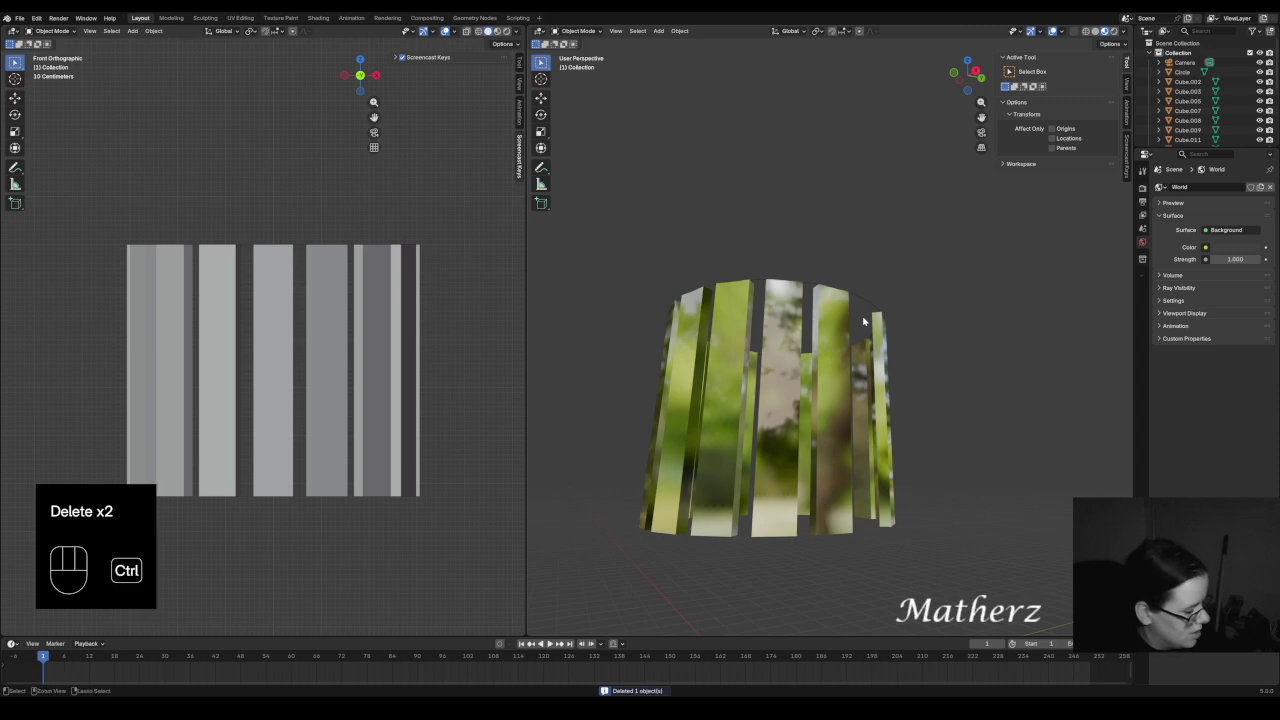
pyautogui.hotkey('ctrl', 'z')
pyautogui.press('Delete')
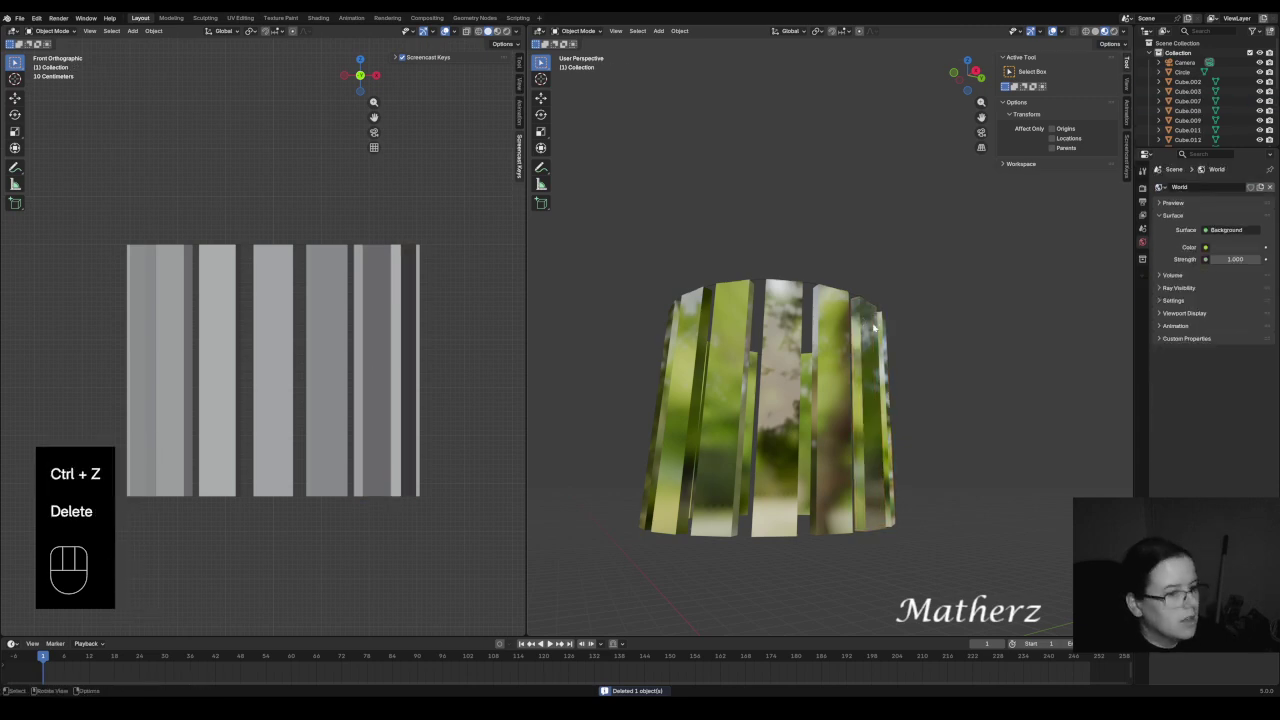
# - Switch the perspective view to rendered shading and delete the two dark overlapping bar copies, Cube.007 and Cube.003
pyautogui.moveTo(873, 327); pyautogui.dragTo(983, 274, button='middle')
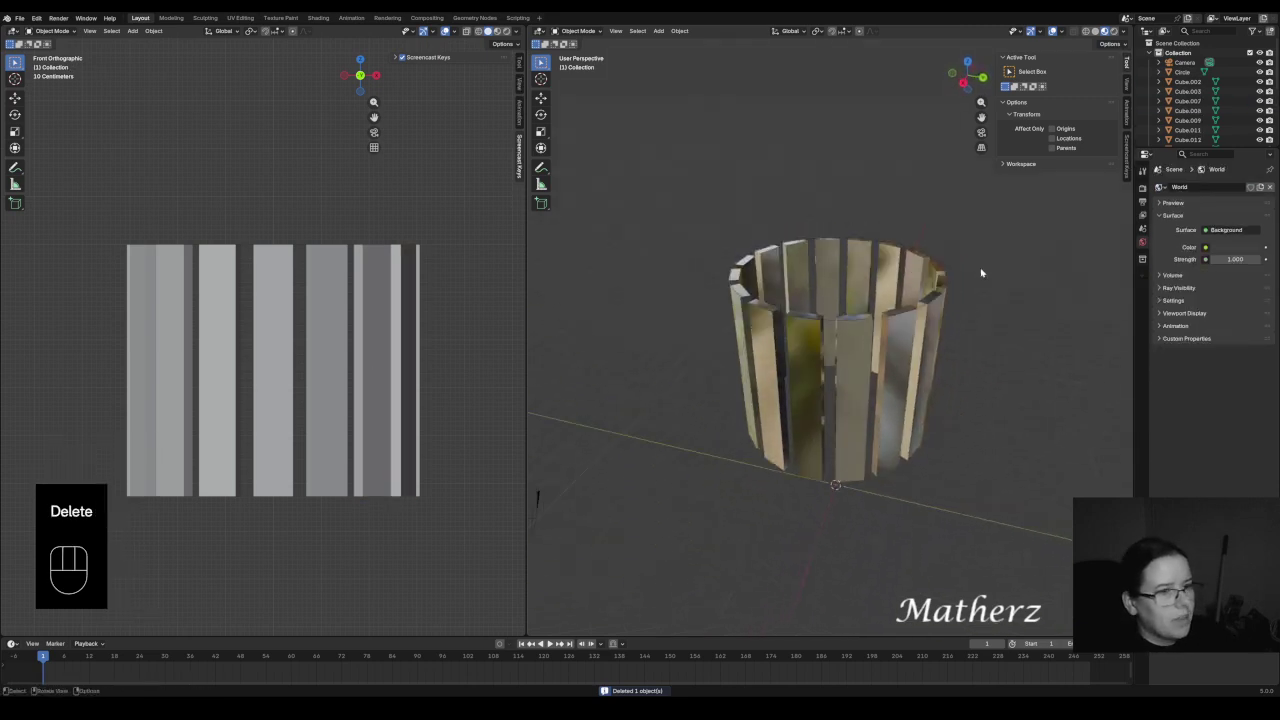
pyautogui.click(1104, 31)
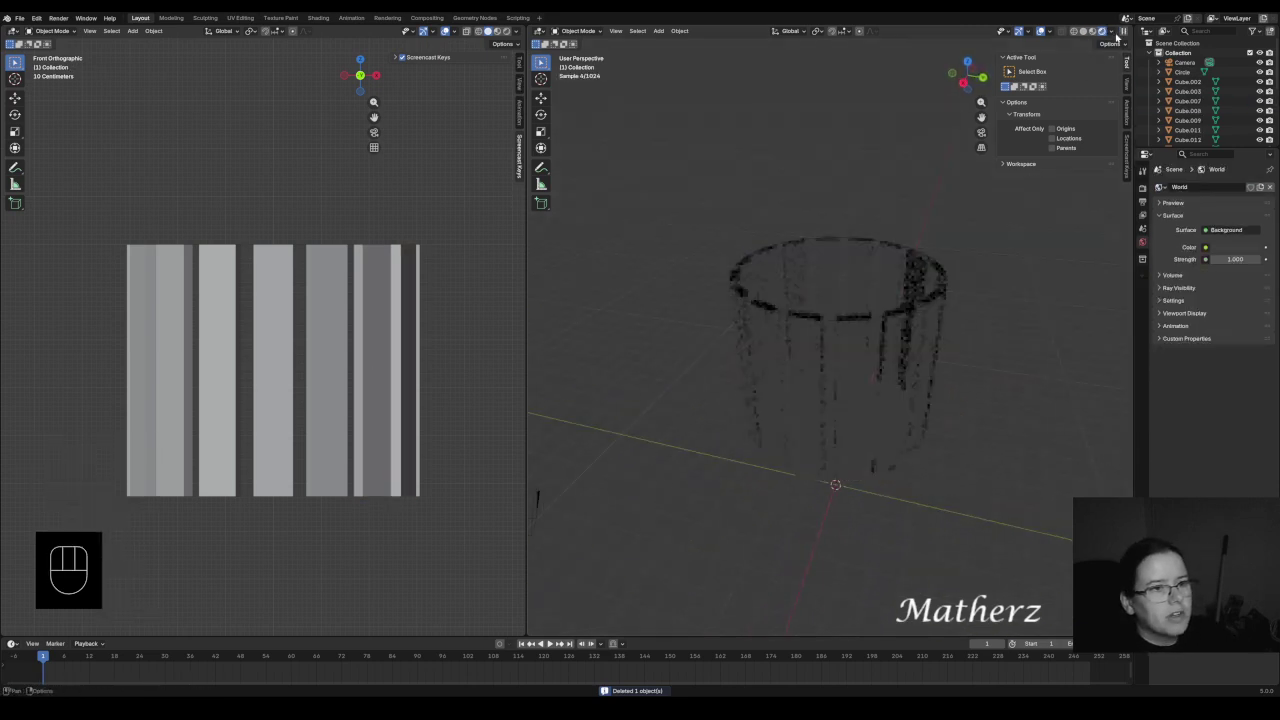
pyautogui.click(912, 285)
pyautogui.moveTo(888, 323); pyautogui.dragTo(724, 292, button='middle')
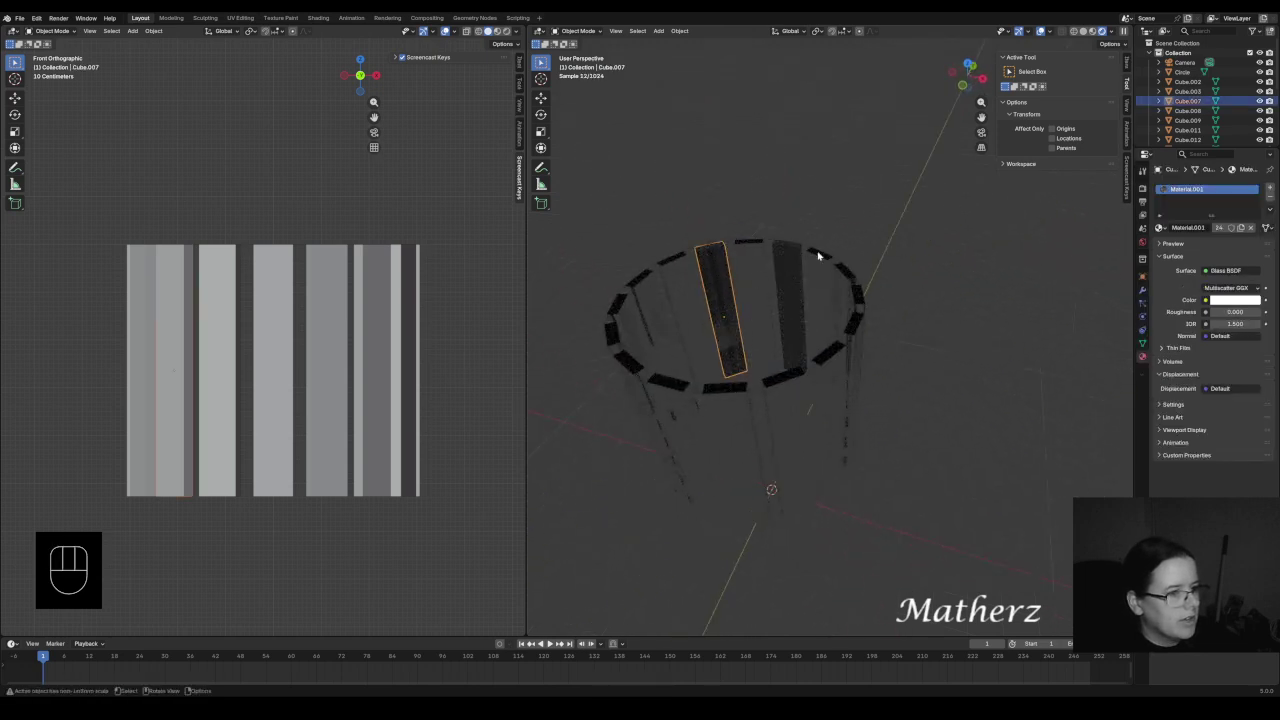
pyautogui.press('Delete')
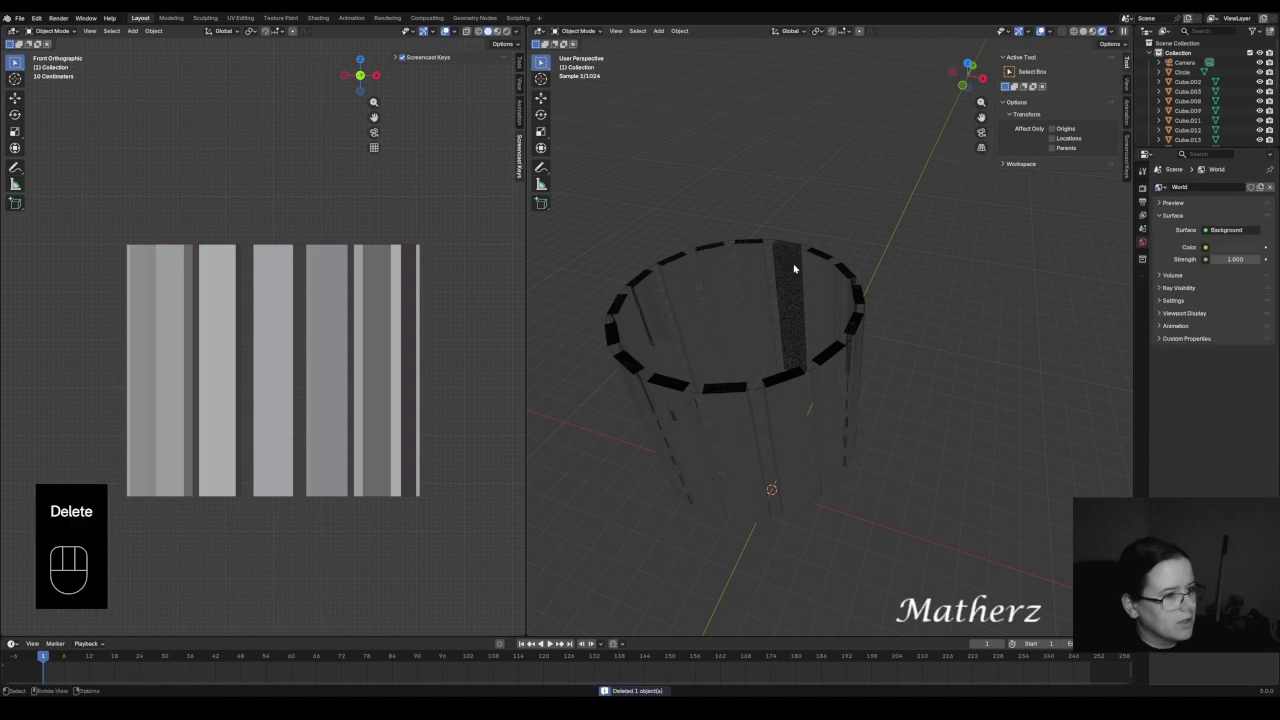
pyautogui.click(794, 270)
pyautogui.press('Delete')
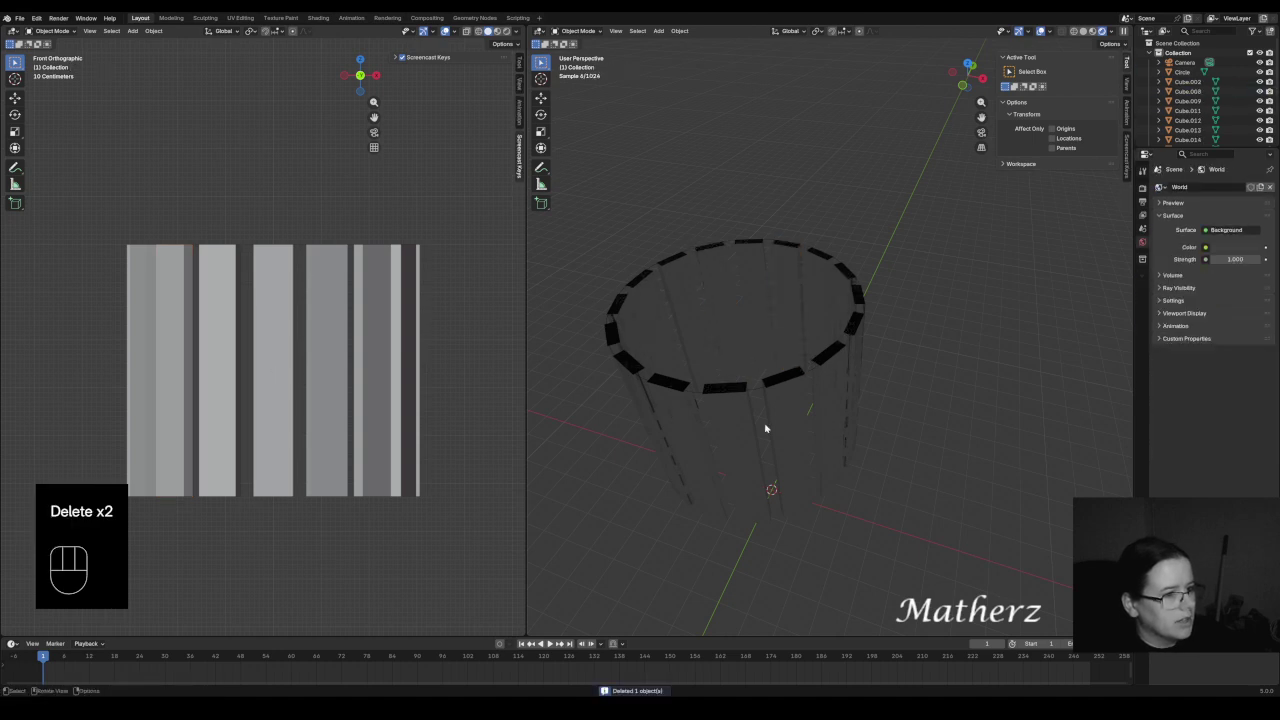
# - Return to solid shading and extrude the top circle downward along Z by about 0.2 m in Edit Mode
pyautogui.click(1085, 31)
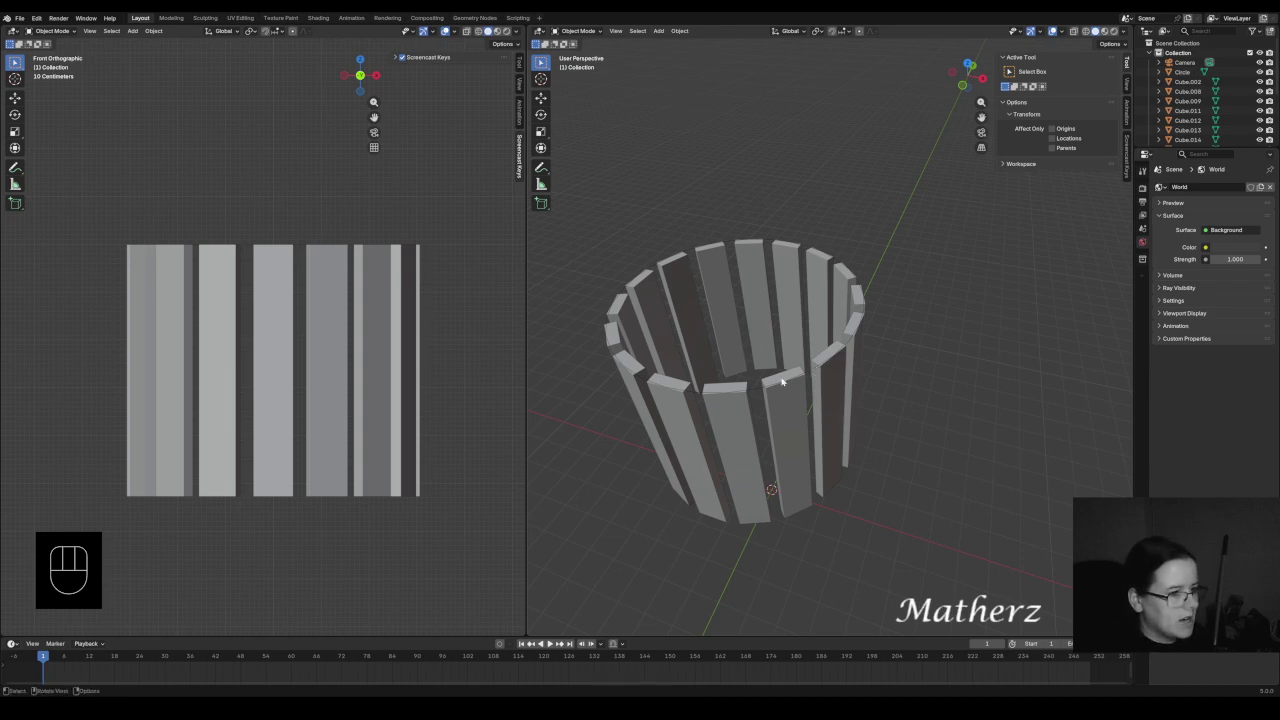
pyautogui.click(812, 374)
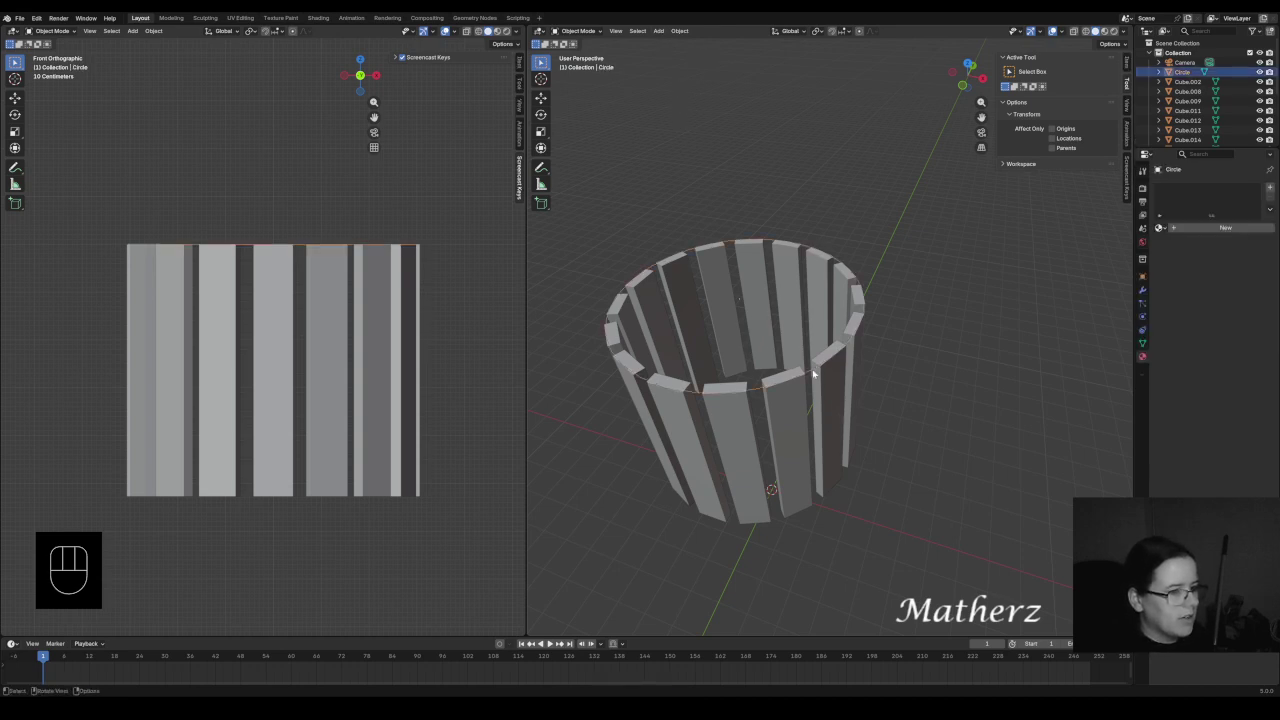
pyautogui.click(578, 31)
pyautogui.click(578, 52)
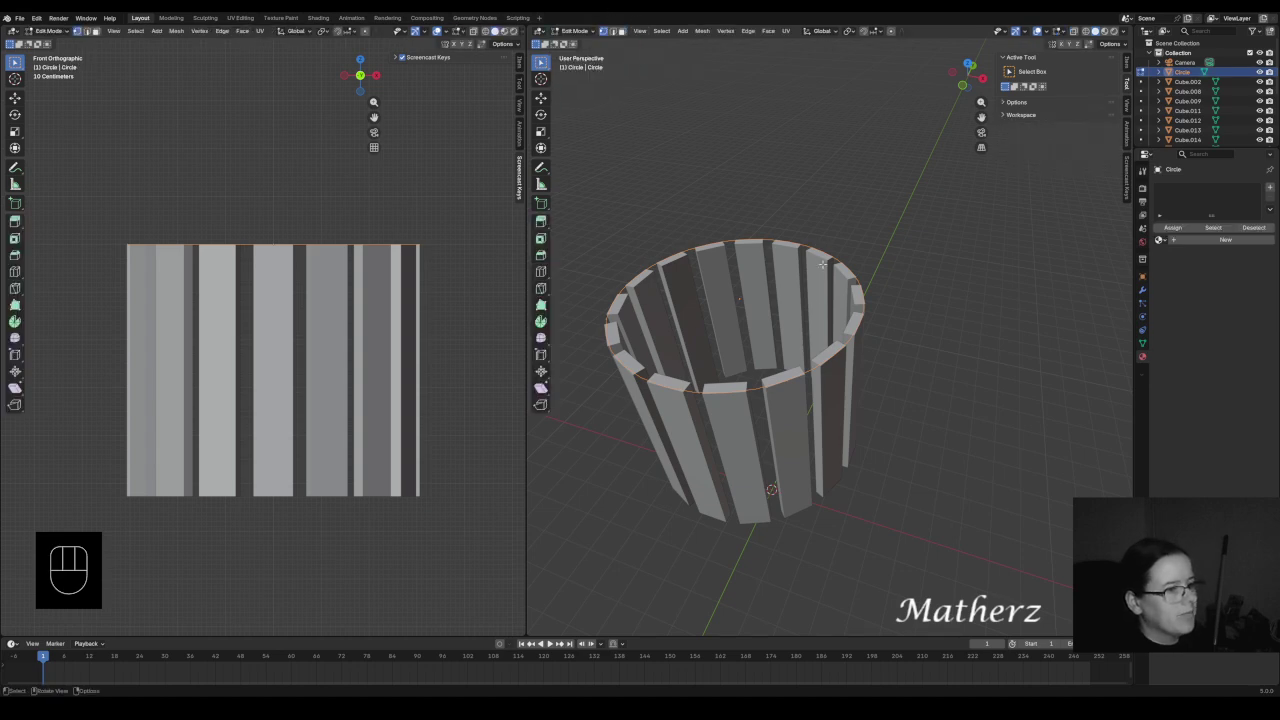
pyautogui.press('e')
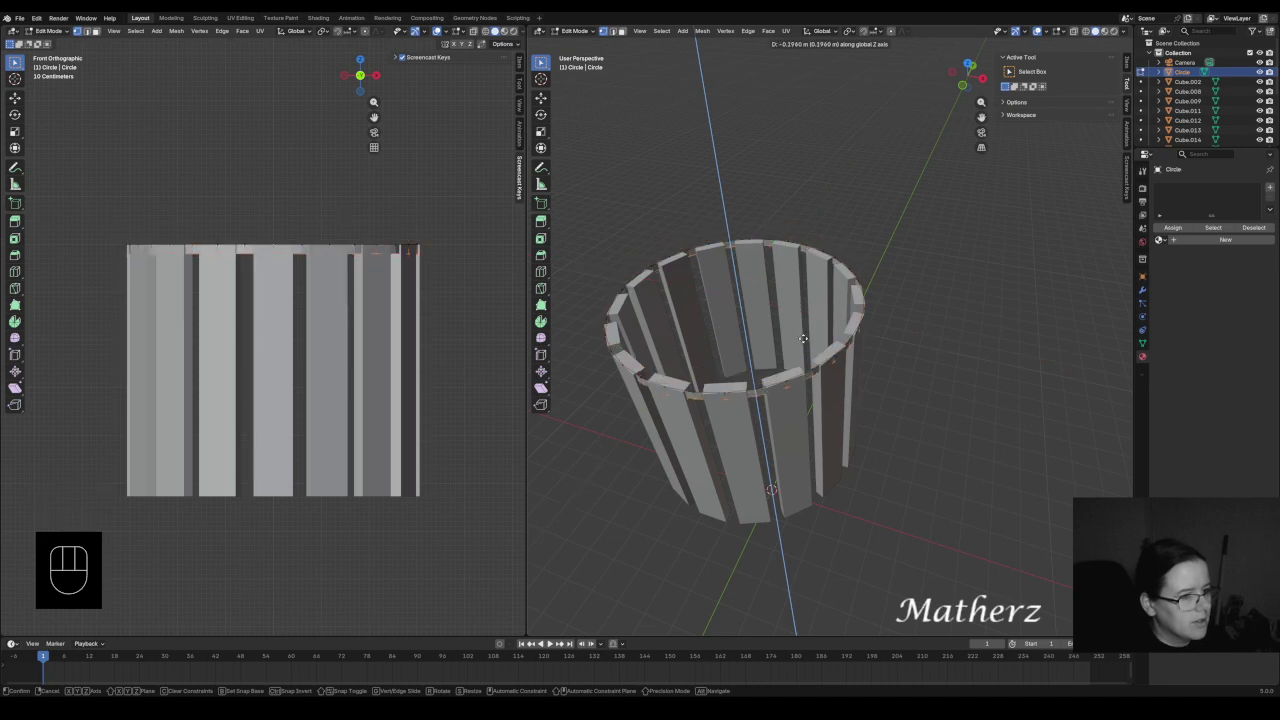
pyautogui.click(804, 338)
# - Show the wireframe, extrude the circle's entire band in place, and scale the new geometry slightly outward to give the ring thickness
pyautogui.scroll(5, 795, 400)
pyautogui.moveTo(790, 424); pyautogui.dragTo(798, 393, button='middle')
pyautogui.click(1086, 32)
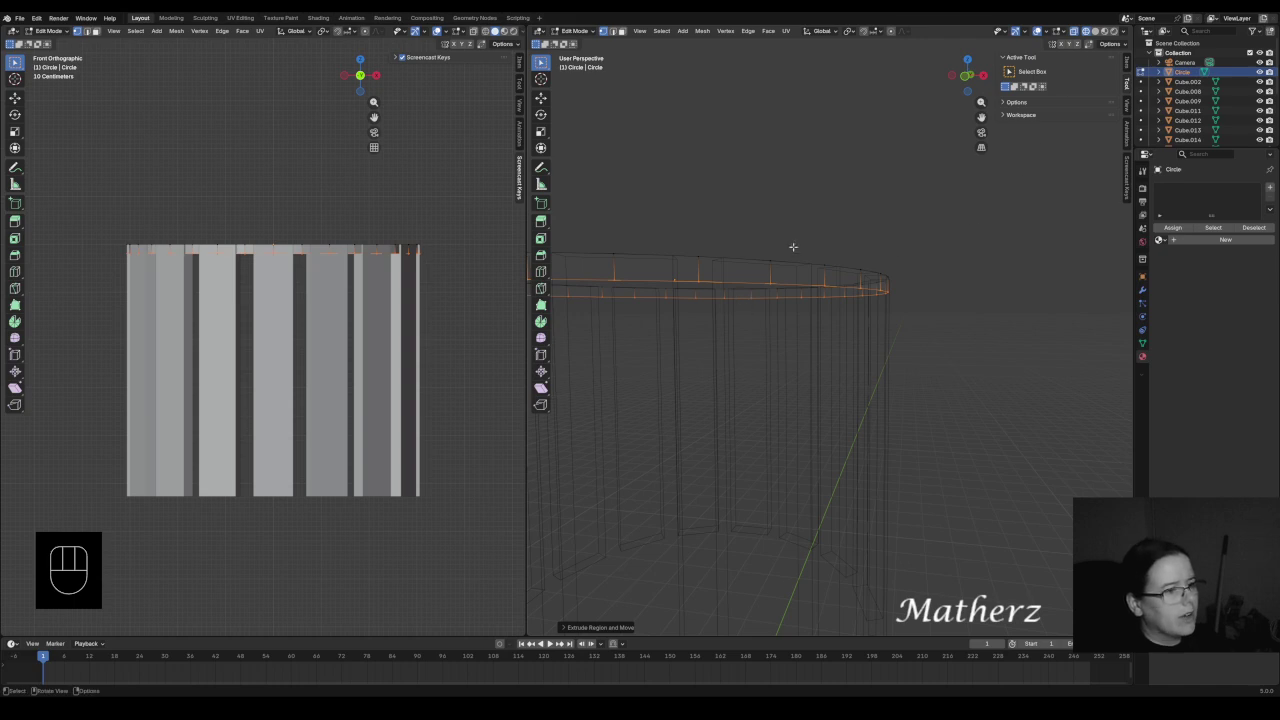
pyautogui.keyDown('shift'); pyautogui.moveTo(794, 274); pyautogui.dragTo(920, 305, button='middle'); pyautogui.keyUp('shift')
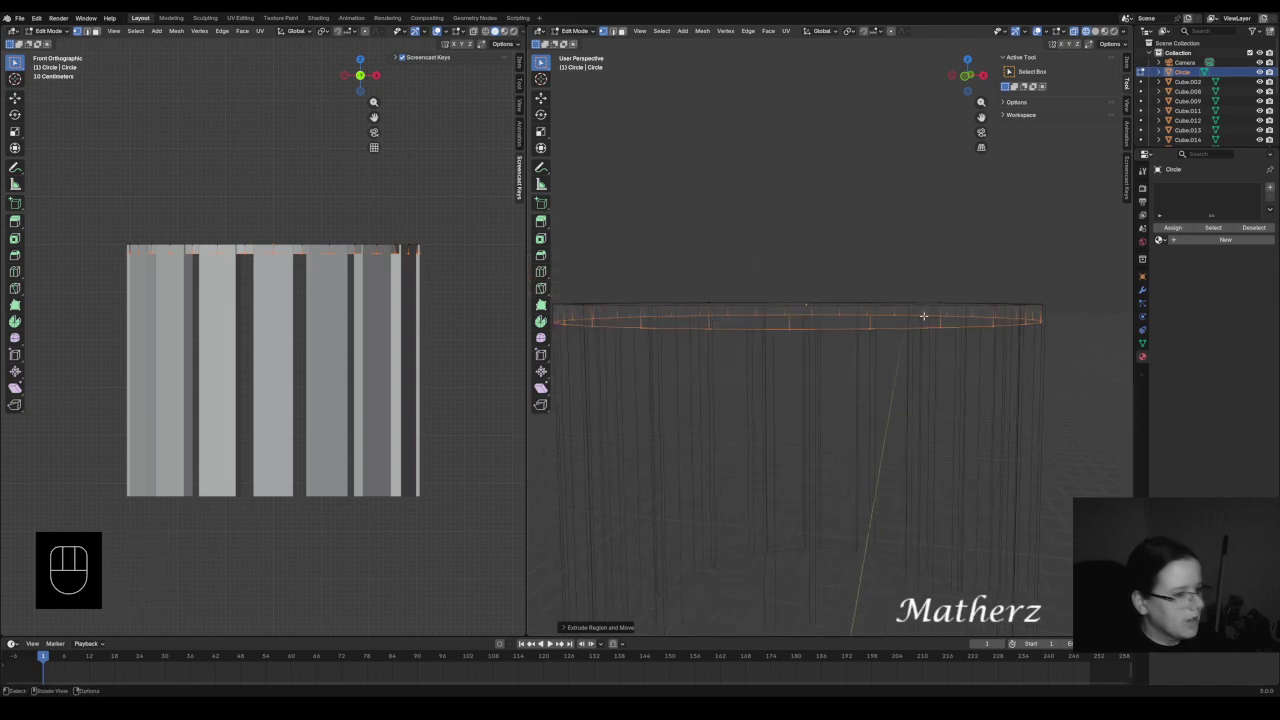
pyautogui.press('a')
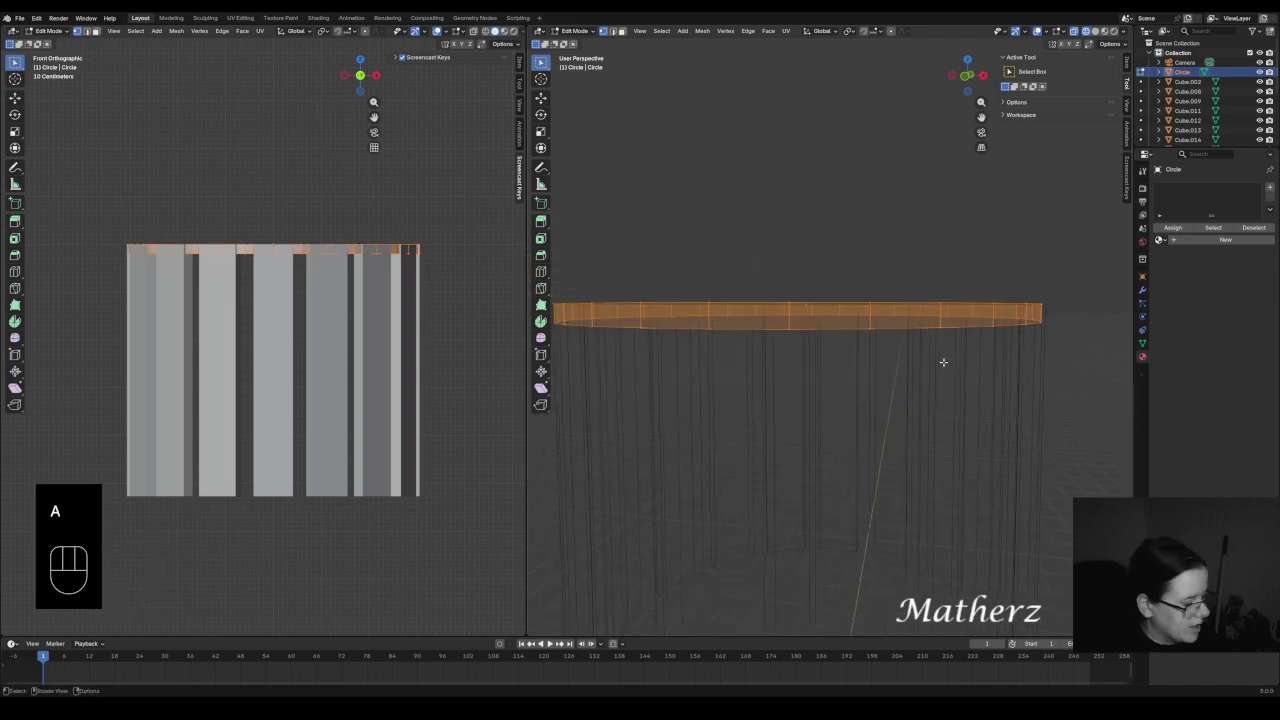
pyautogui.press('e')
pyautogui.rightClick(943, 362)
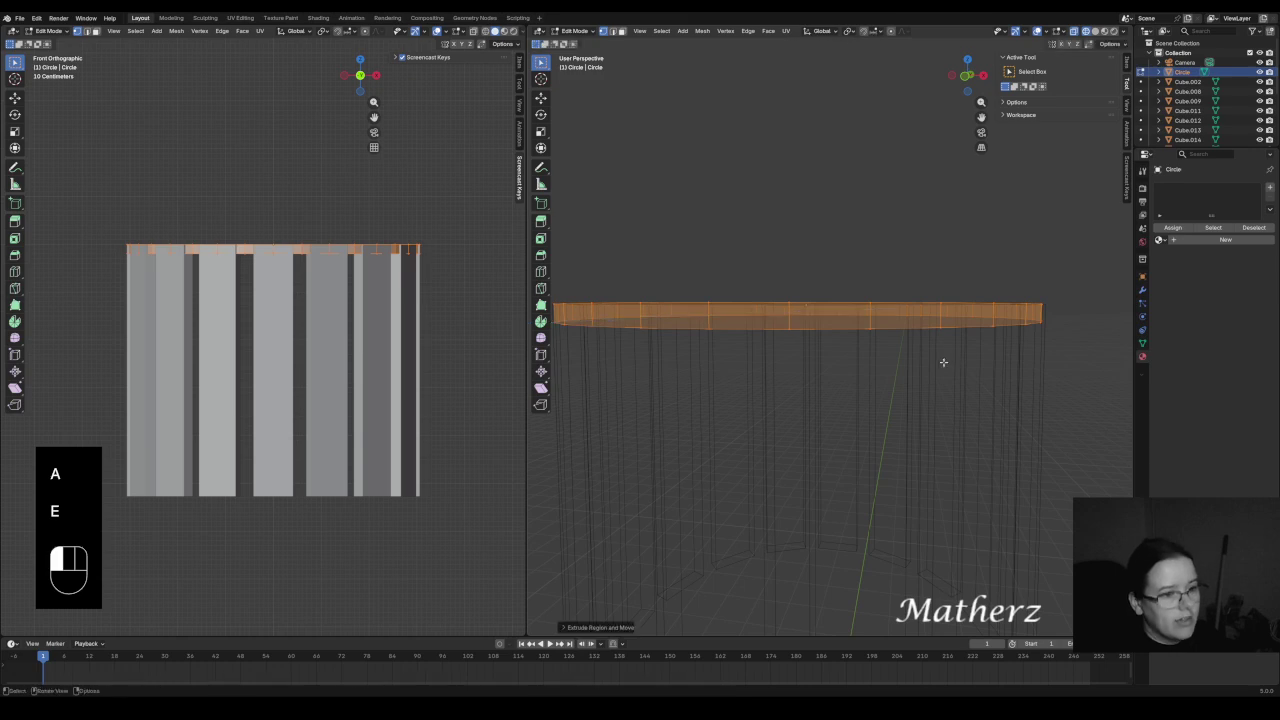
pyautogui.press('s')
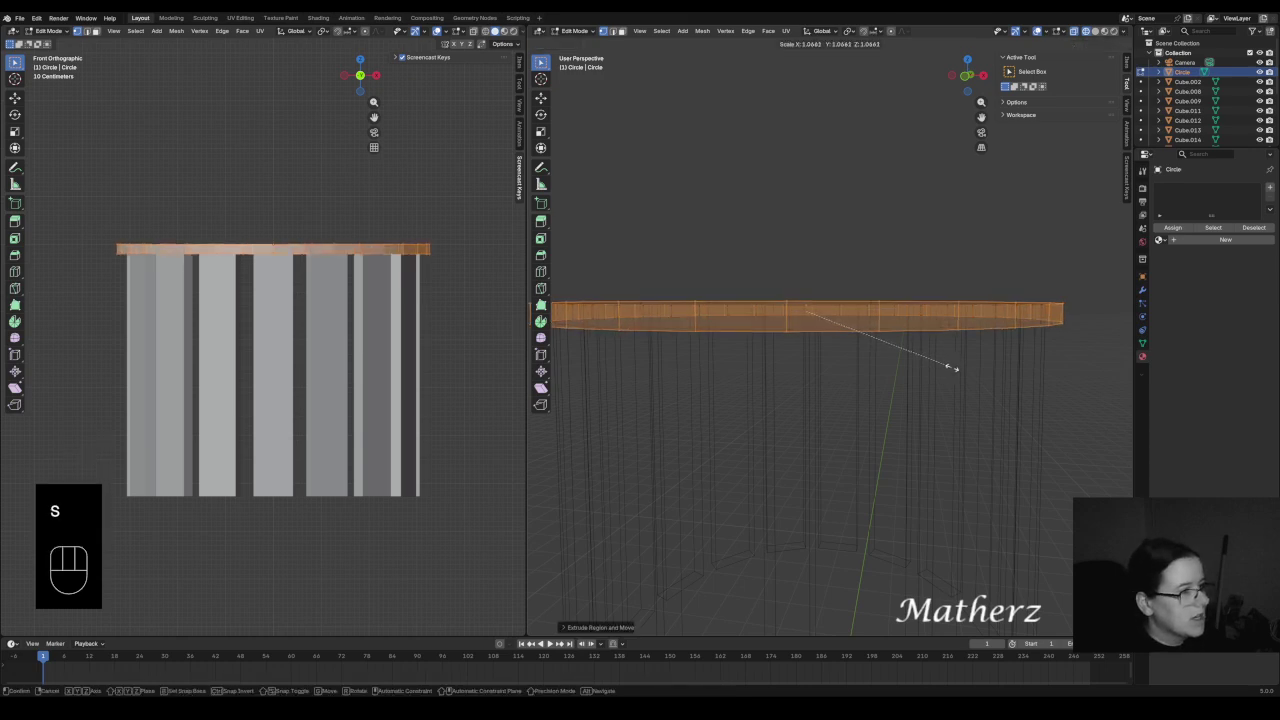
pyautogui.click(947, 366)
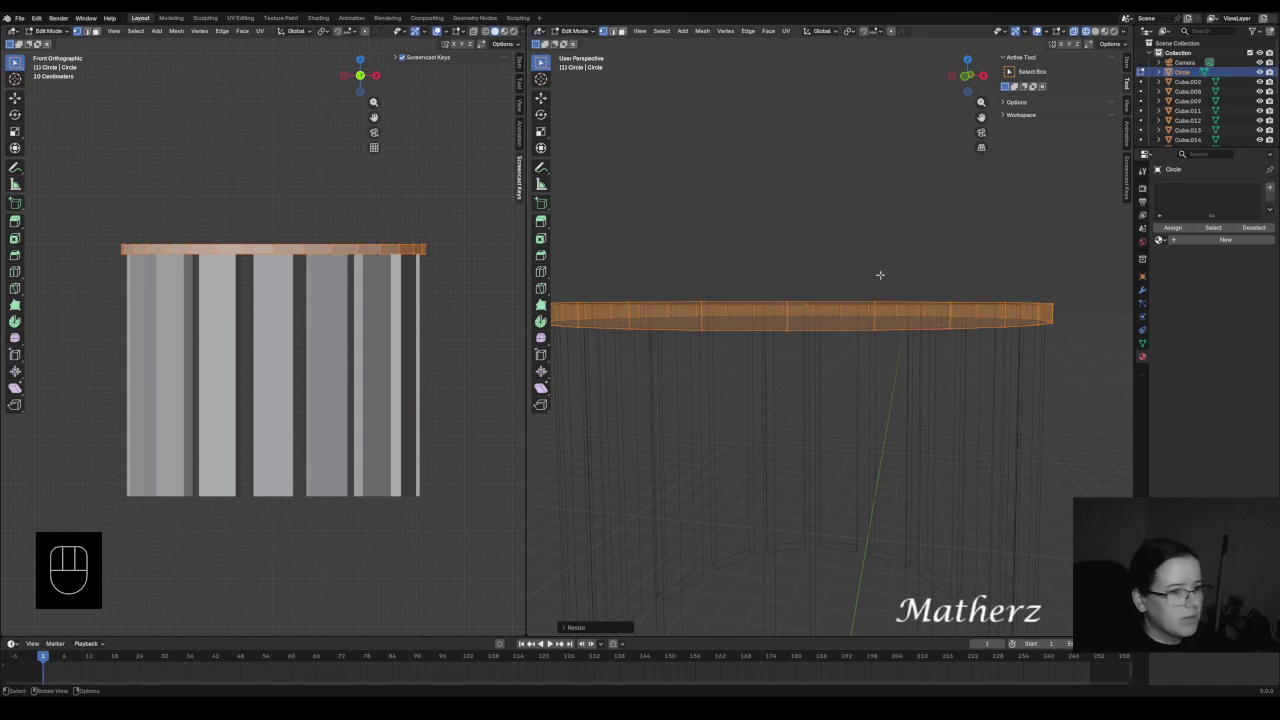
# - Return the ring to Object Mode in solid shading, apply Shade Smooth to it, and deselect it
pyautogui.click(578, 31)
pyautogui.click(583, 48)
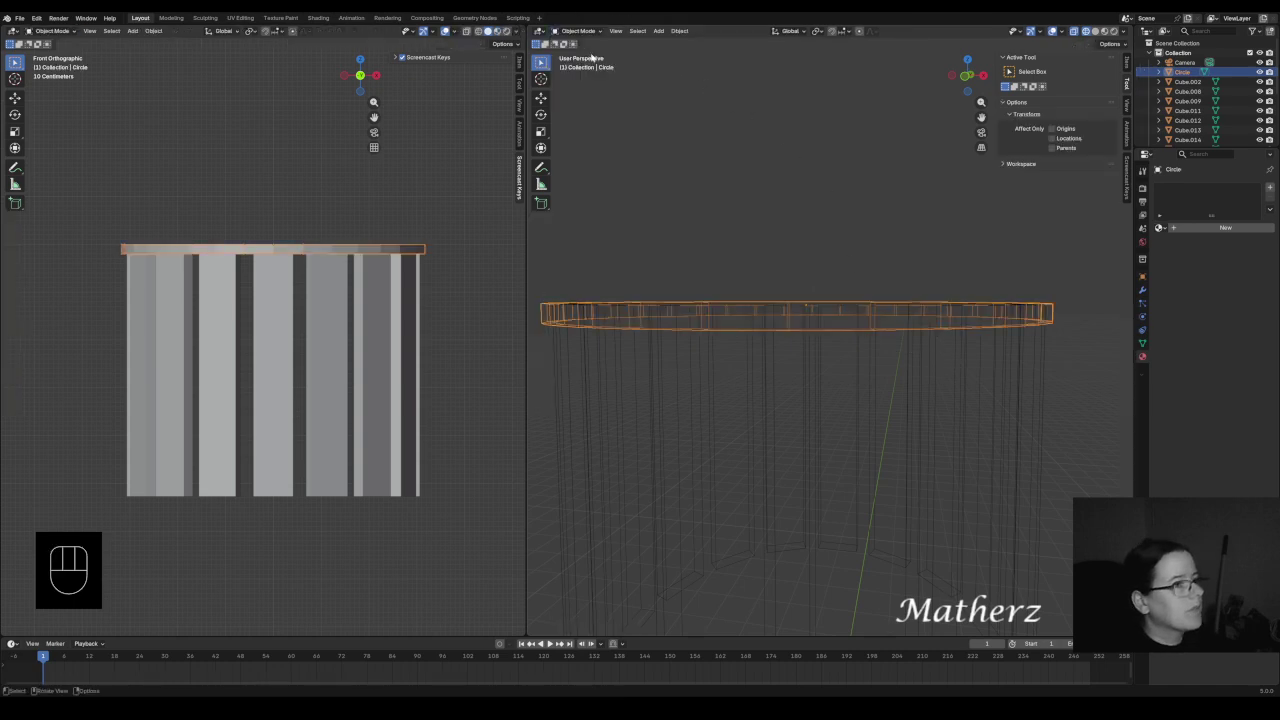
pyautogui.click(1096, 31)
pyautogui.moveTo(975, 240); pyautogui.dragTo(968, 290, button='middle')
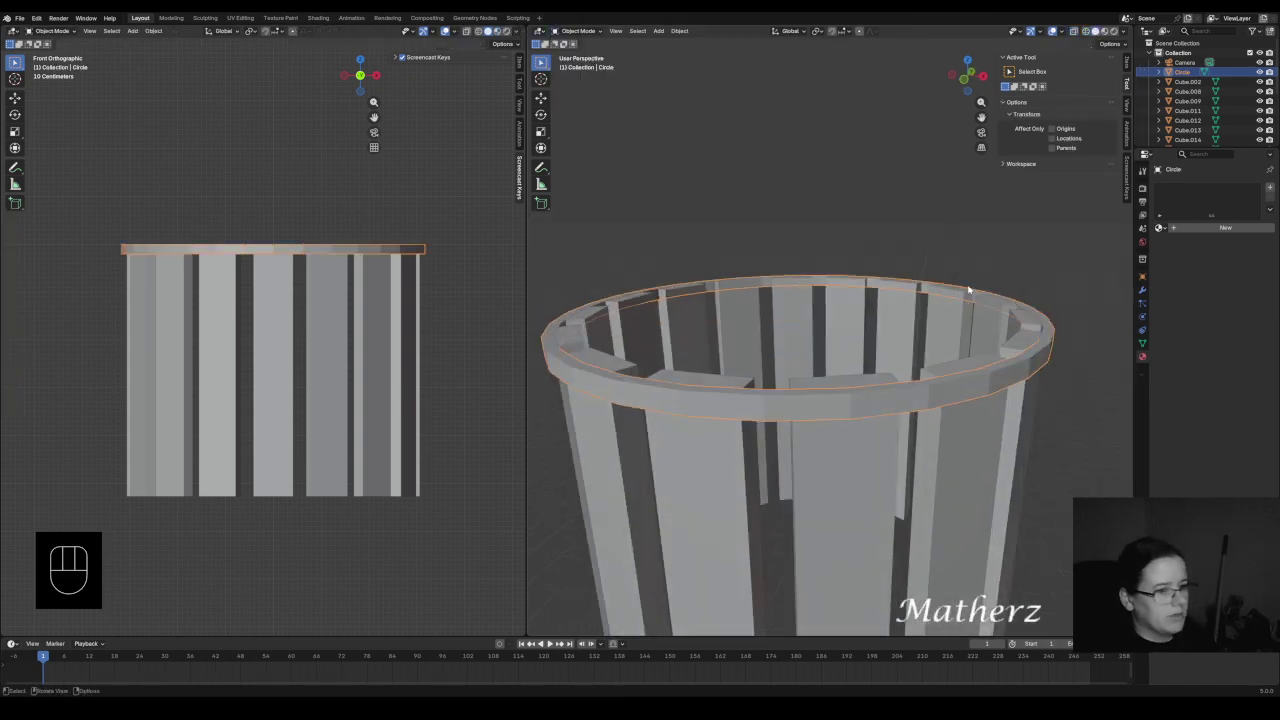
pyautogui.rightClick(1012, 390)
pyautogui.click(1004, 380)
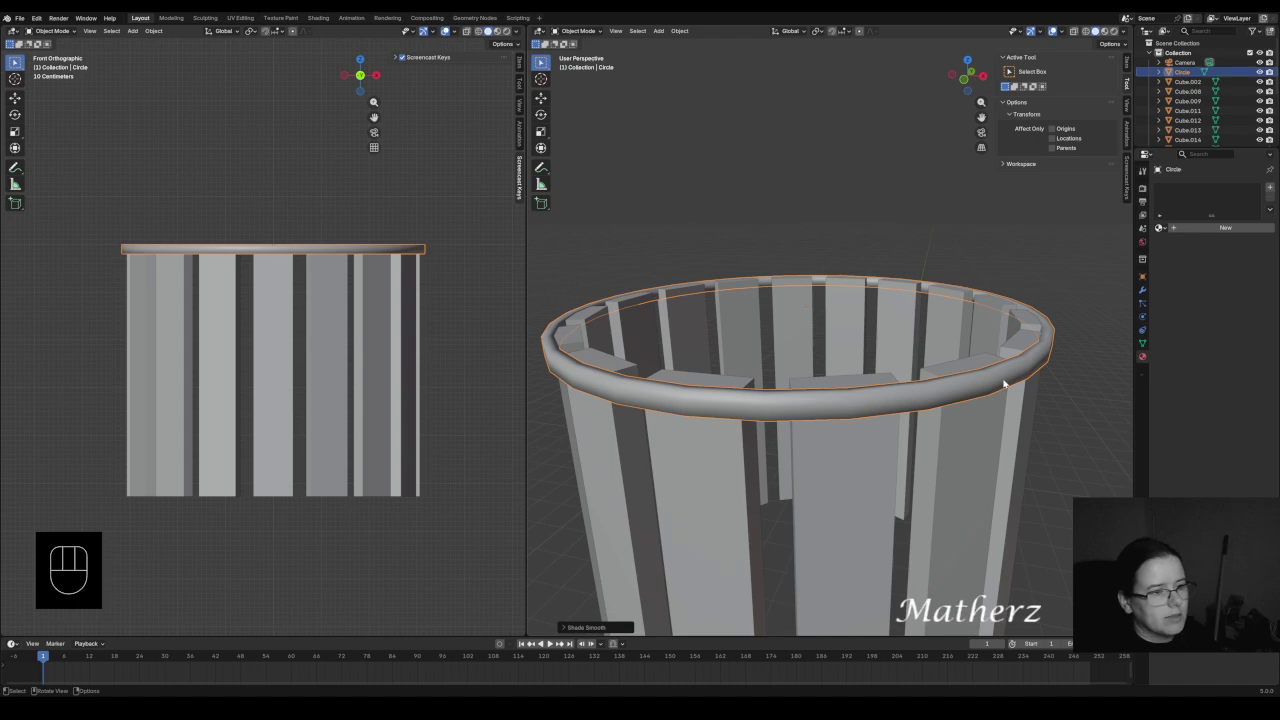
pyautogui.click(802, 239)
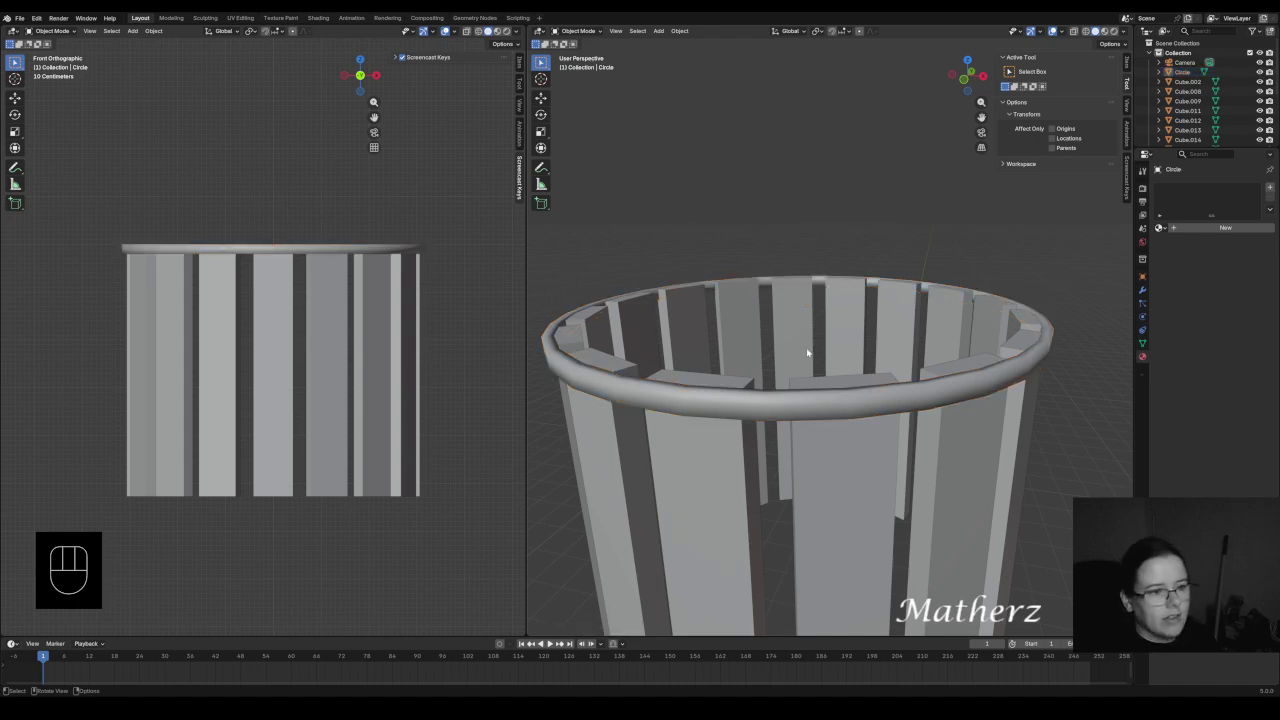
# - With X-ray on, duplicate the ring and all its bars about 1.9 m down along Z, and scale the copy down to a narrower tier
pyautogui.scroll(-5, 853, 350)
pyautogui.scroll(3, 838, 357)
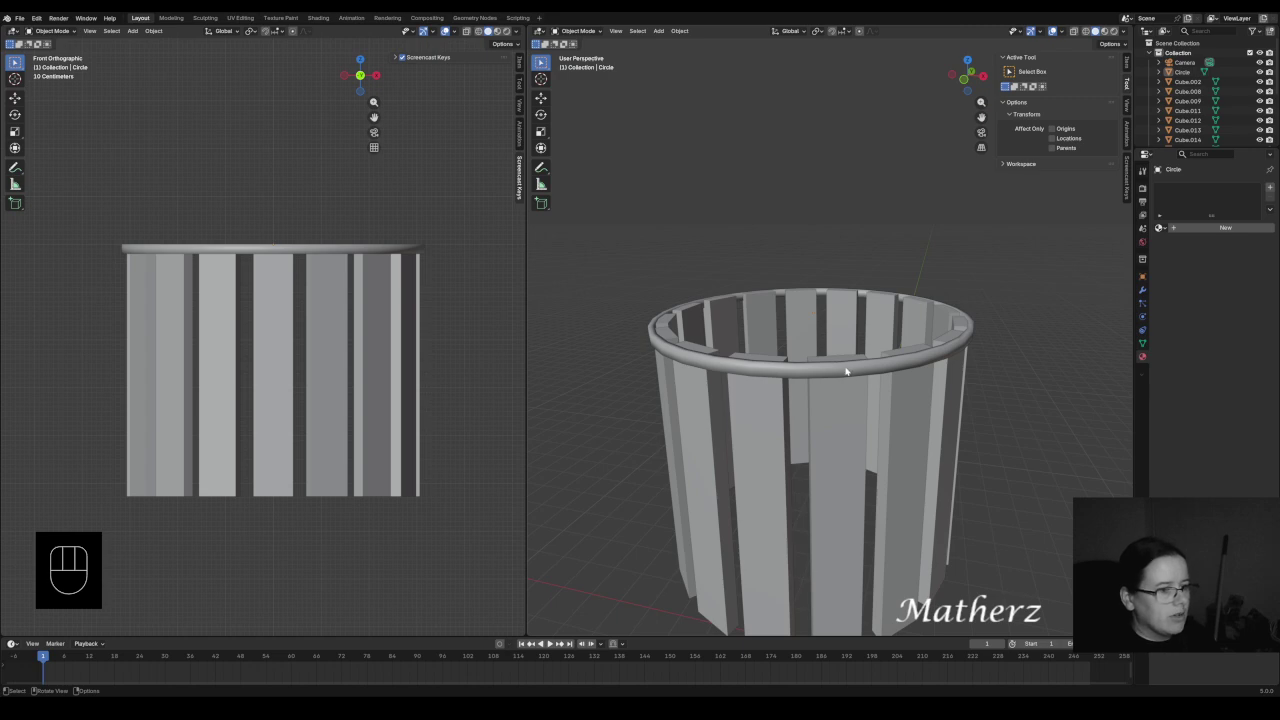
pyautogui.scroll(-4, 816, 409)
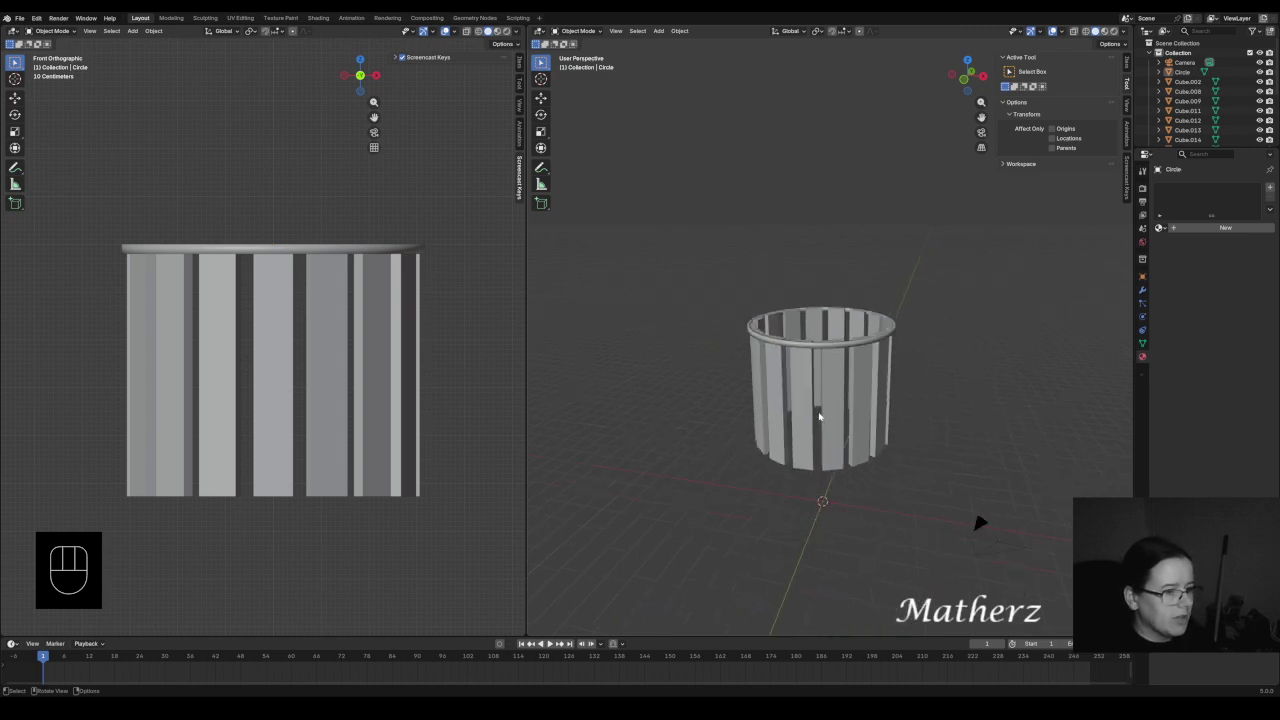
pyautogui.moveTo(818, 415); pyautogui.dragTo(806, 357, button='middle')
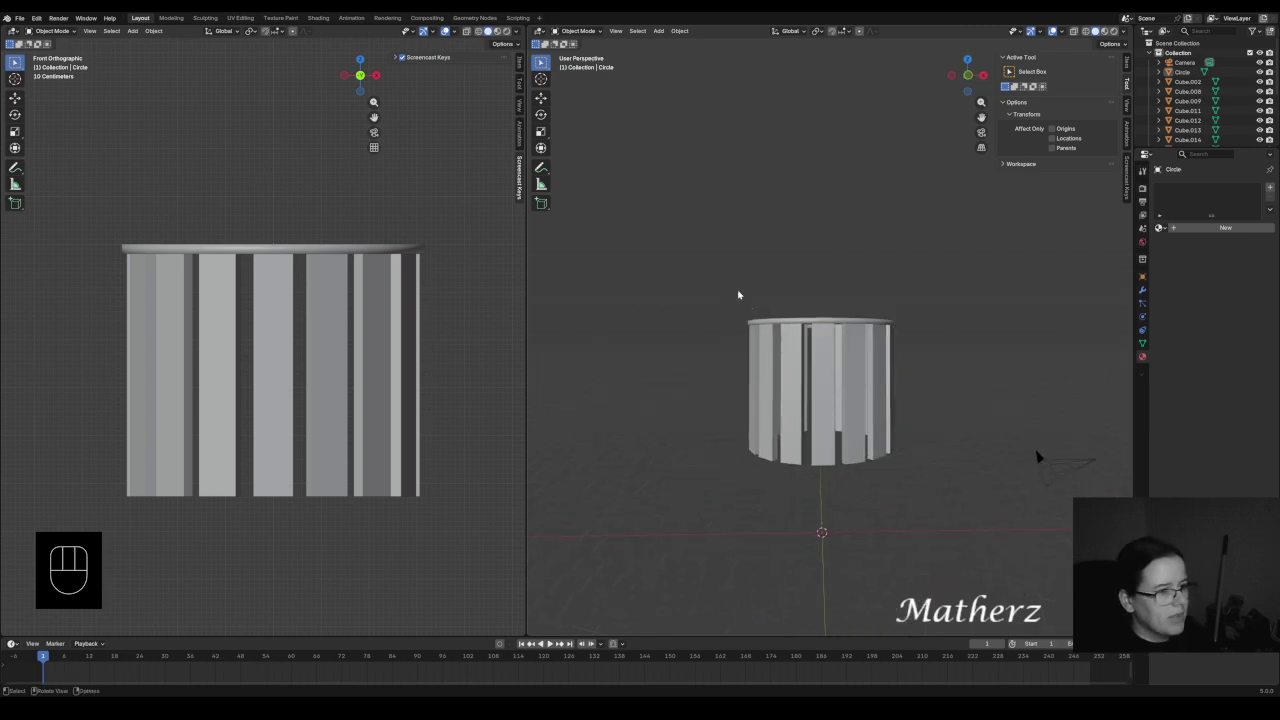
pyautogui.click(1074, 31)
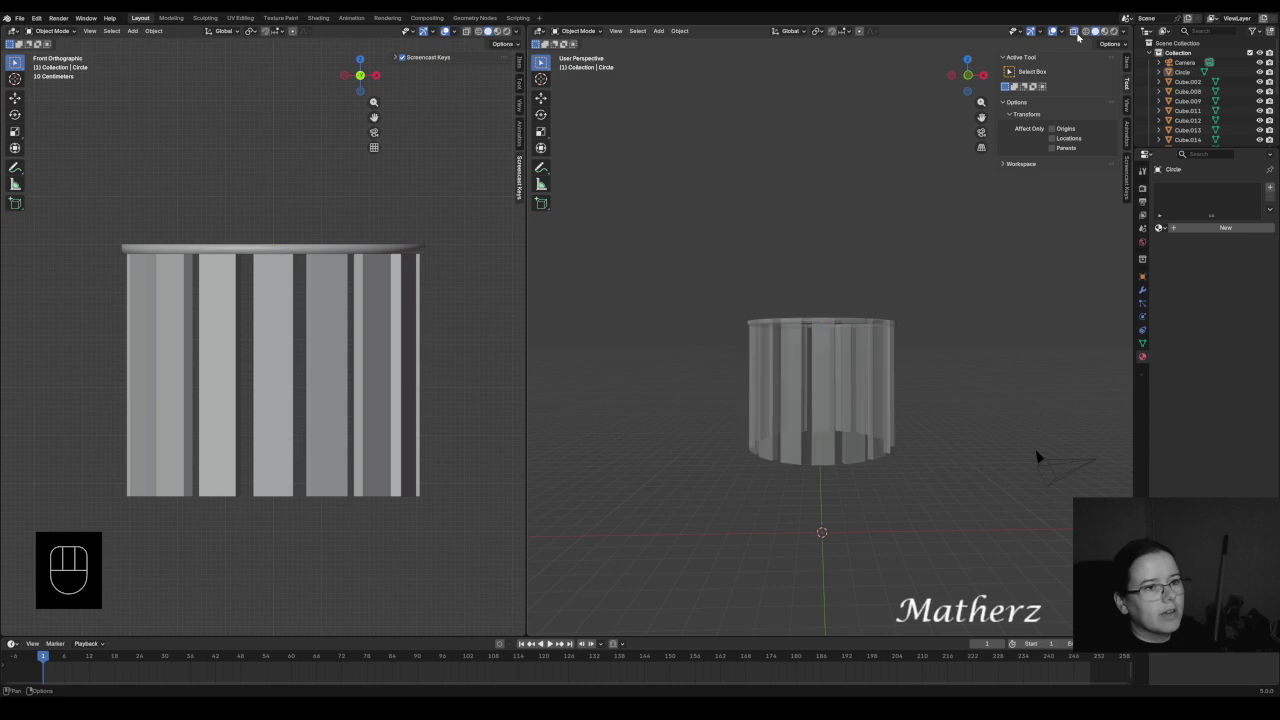
pyautogui.moveTo(660, 260); pyautogui.dragTo(944, 480)
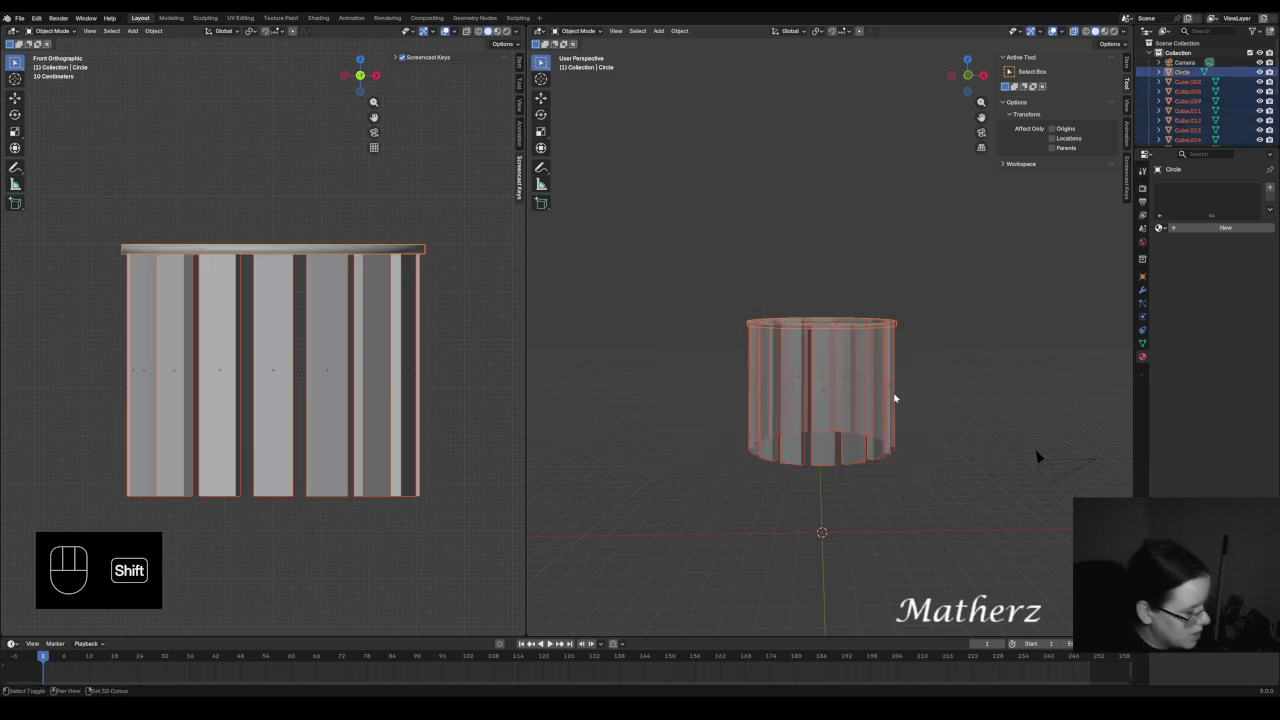
pyautogui.hotkey('shift', 'd')
pyautogui.moveTo(894, 398); pyautogui.dragTo(891, 440, button='middle')
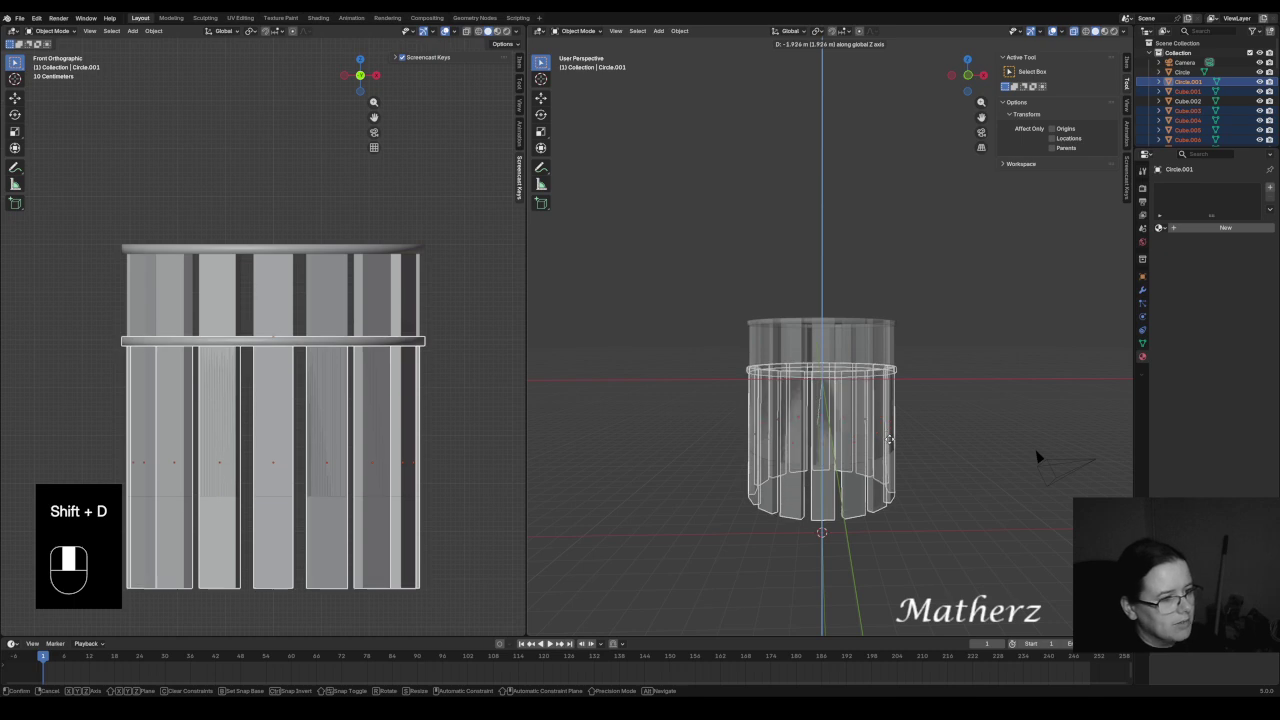
pyautogui.click(892, 444)
pyautogui.press('s')
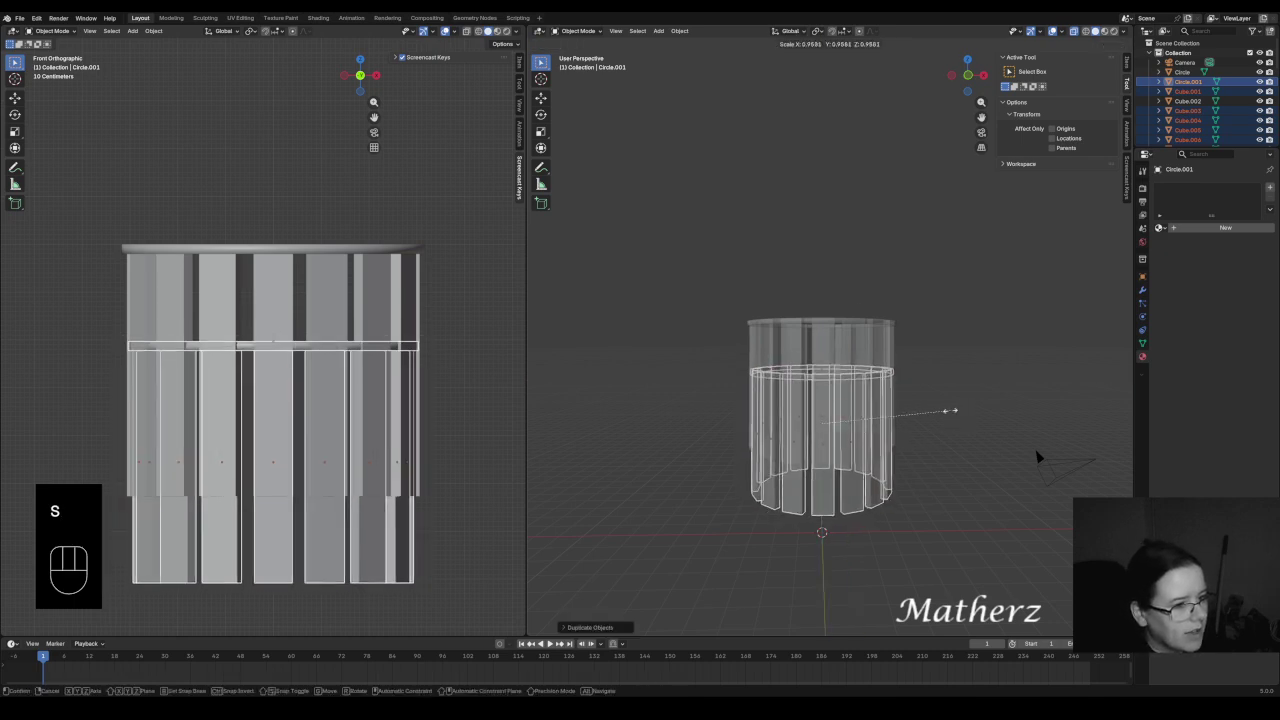
pyautogui.click(921, 414)
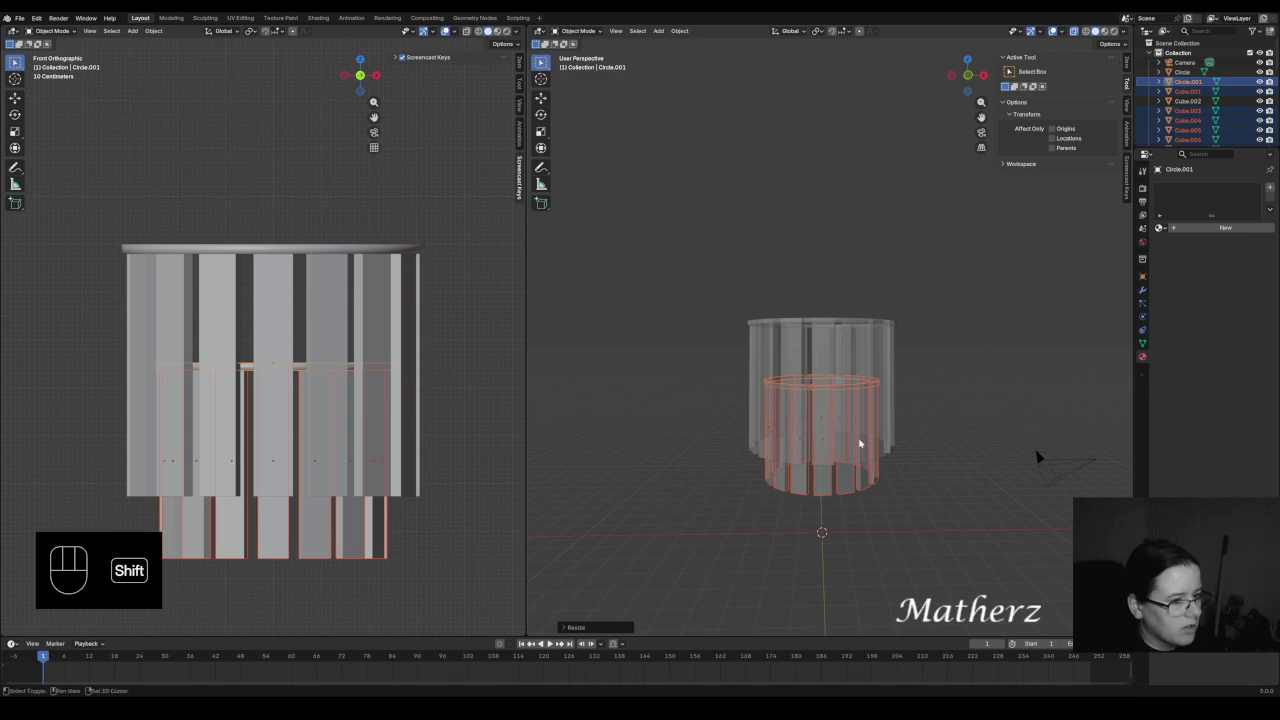
# - Duplicate the second tier straight down along Z and scale the copy to about 0.73 as a third tier
pyautogui.keyDown('shift'); pyautogui.moveTo(857, 443); pyautogui.dragTo(829, 382, button='middle'); pyautogui.keyUp('shift')
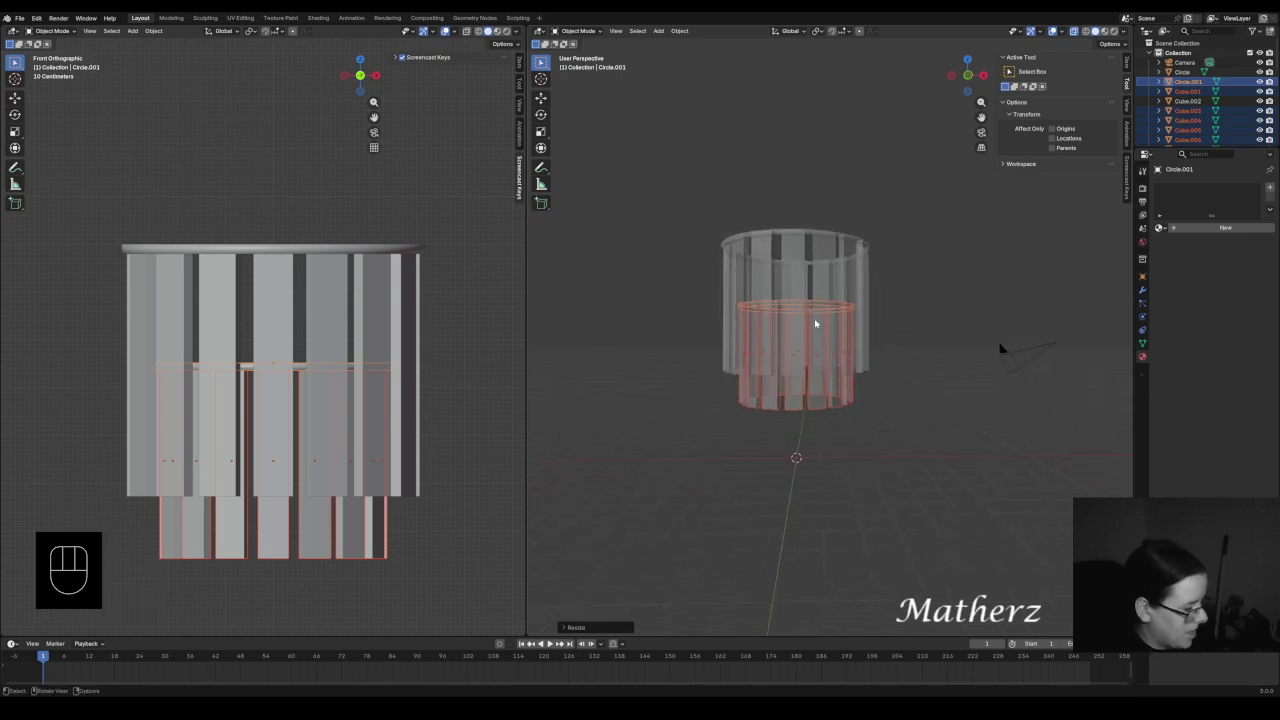
pyautogui.hotkey('shift', 'd')
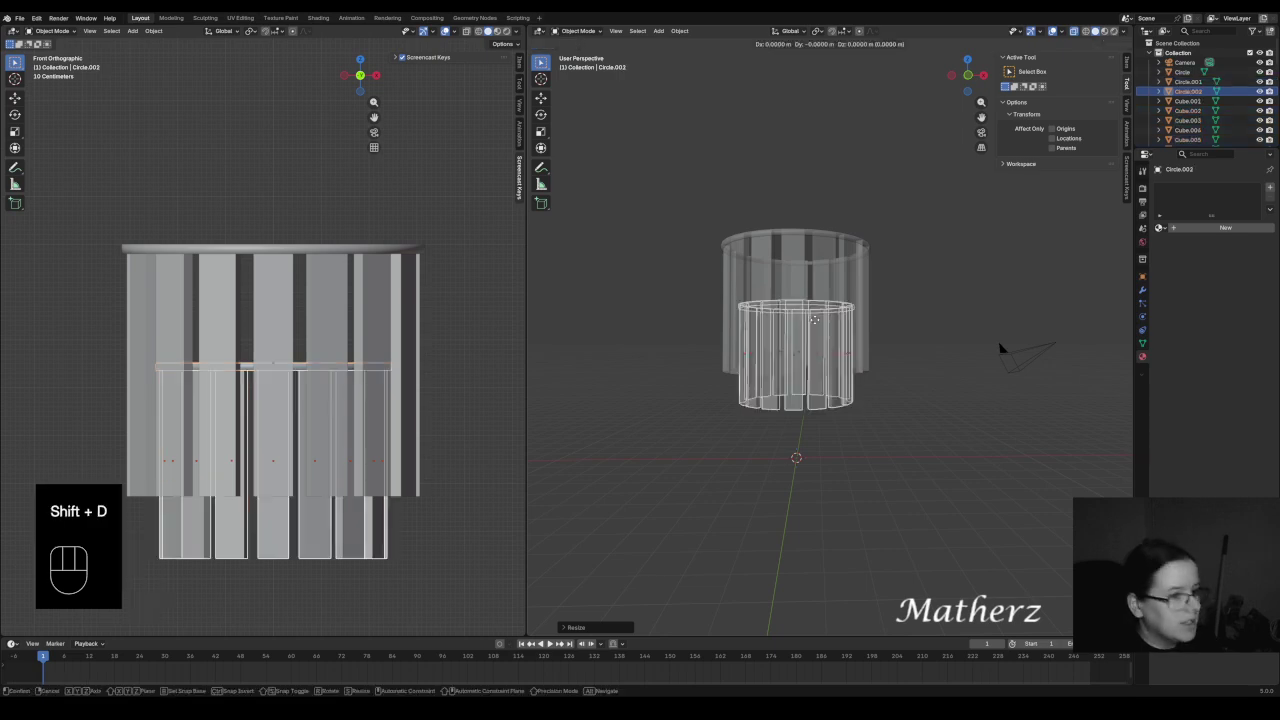
pyautogui.press('z')
pyautogui.click(820, 387)
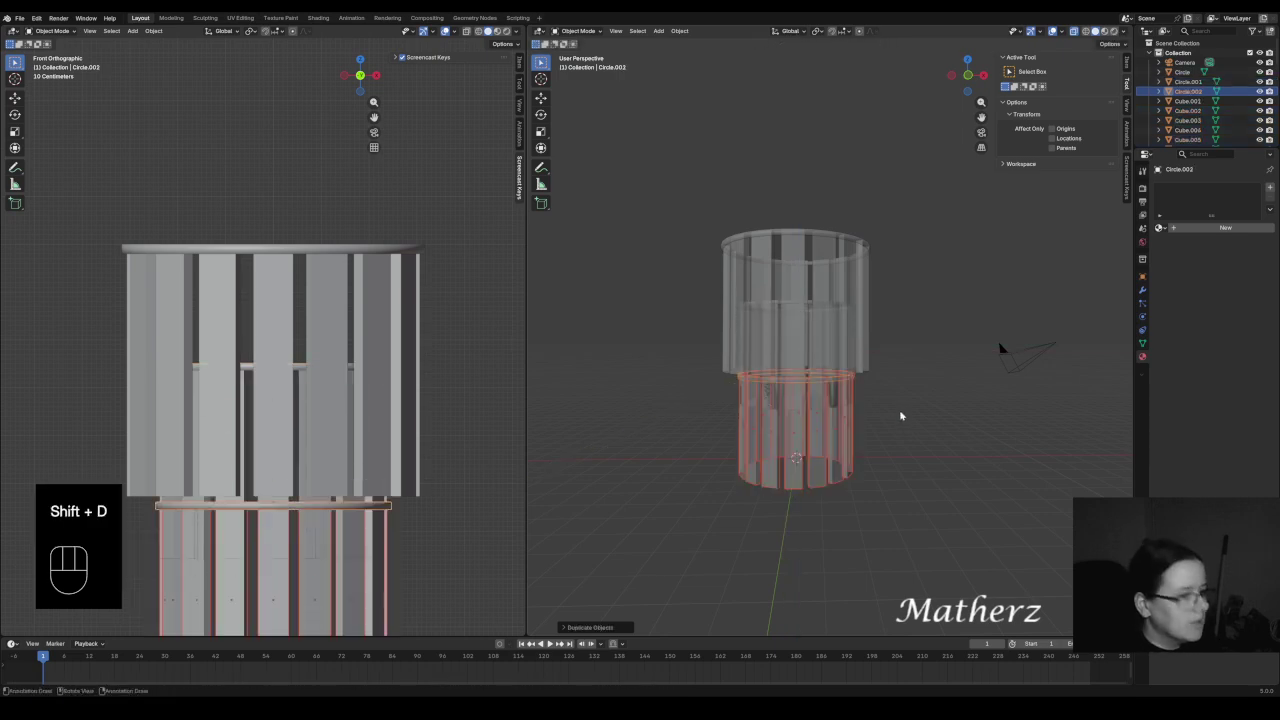
pyautogui.press('s')
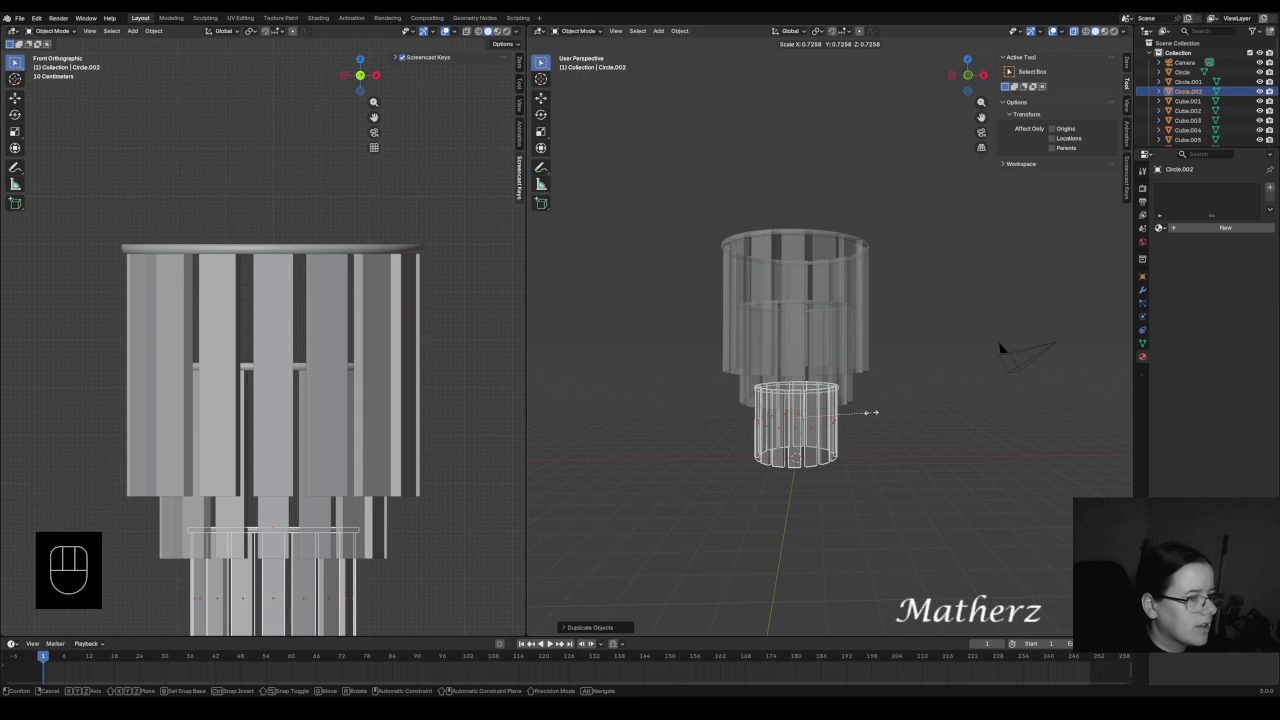
pyautogui.click(870, 412)
pyautogui.click(950, 248)
pyautogui.moveTo(950, 248); pyautogui.dragTo(1006, 389, button='middle')
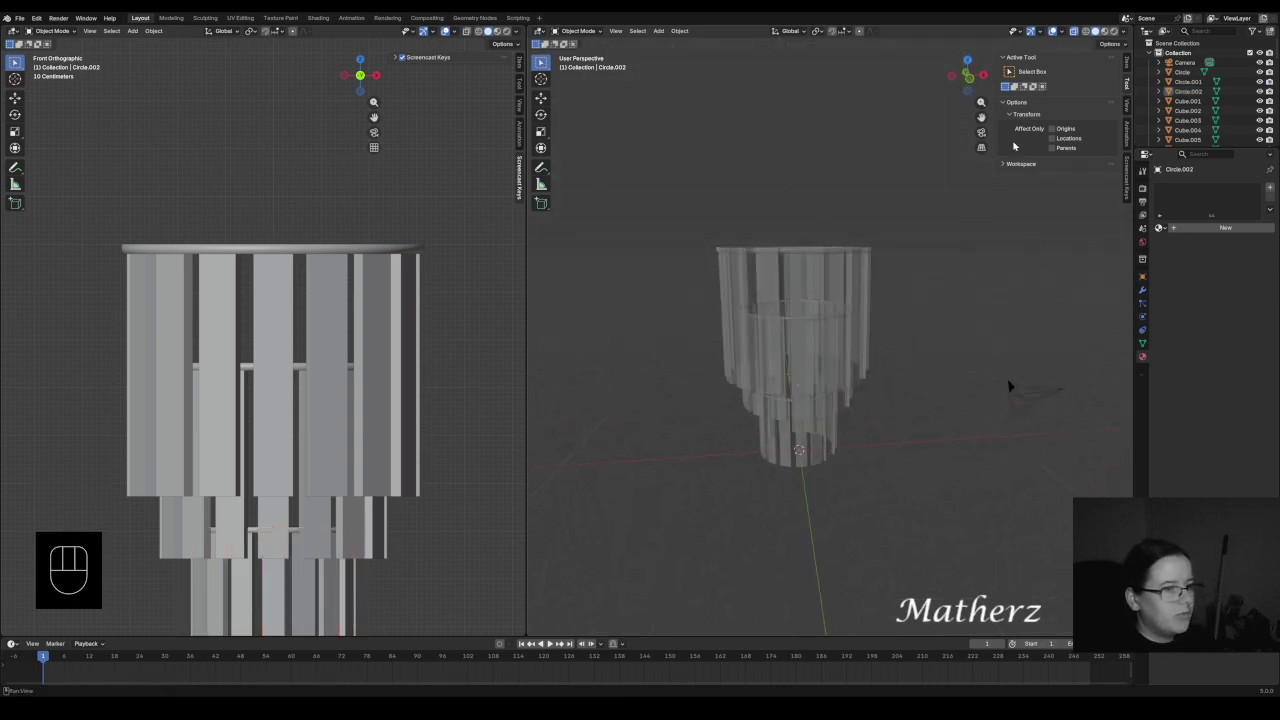
# - Switch the perspective view to Rendered shading and create a new material named Gold on the top ring
pyautogui.click(1113, 32)
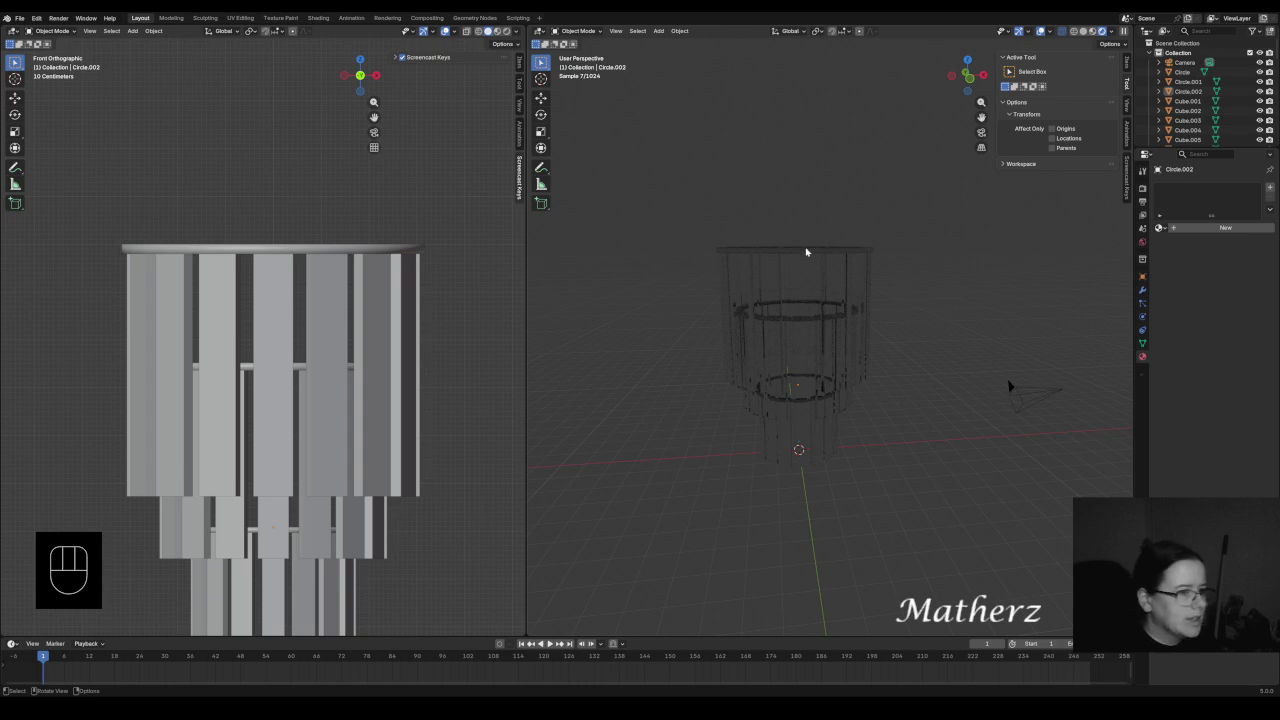
pyautogui.click(837, 251)
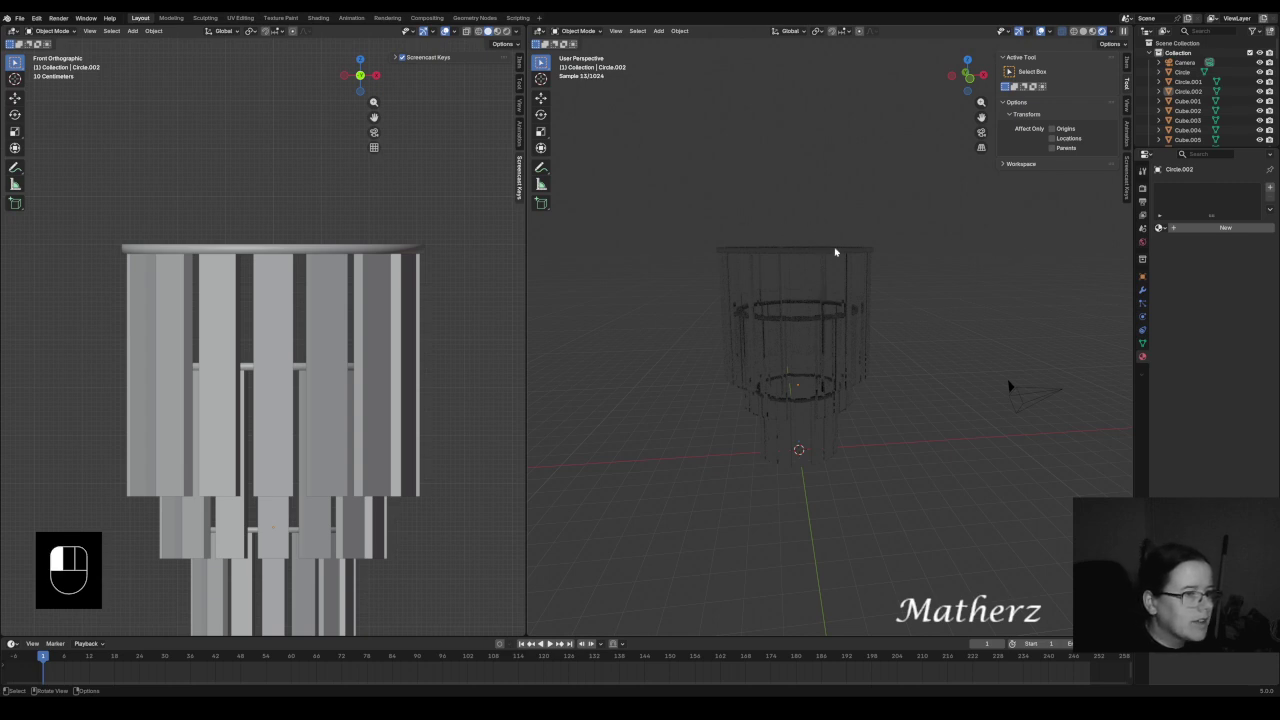
pyautogui.click(1199, 231)
pyautogui.doubleClick(1192, 190)
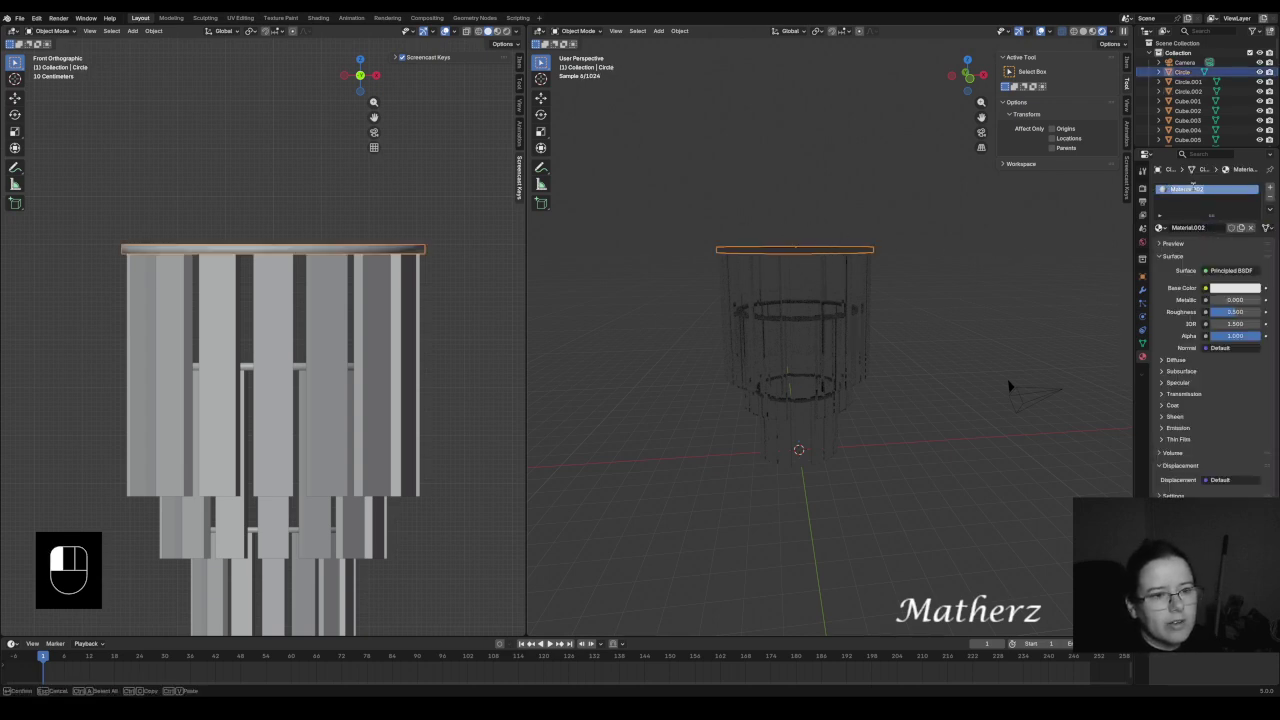
pyautogui.write('Glas')
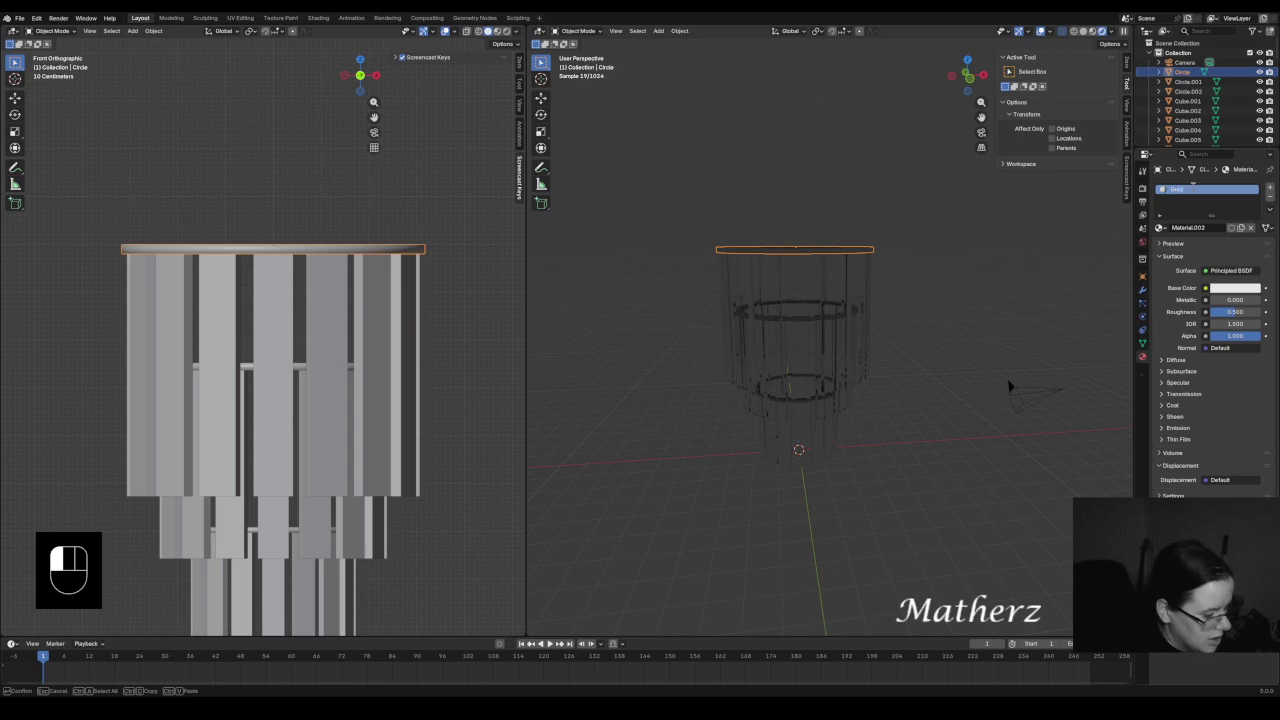
pyautogui.press('Return')
# - Set the Gold material's base colour to orange E79D4C, Metallic to 1.000 and Roughness to 0.000
pyautogui.click(1233, 287)
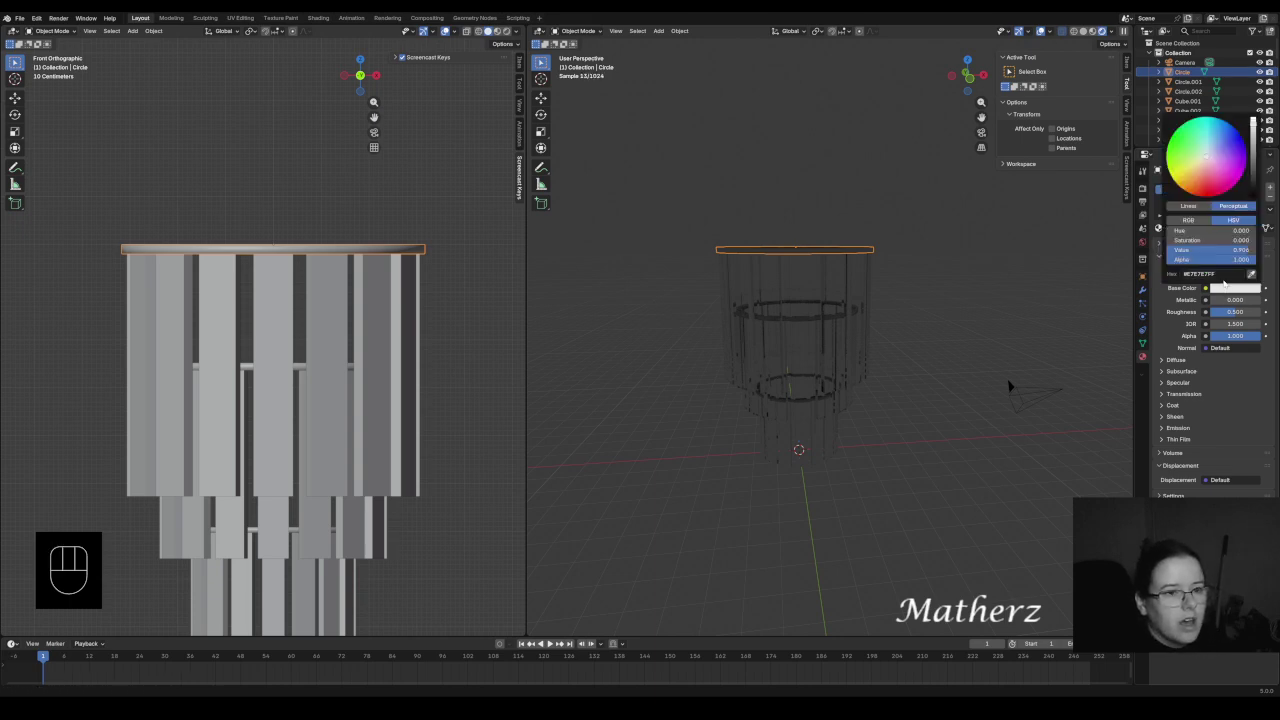
pyautogui.moveTo(1197, 168); pyautogui.dragTo(1195, 181)
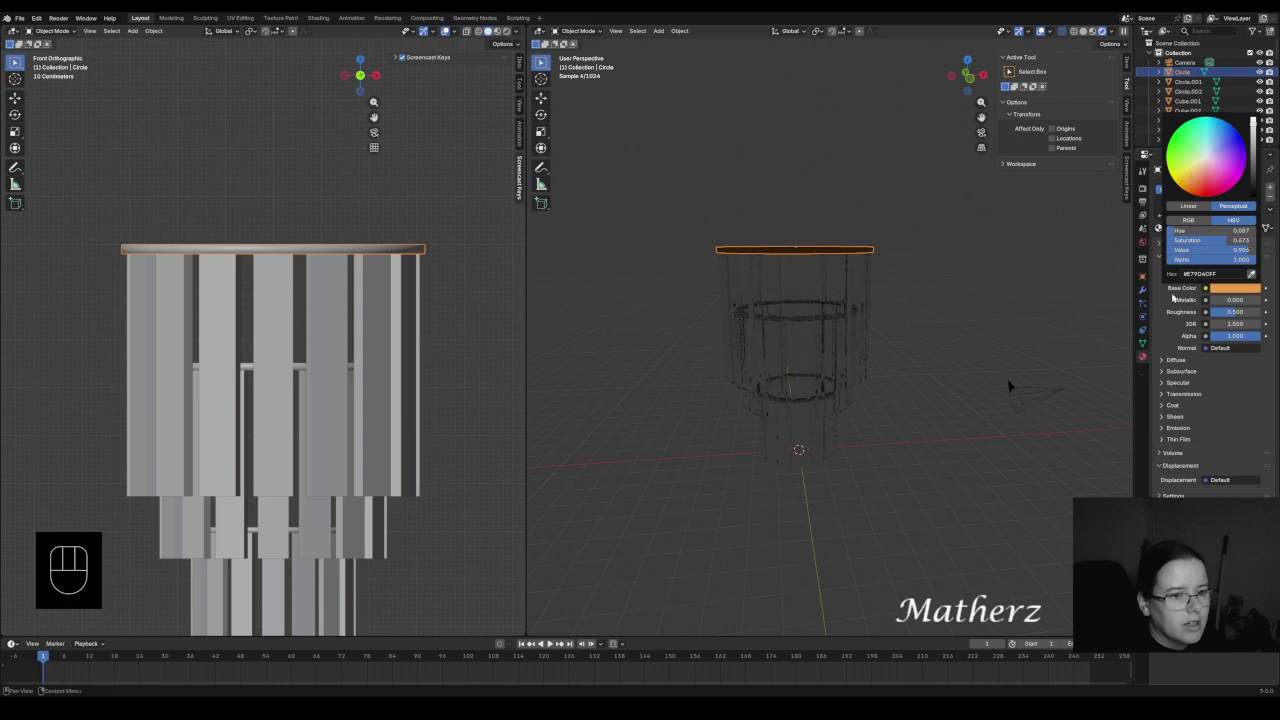
pyautogui.moveTo(1229, 300); pyautogui.dragTo(1202, 316)
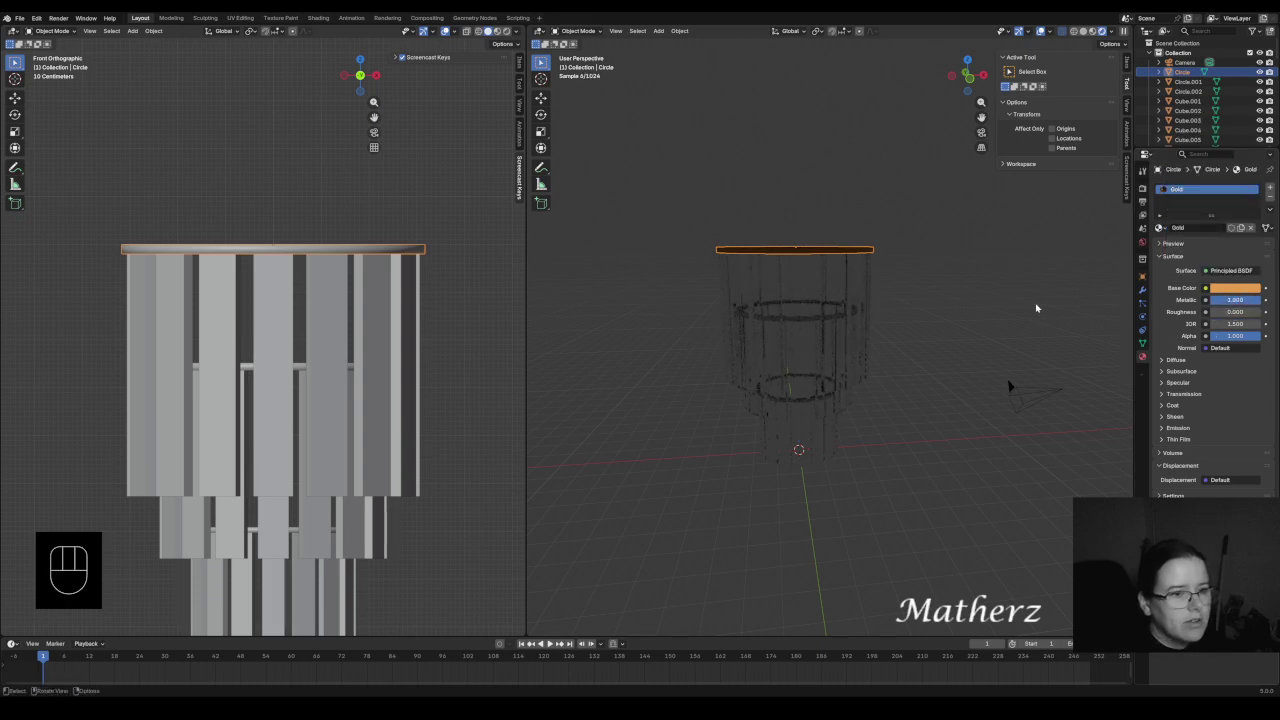
# - Add a mesh plane at the chandelier's base and scale it up into a large floor
pyautogui.click(658, 31)
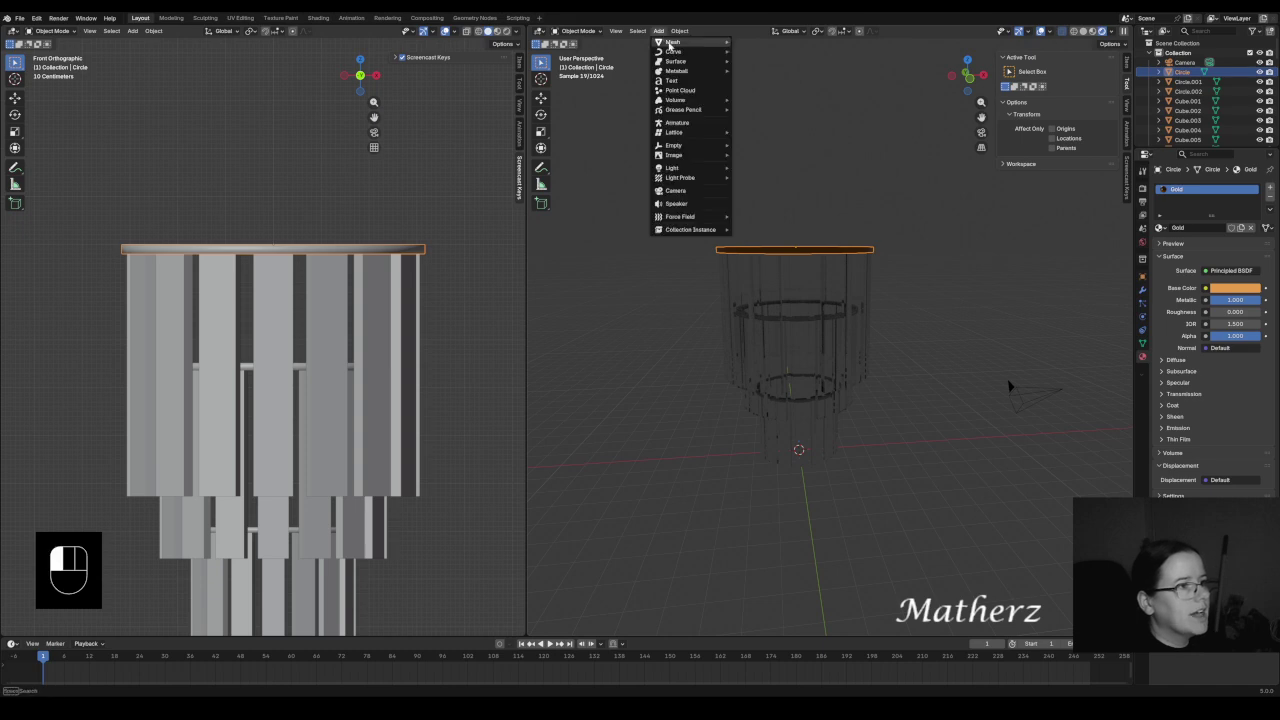
pyautogui.moveTo(676, 42)
pyautogui.click(760, 42)
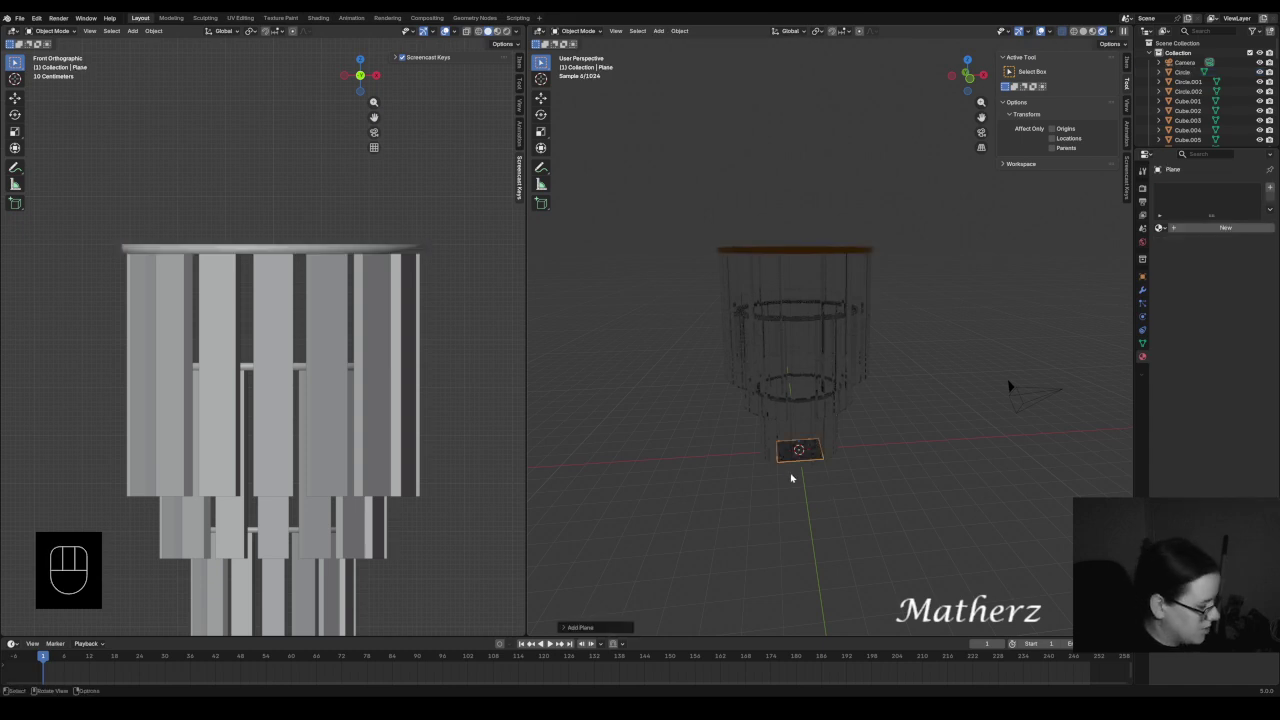
pyautogui.press('s')
pyautogui.click(1088, 257)
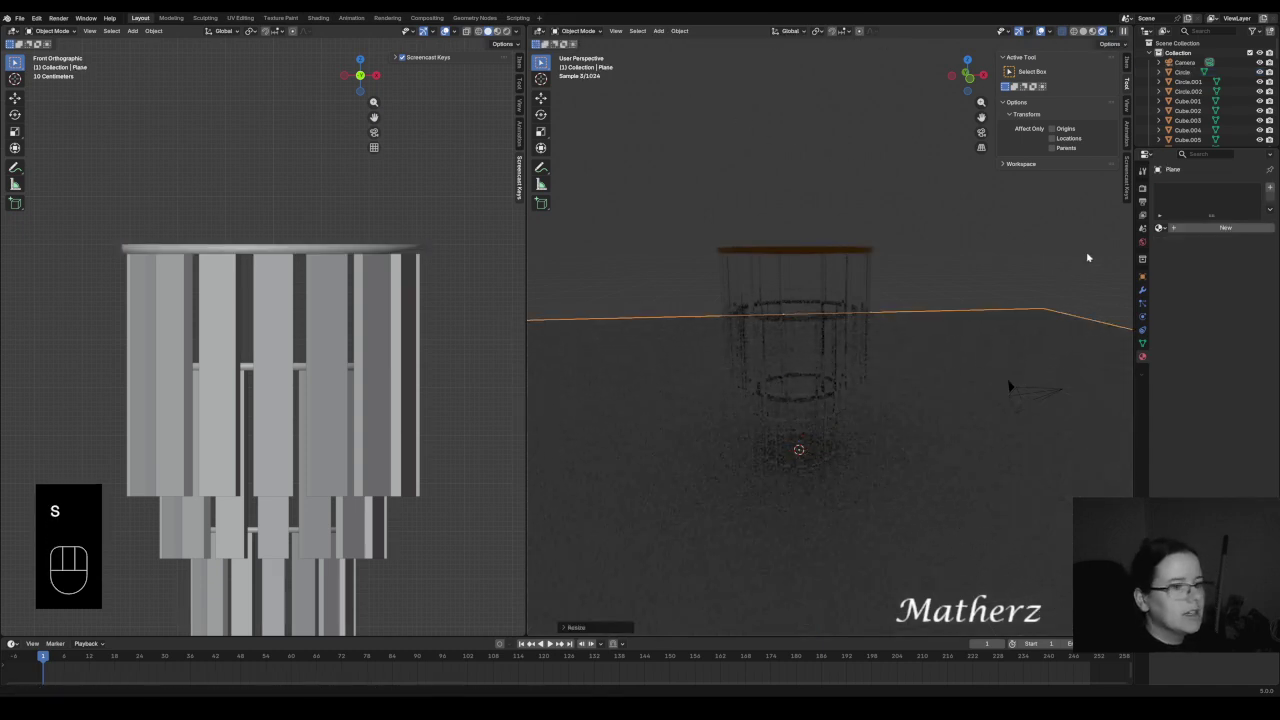
# - Lower the floor plane along Z to below the chandelier and scale it up much further
pyautogui.press('g')
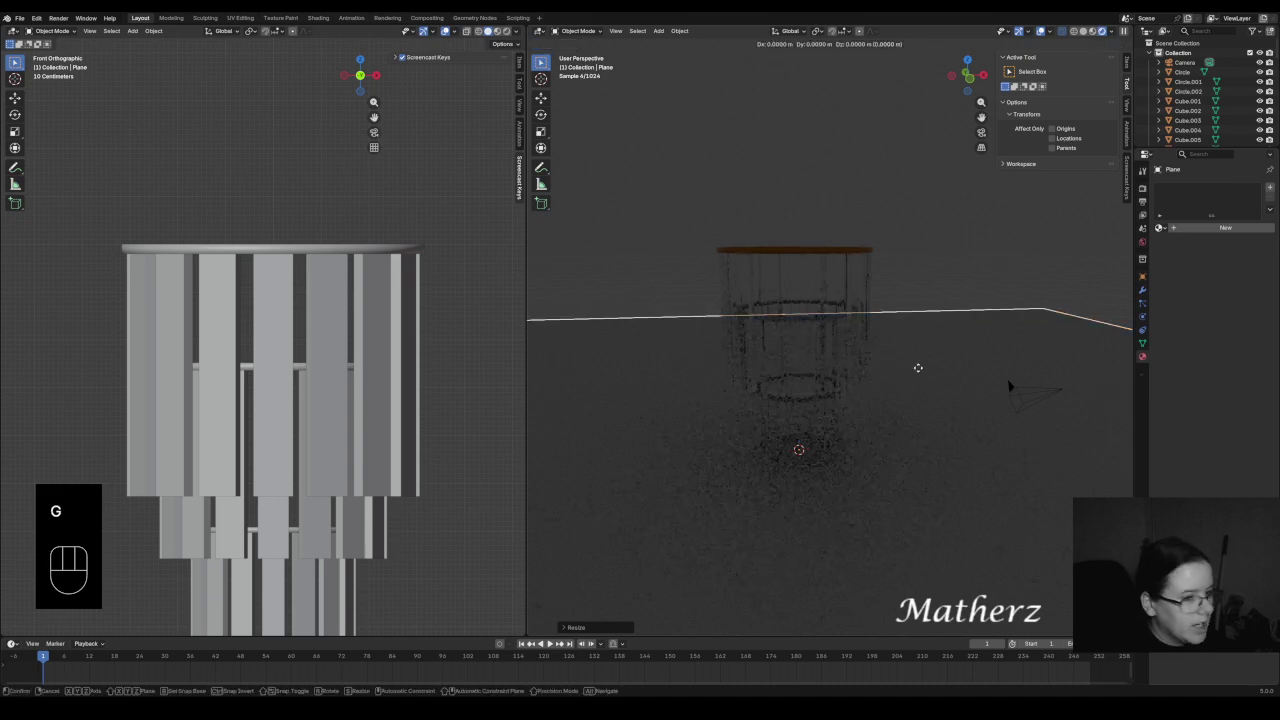
pyautogui.moveTo(917, 363); pyautogui.dragTo(913, 395, button='middle')
pyautogui.click(910, 420)
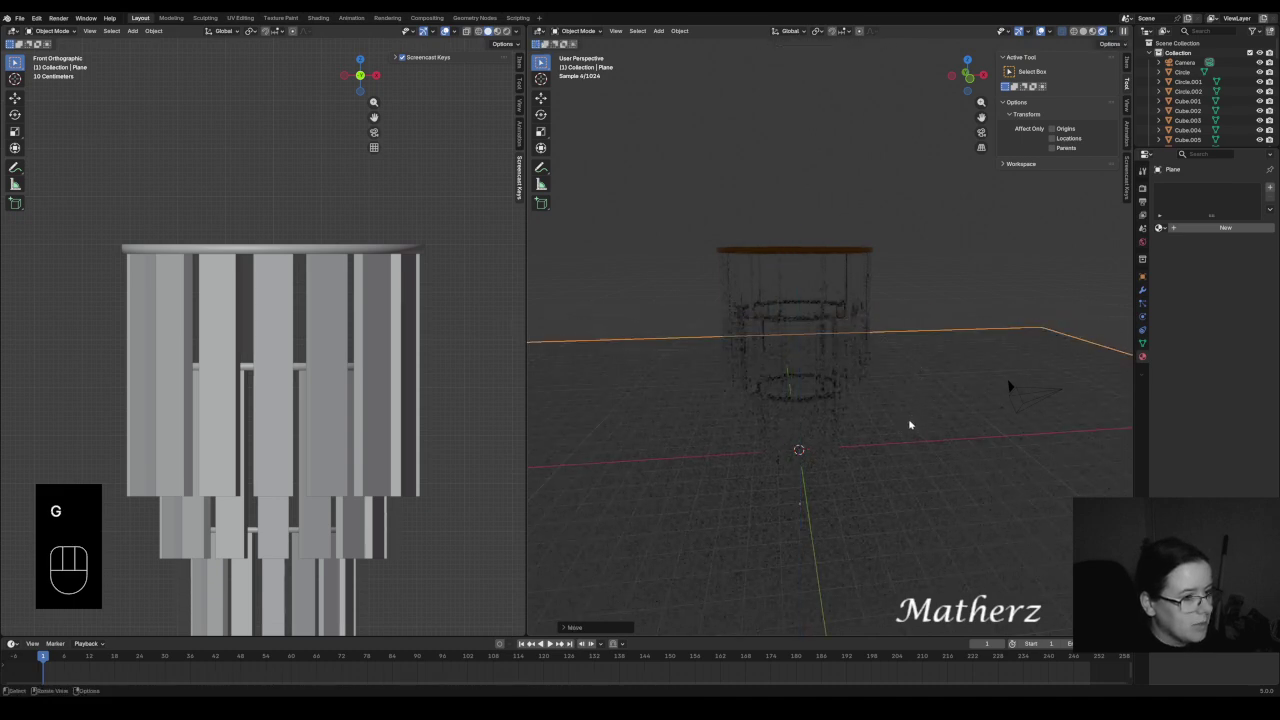
pyautogui.press('s')
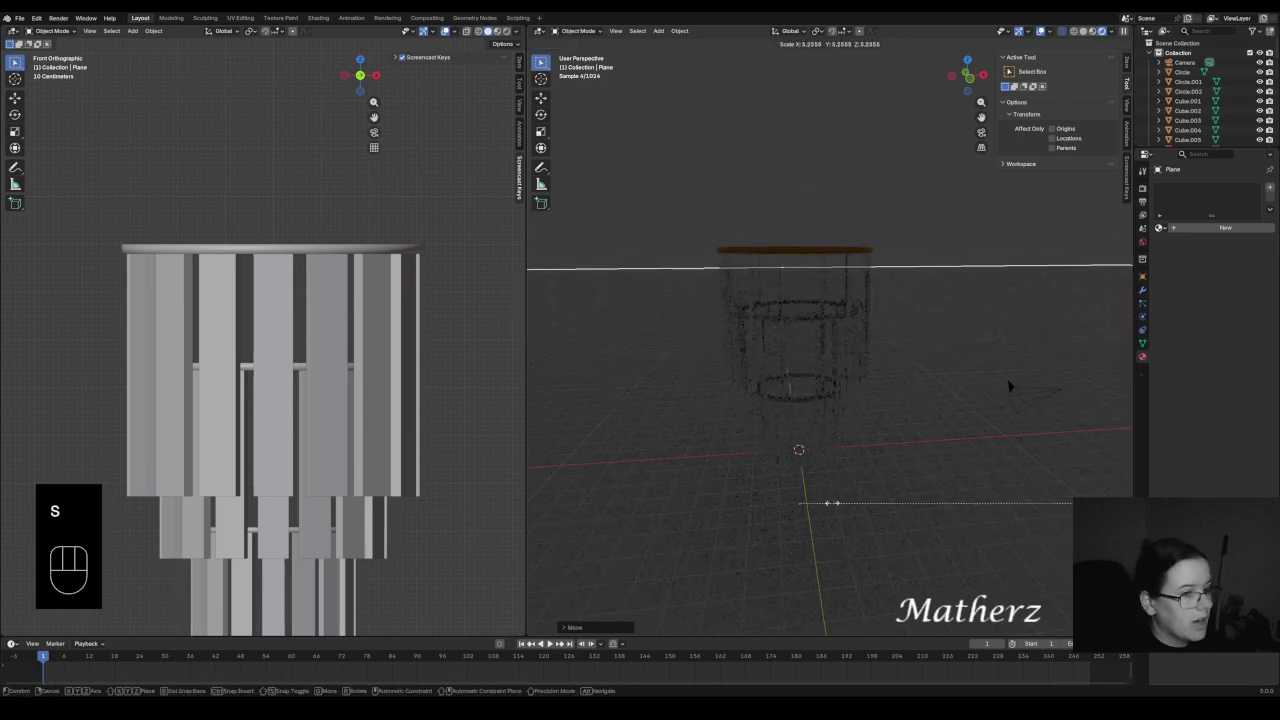
pyautogui.click(1070, 501)
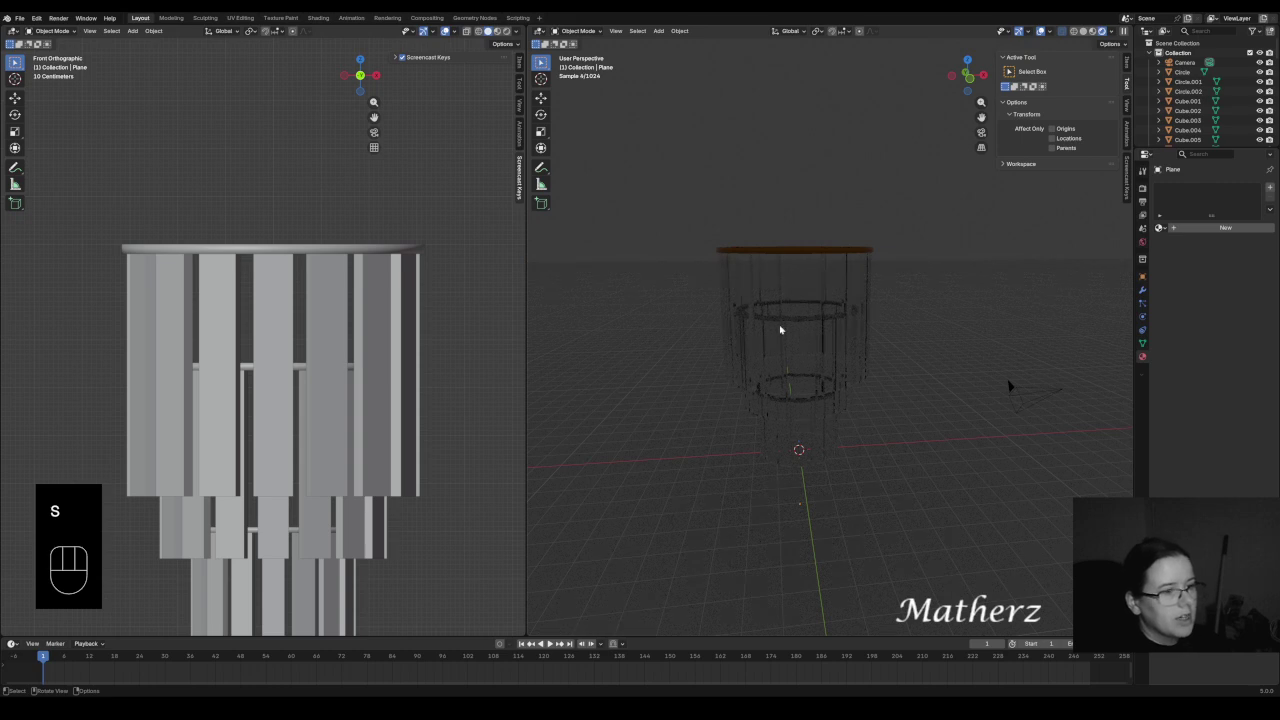
# - Assign the existing Gold material to the second tier's ring
pyautogui.moveTo(826, 312)
pyautogui.mouseDown(button='middle')
pyautogui.moveTo(800, 263)
pyautogui.moveTo(820, 291)
pyautogui.mouseUp(button='middle')
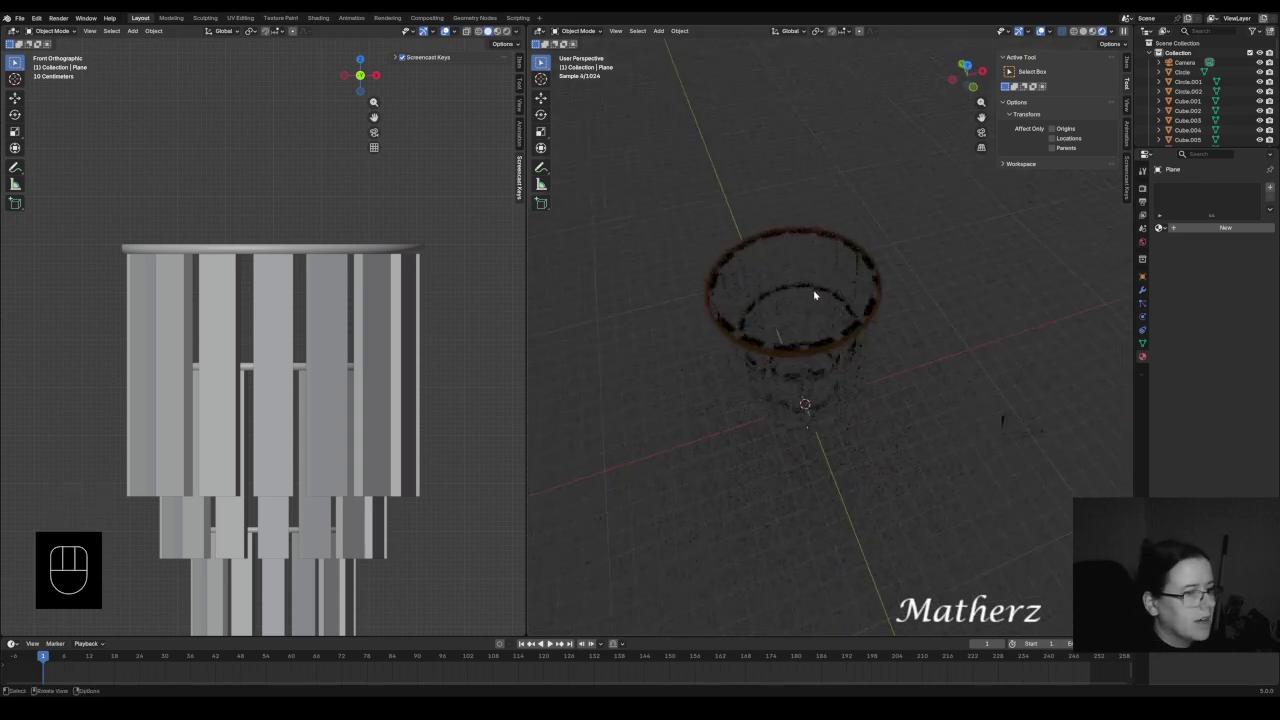
pyautogui.click(813, 291)
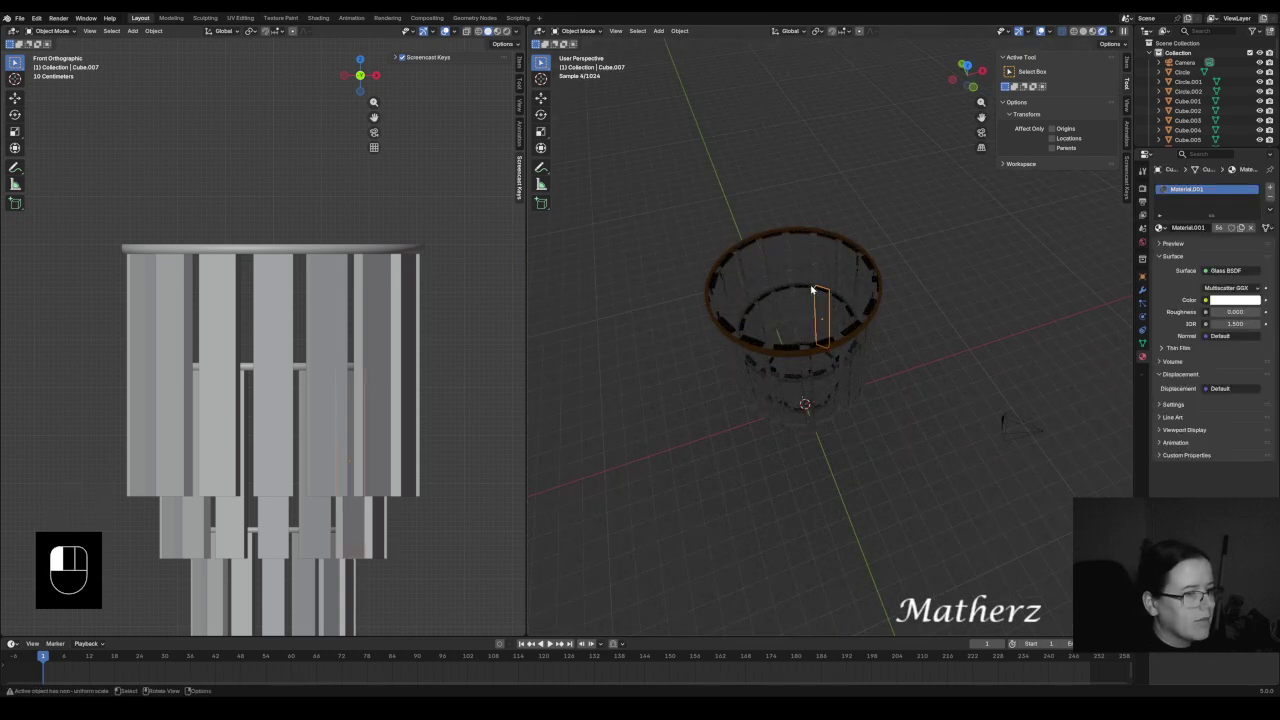
pyautogui.click(812, 290)
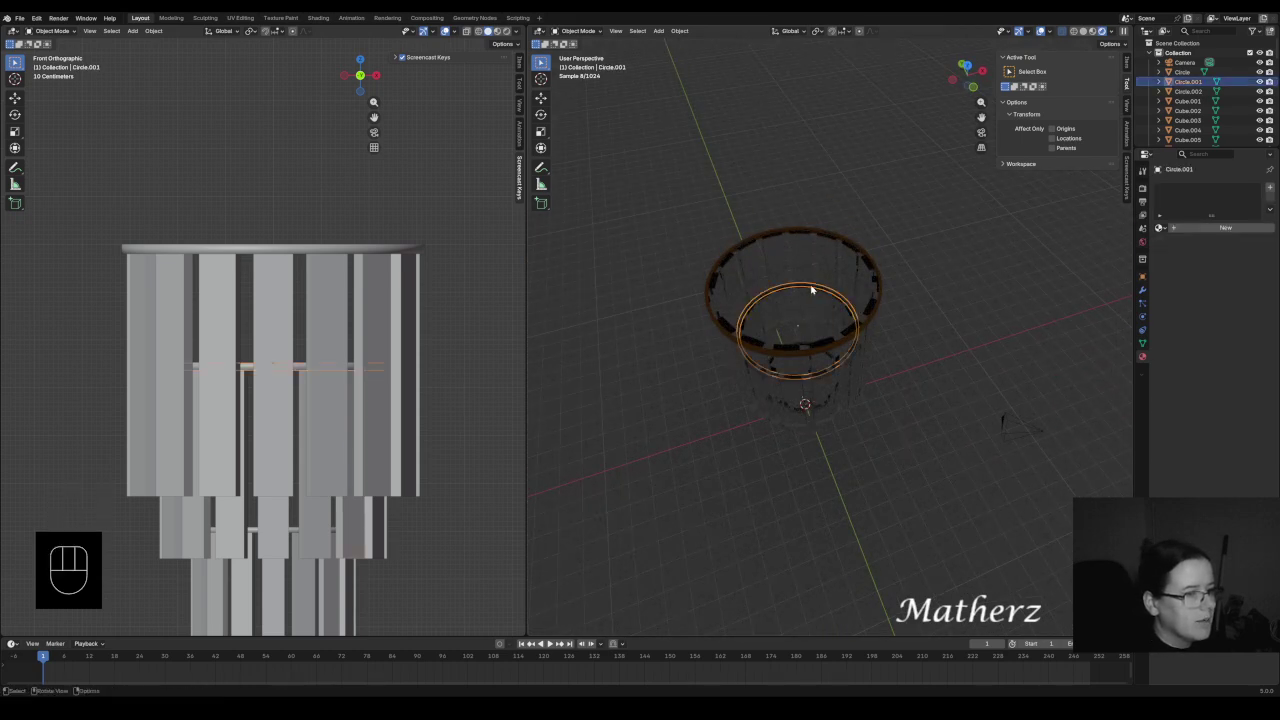
pyautogui.click(1160, 228)
pyautogui.click(1150, 244)
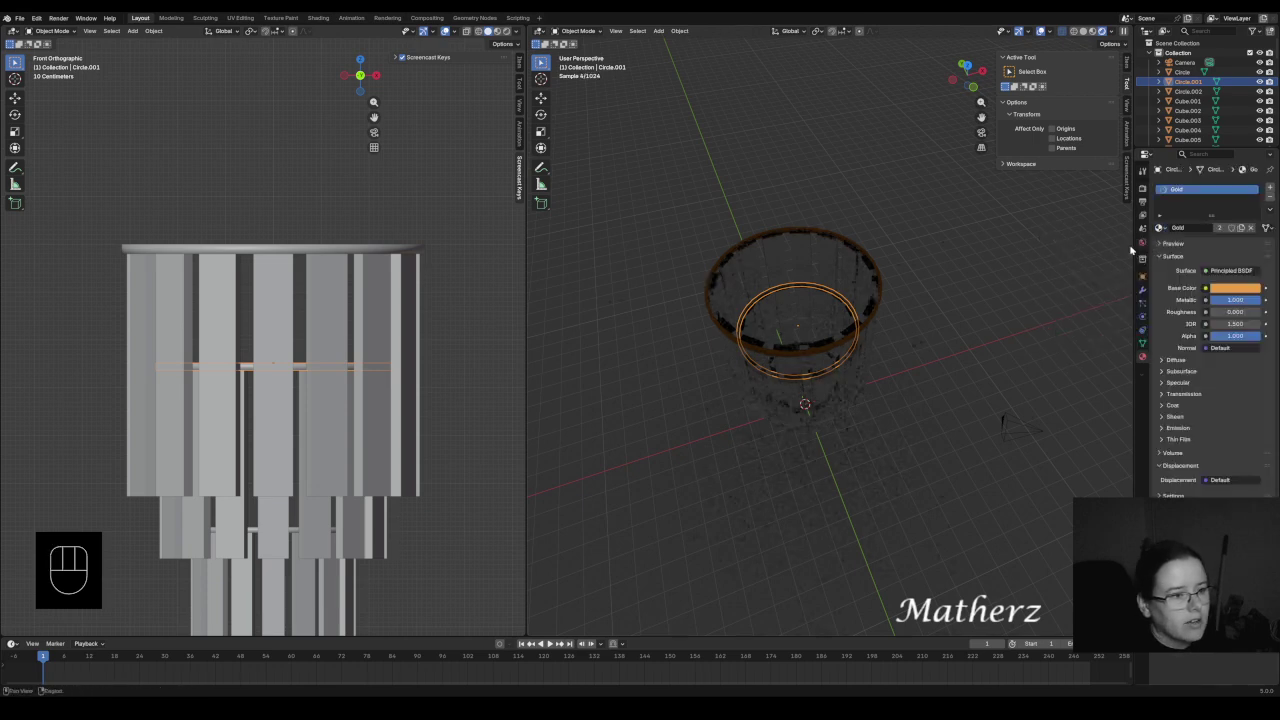
# - Assign the existing Gold material to the third tier's smallest ring
pyautogui.scroll(3, 858, 376)
pyautogui.moveTo(803, 322); pyautogui.dragTo(811, 337, button='middle')
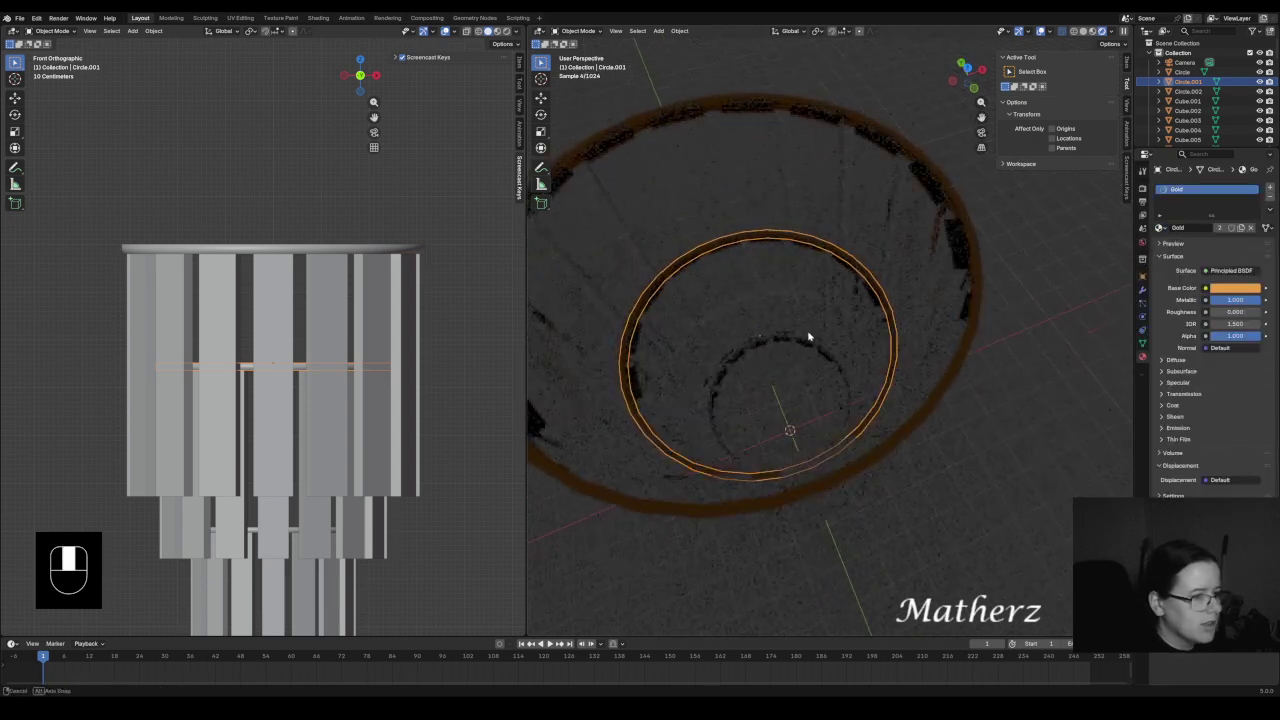
pyautogui.click(771, 342)
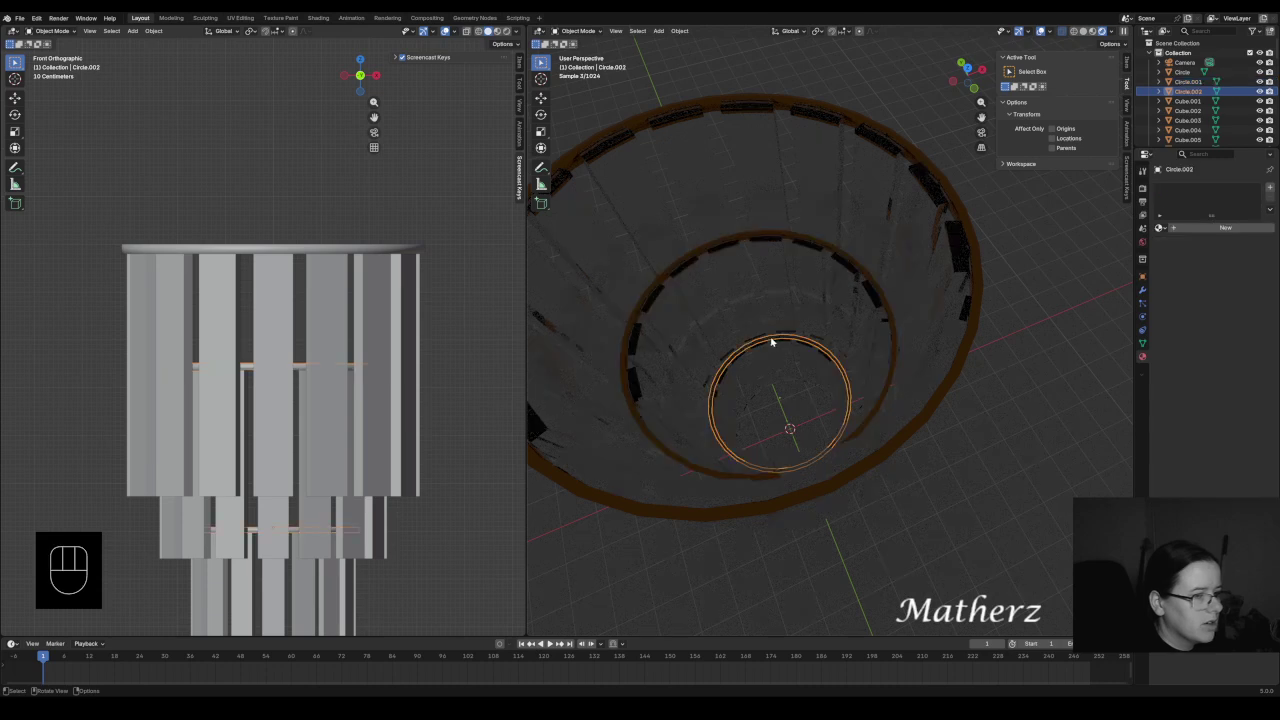
pyautogui.click(1159, 228)
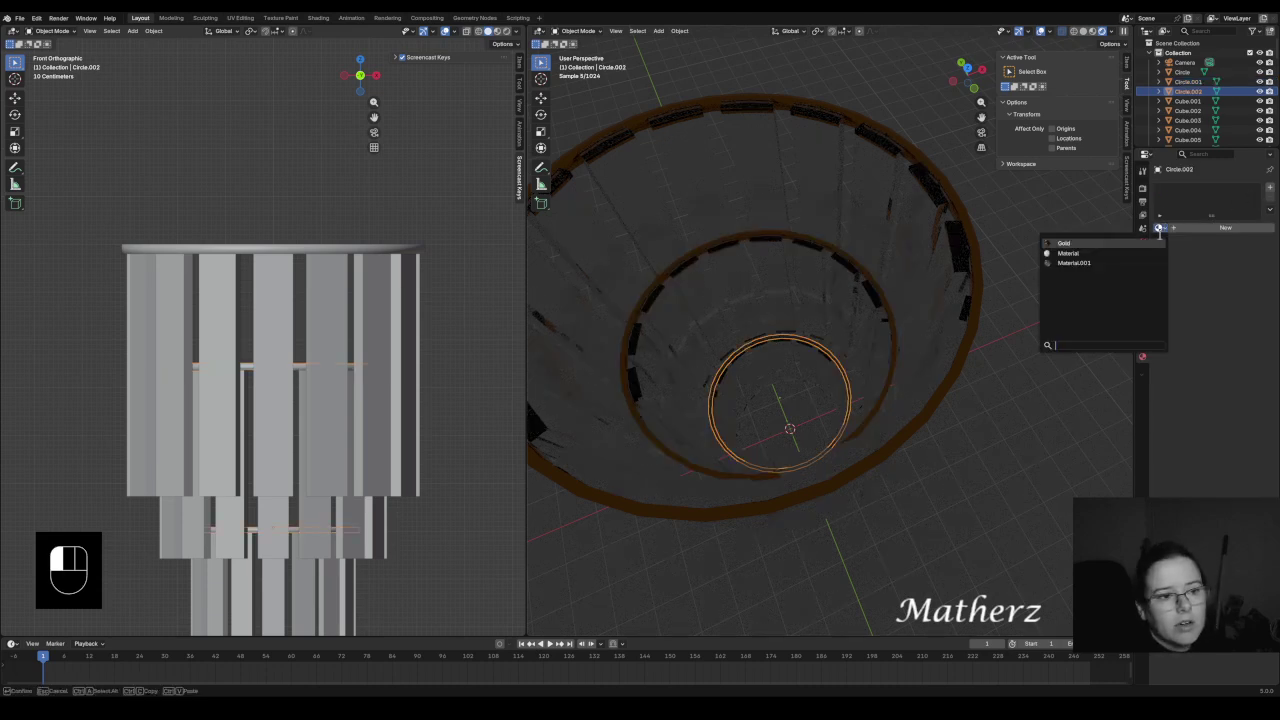
pyautogui.click(1149, 244)
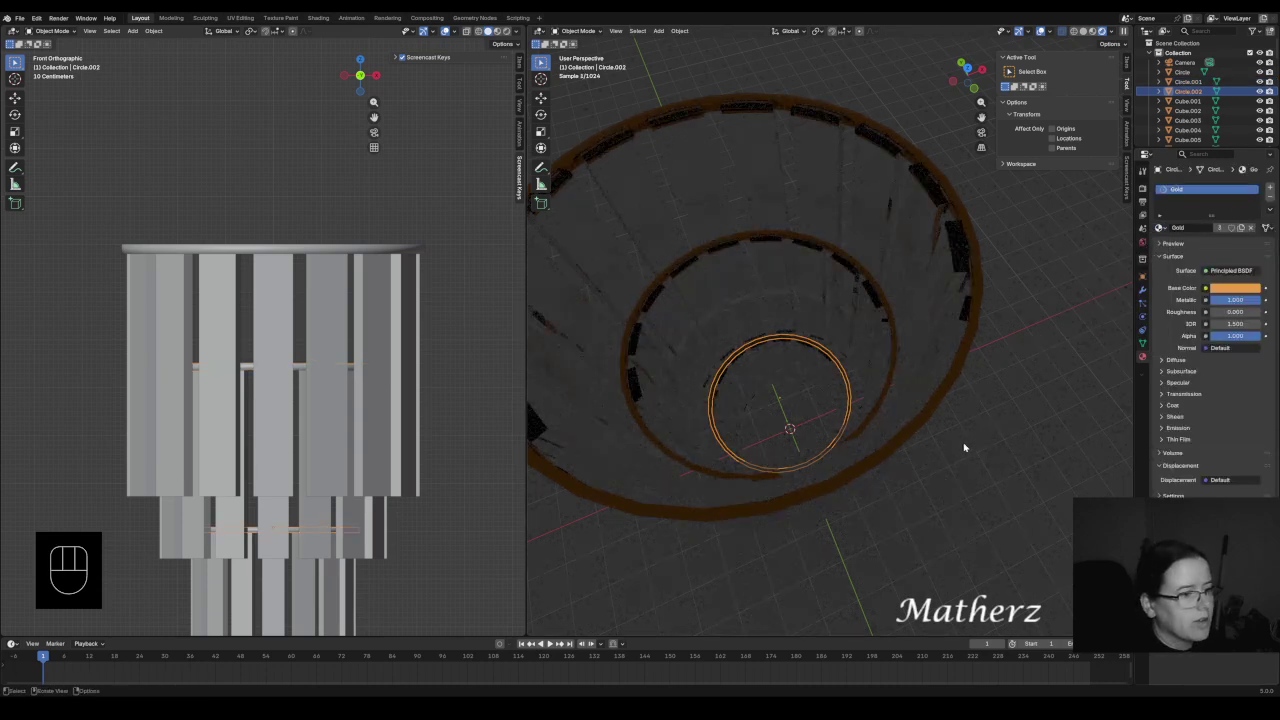
pyautogui.click(941, 491)
pyautogui.moveTo(941, 491); pyautogui.dragTo(914, 420, button='middle')
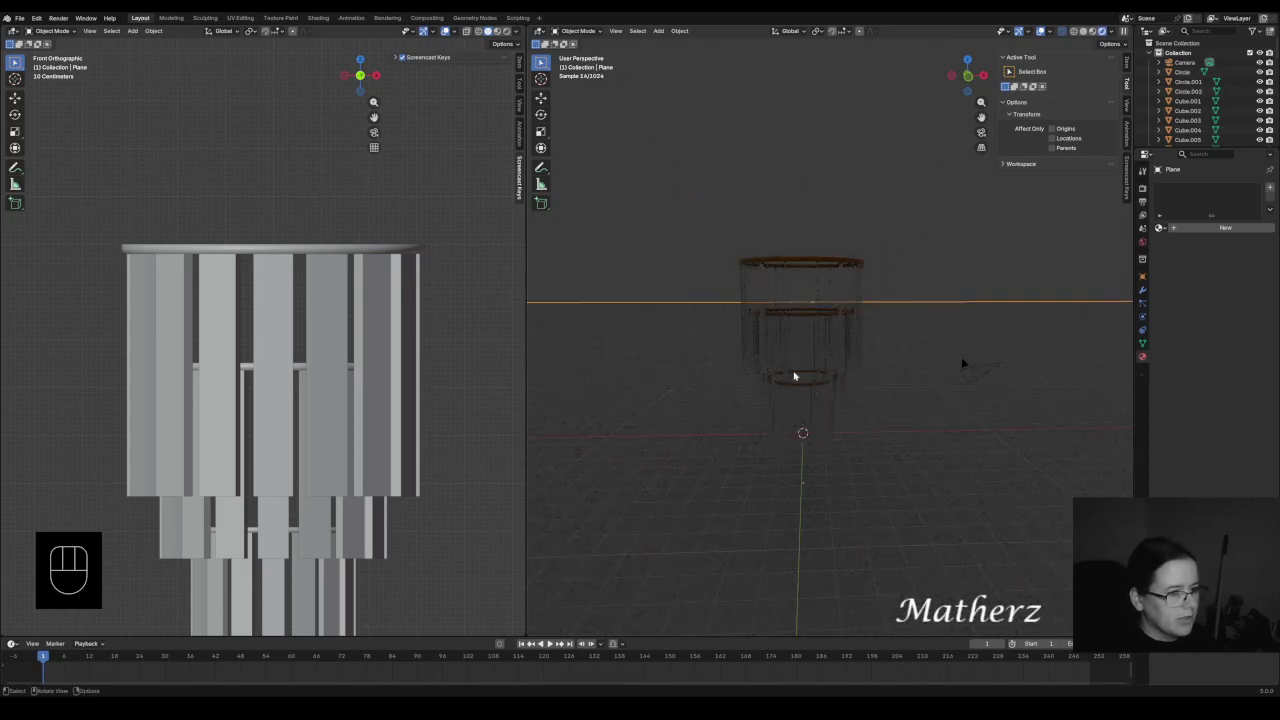
# - Add a mesh cylinder at the chandelier's centre and put the perspective view in Solid shading
pyautogui.click(658, 31)
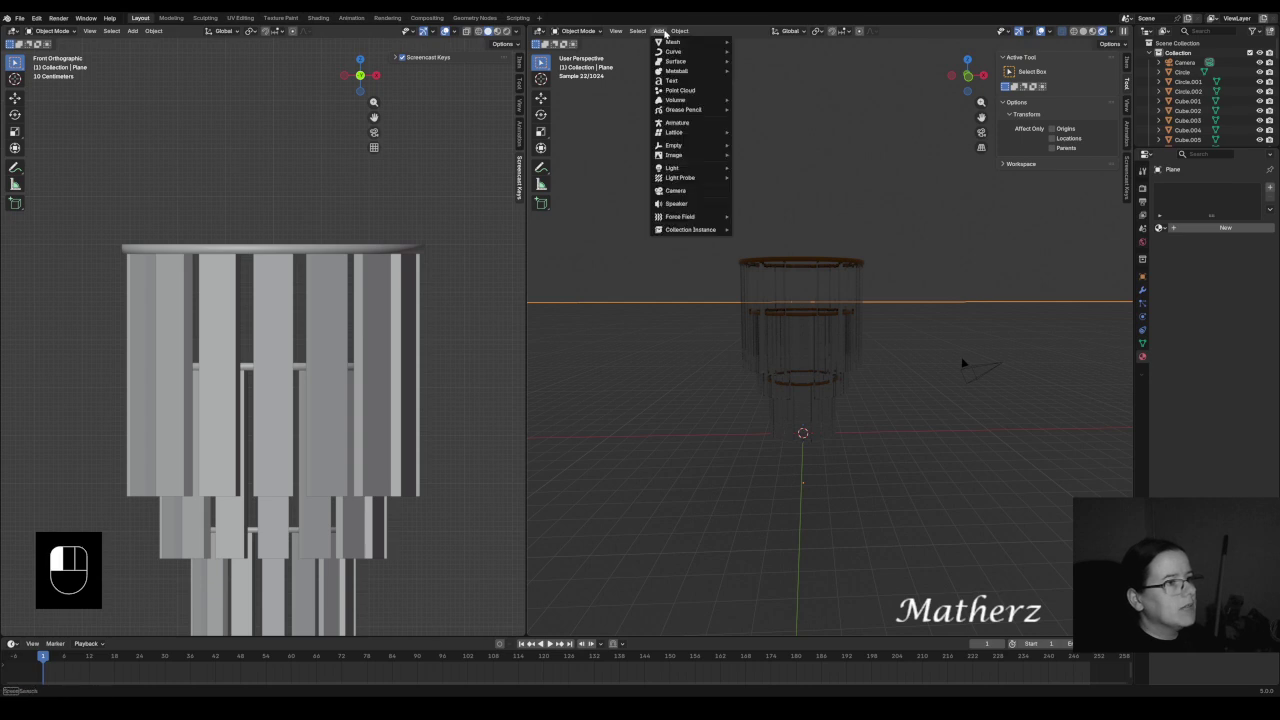
pyautogui.moveTo(672, 42)
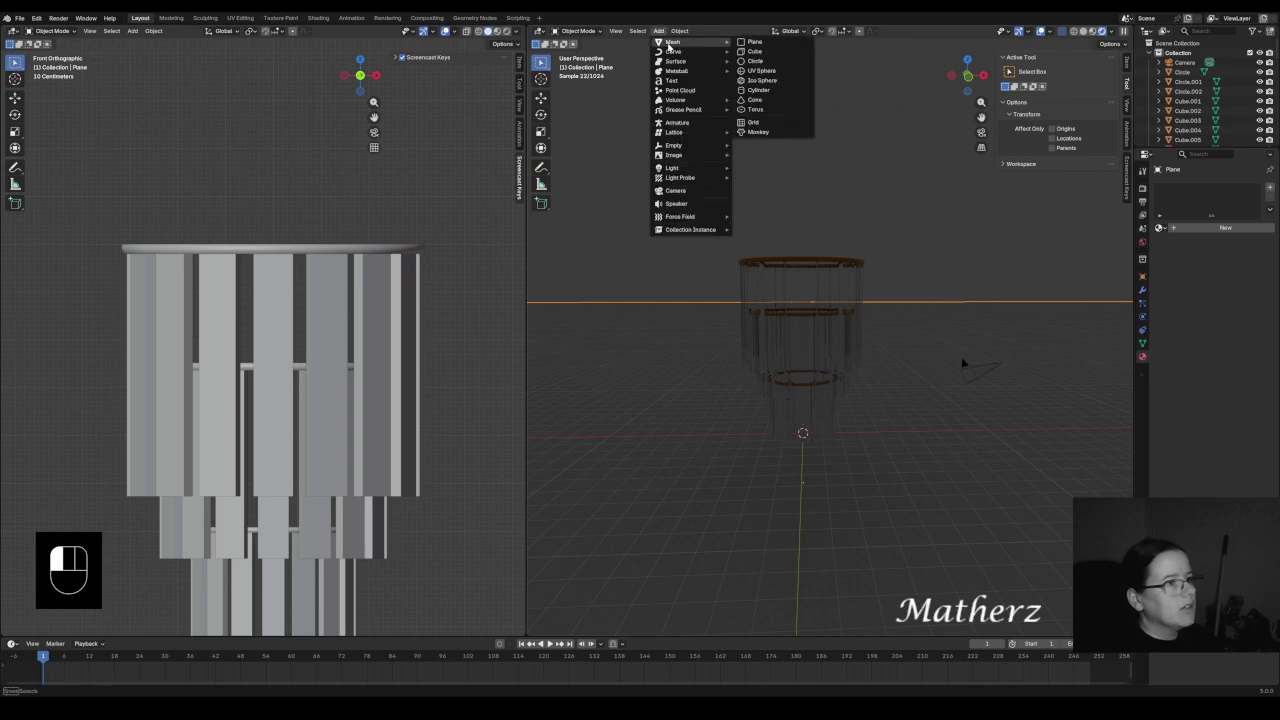
pyautogui.click(779, 91)
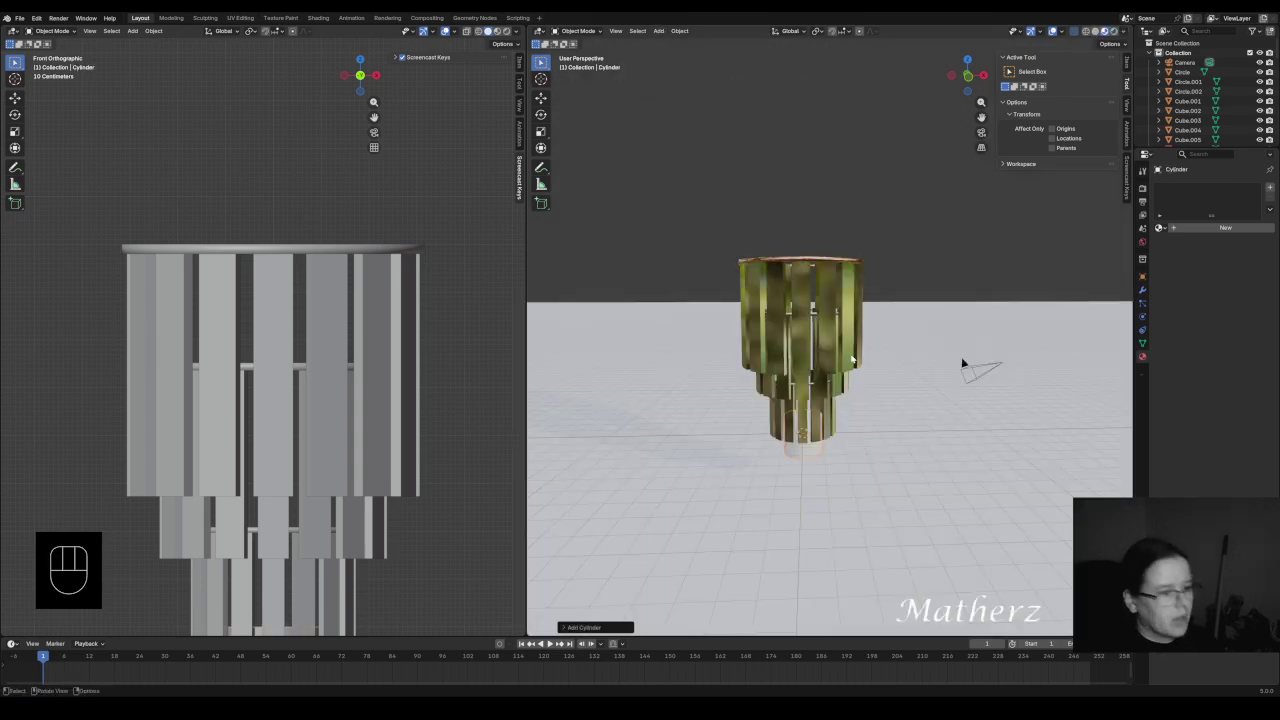
pyautogui.moveTo(848, 398); pyautogui.dragTo(841, 465, button='middle')
pyautogui.scroll(5, 819, 435)
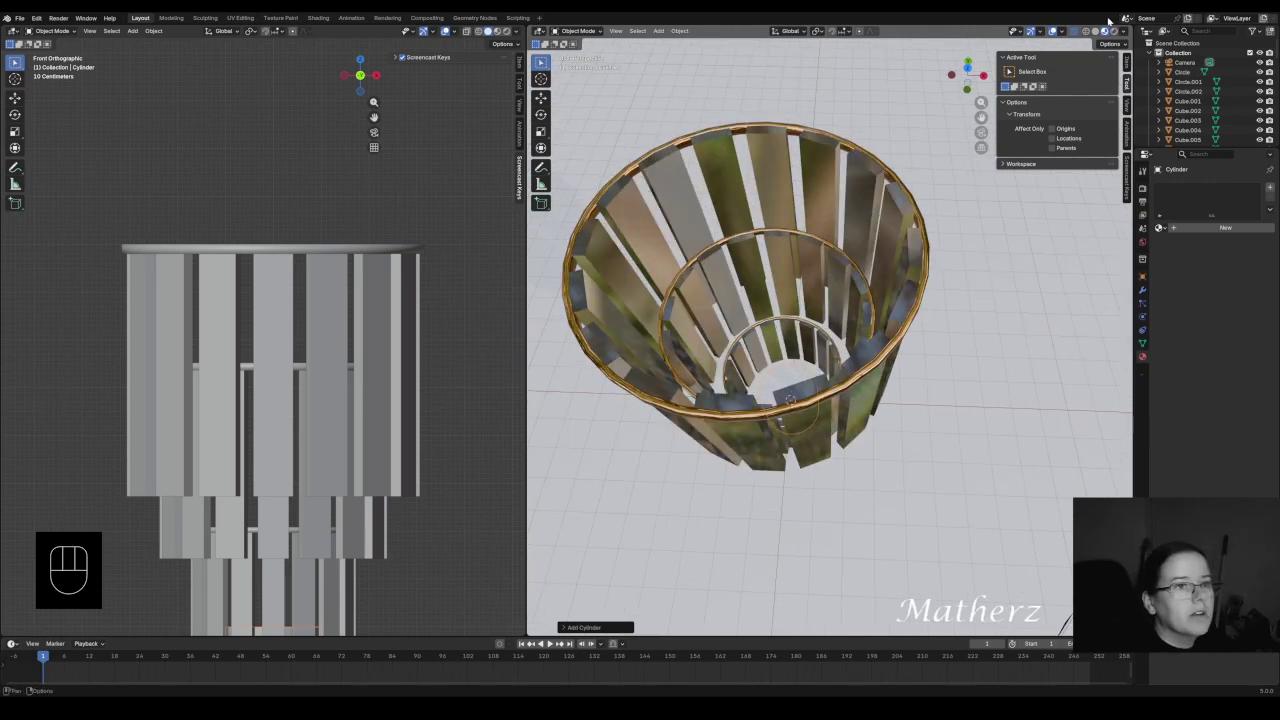
pyautogui.click(1096, 32)
pyautogui.moveTo(886, 353); pyautogui.dragTo(889, 275, button='middle')
pyautogui.scroll(-4, 889, 275)
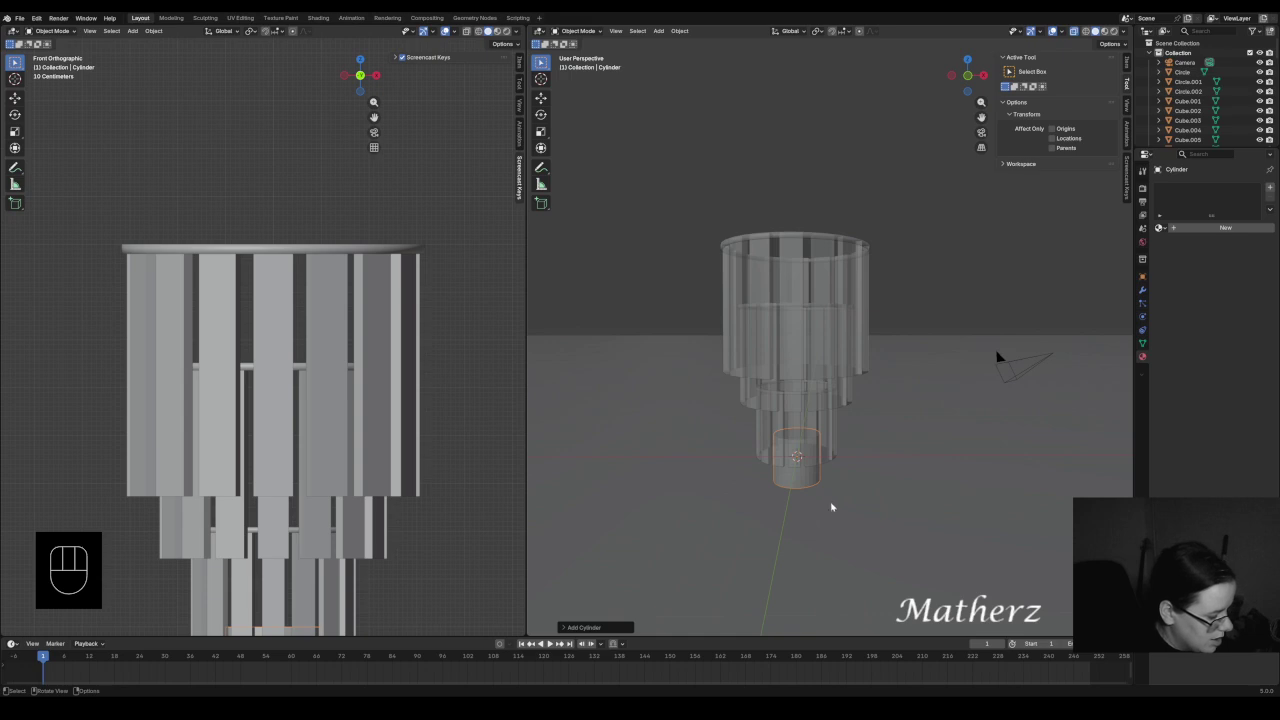
# - Scale the cylinder down to about 0.25 and stretch it along Z into a thin rod
pyautogui.press('s')
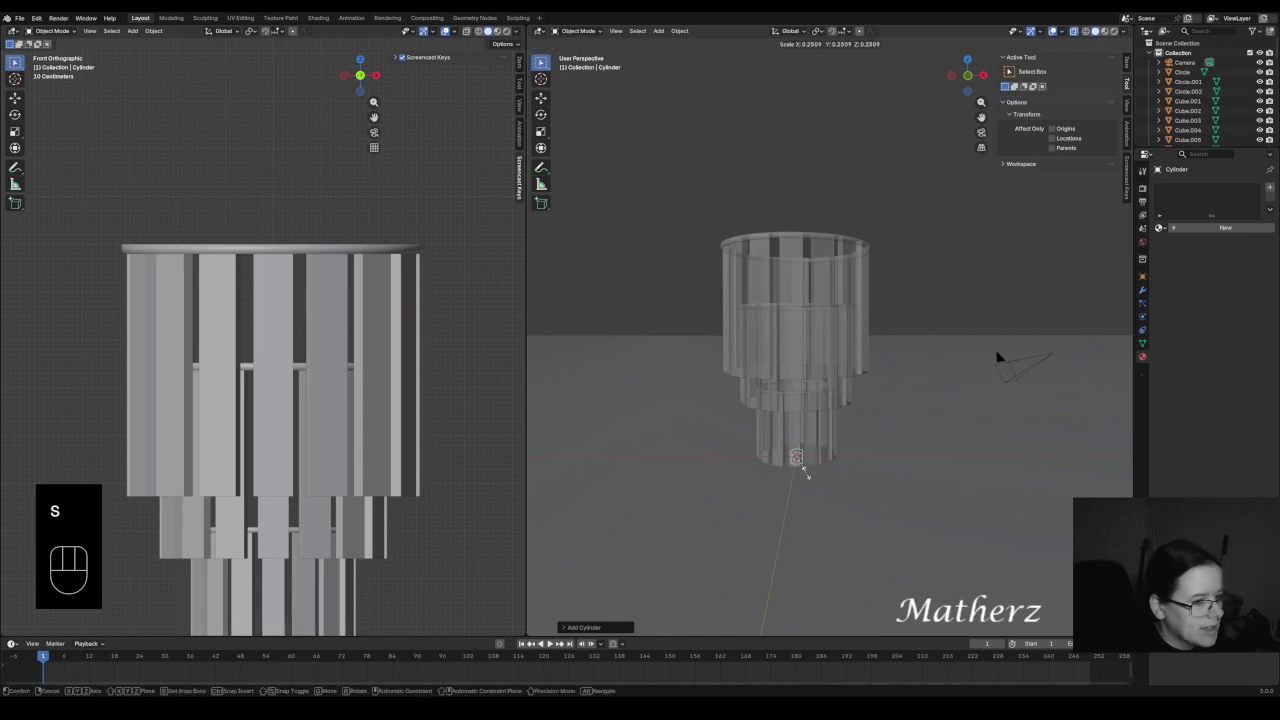
pyautogui.click(804, 475)
pyautogui.press('s')
pyautogui.moveTo(804, 475); pyautogui.dragTo(804, 505, button='middle')
pyautogui.click(815, 555)
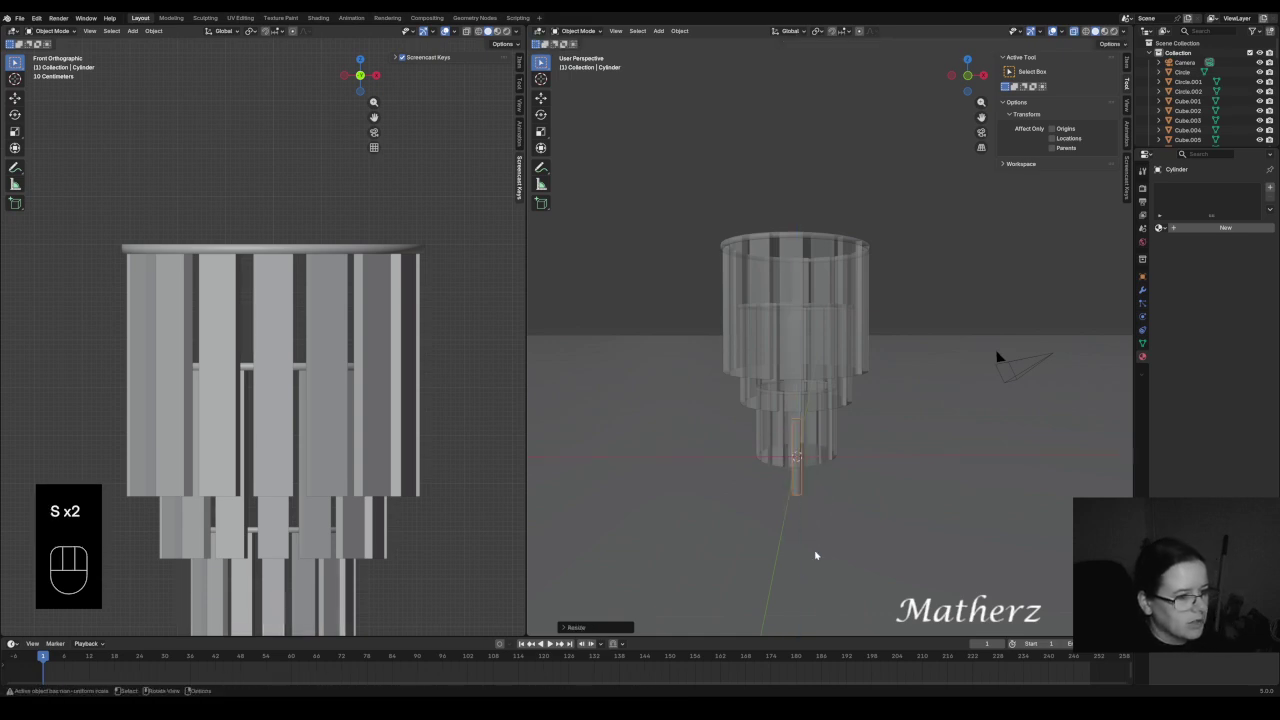
# - Rotate the rod 90 degrees about X and raise it along Z to the smallest ring's level
pyautogui.press('r')
pyautogui.press('x')
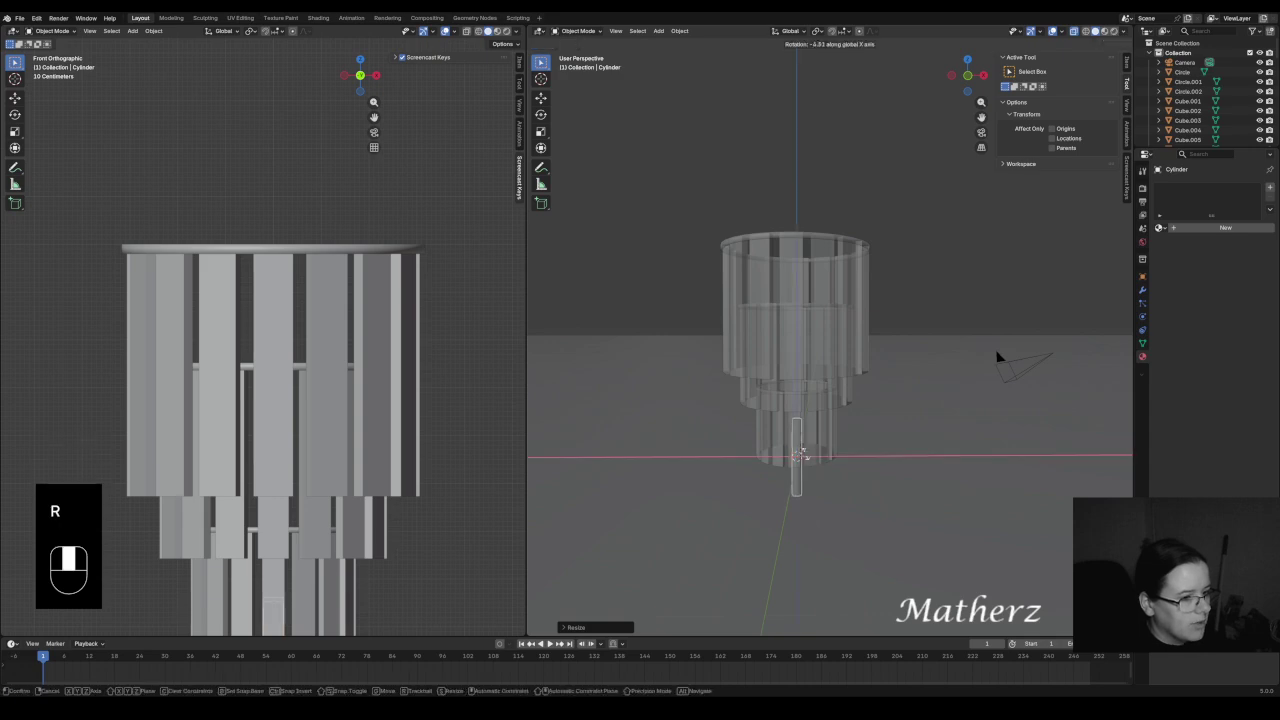
pyautogui.press('9')
pyautogui.press('0')
pyautogui.click(839, 459)
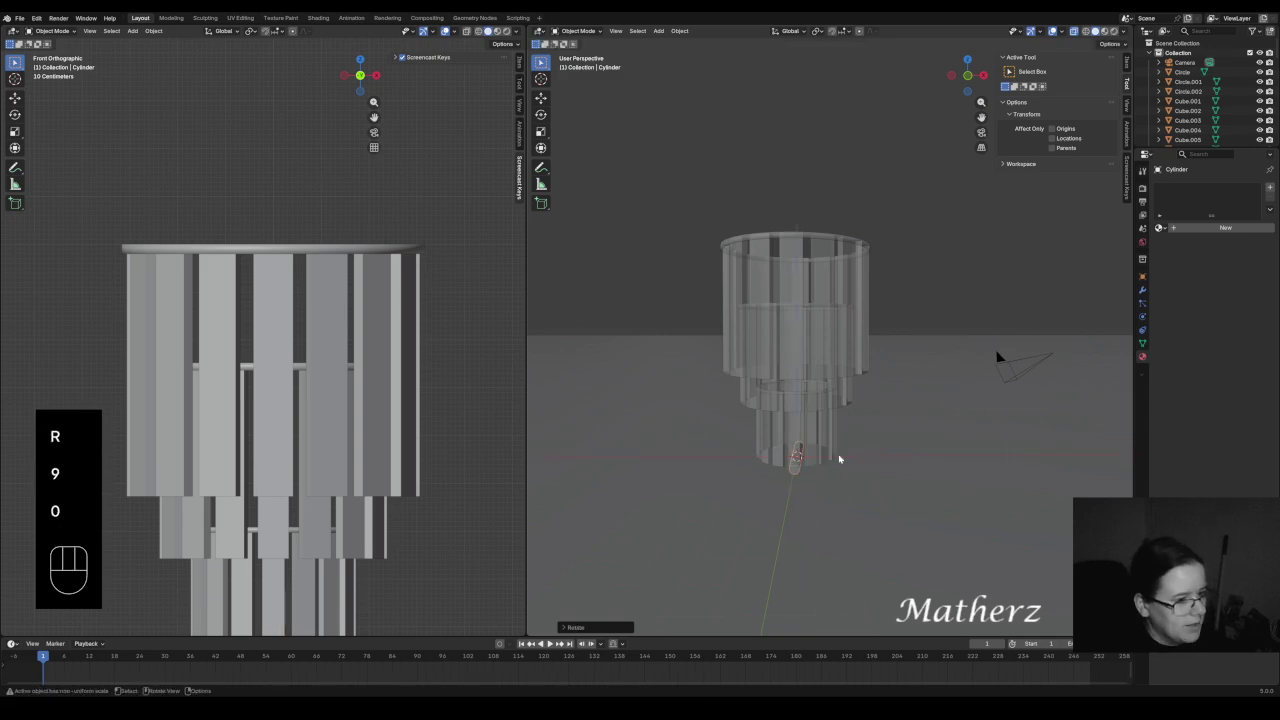
pyautogui.press('g')
pyautogui.moveTo(816, 489); pyautogui.dragTo(817, 389, button='middle')
pyautogui.click(818, 405)
# - Apply Shade Smooth to the rod spanning the smallest ring
pyautogui.scroll(6, 830, 400)
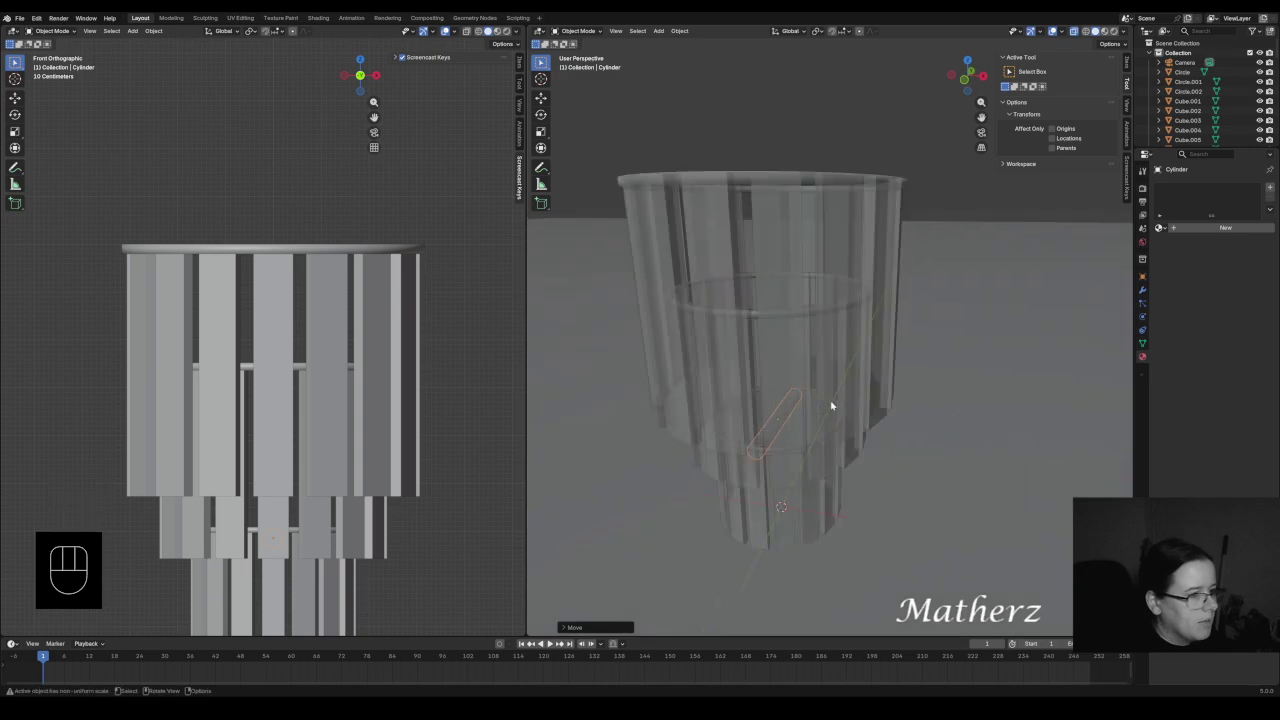
pyautogui.scroll(3, 828, 397)
pyautogui.moveTo(811, 403); pyautogui.dragTo(820, 463, button='middle')
pyautogui.scroll(2, 755, 318)
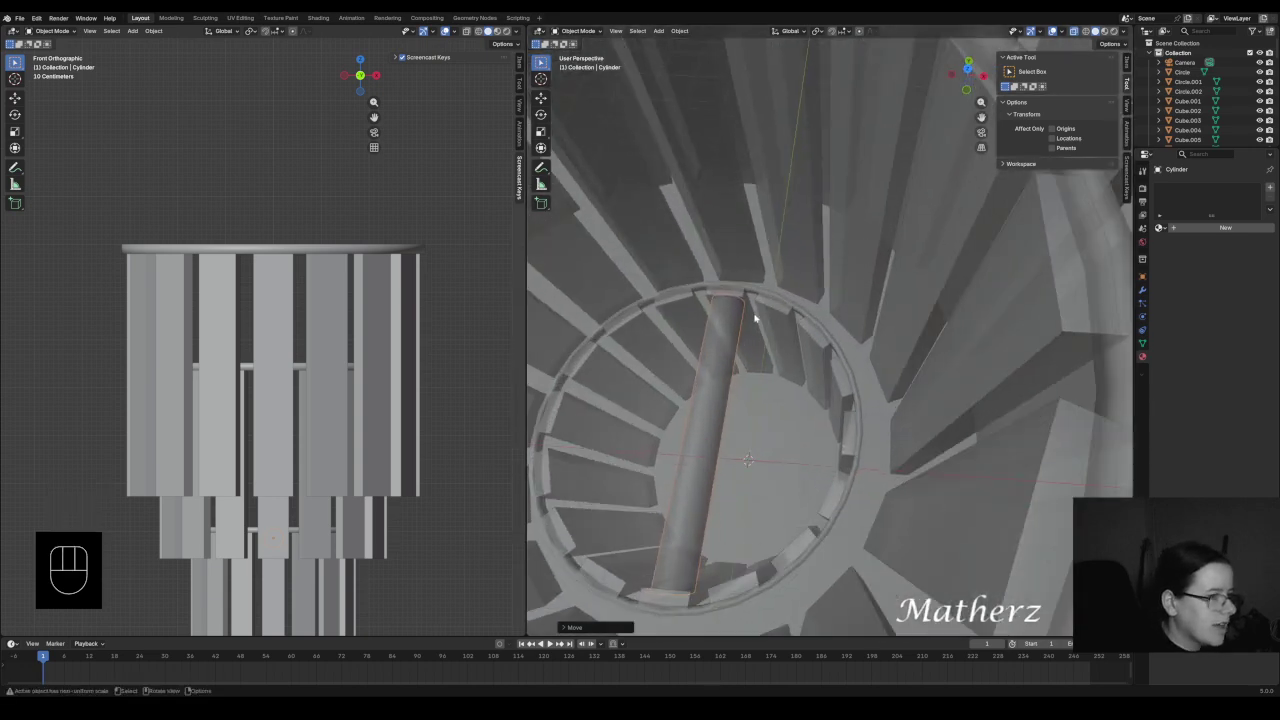
pyautogui.rightClick(714, 345)
pyautogui.click(714, 345)
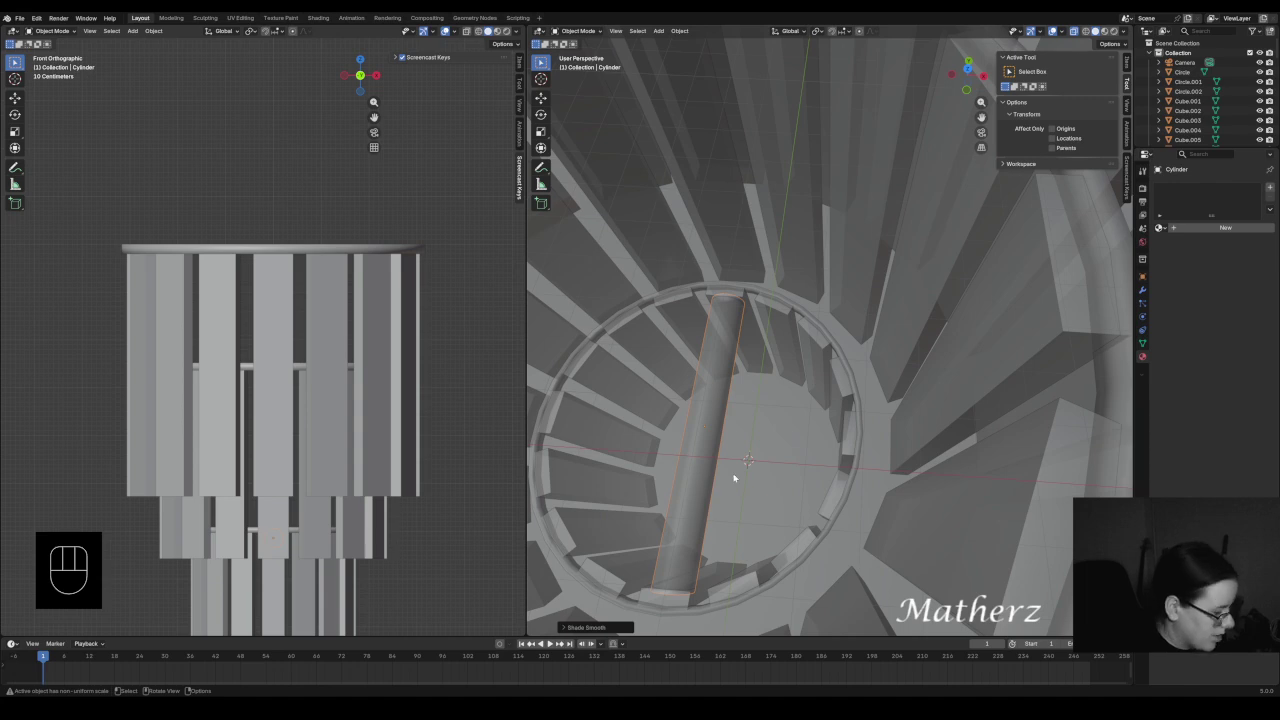
# - Scale the rod down to a thinner section and stretch it along Y until it spans the smallest ring
pyautogui.press('s')
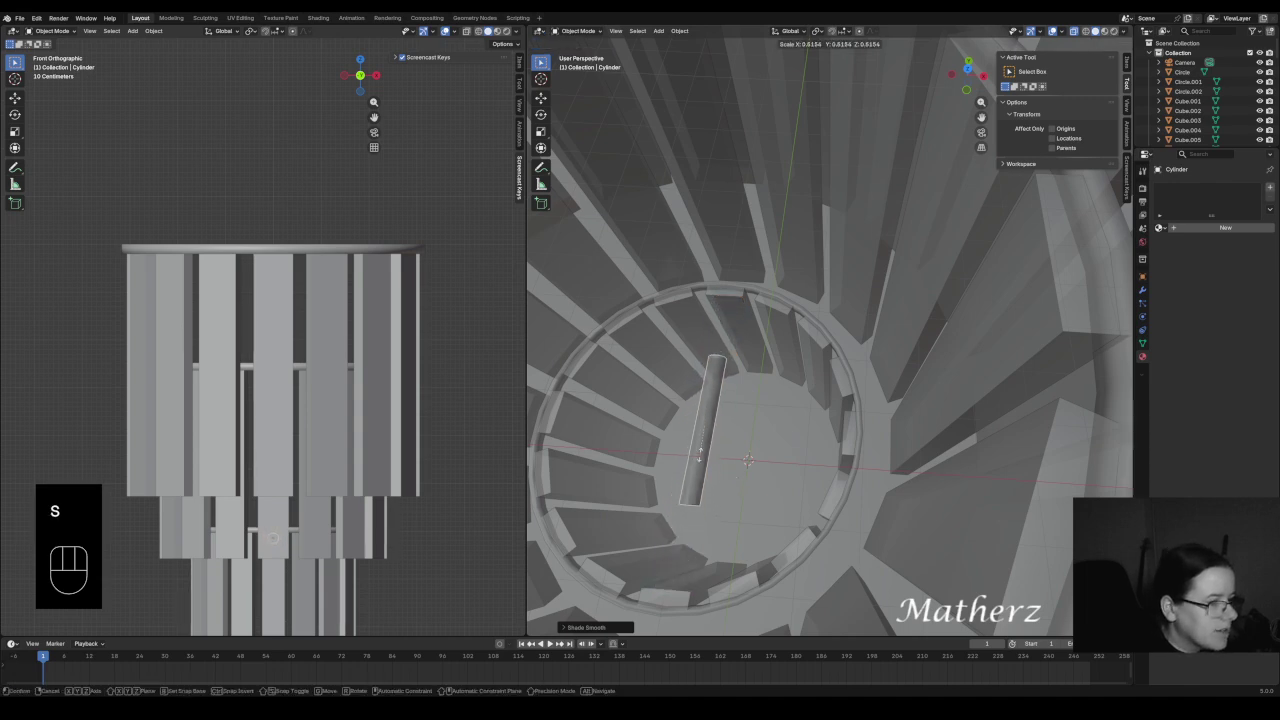
pyautogui.moveTo(700, 452); pyautogui.dragTo(692, 478, button='middle')
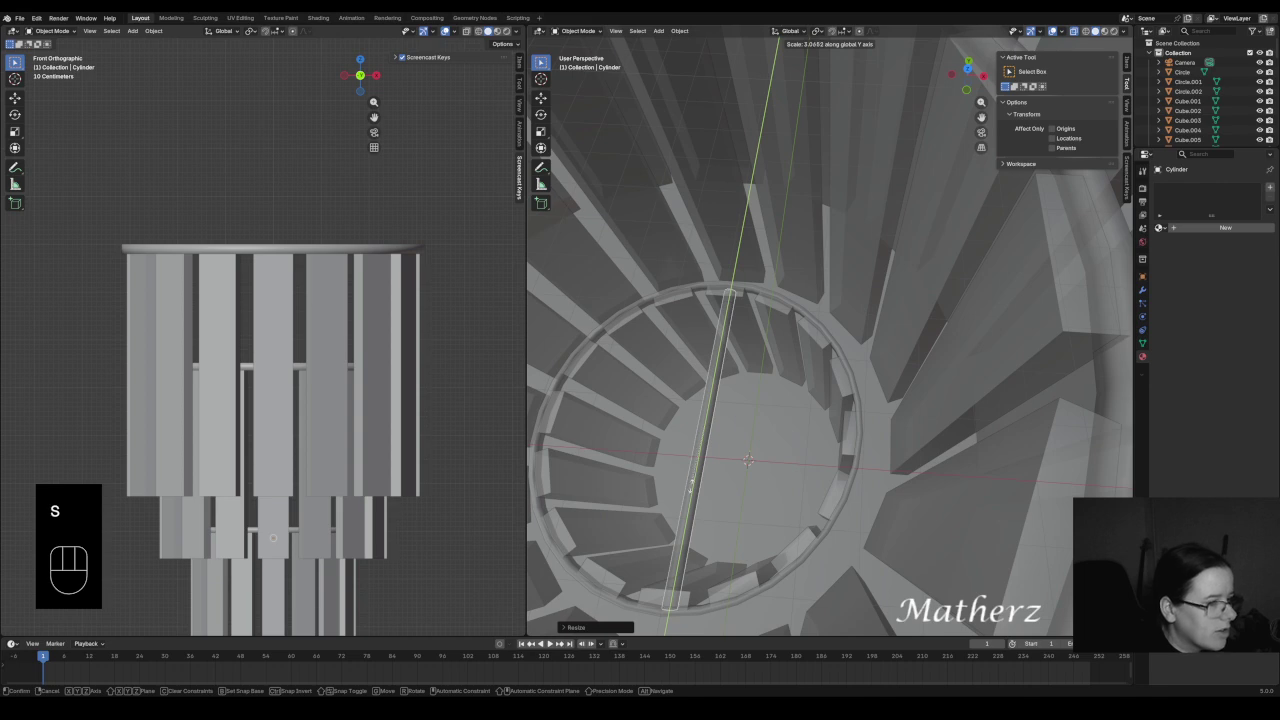
pyautogui.click(692, 489)
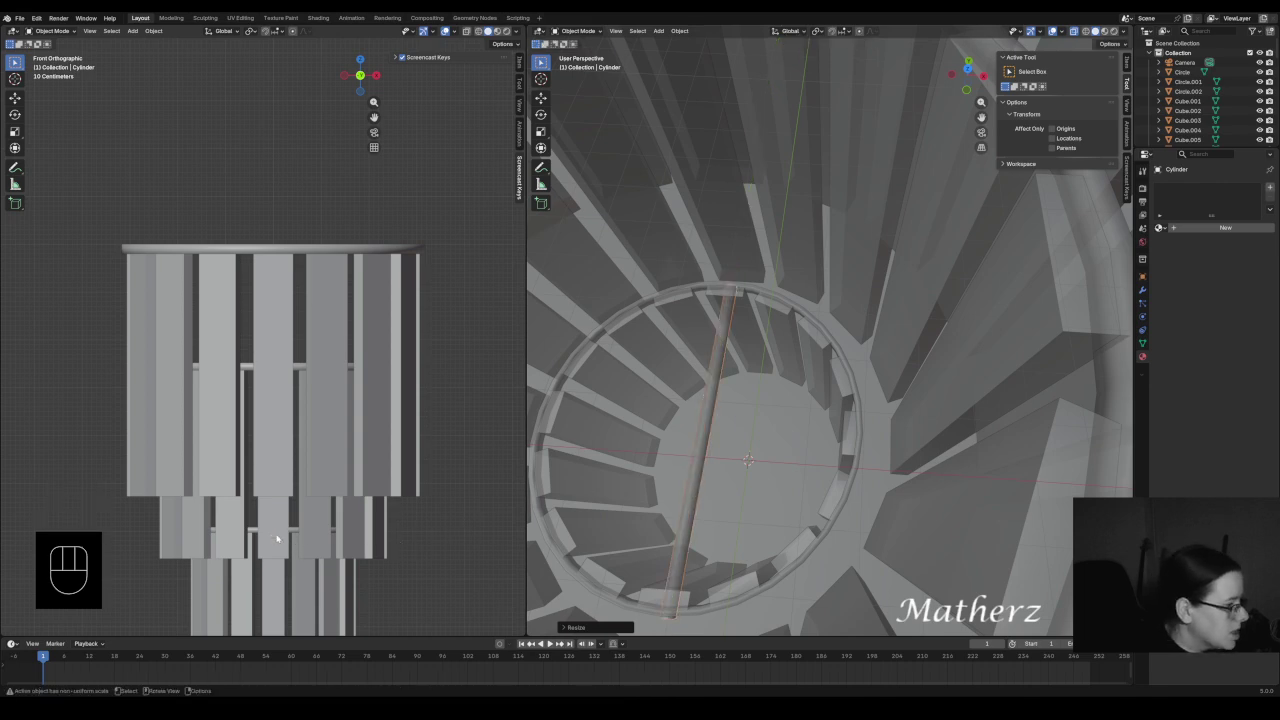
# - Turn on X-ray in the front view and raise the rod along Z into line with the smallest ring
pyautogui.scroll(3, 278, 537)
pyautogui.keyDown('shift'); pyautogui.moveTo(281, 536); pyautogui.dragTo(344, 371, button='middle'); pyautogui.keyUp('shift')
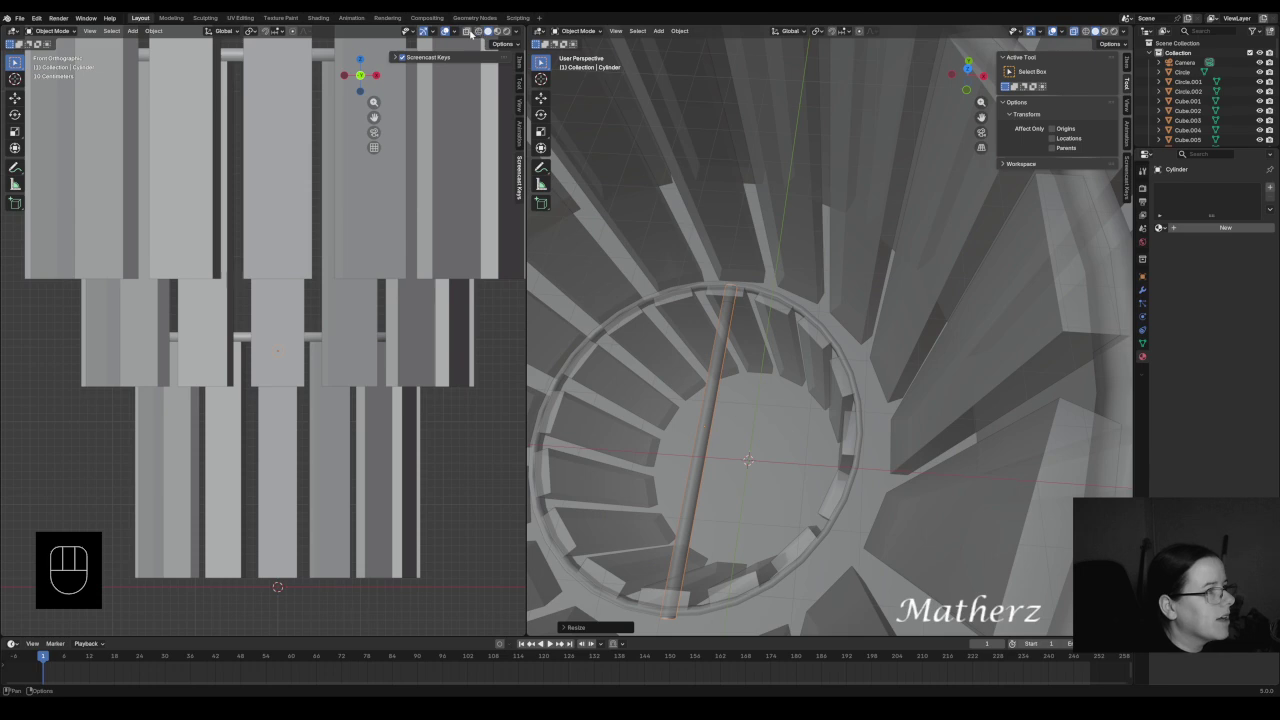
pyautogui.click(467, 32)
pyautogui.press('g')
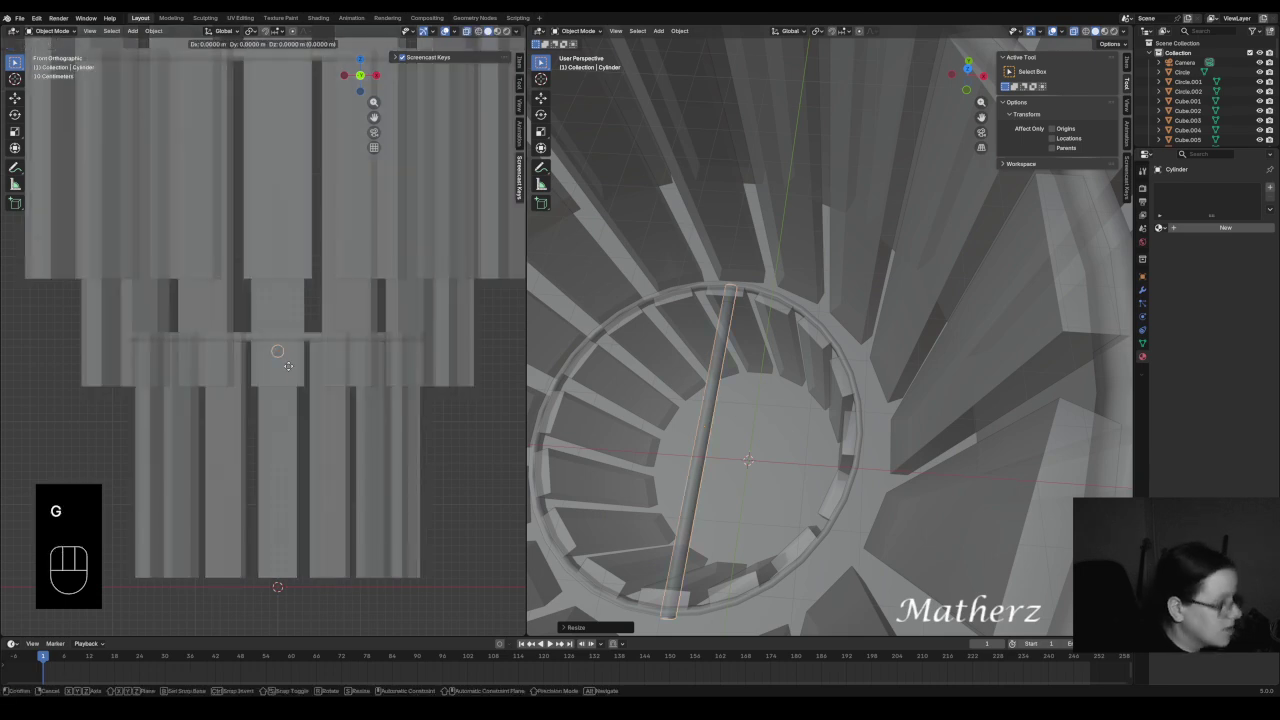
pyautogui.moveTo(289, 362); pyautogui.dragTo(290, 350, button='middle')
pyautogui.click(290, 350)
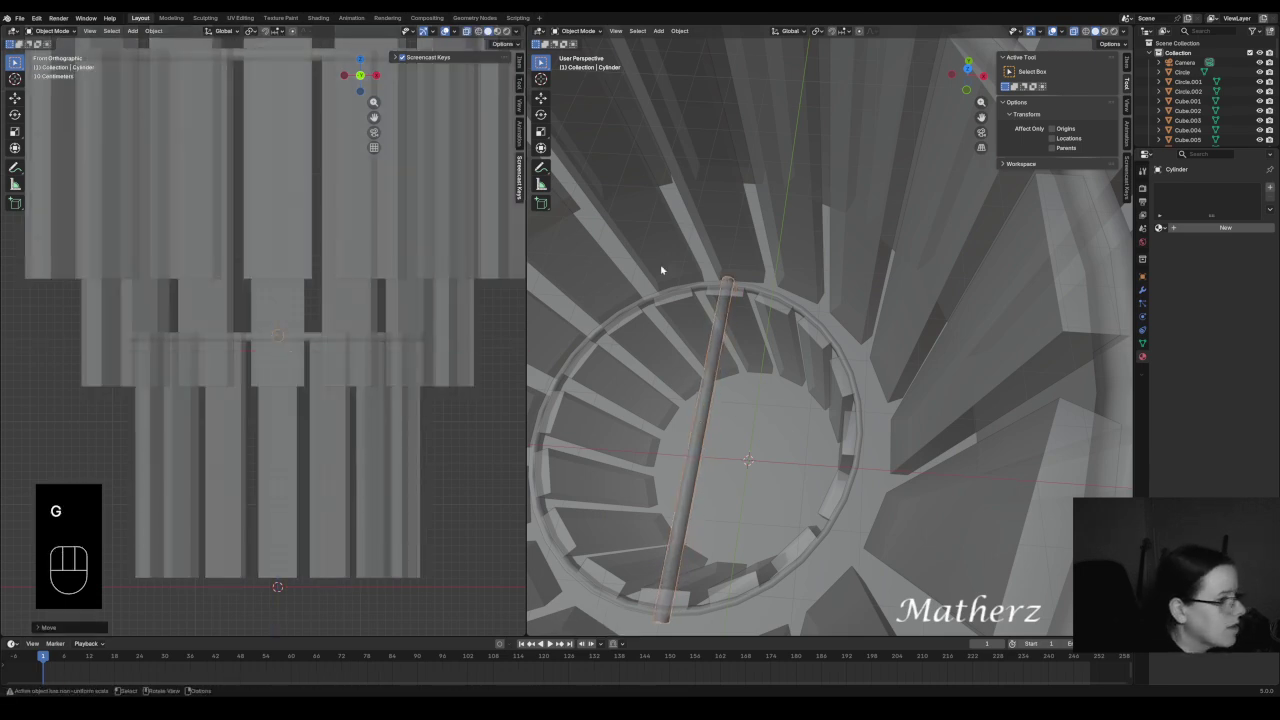
# - Shorten the rod slightly along Y in the top view so its ends meet the smallest ring's outer edge
pyautogui.moveTo(729, 287); pyautogui.dragTo(657, 327, button='middle')
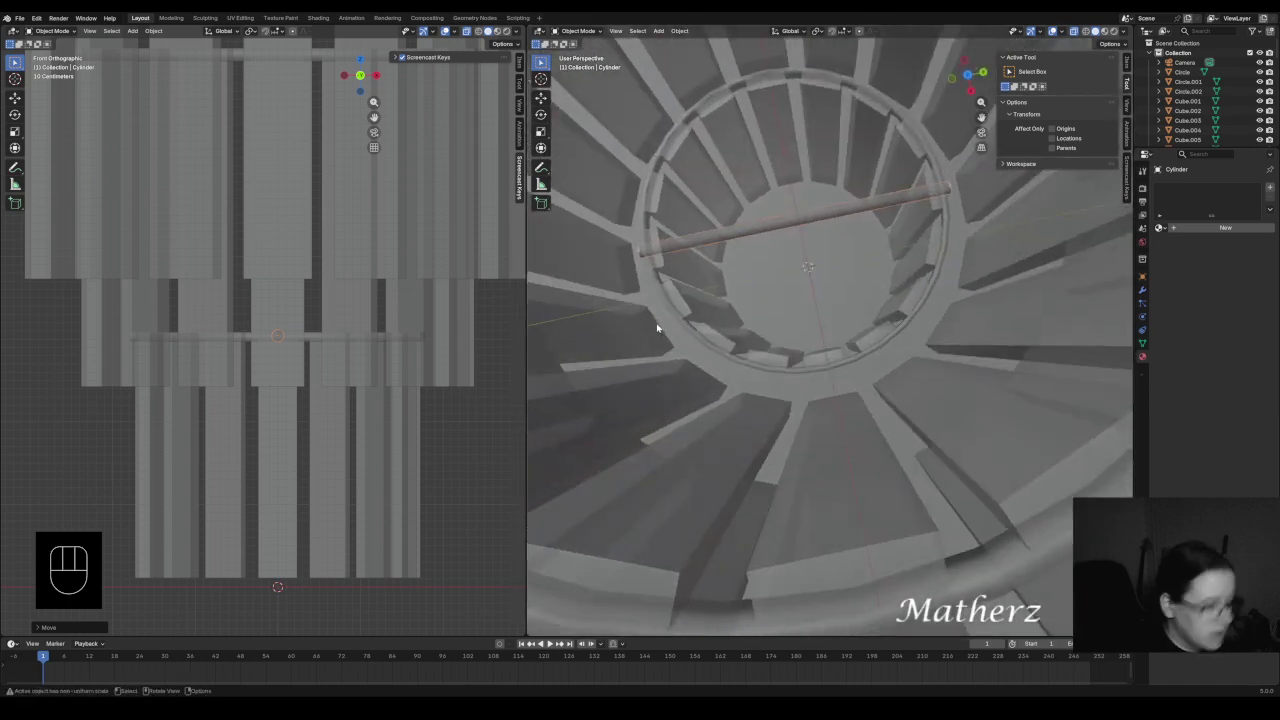
pyautogui.press('KP_7')
pyautogui.scroll(-2, 691, 308)
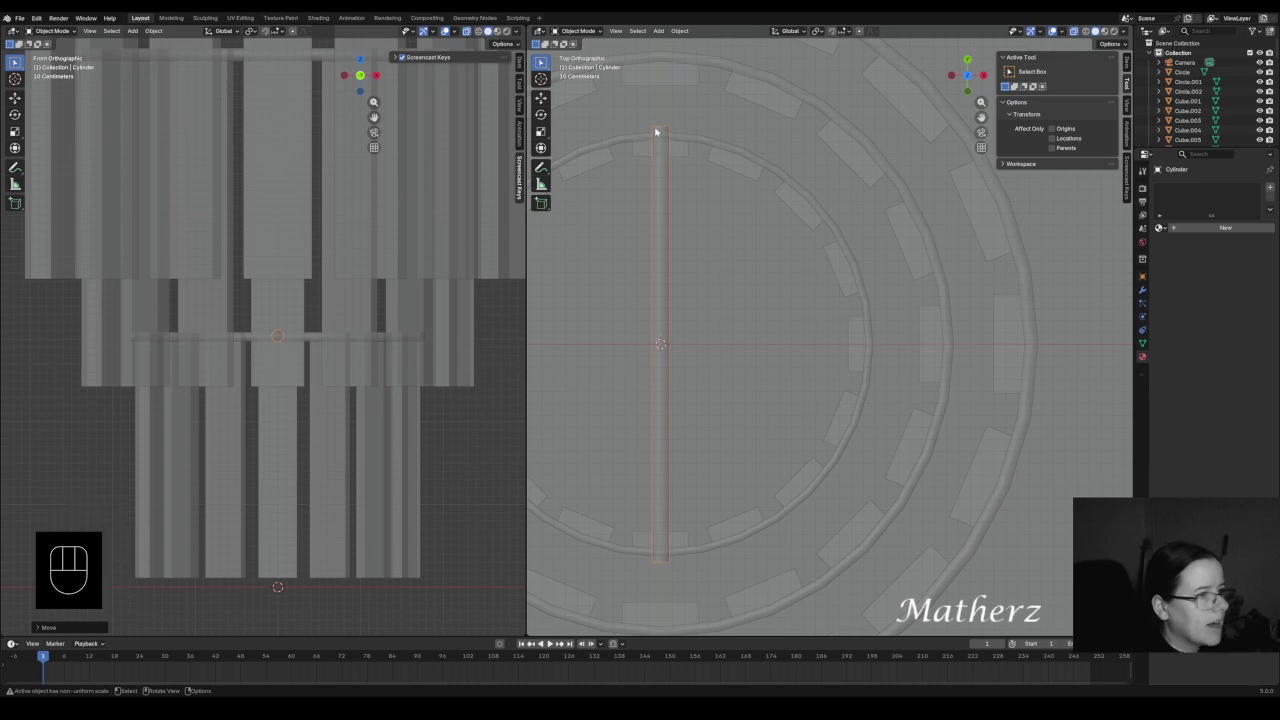
pyautogui.press('s')
pyautogui.moveTo(661, 535); pyautogui.dragTo(662, 522, button='middle')
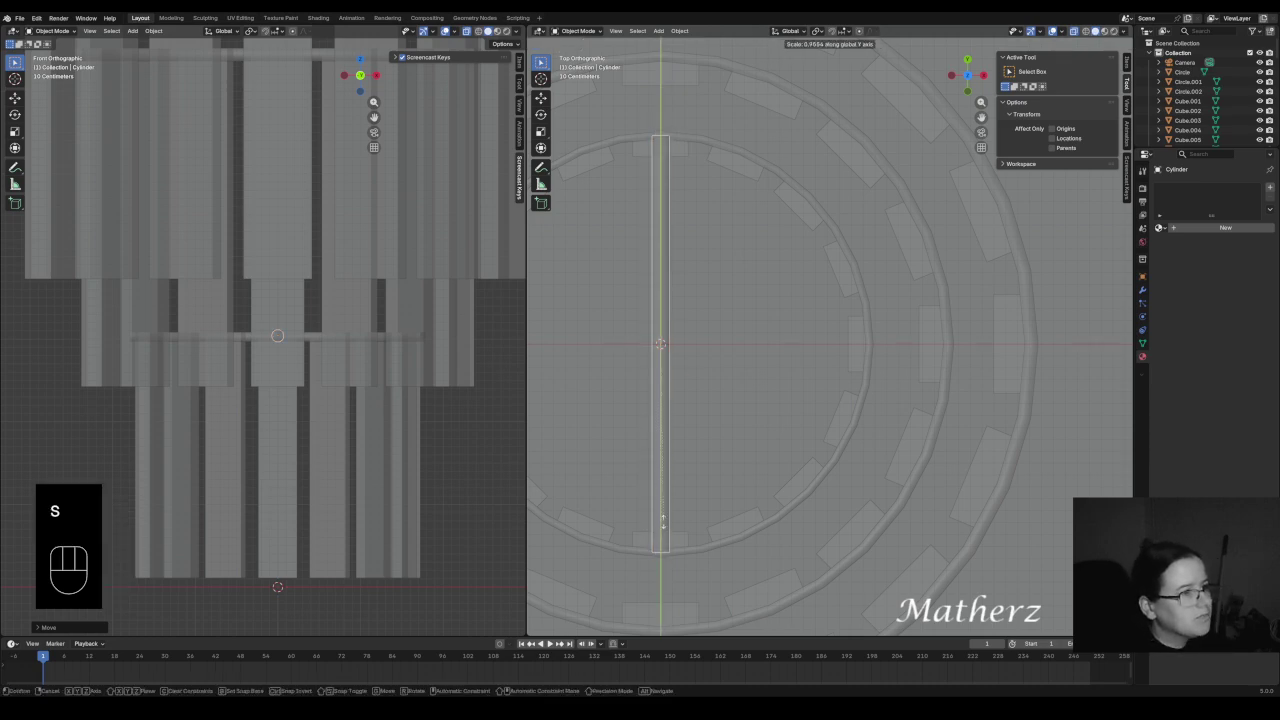
pyautogui.click(663, 524)
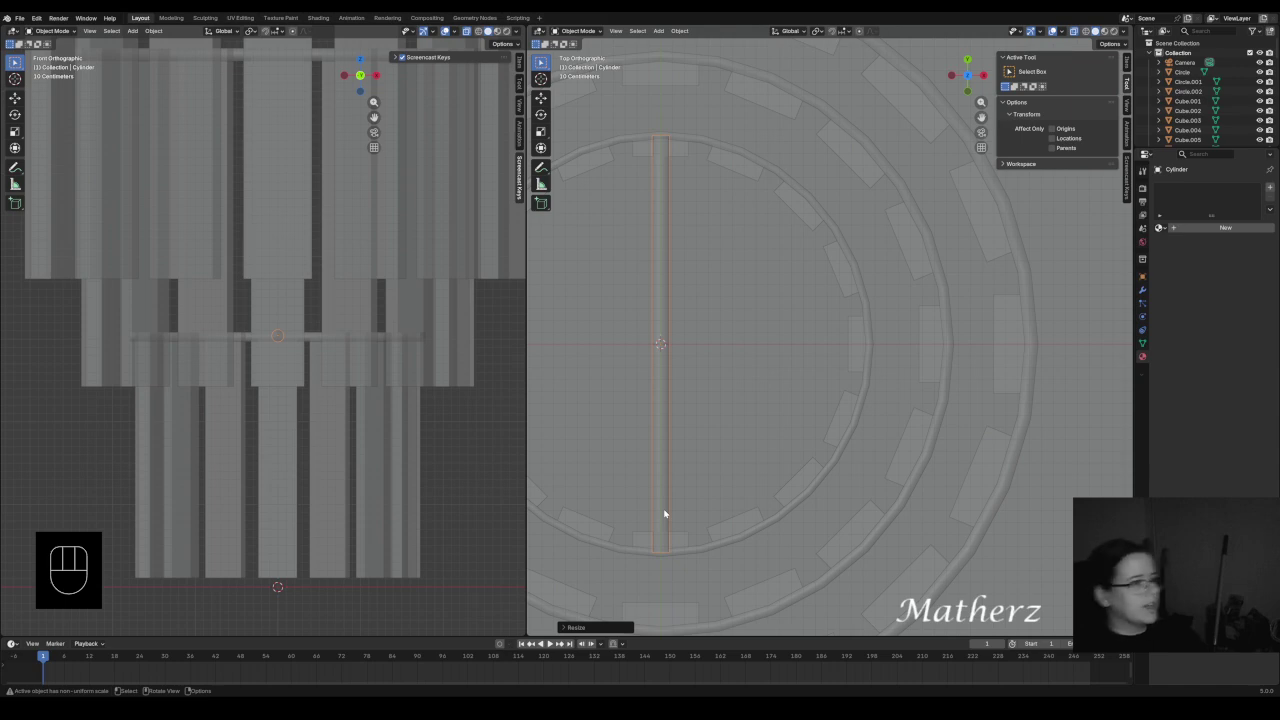
# - Duplicate the rod up along Z to the middle ring and stretch the copy along Y to that ring's diameter
pyautogui.scroll(-7, 700, 280)
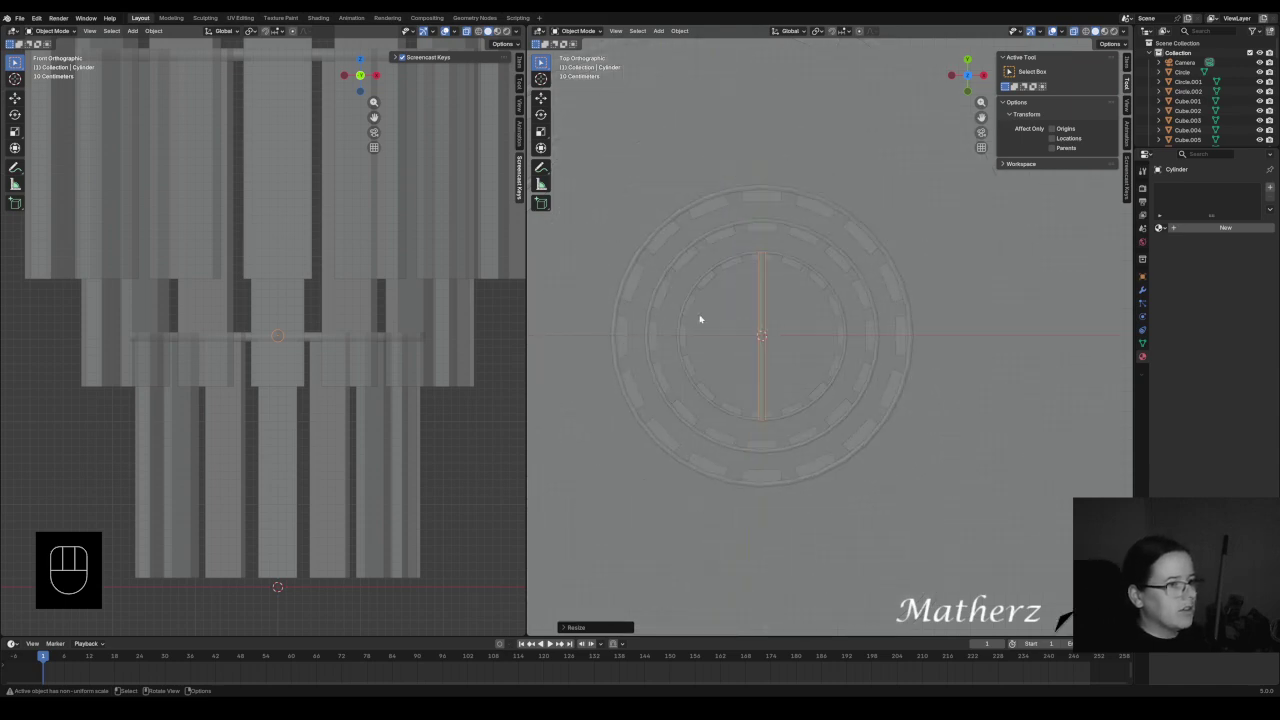
pyautogui.scroll(3, 772, 337)
pyautogui.scroll(-2, 393, 345)
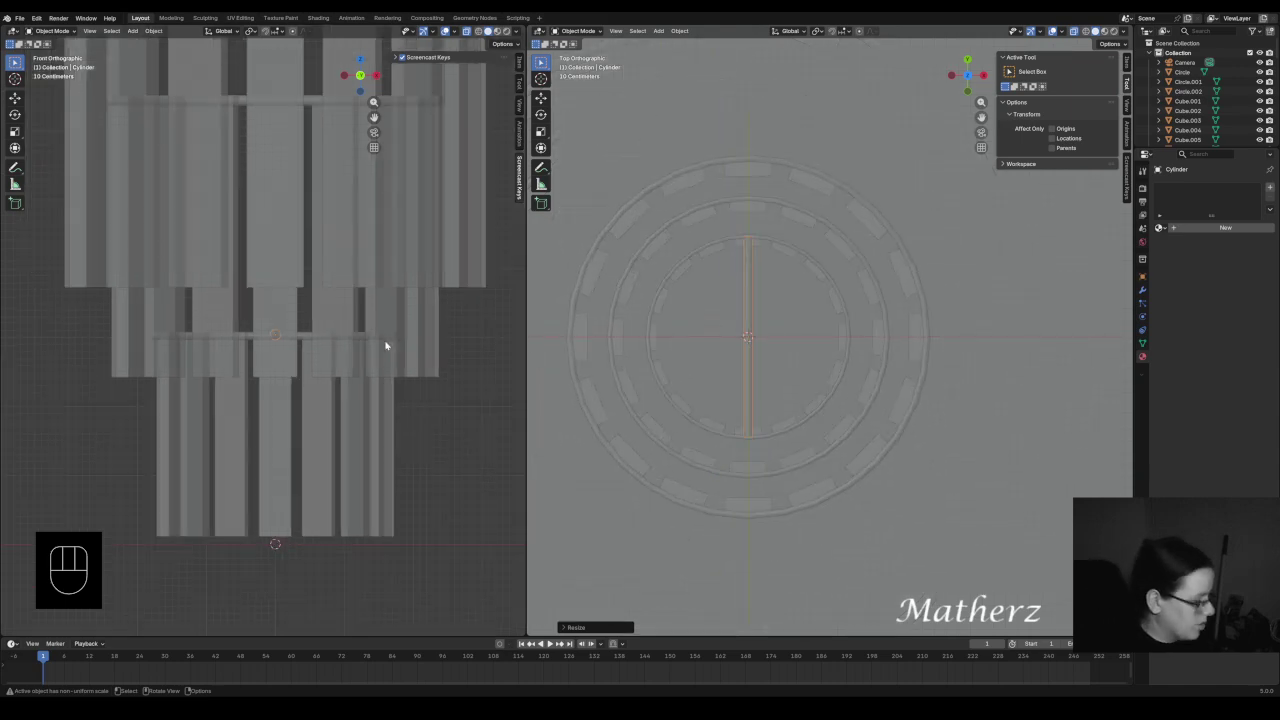
pyautogui.hotkey('shift', 'd')
pyautogui.press('z')
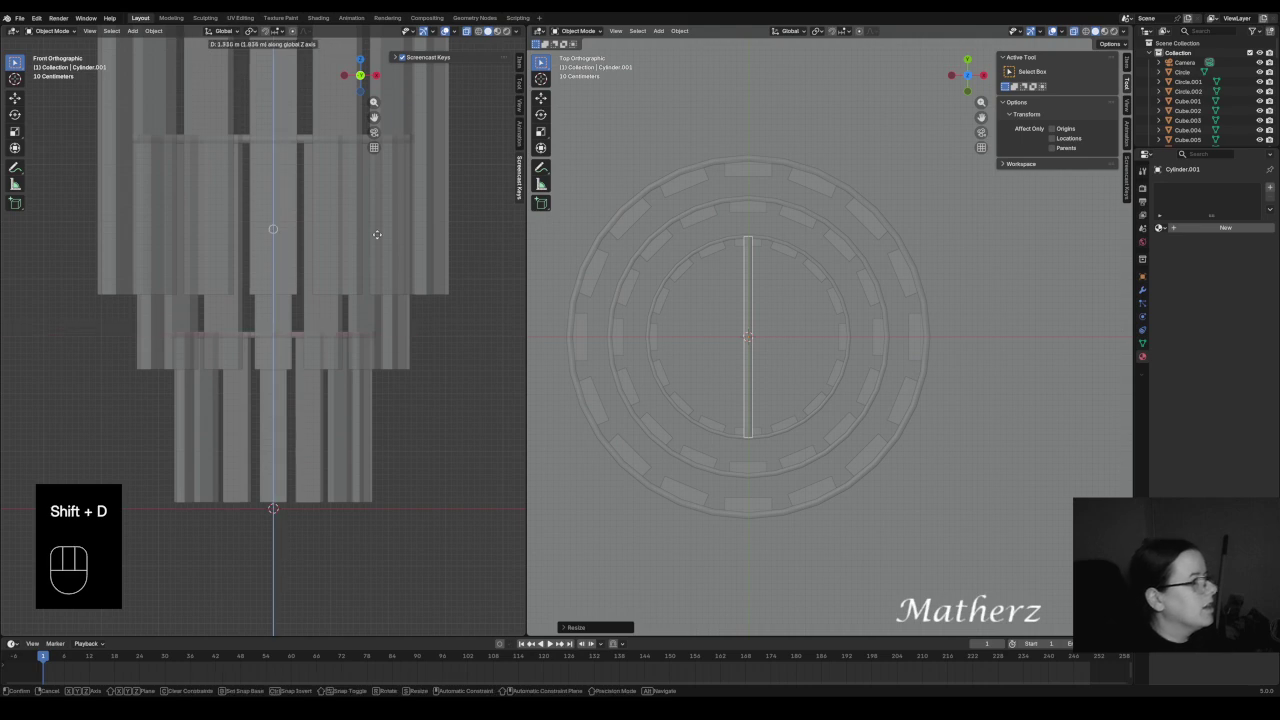
pyautogui.click(381, 147)
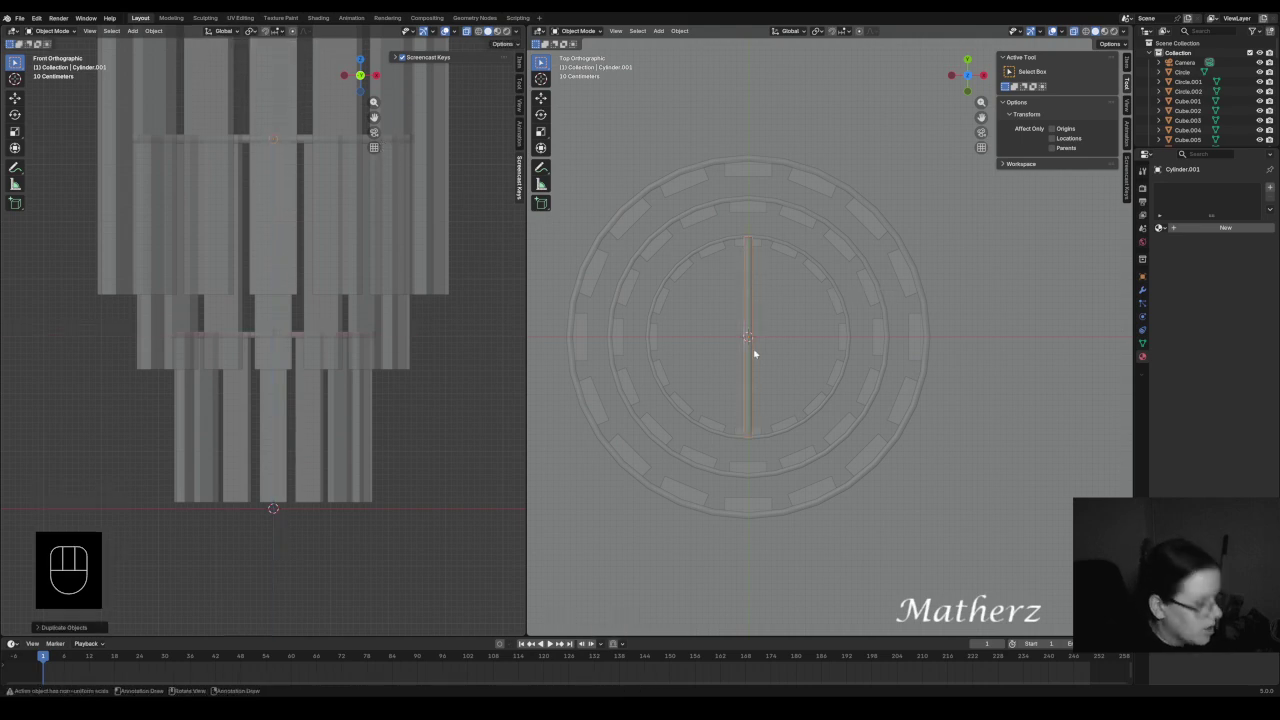
pyautogui.press('s')
pyautogui.press('y')
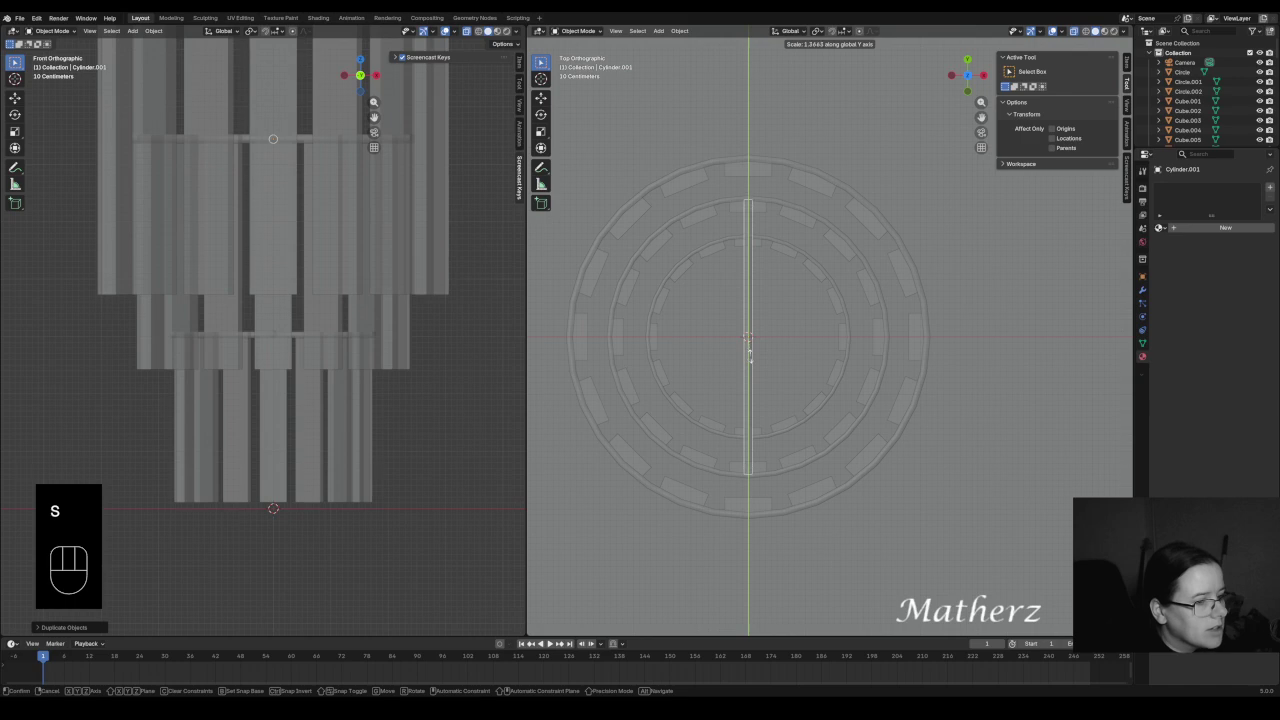
pyautogui.click(752, 360)
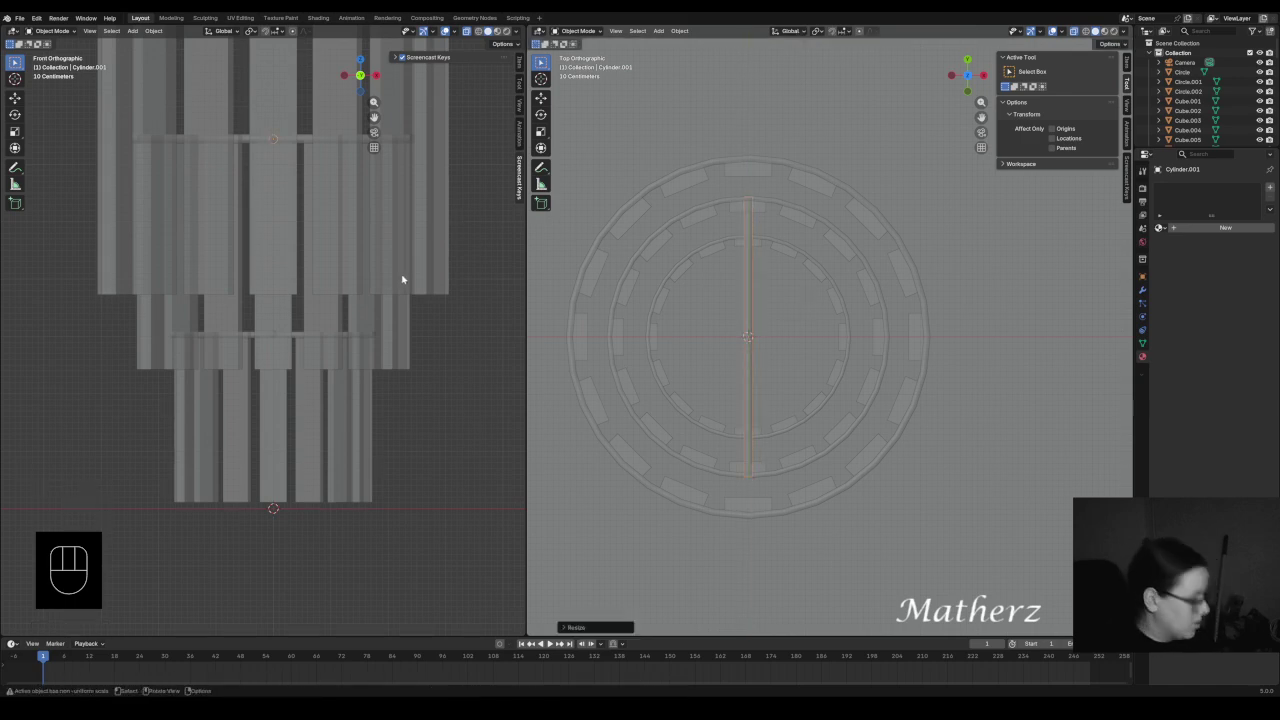
# - Duplicate the middle rod, raise the copy along Z to the largest ring and stretch it along Y to span it
pyautogui.hotkey('shift', 'd')
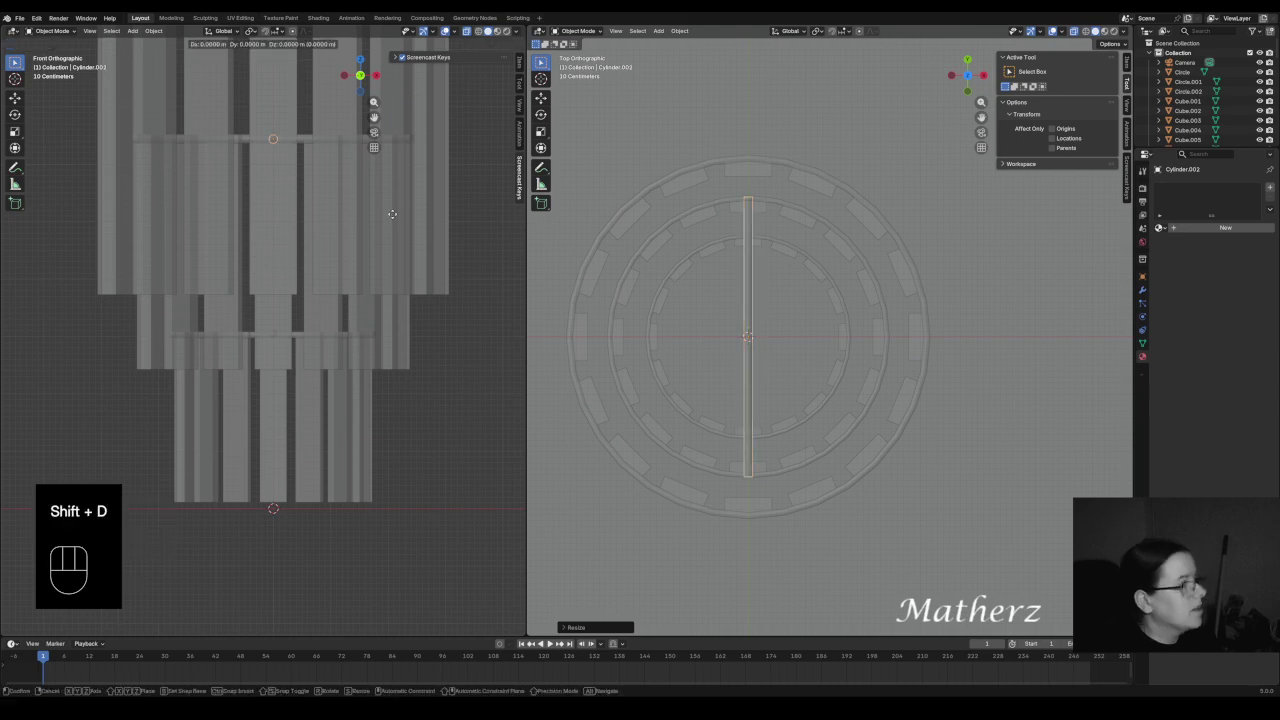
pyautogui.click(391, 214)
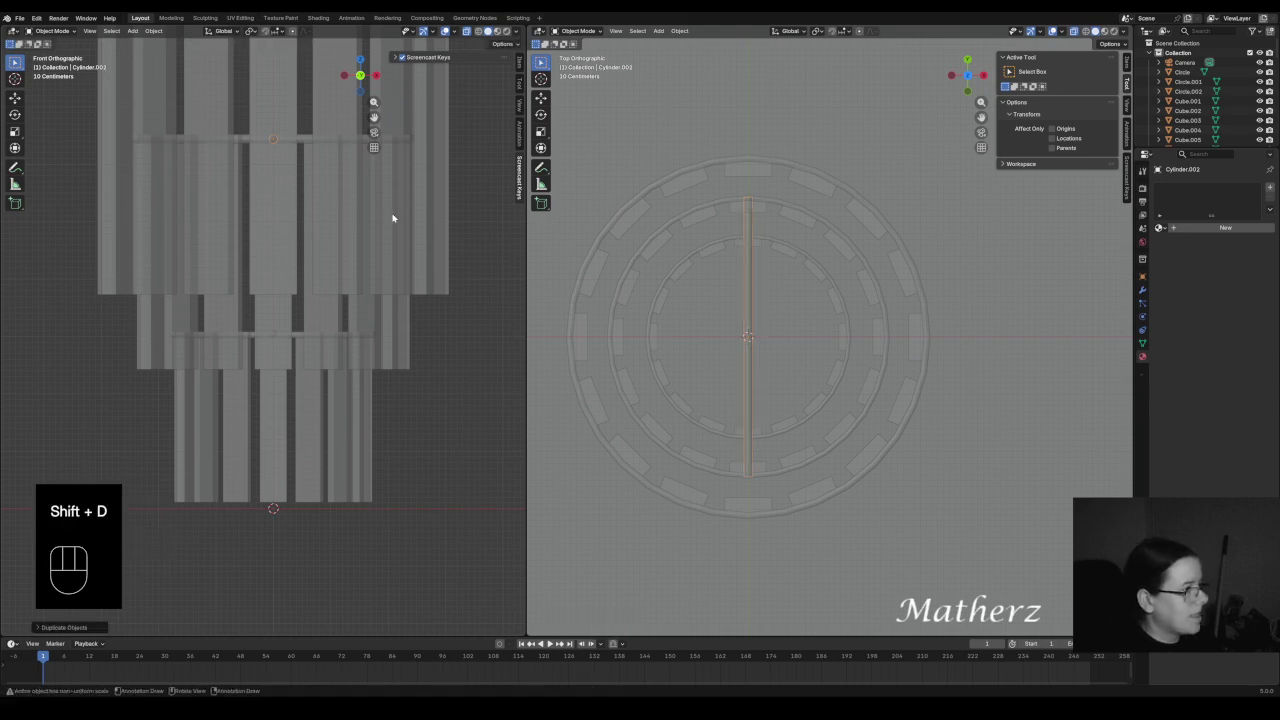
pyautogui.keyDown('shift'); pyautogui.moveTo(334, 149); pyautogui.dragTo(365, 410, button='middle'); pyautogui.keyUp('shift')
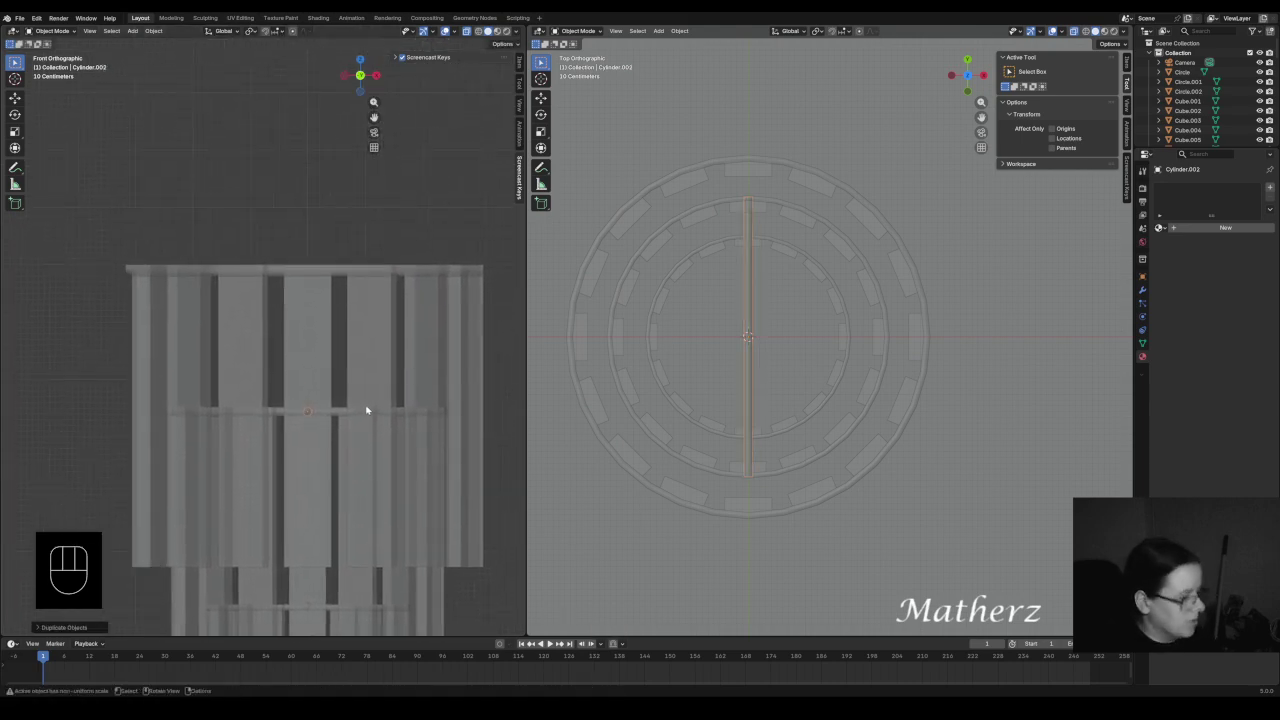
pyautogui.press('g')
pyautogui.middleClick(367, 276)
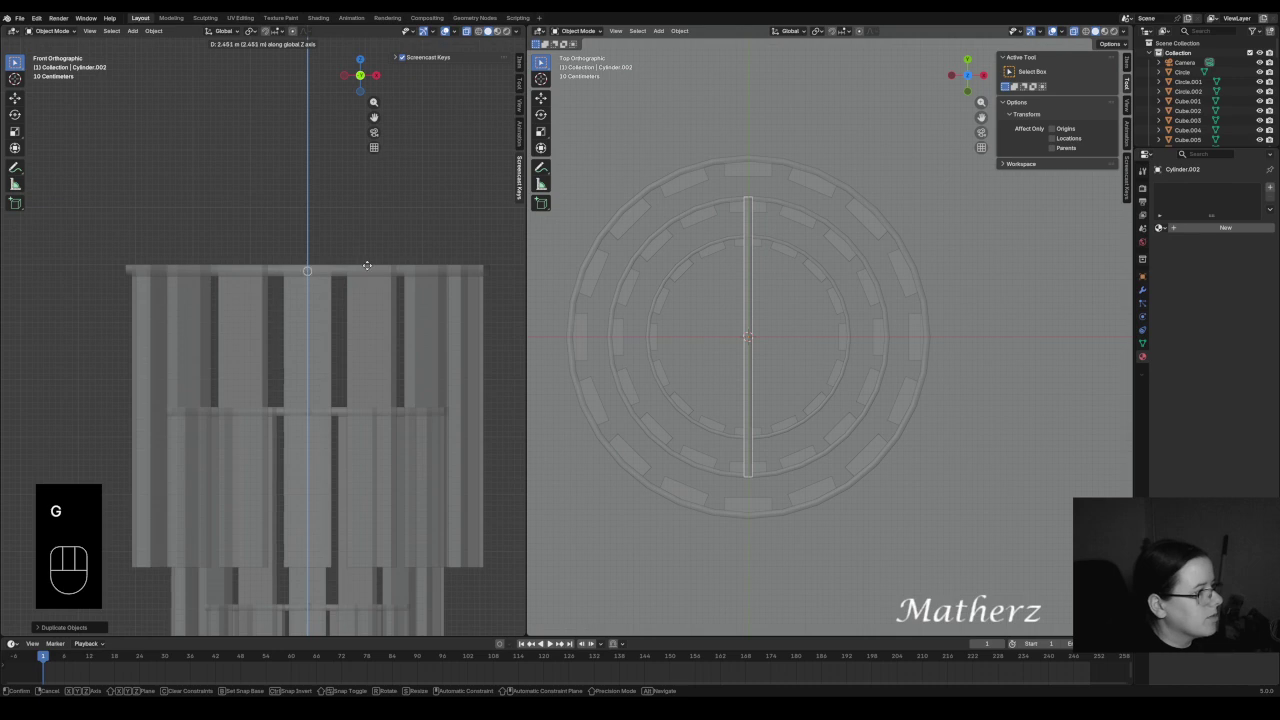
pyautogui.click(366, 267)
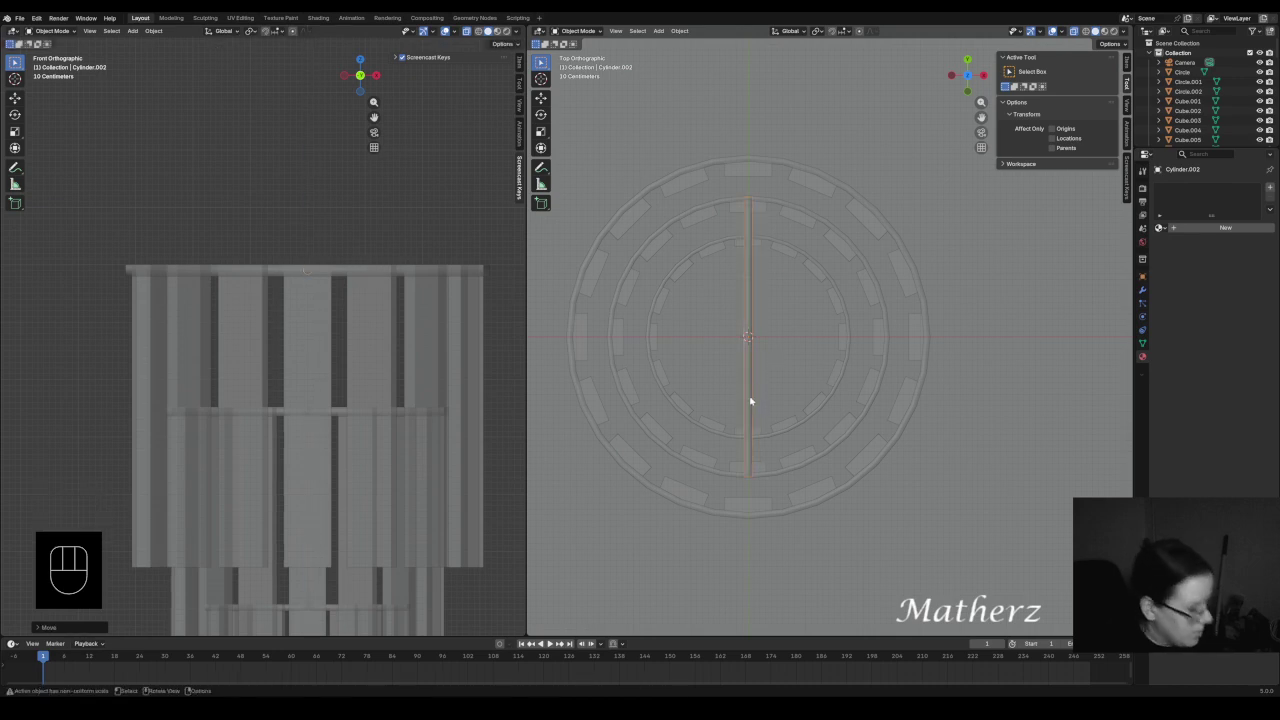
pyautogui.press('s')
pyautogui.press('y')
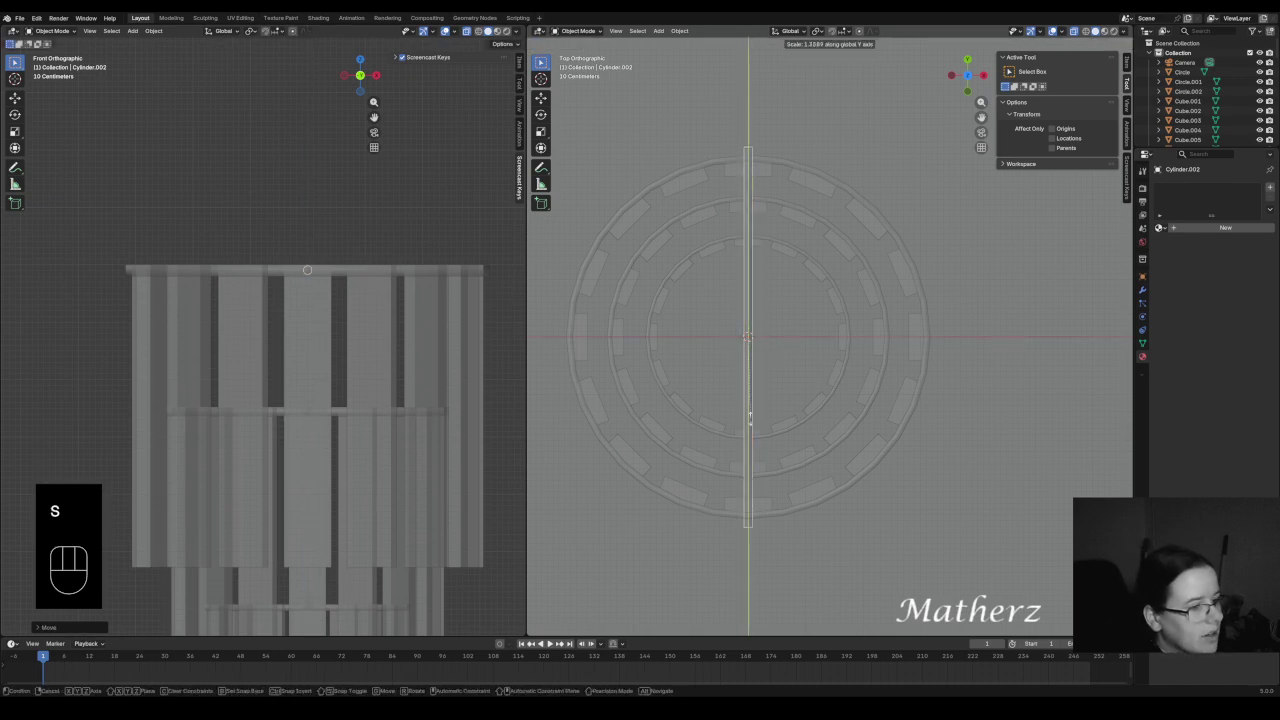
pyautogui.click(749, 412)
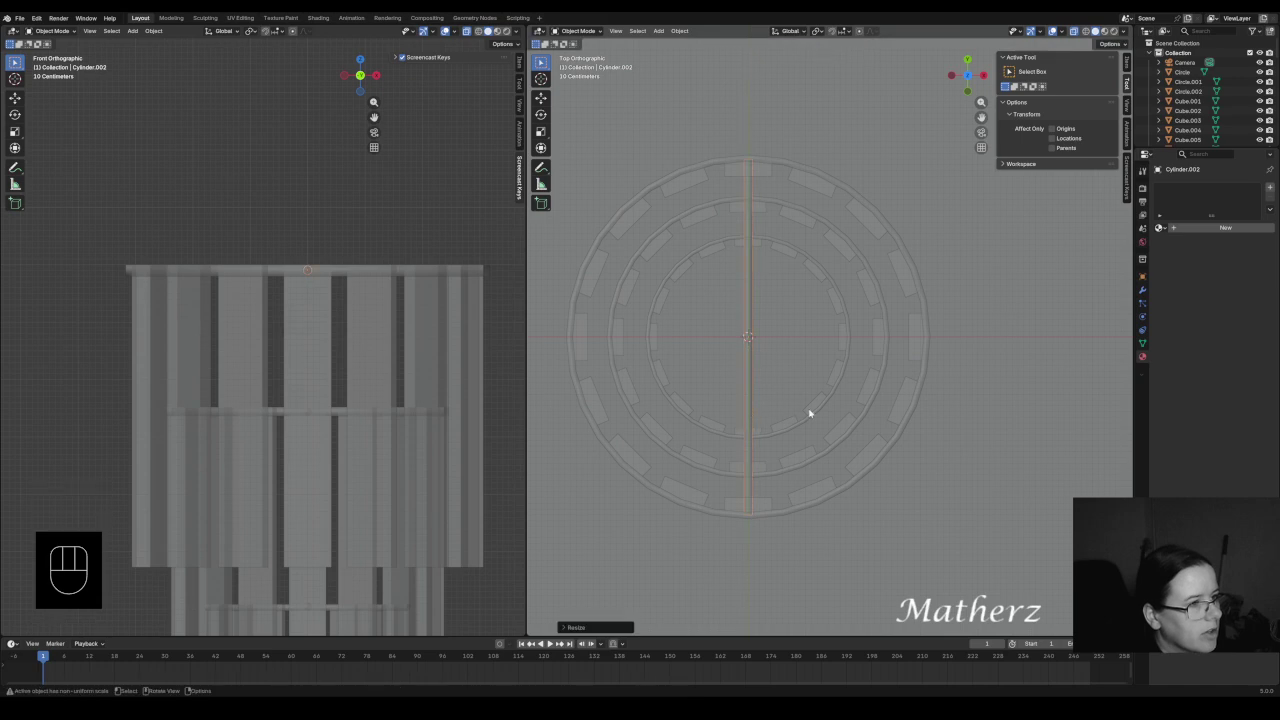
# - Assign the existing Gold material to each of the three rods spanning the rings
pyautogui.moveTo(808, 414); pyautogui.dragTo(610, 404, button='middle')
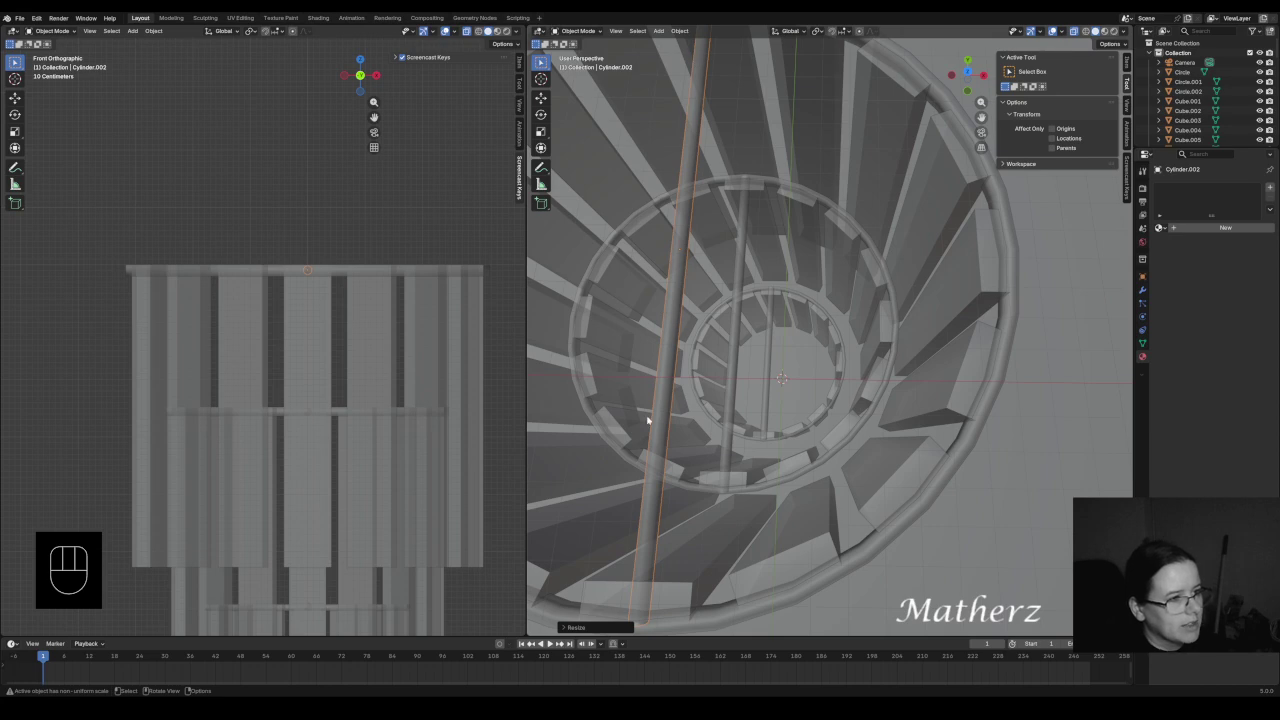
pyautogui.scroll(-6, 650, 418)
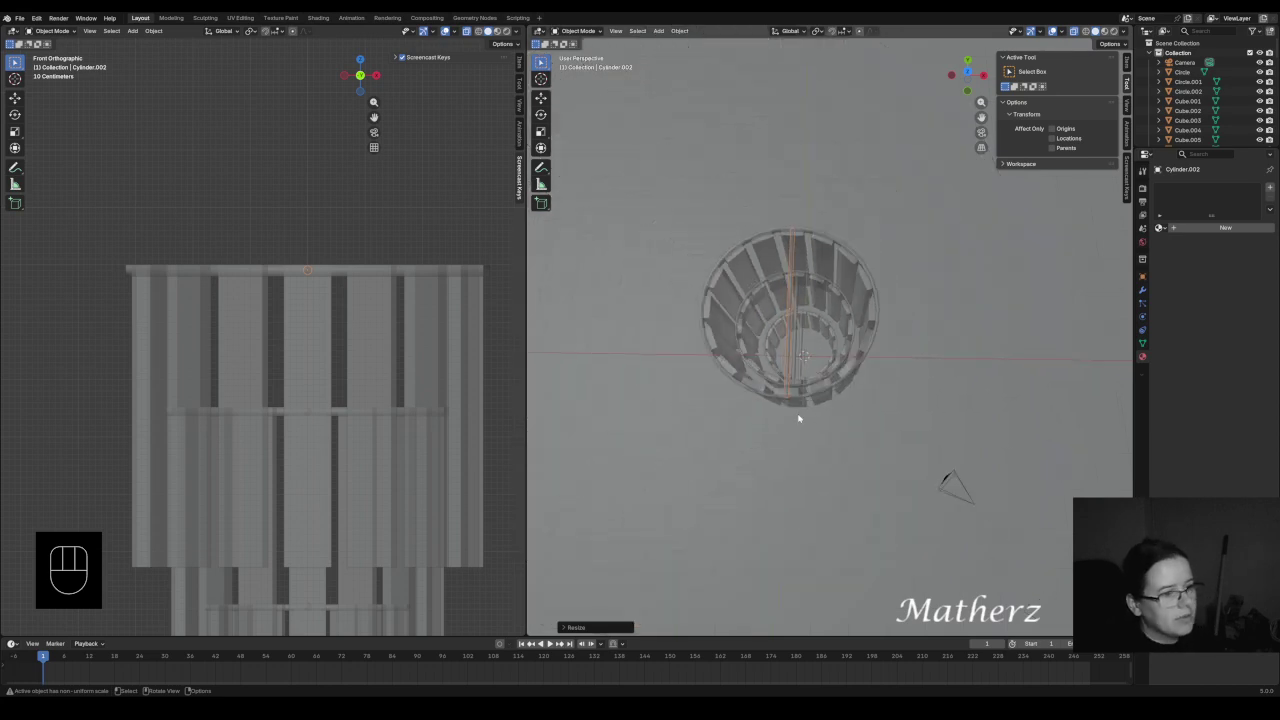
pyautogui.scroll(6, 798, 418)
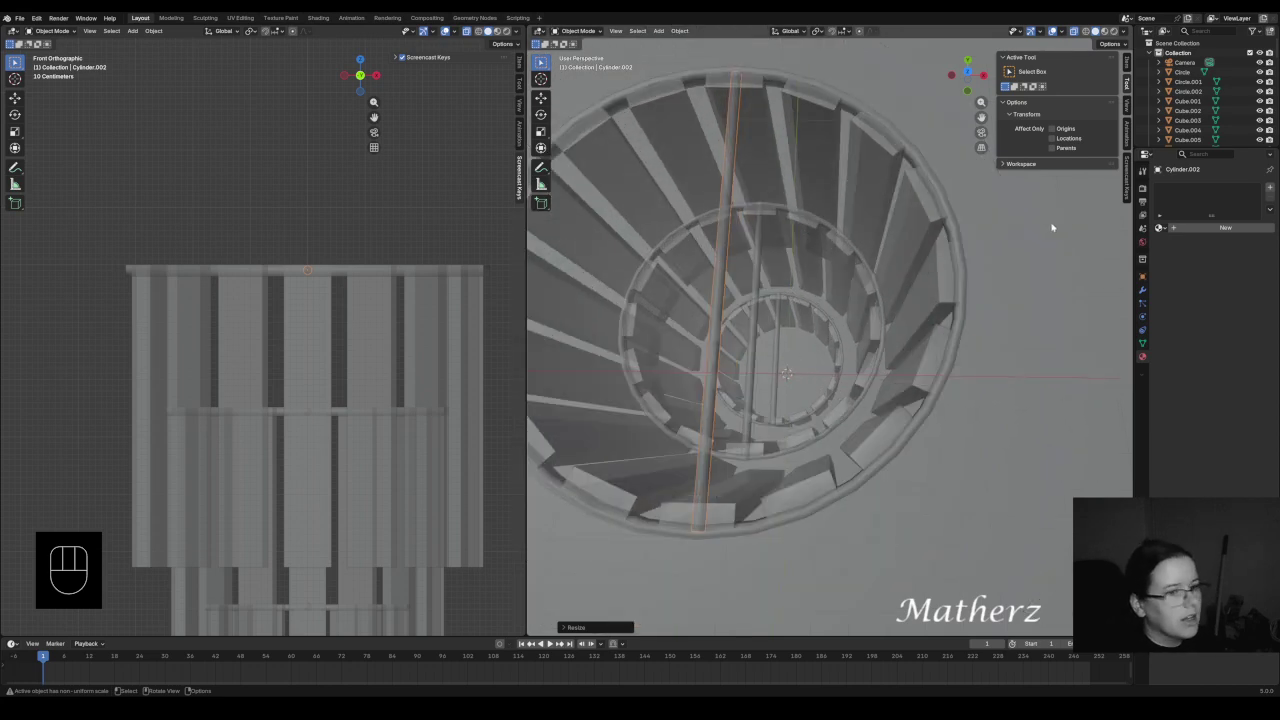
pyautogui.click(1160, 228)
pyautogui.click(1120, 250)
pyautogui.click(751, 307)
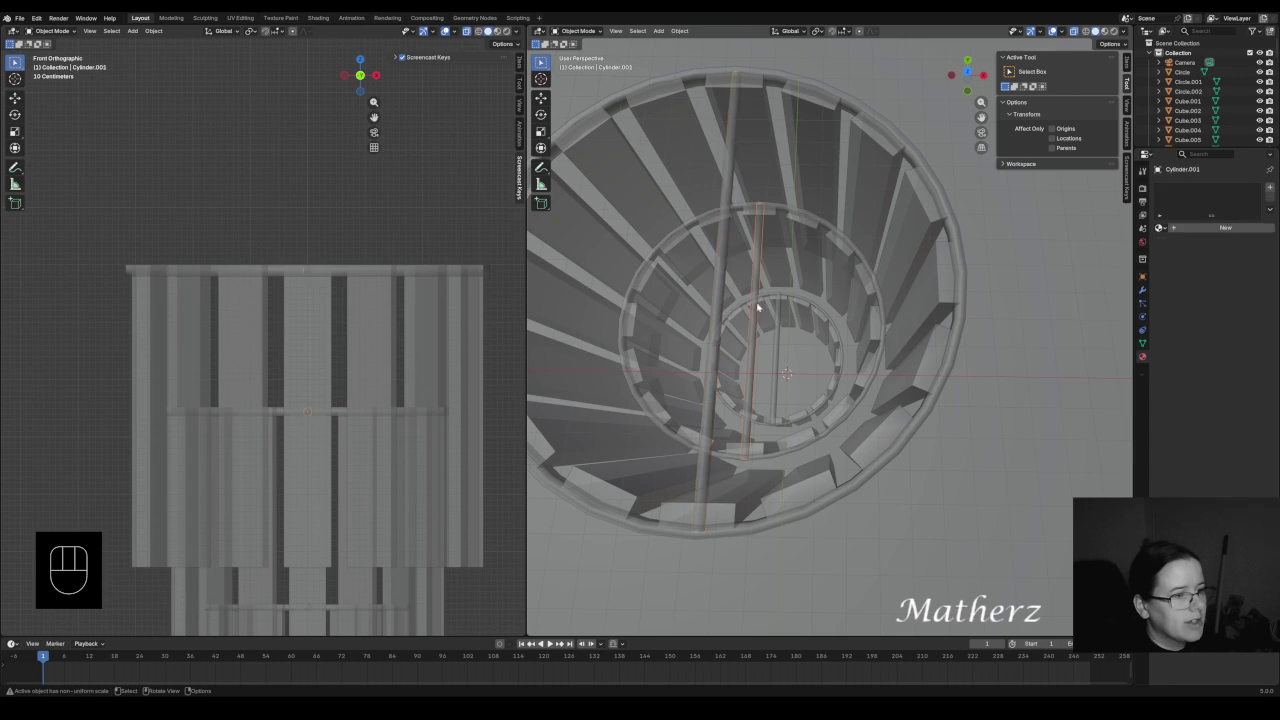
pyautogui.click(1160, 228)
pyautogui.click(1145, 252)
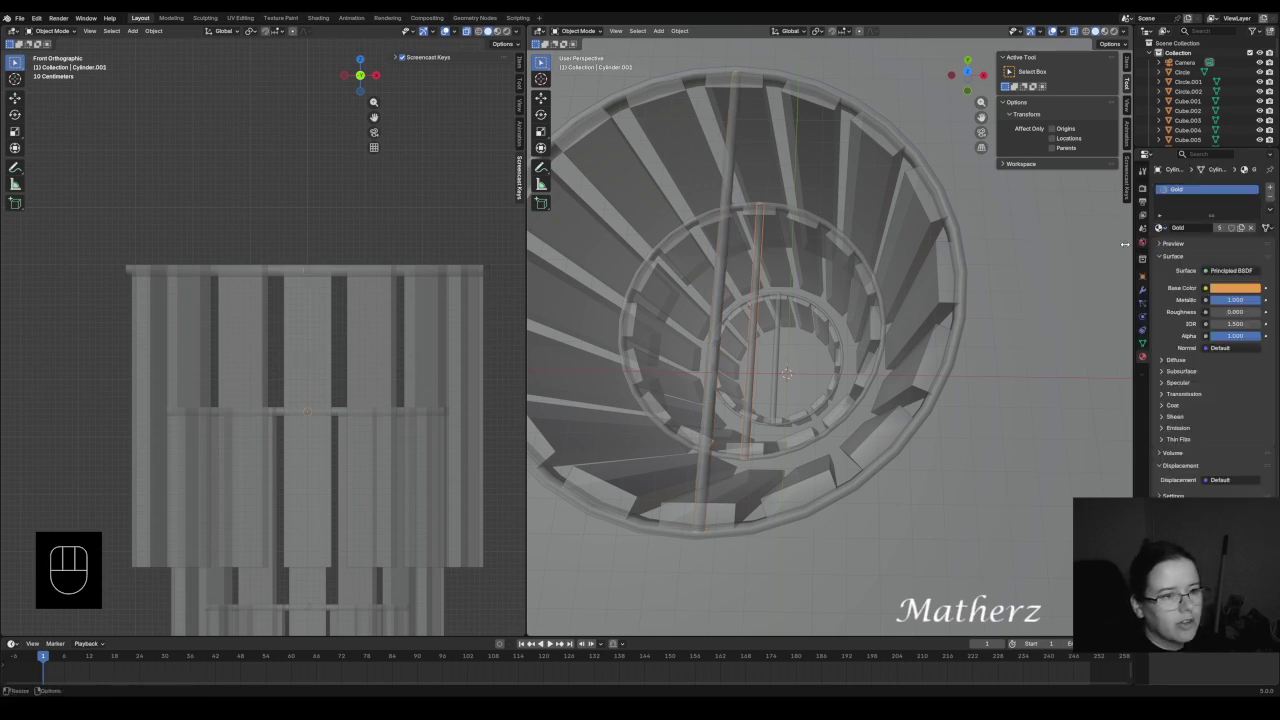
pyautogui.click(778, 320)
pyautogui.click(1160, 228)
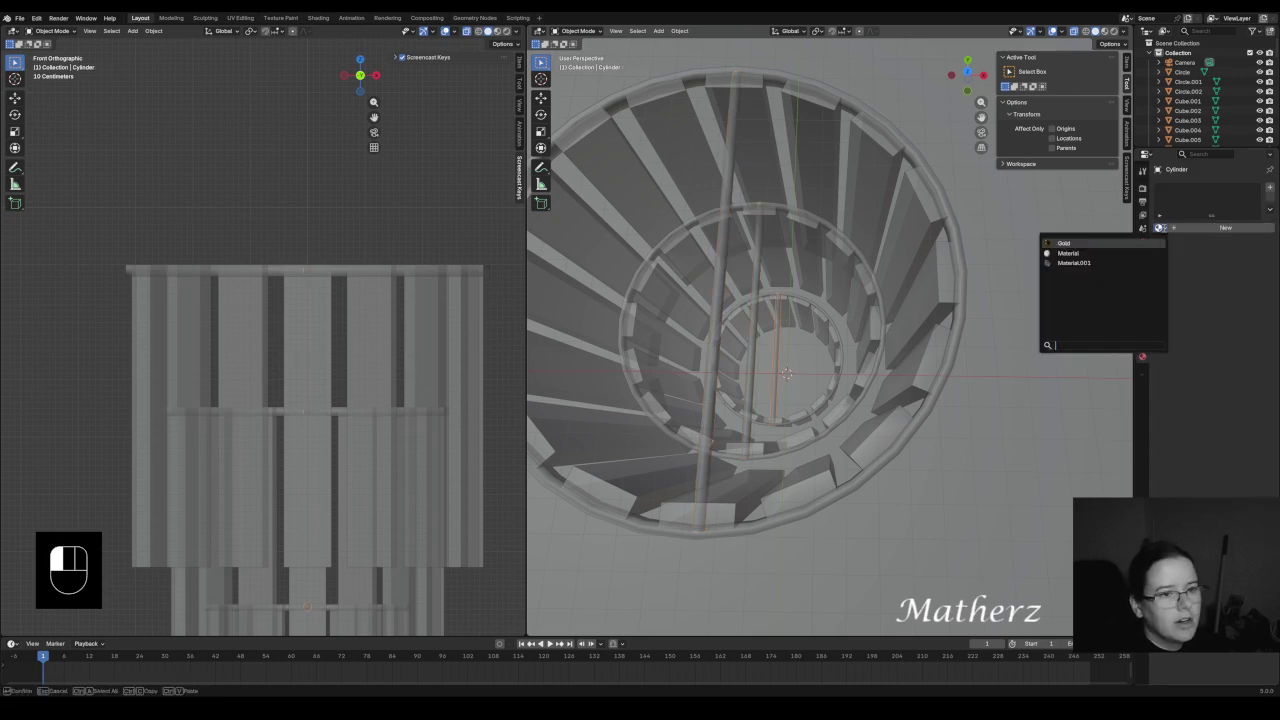
pyautogui.click(1155, 243)
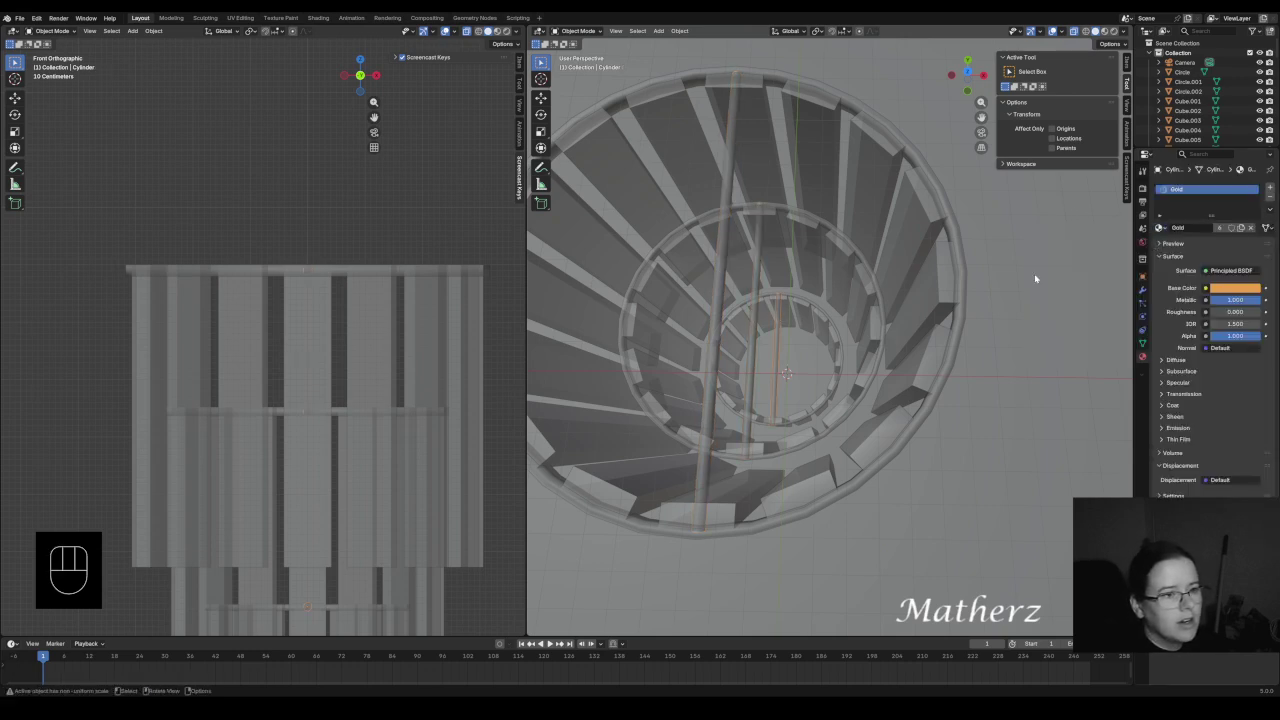
# - Duplicate the largest ring's rod above the chandelier along Z and rotate the copy 90 degrees about X to stand upright
pyautogui.click(716, 291)
pyautogui.moveTo(846, 372); pyautogui.dragTo(813, 386, button='middle')
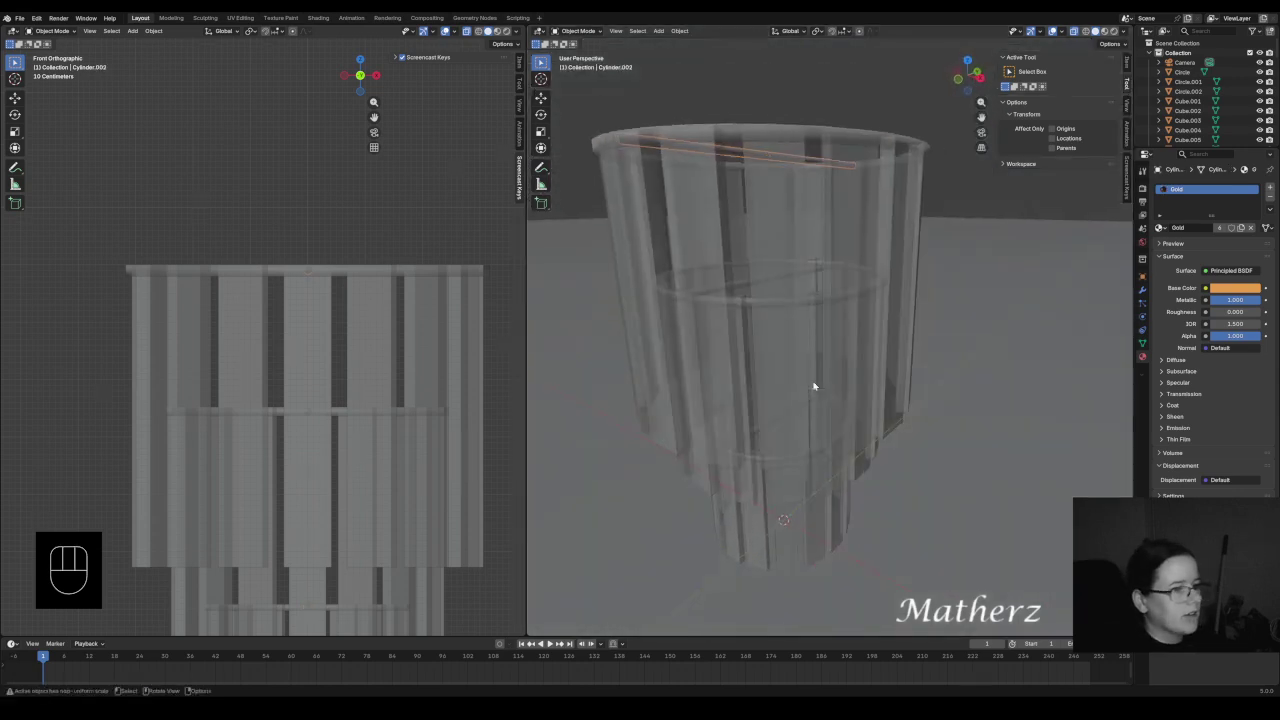
pyautogui.scroll(-4, 807, 346)
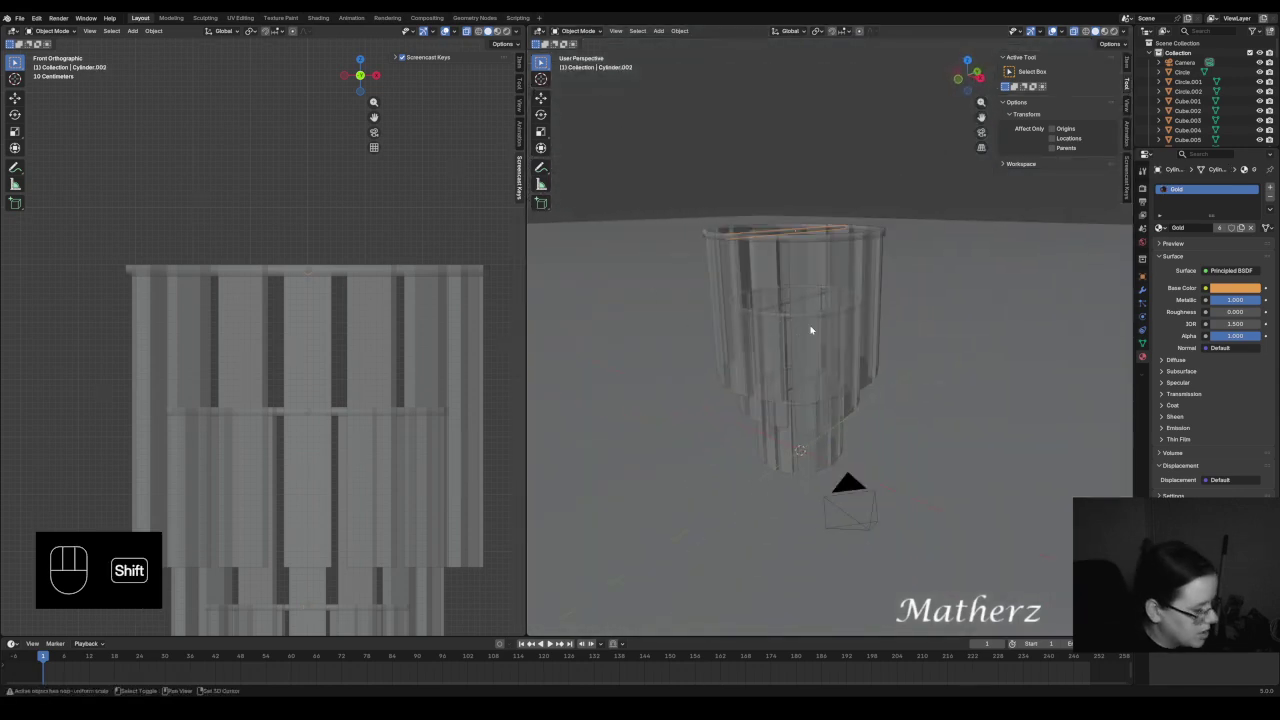
pyautogui.hotkey('shift', 'd')
pyautogui.press('z')
pyautogui.click(811, 268)
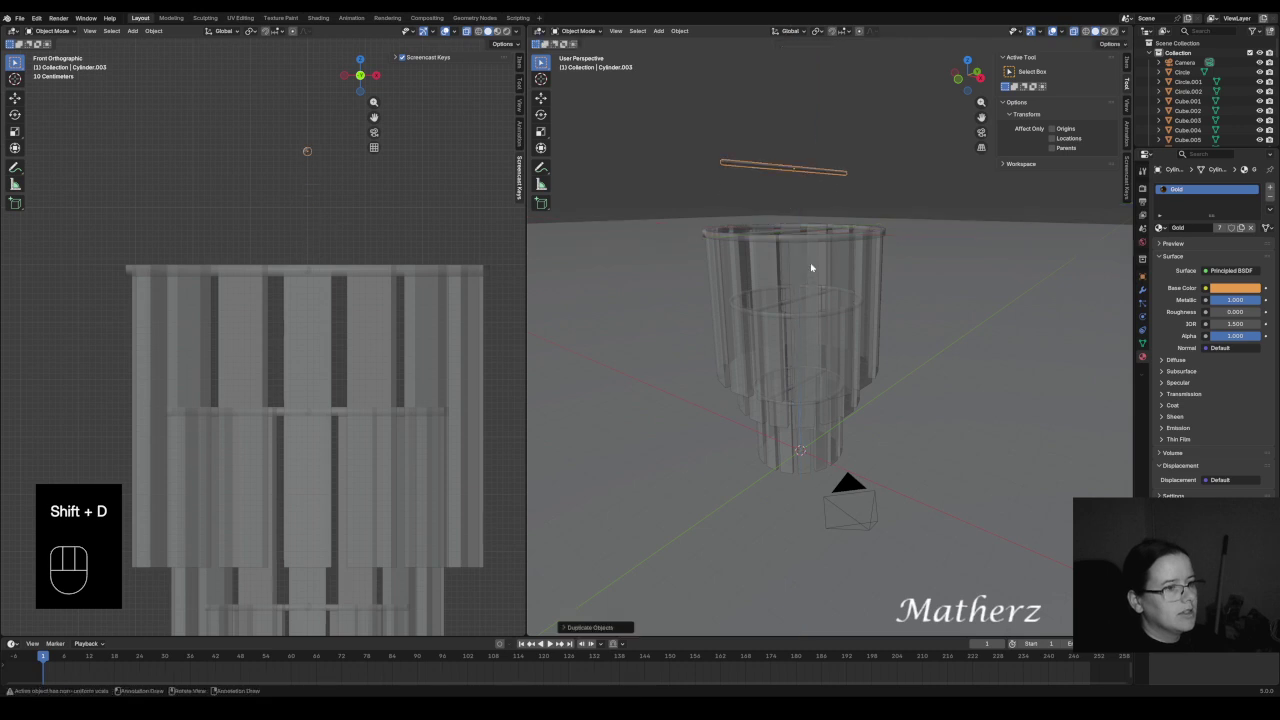
pyautogui.press('r')
pyautogui.write('xis')
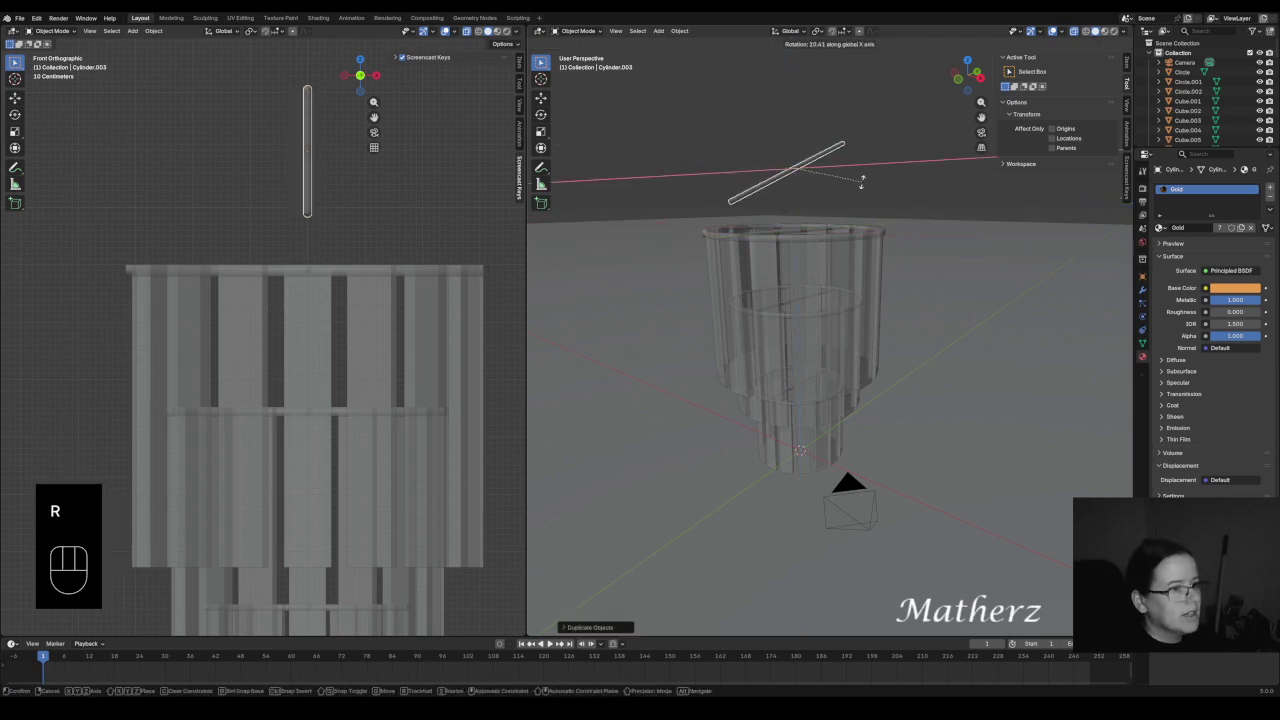
pyautogui.write('90')
pyautogui.click(862, 180)
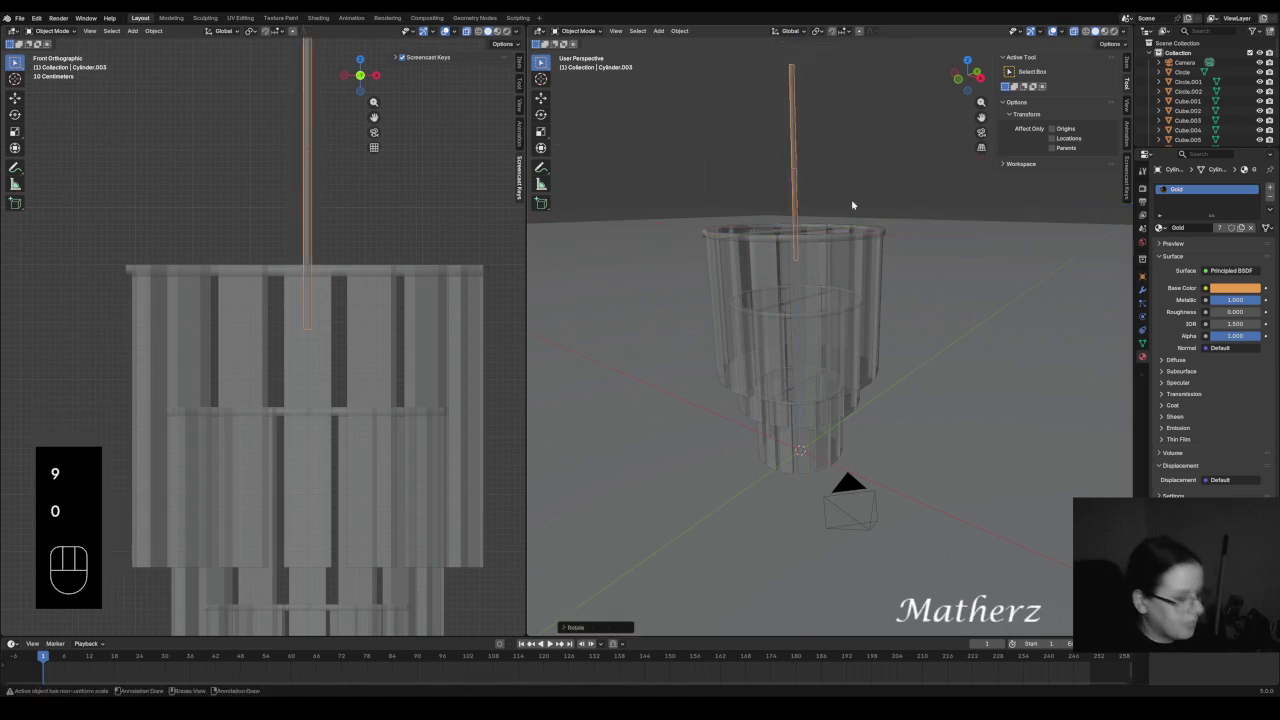
# - Scale up the upright hanging rod and lower it along Z until its lower end reaches the smallest ring
pyautogui.press('s')
pyautogui.click(888, 225)
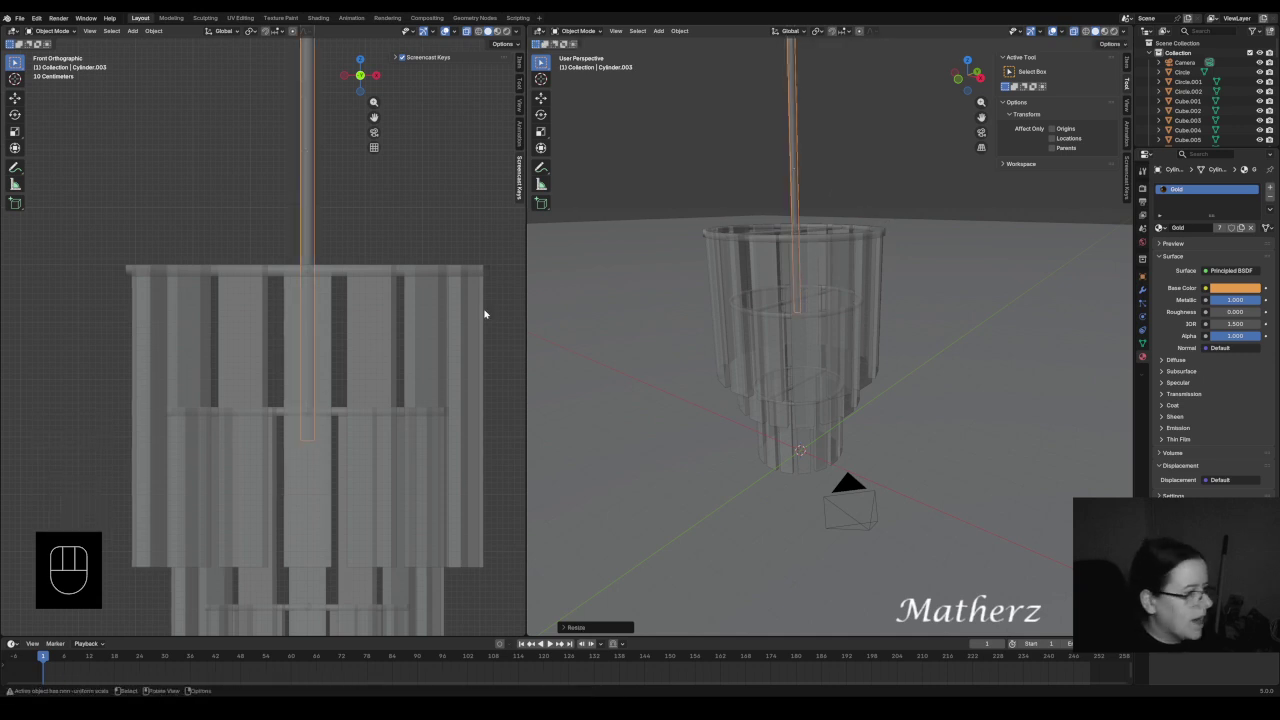
pyautogui.keyDown('shift'); pyautogui.moveTo(350, 493); pyautogui.dragTo(372, 325, button='middle'); pyautogui.keyUp('shift')
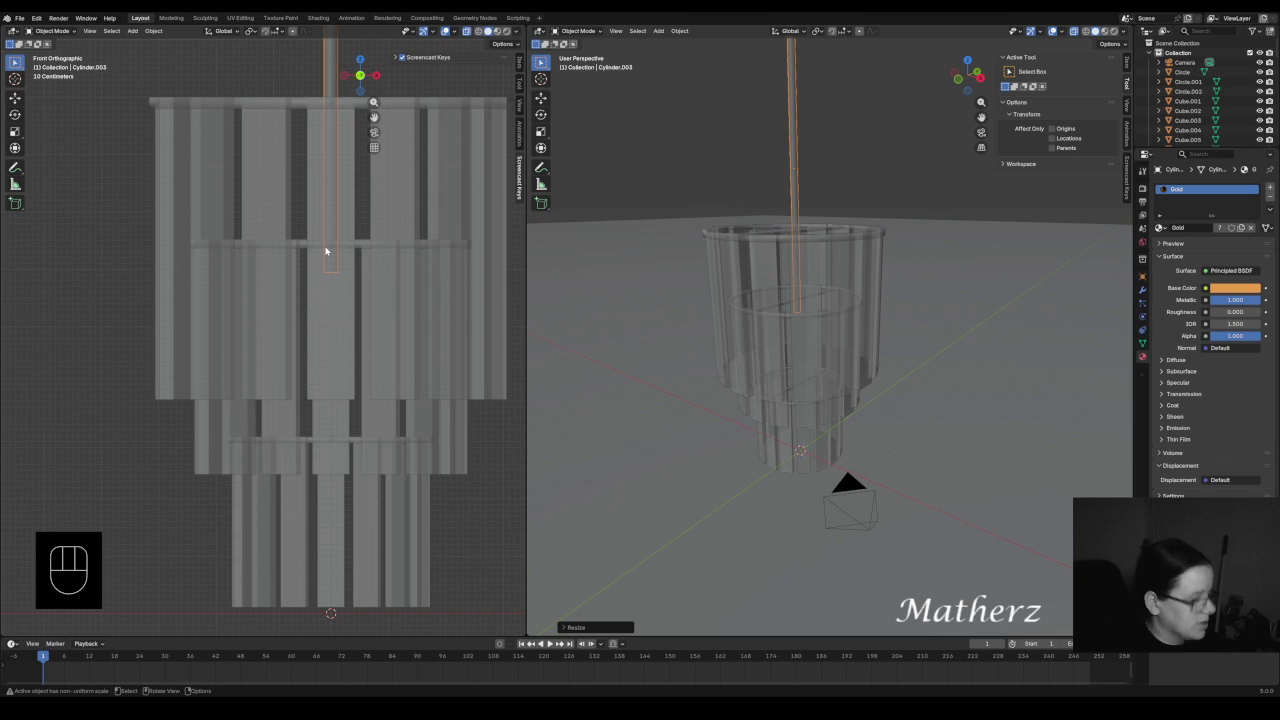
pyautogui.press('g')
pyautogui.middleClick(328, 285)
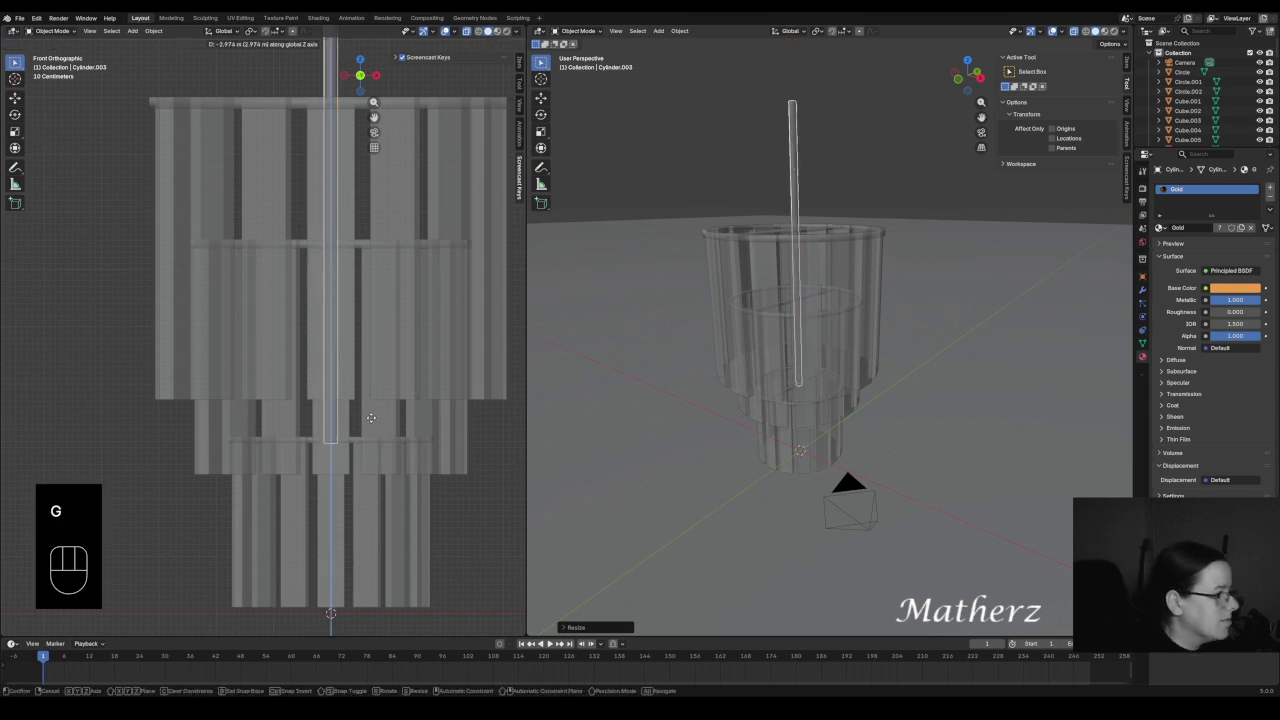
pyautogui.rightClick(370, 418)
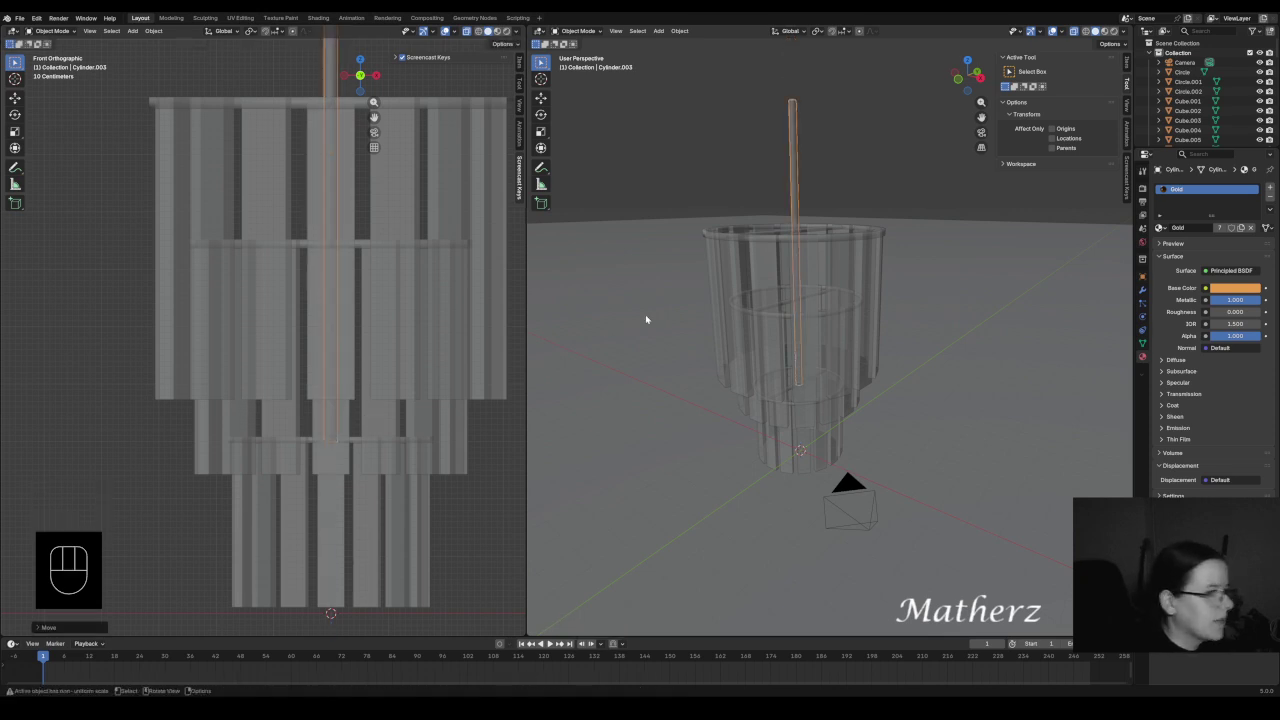
# - Check the chandelier in rendered shading and switch the perspective viewport to Material Preview
pyautogui.click(856, 195)
pyautogui.moveTo(843, 300); pyautogui.dragTo(837, 314, button='middle')
pyautogui.click(1113, 32)
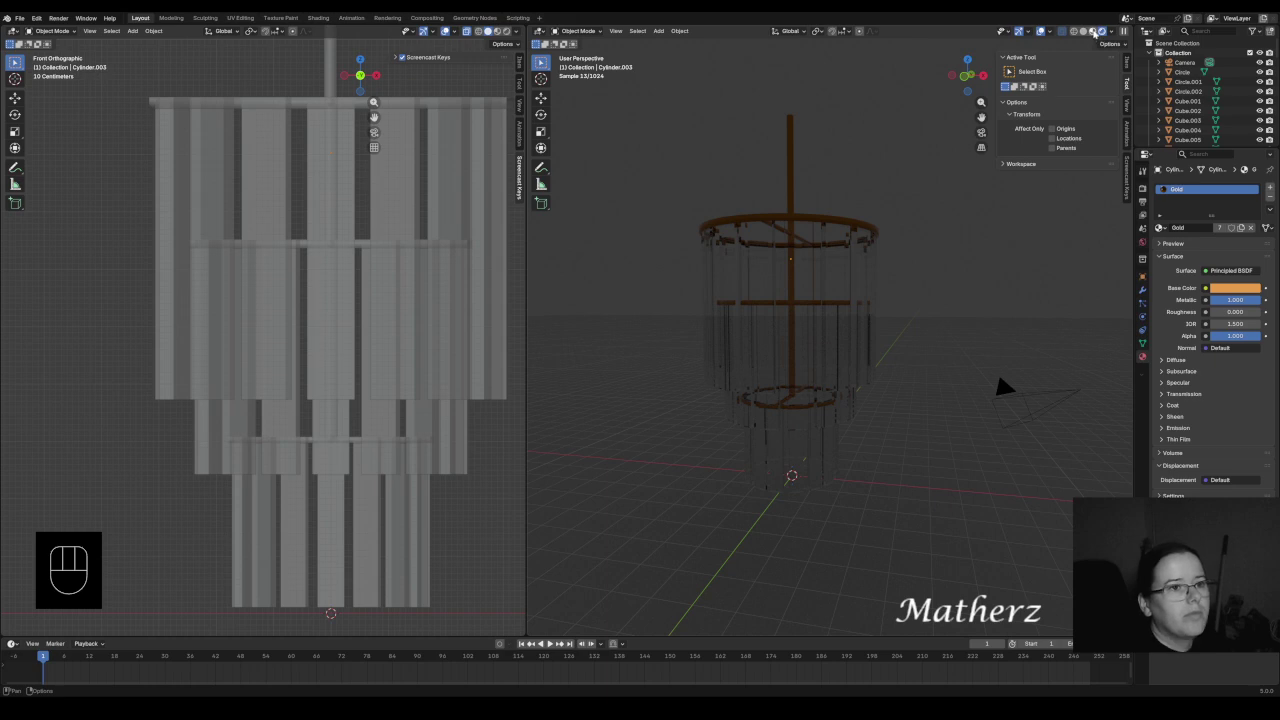
pyautogui.moveTo(928, 228); pyautogui.dragTo(994, 263, button='middle')
pyautogui.click(1092, 31)
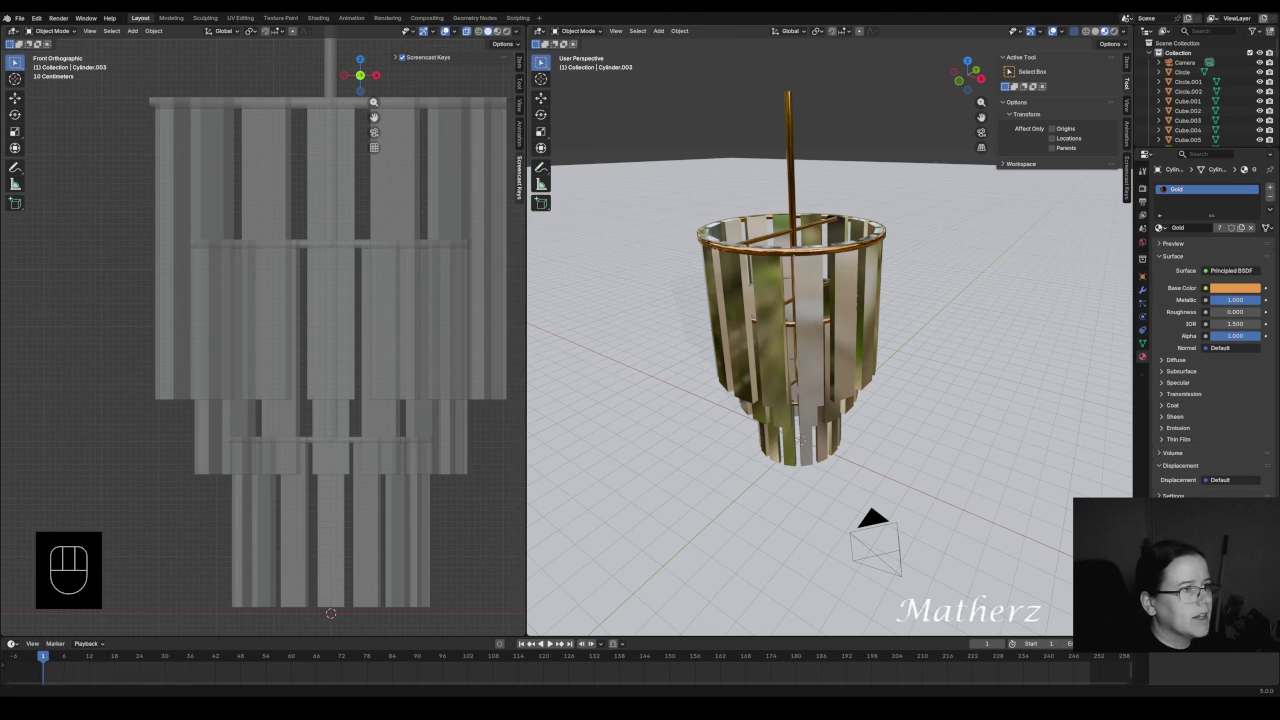
# - Add an ico sphere, raise it onto the hanging rod above the largest ring and scale it down to about 0.42
pyautogui.click(658, 31)
pyautogui.moveTo(673, 42)
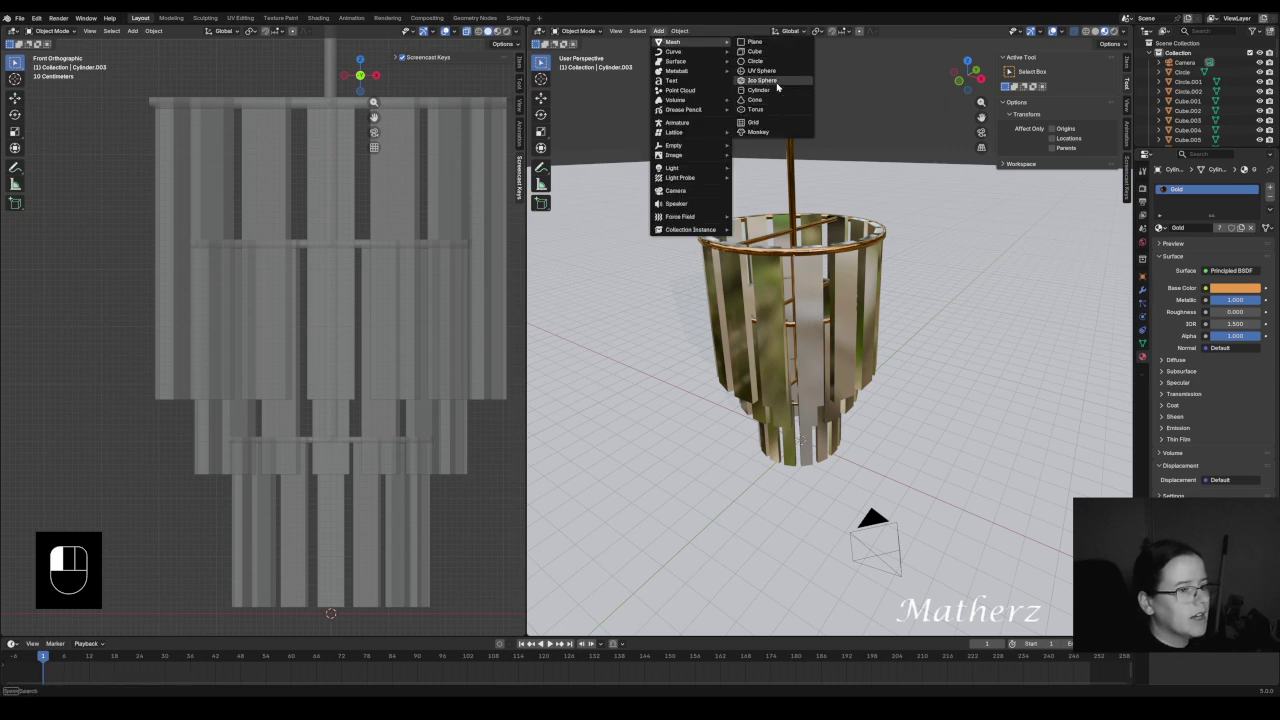
pyautogui.click(776, 82)
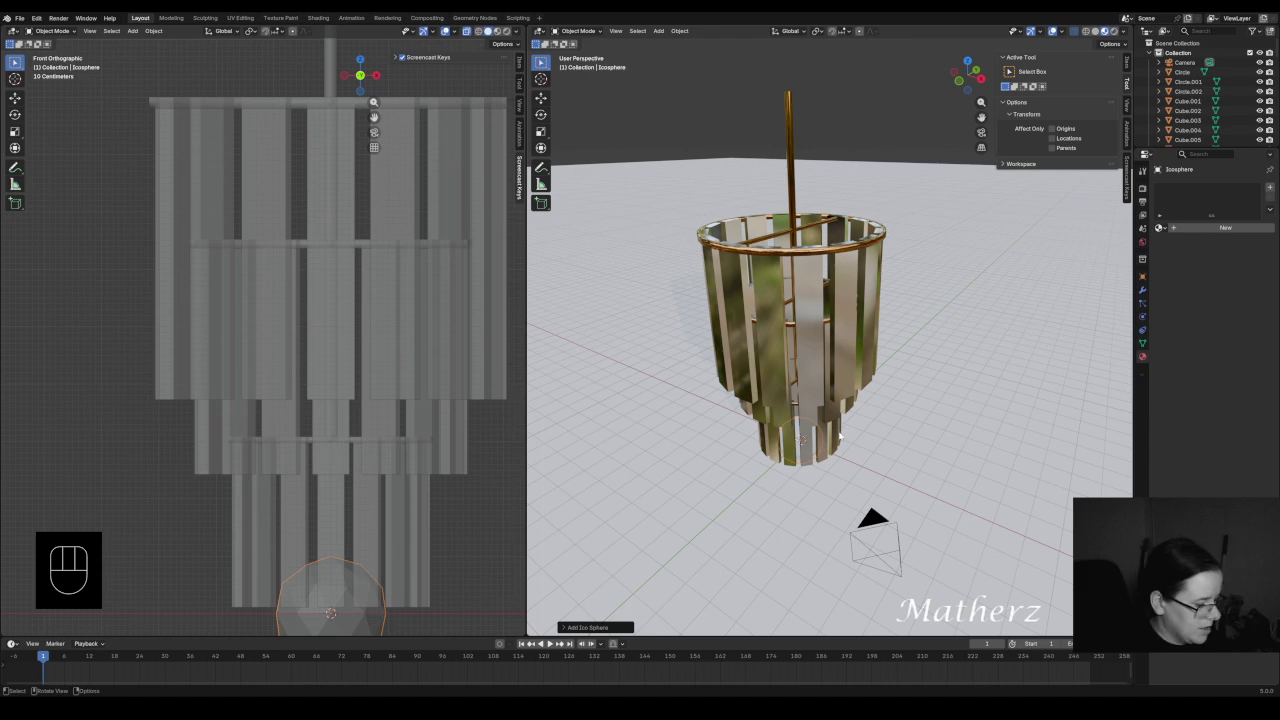
pyautogui.press('g')
pyautogui.click(828, 162)
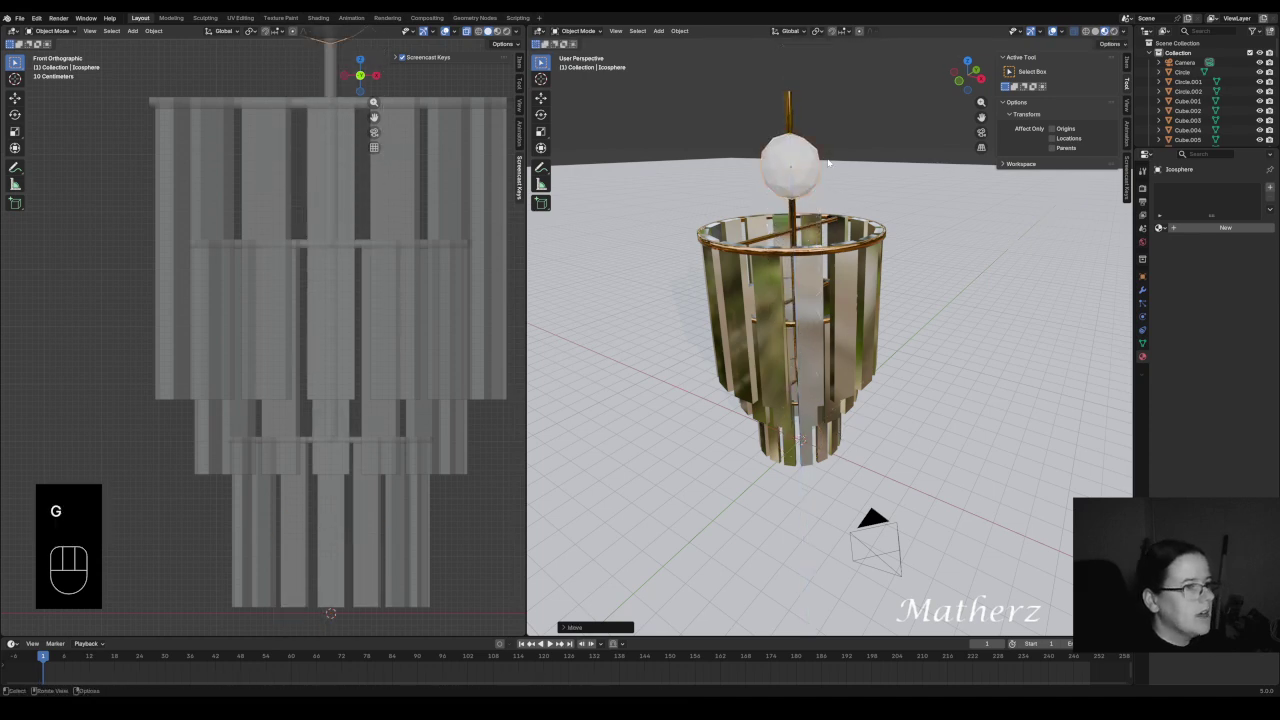
pyautogui.press('s')
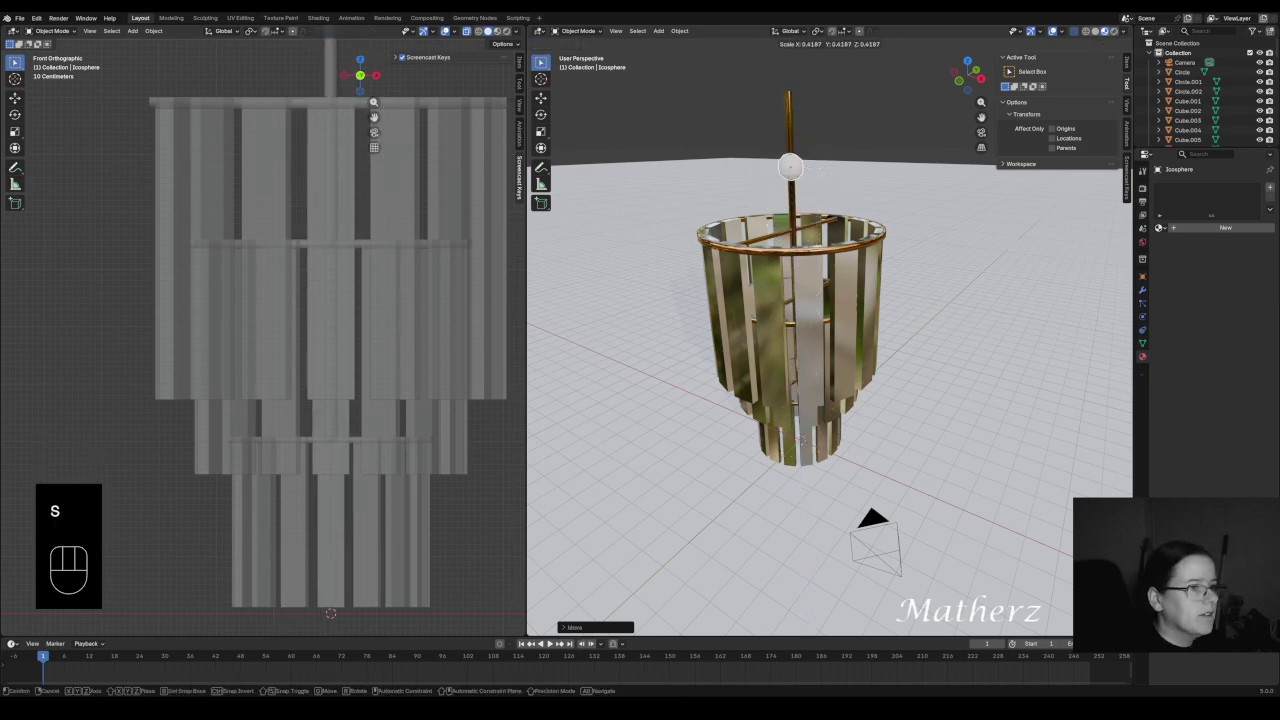
pyautogui.click(812, 176)
pyautogui.scroll(6, 795, 155)
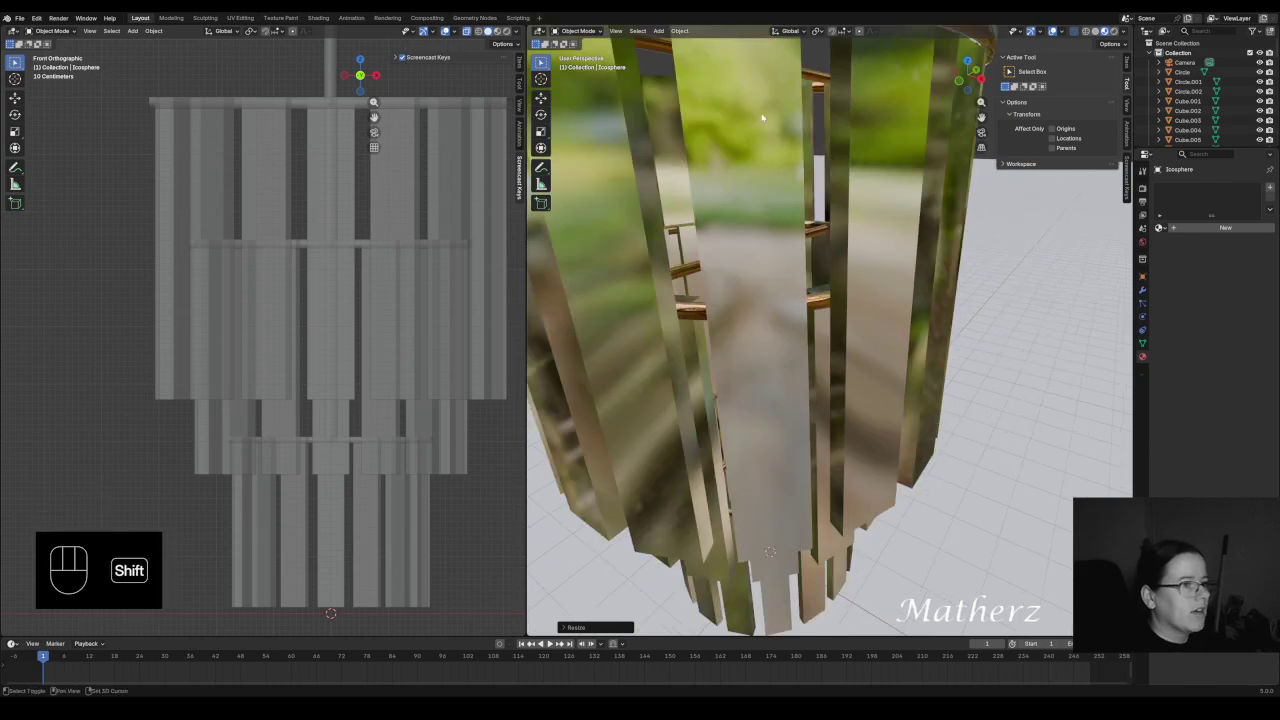
pyautogui.keyDown('shift'); pyautogui.moveTo(763, 117); pyautogui.dragTo(845, 480, button='middle'); pyautogui.keyUp('shift')
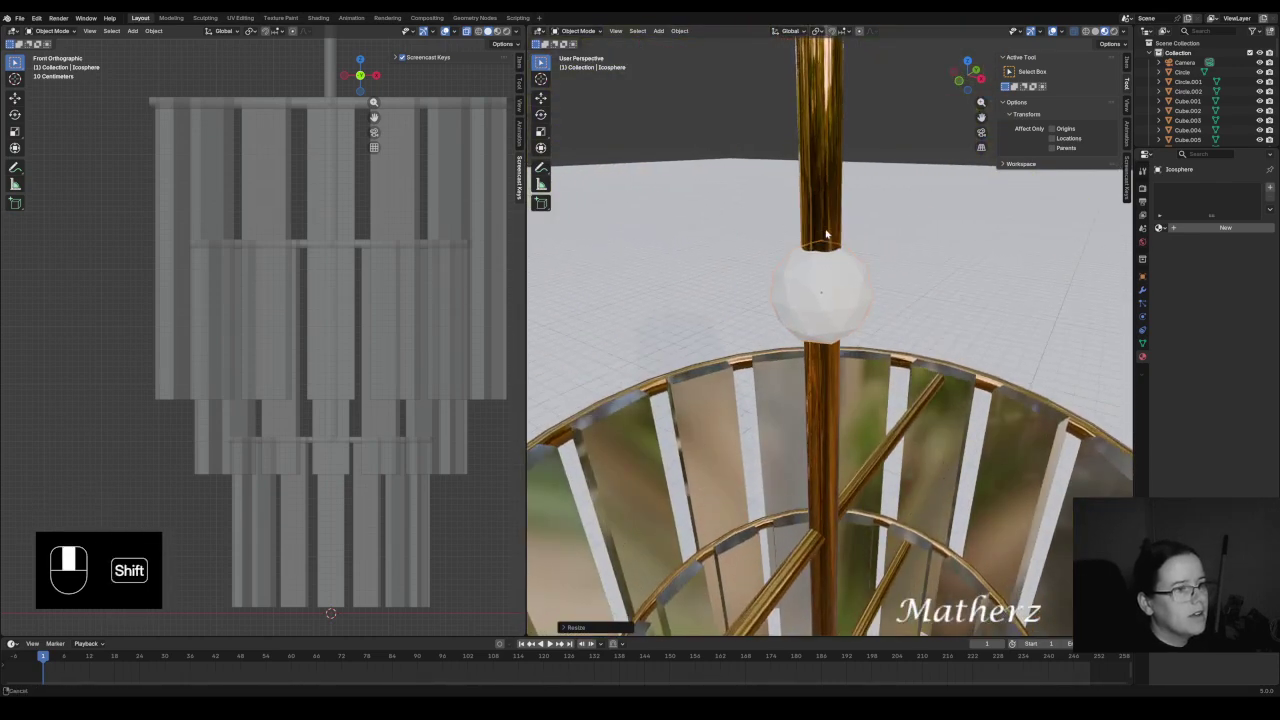
# - Give the sphere a new material with an Emission surface and a pale warm yellow color
pyautogui.click(1221, 230)
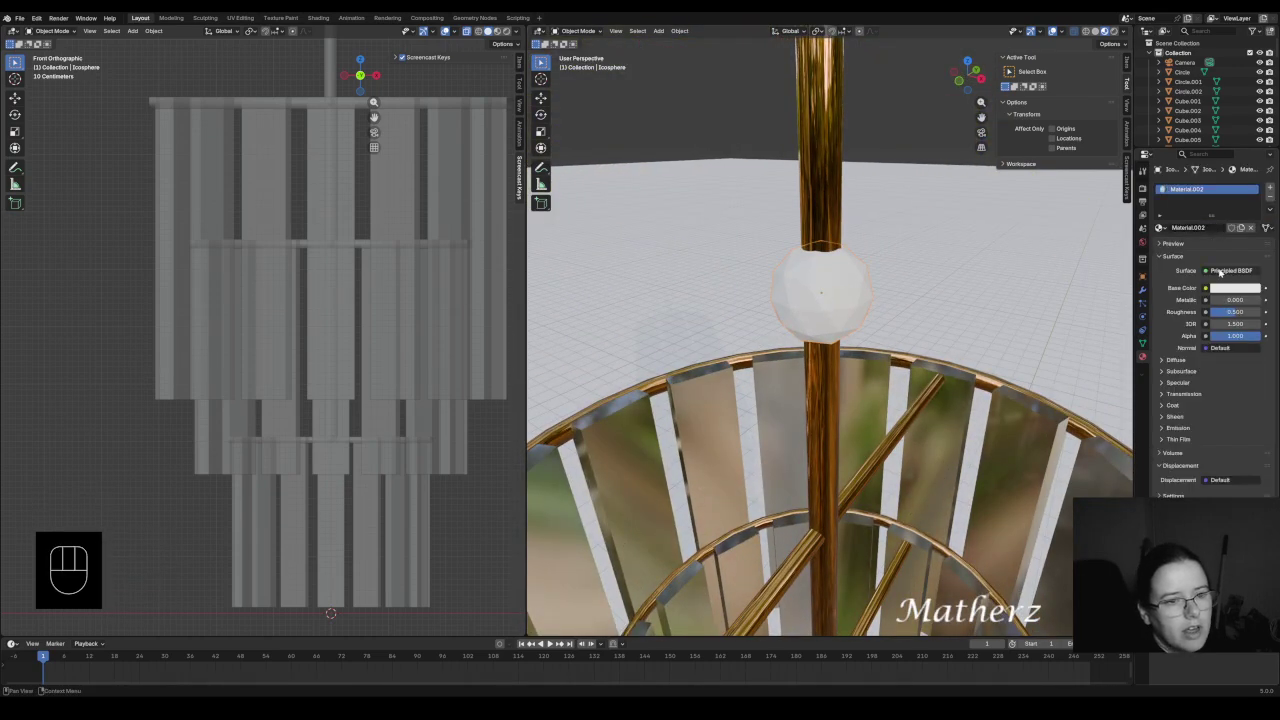
pyautogui.click(1219, 272)
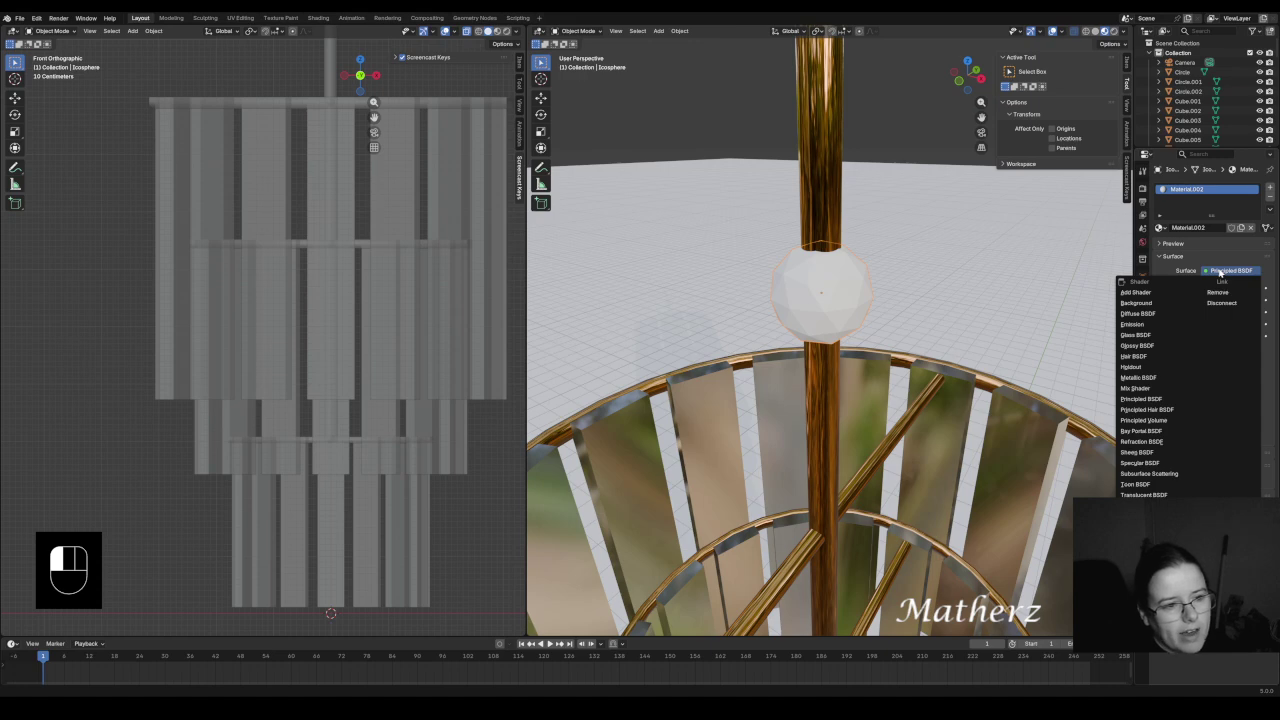
pyautogui.click(1181, 325)
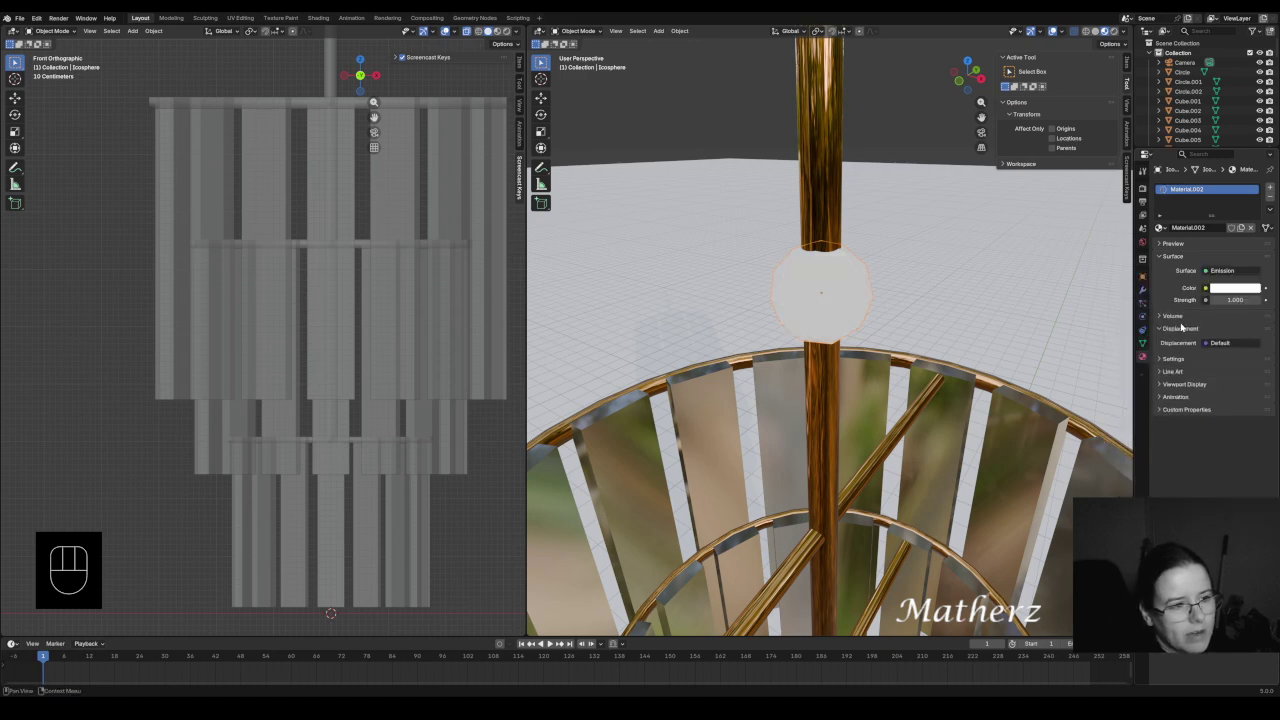
pyautogui.click(1226, 288)
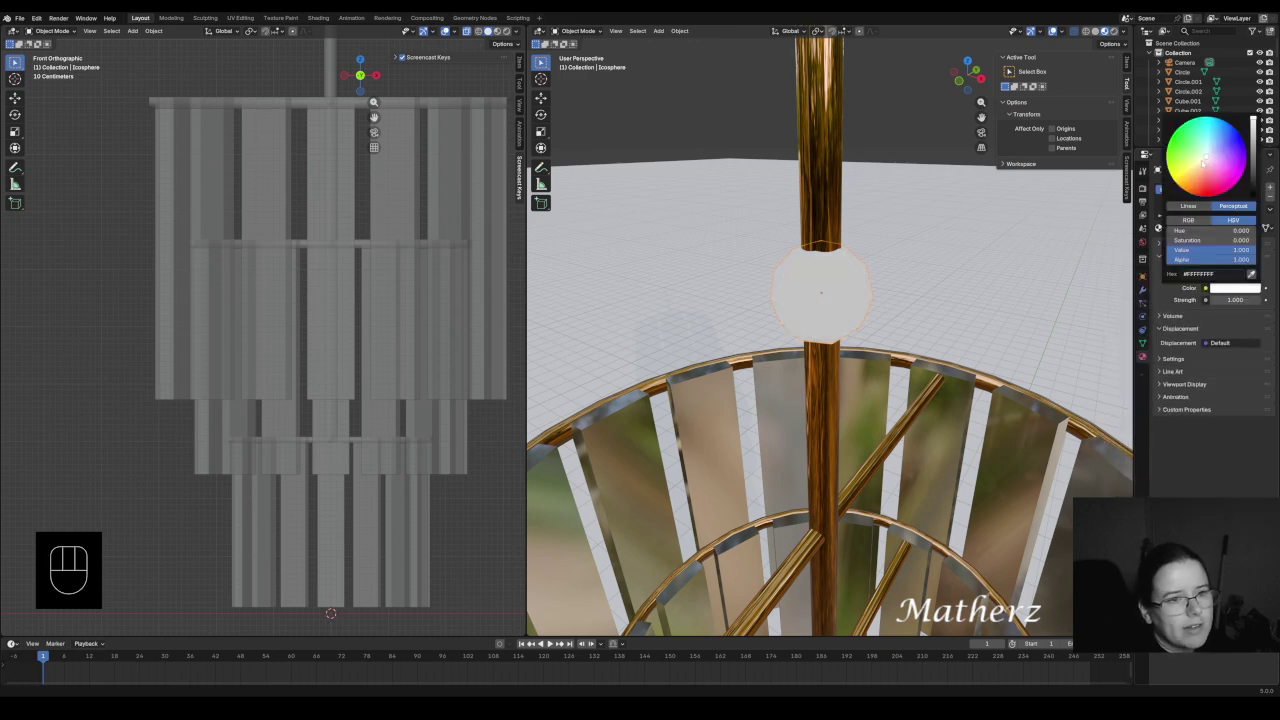
pyautogui.moveTo(1204, 160); pyautogui.dragTo(1197, 165)
pyautogui.moveTo(1040, 220); pyautogui.dragTo(953, 303, button='middle')
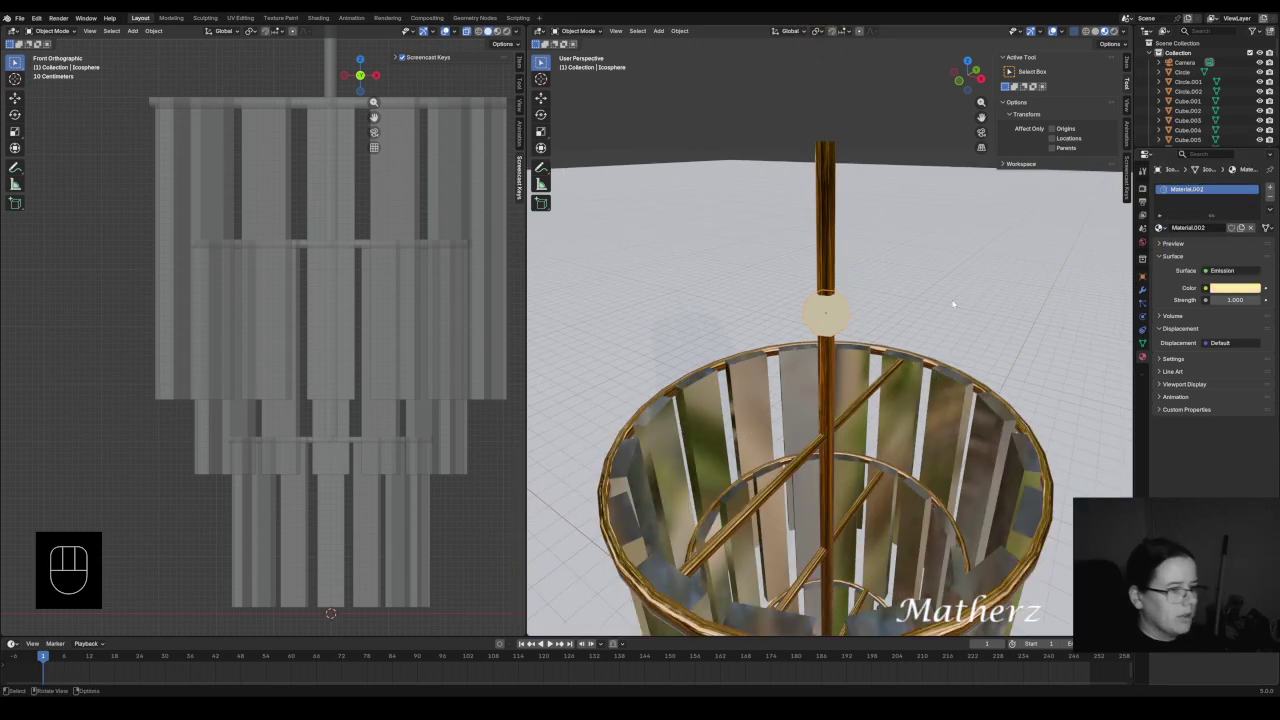
# - Lower the glowing sphere along Z to sit just beneath the rod spanning the largest ring
pyautogui.press('g')
pyautogui.middleClick(858, 345)
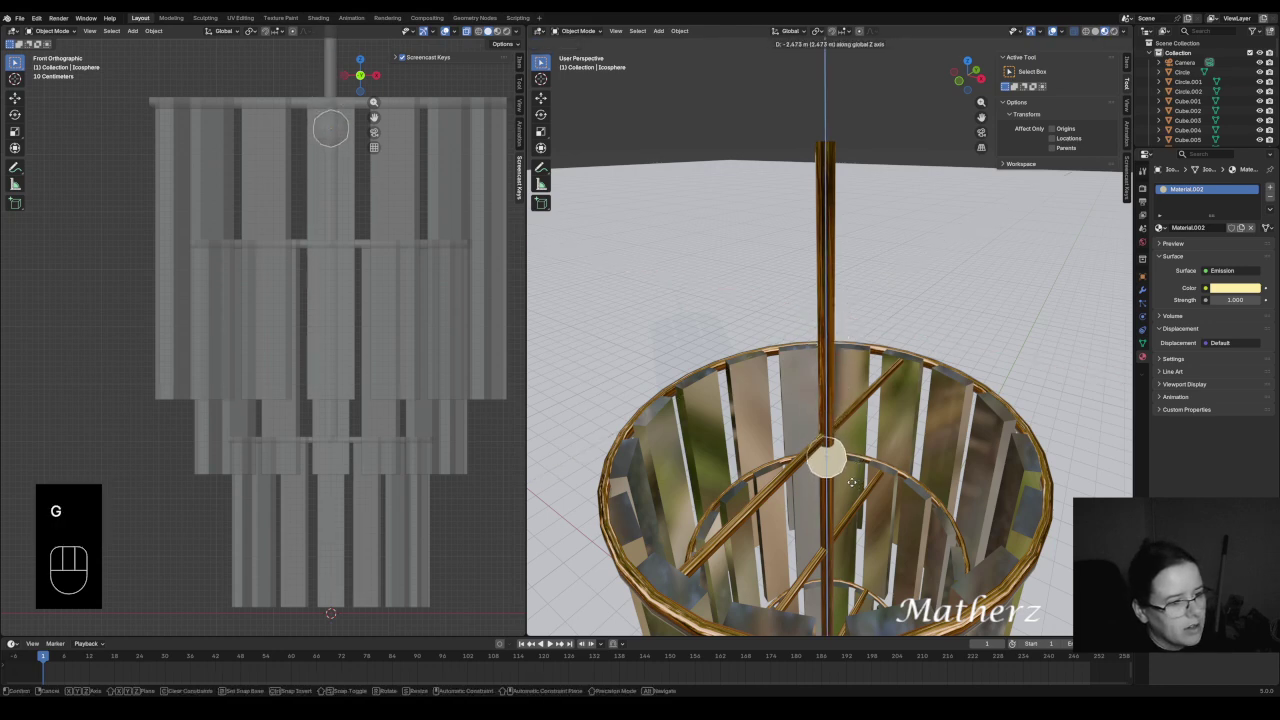
pyautogui.click(848, 480)
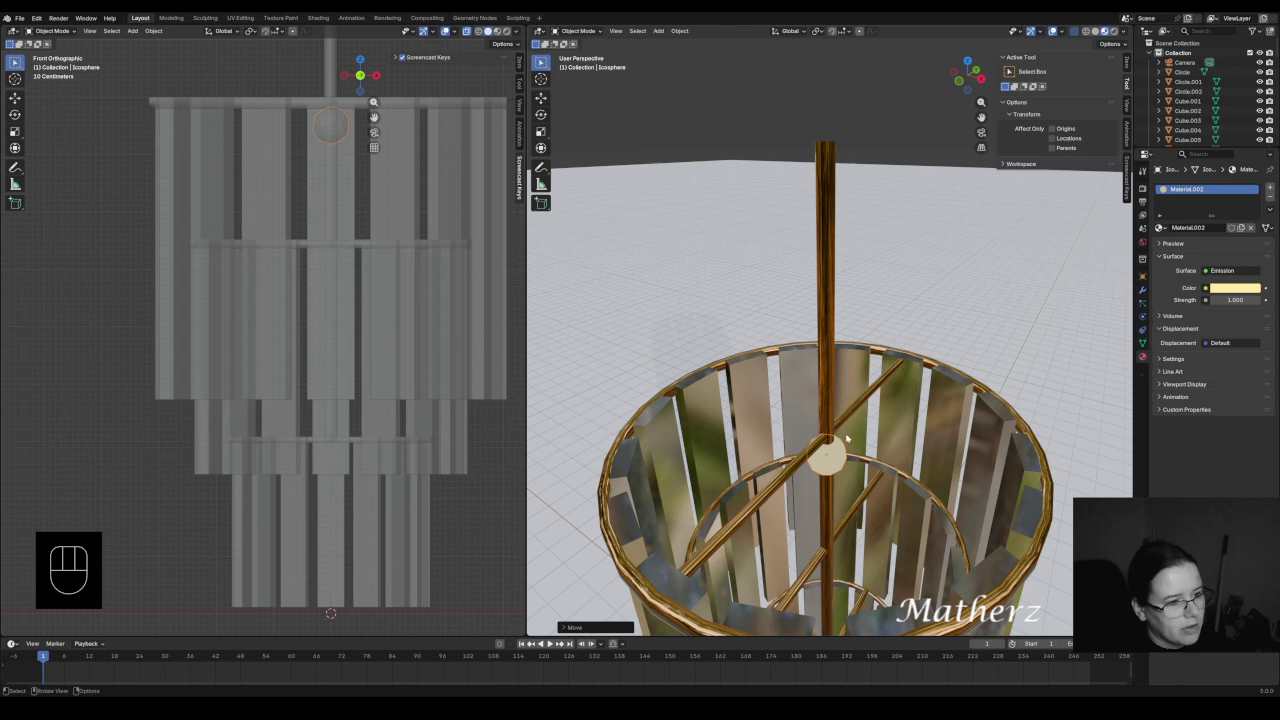
pyautogui.keyDown('shift'); pyautogui.moveTo(846, 437); pyautogui.dragTo(752, 438, button='middle'); pyautogui.keyUp('shift')
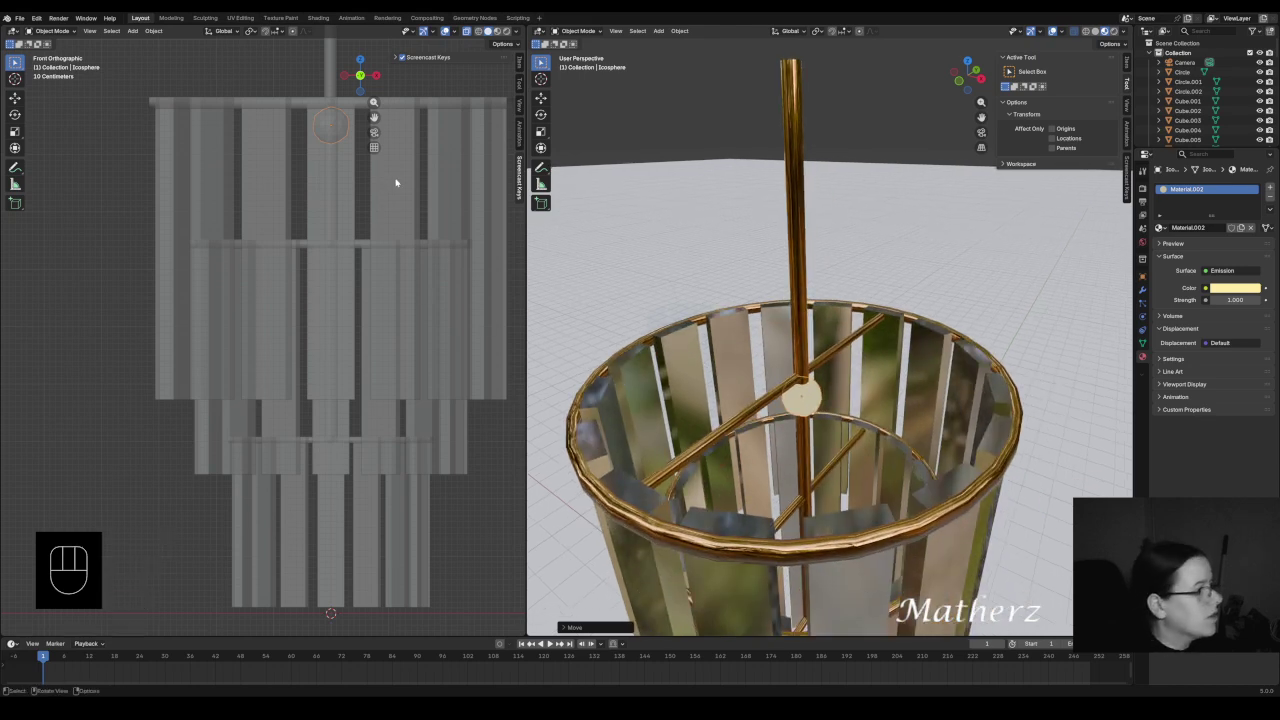
# - Duplicate the sphere down along Z twice, placing one copy beneath the middle ring and one beneath the smallest ring
pyautogui.hotkey('shift', 'd')
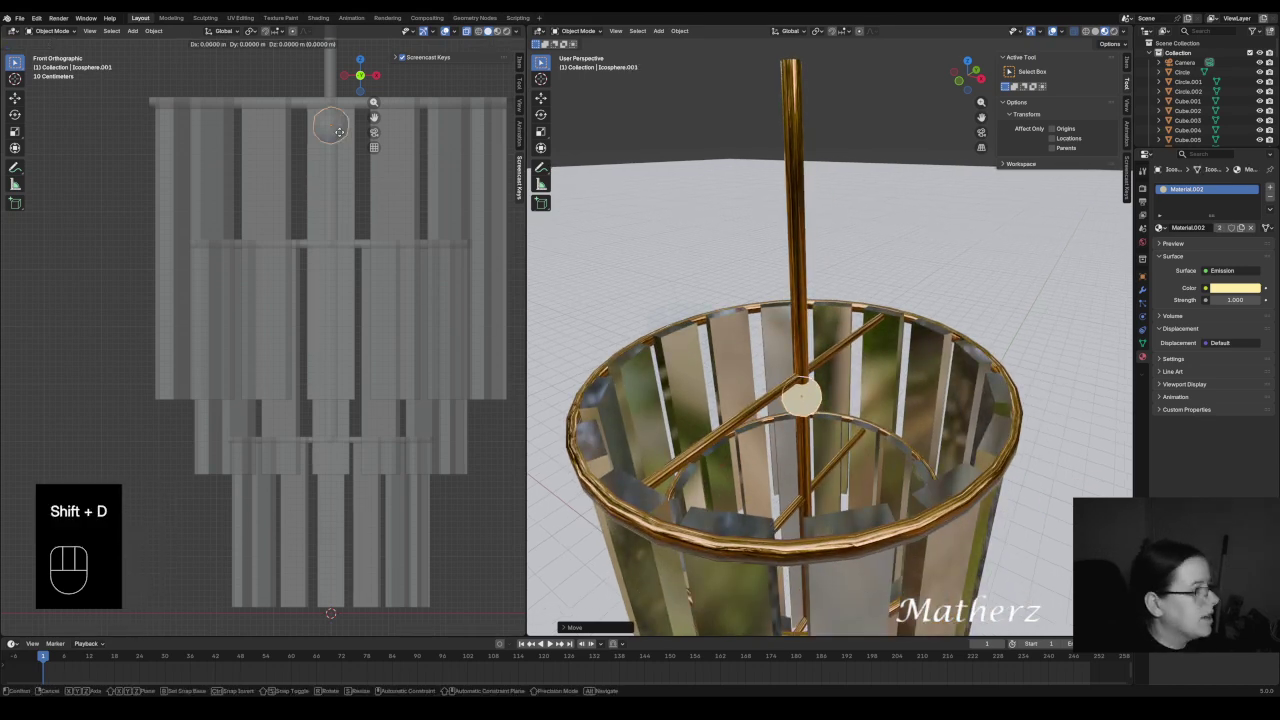
pyautogui.press('z')
pyautogui.click(343, 276)
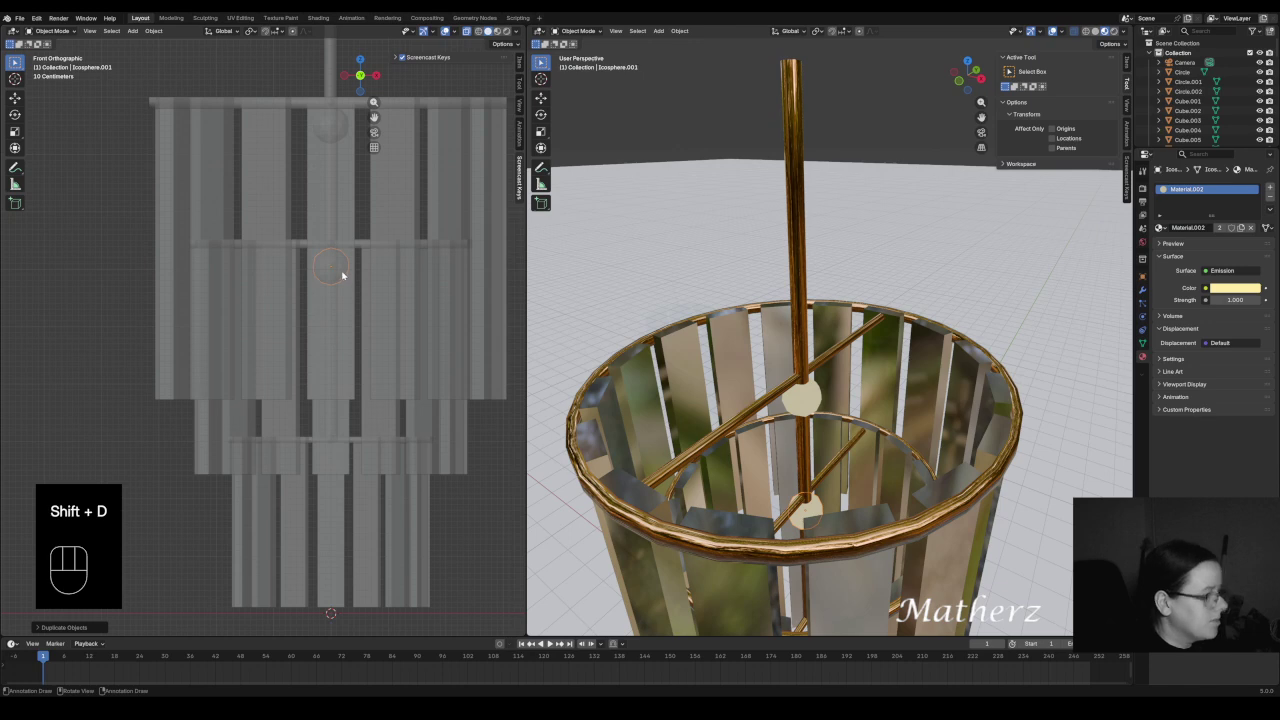
pyautogui.hotkey('shift', 'd')
pyautogui.press('z')
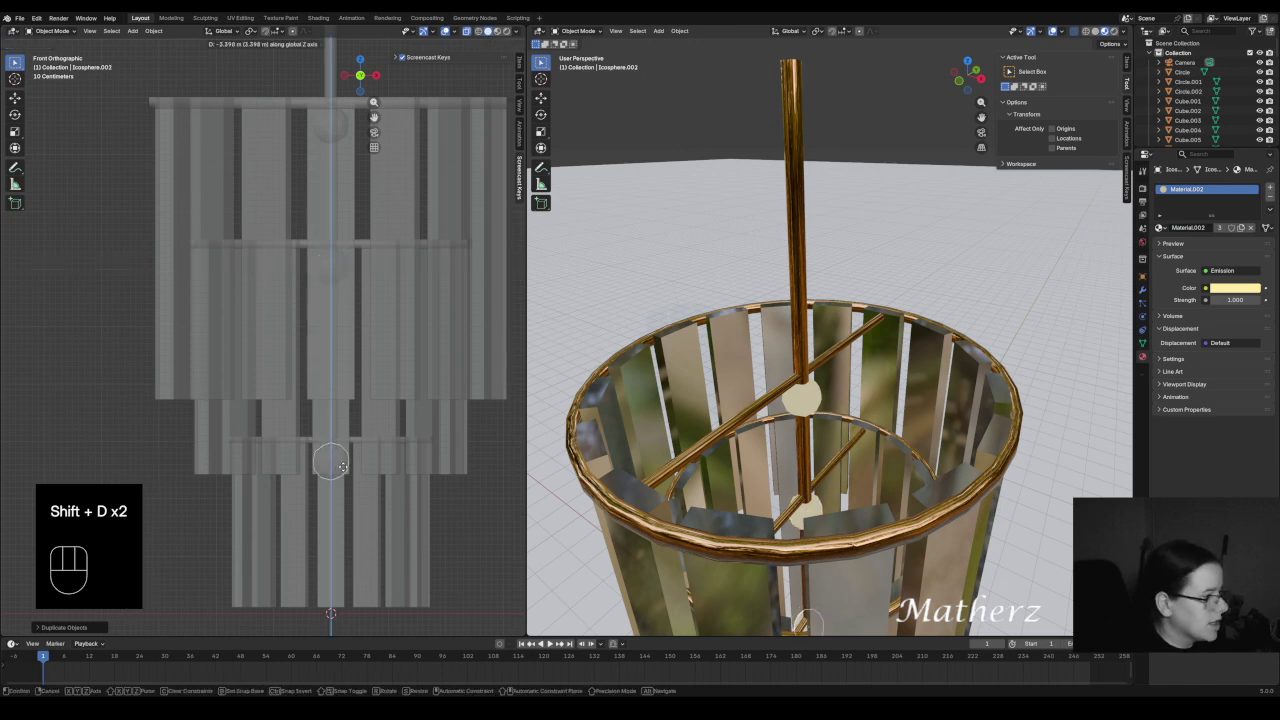
pyautogui.click(340, 464)
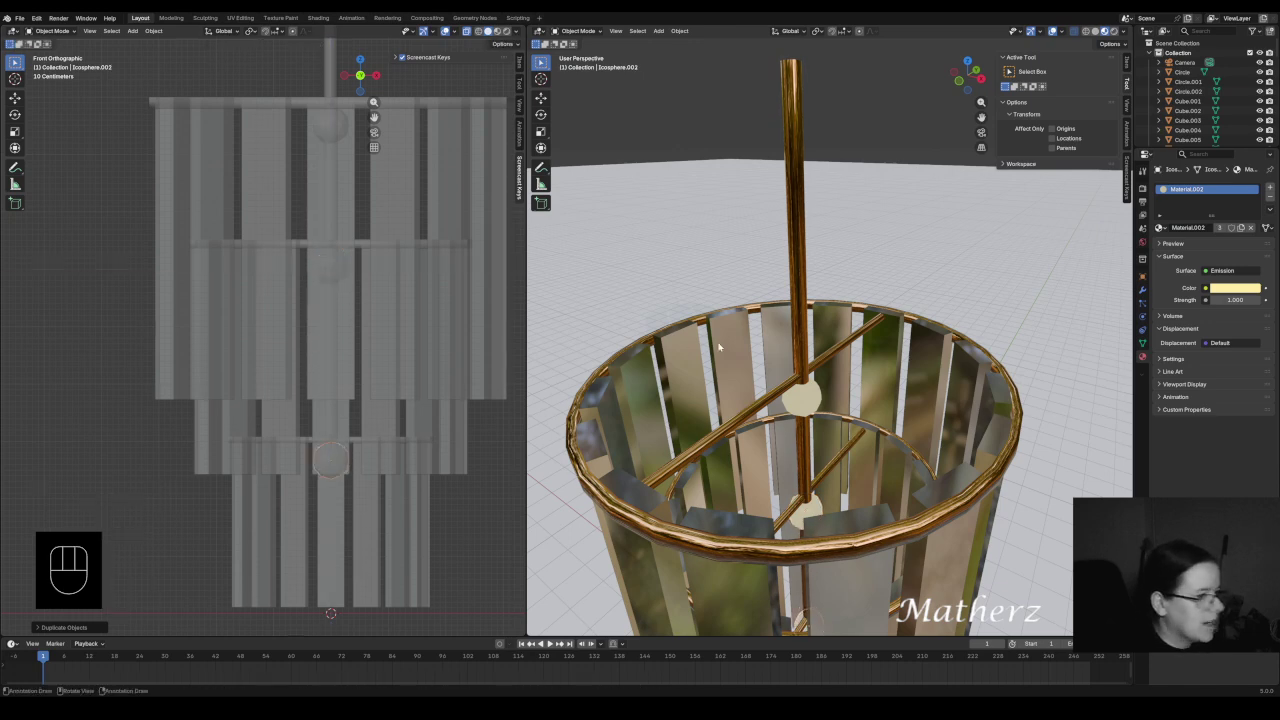
# - Switch the perspective viewport to rendered shading and set the spheres' emission strength to 101.3
pyautogui.scroll(-6, 718, 346)
pyautogui.moveTo(723, 346)
pyautogui.mouseDown(button='middle')
pyautogui.moveTo(854, 445)
pyautogui.moveTo(850, 401)
pyautogui.mouseUp(button='middle')
pyautogui.click(1113, 31)
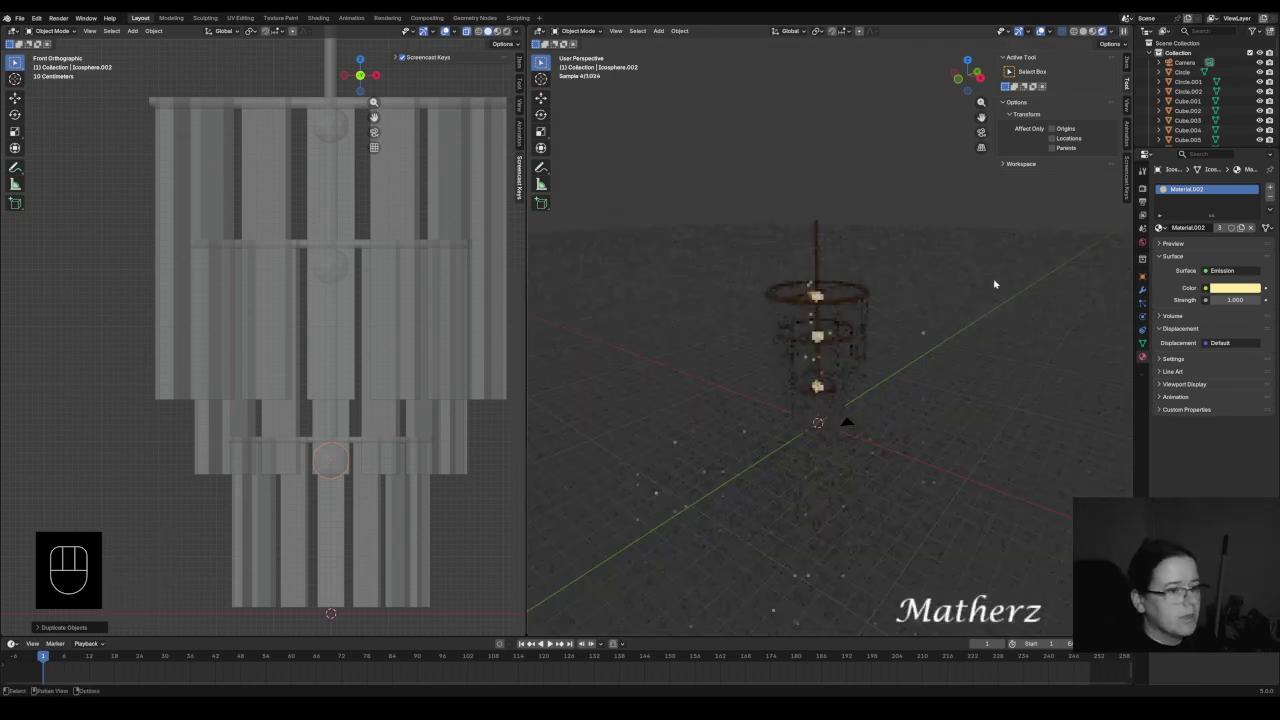
pyautogui.scroll(4, 877, 409)
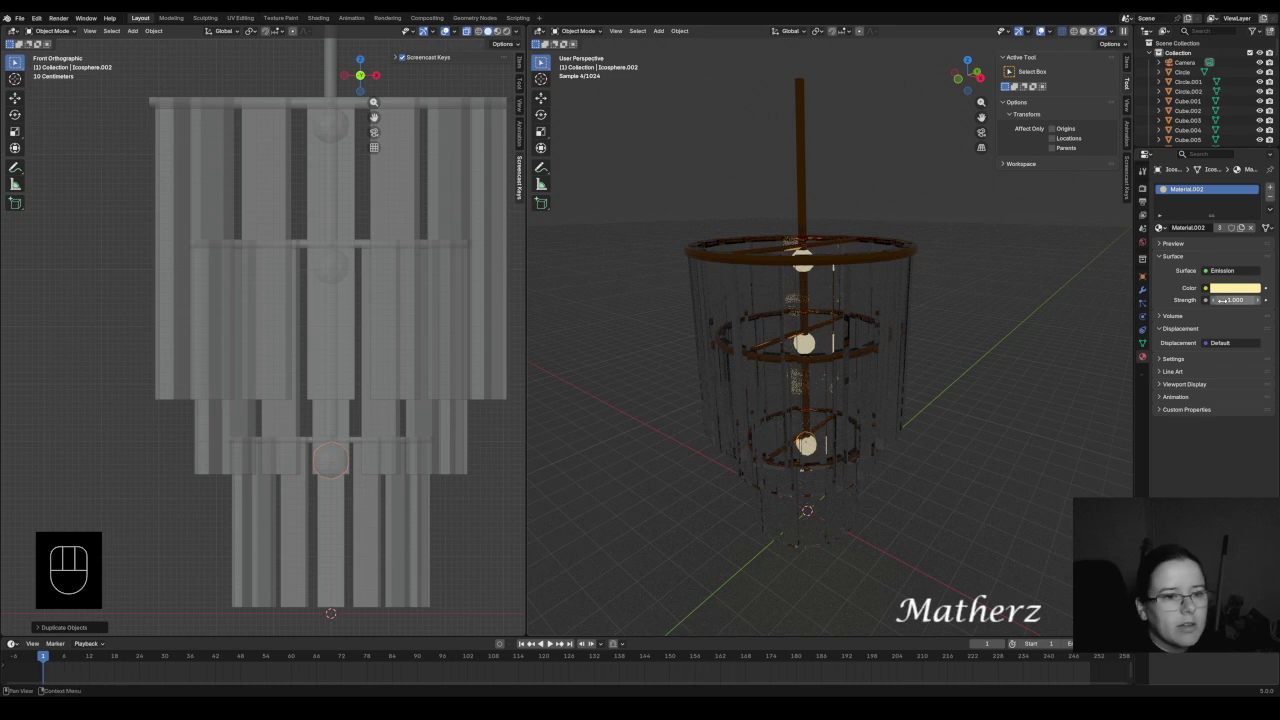
pyautogui.moveTo(1235, 299); pyautogui.dragTo(1235, 299)
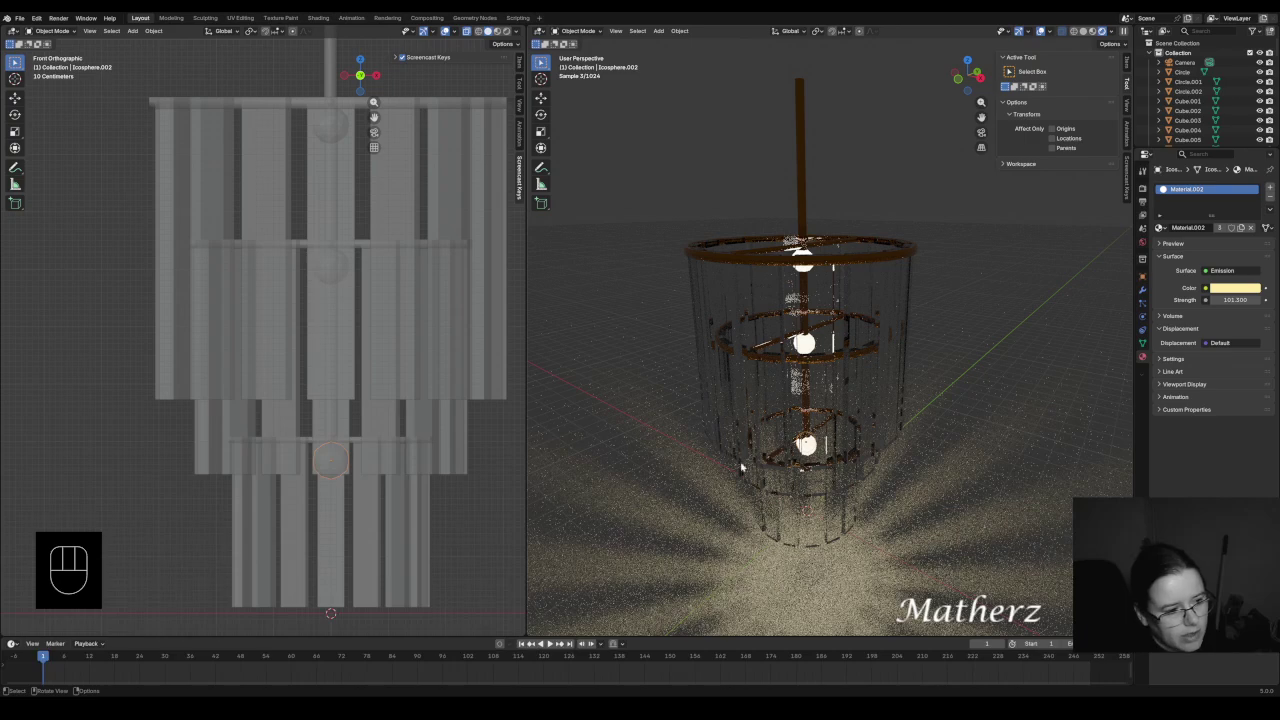
pyautogui.scroll(-2, 942, 527)
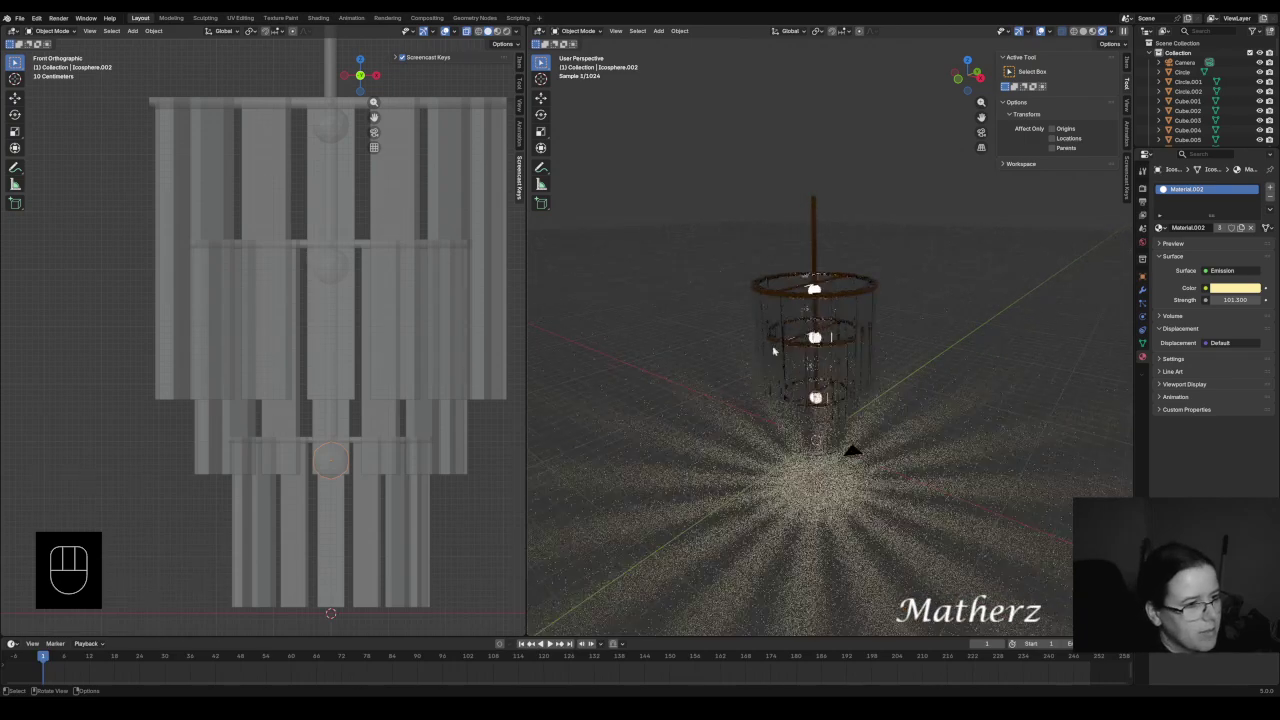
# - Duplicate the floor plane and raise the copy about 15.65 m along Z as a ceiling above the chandelier
pyautogui.click(896, 278)
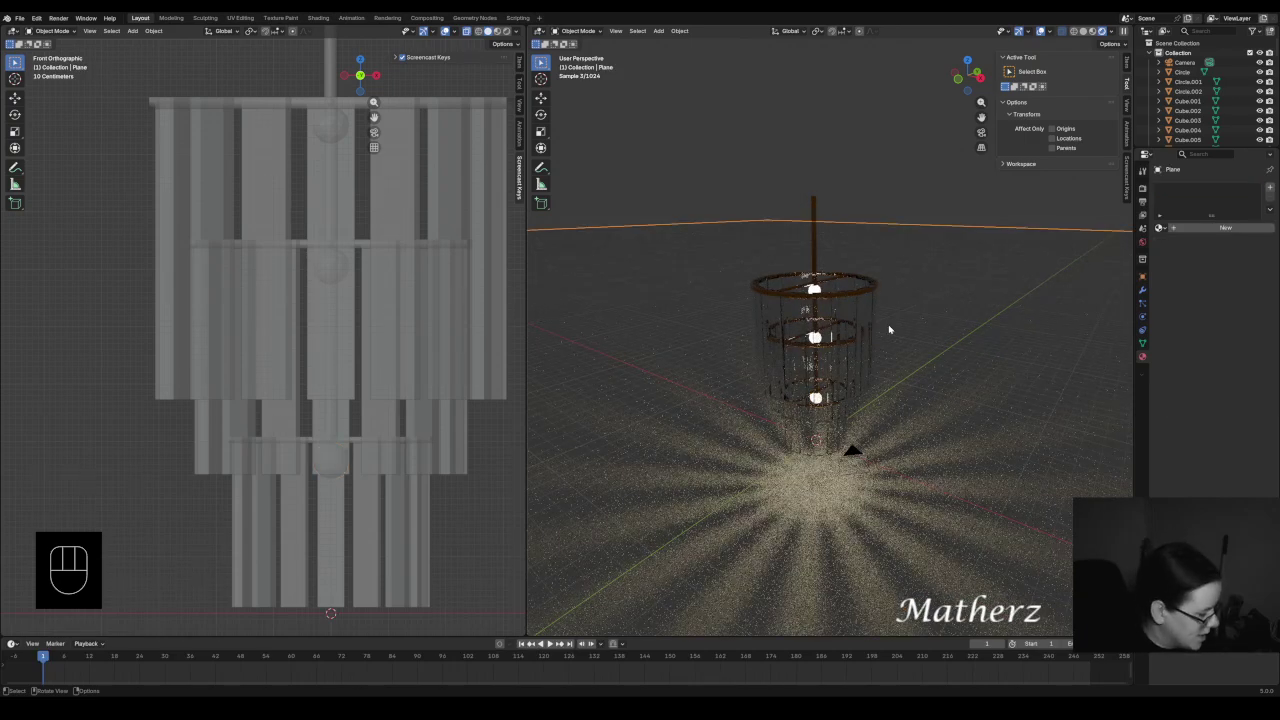
pyautogui.hotkey('shift', 'd')
pyautogui.press('z')
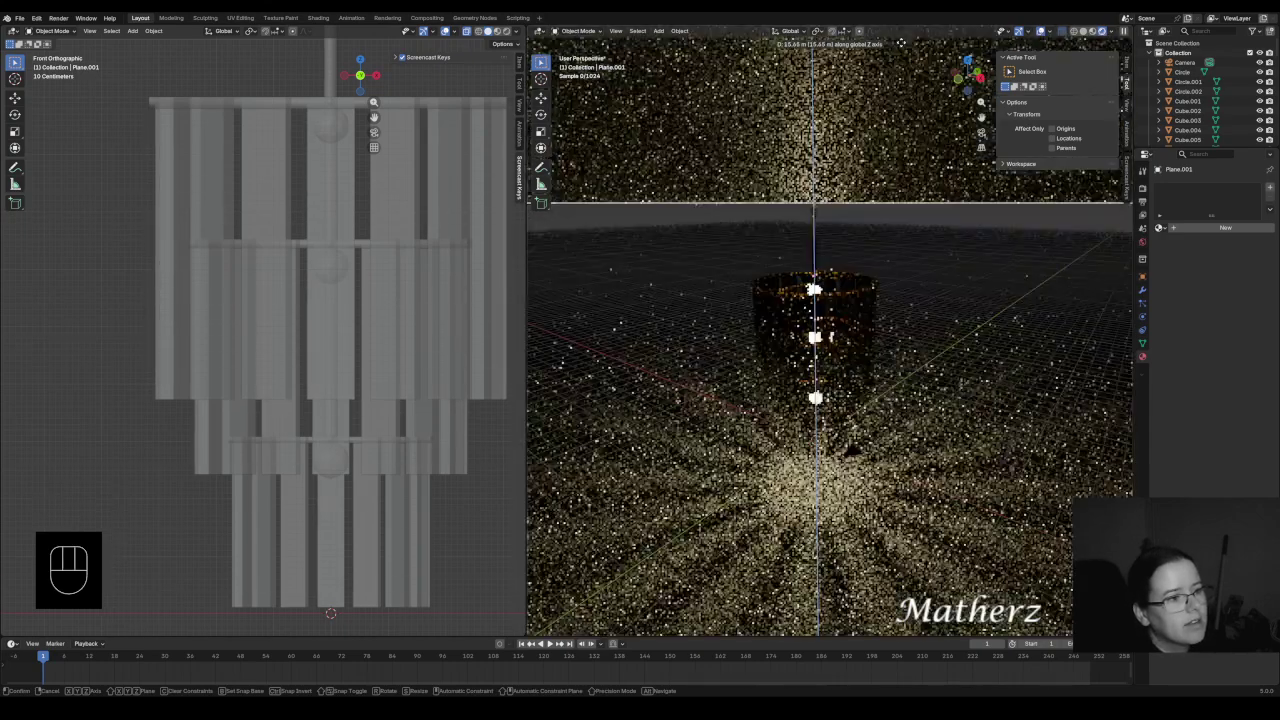
pyautogui.click(901, 43)
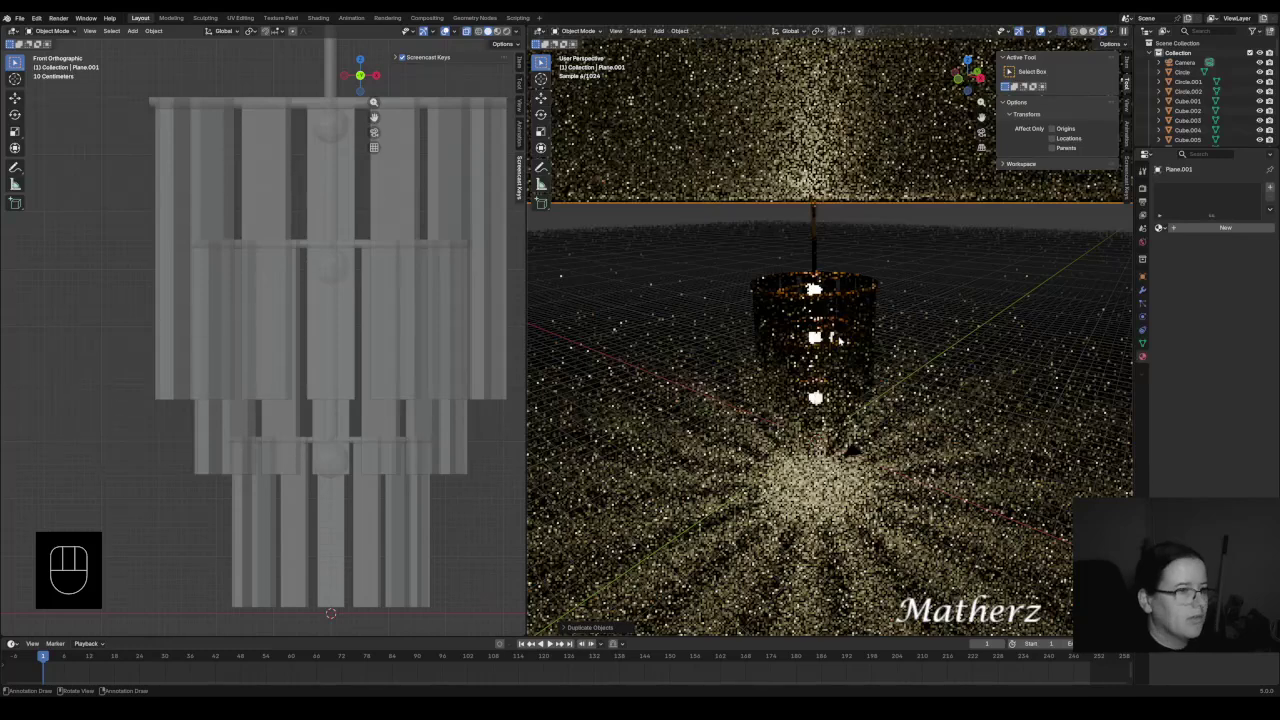
pyautogui.keyDown('shift'); pyautogui.moveTo(861, 377); pyautogui.dragTo(917, 240, button='middle'); pyautogui.keyUp('shift')
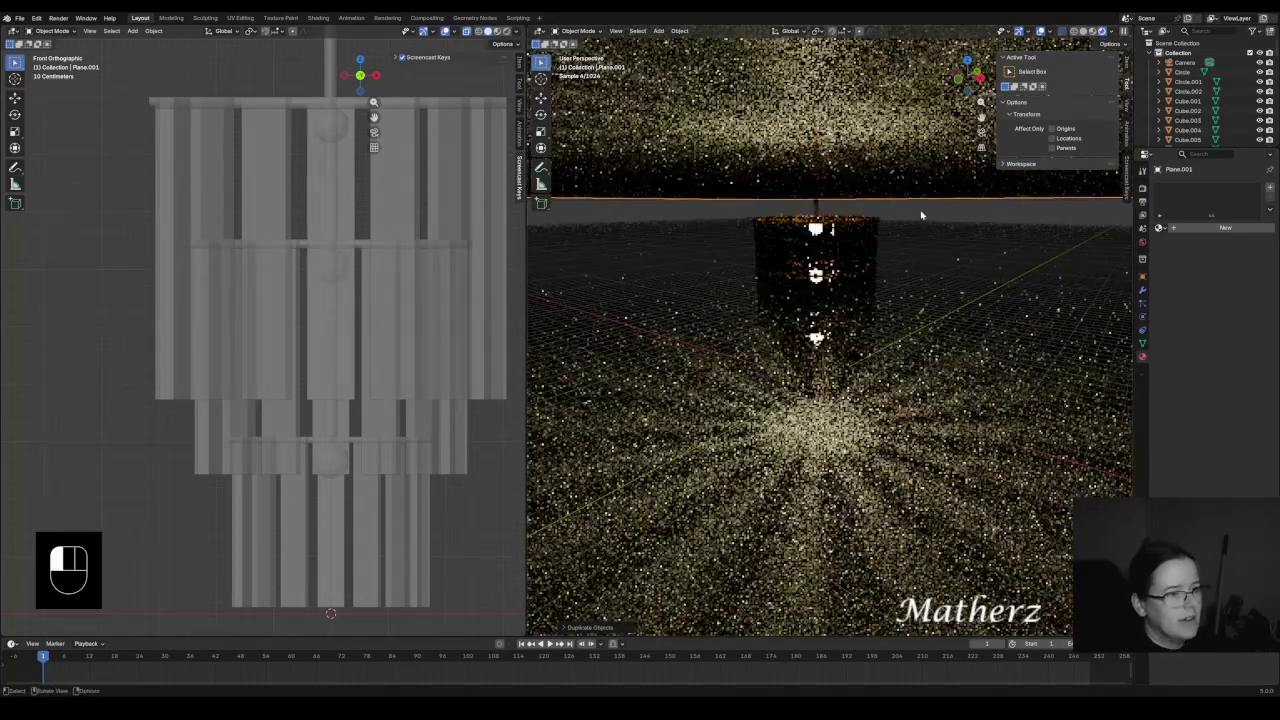
pyautogui.click(921, 214)
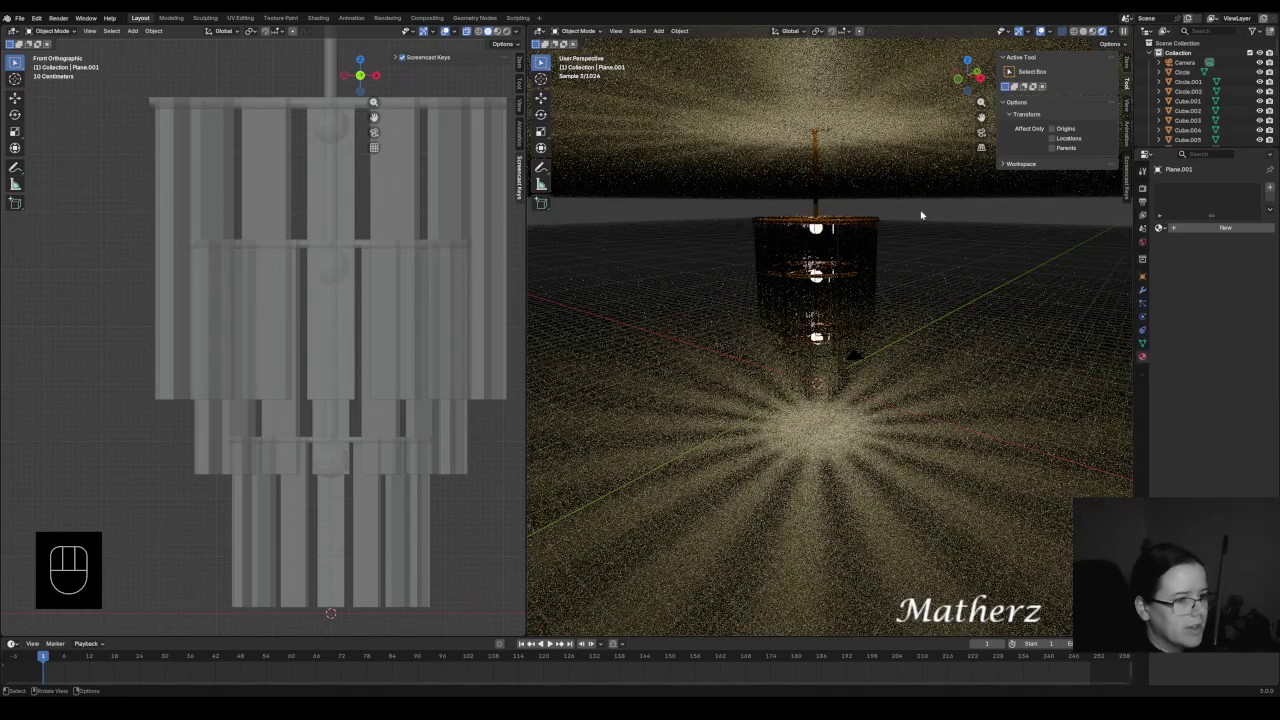
# - Try light blue, yellow, green and violet tints on the glass bars' shared material, ending with cyan, hex 56DEFF
pyautogui.click(865, 242)
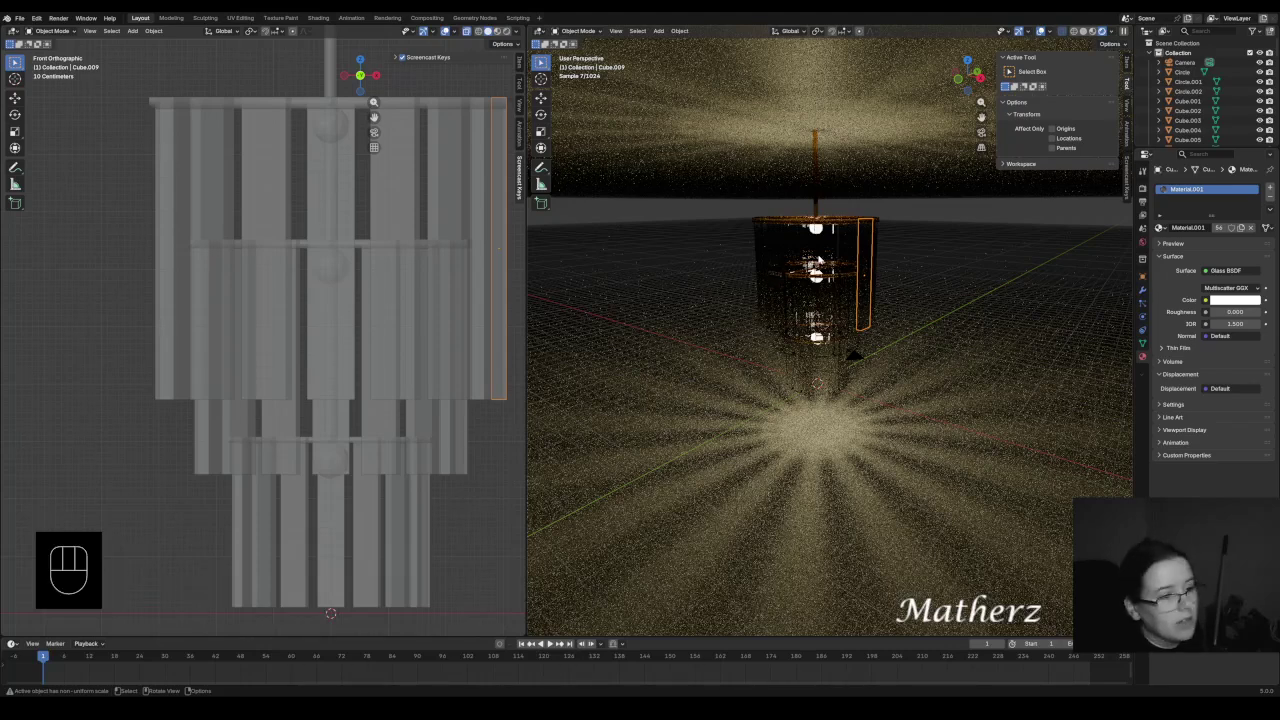
pyautogui.click(1231, 300)
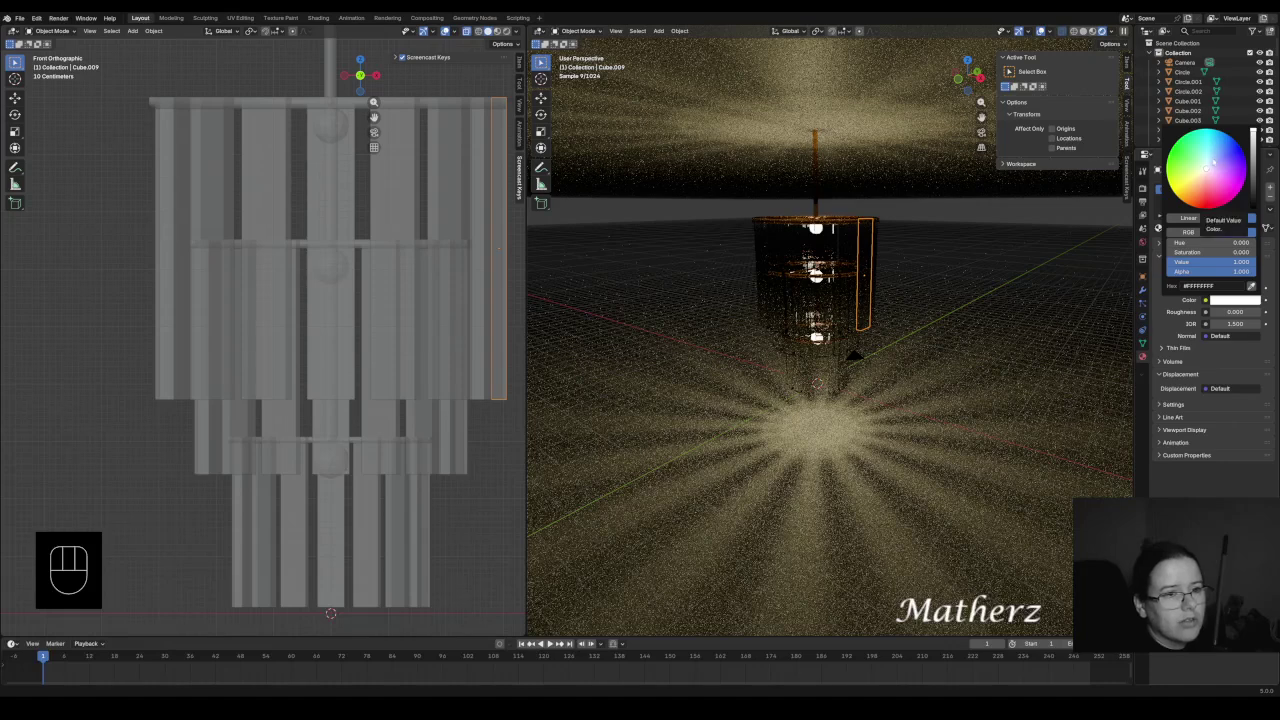
pyautogui.moveTo(1211, 157); pyautogui.dragTo(1211, 157)
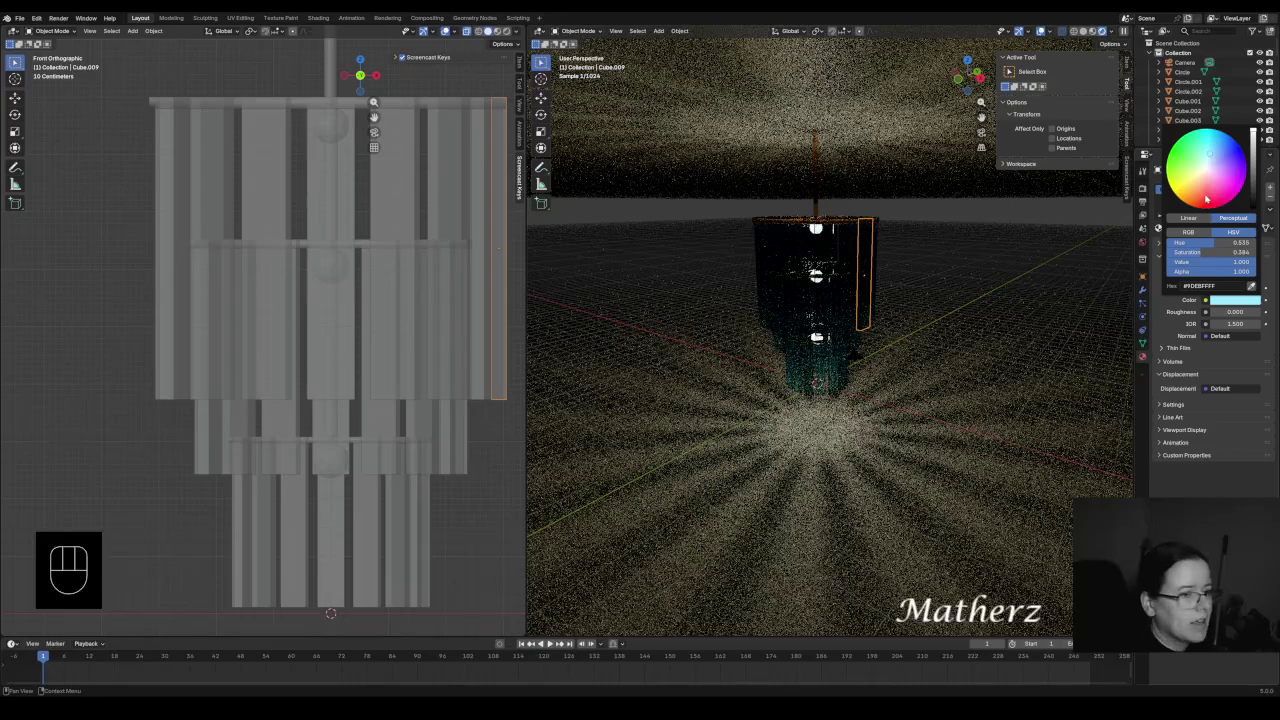
pyautogui.click(1206, 198)
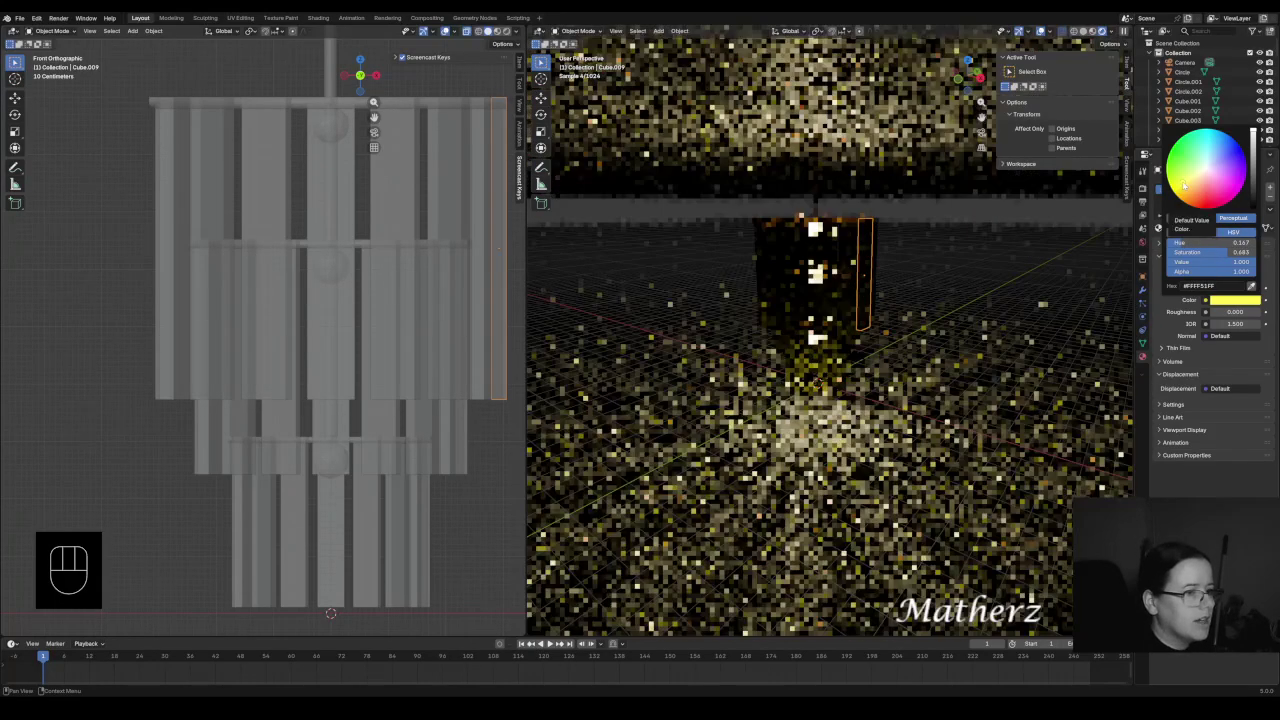
pyautogui.click(1187, 158)
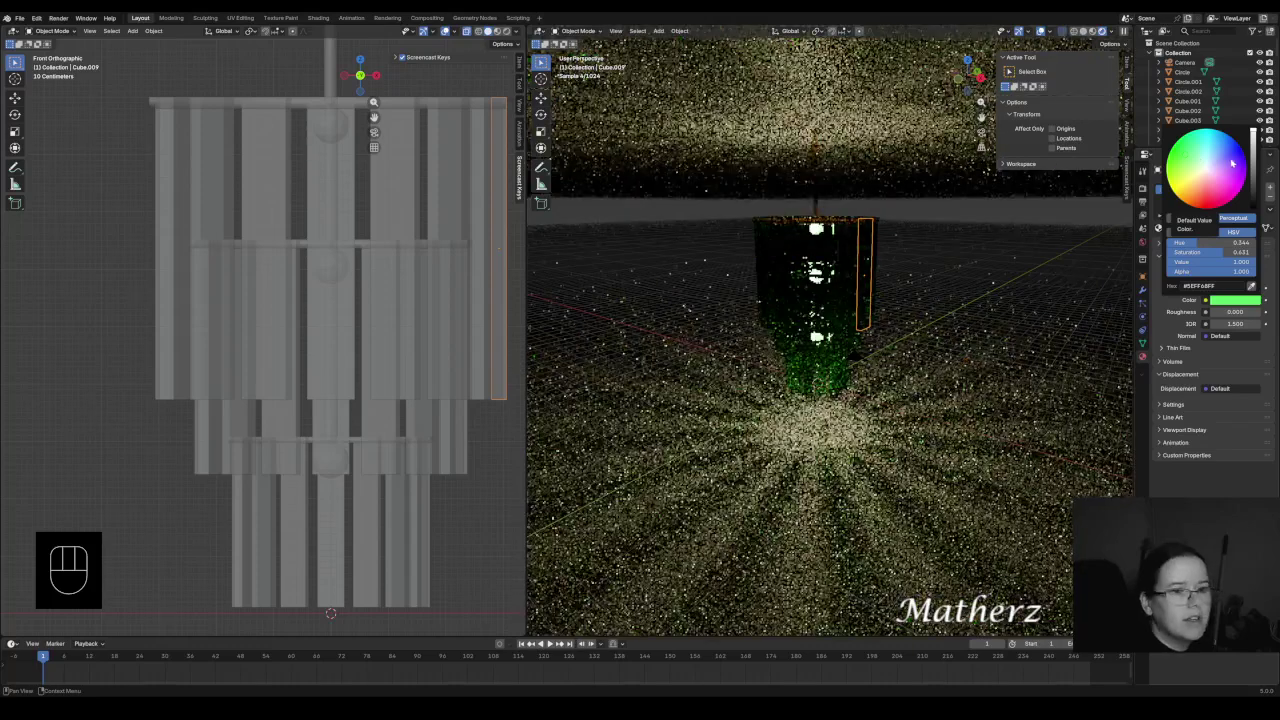
pyautogui.click(1230, 168)
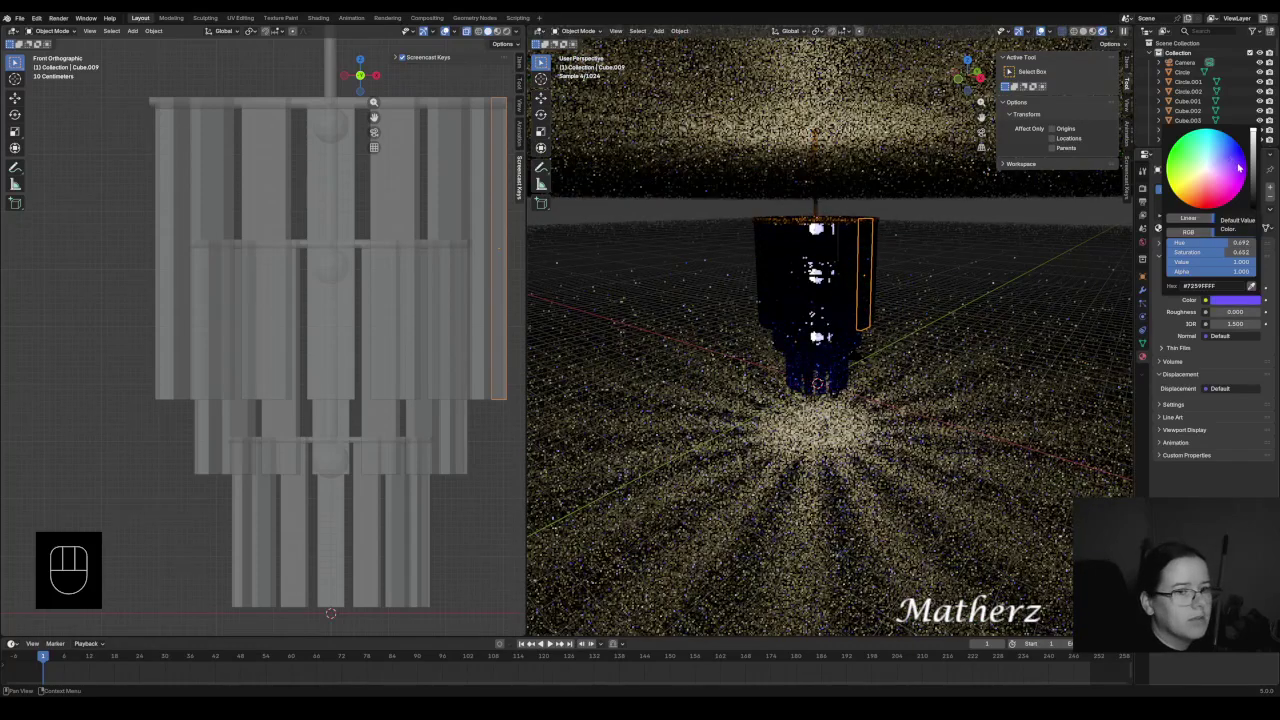
pyautogui.click(1234, 166)
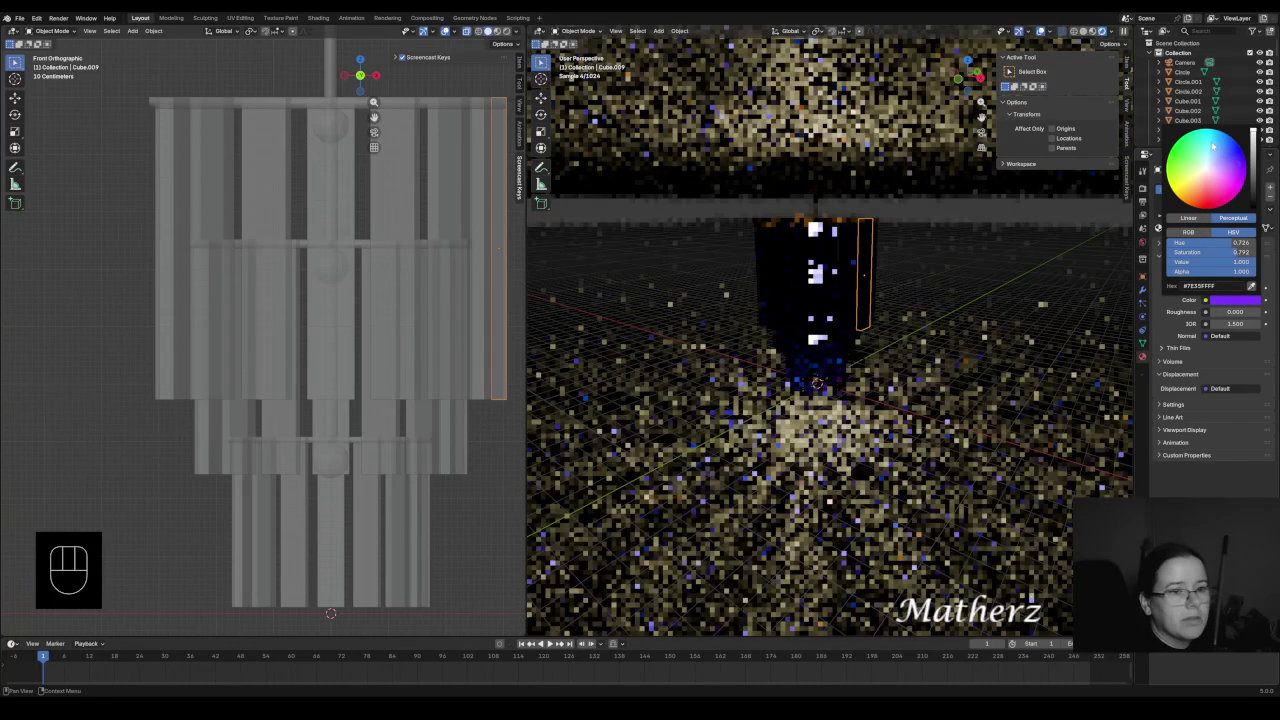
pyautogui.click(1213, 148)
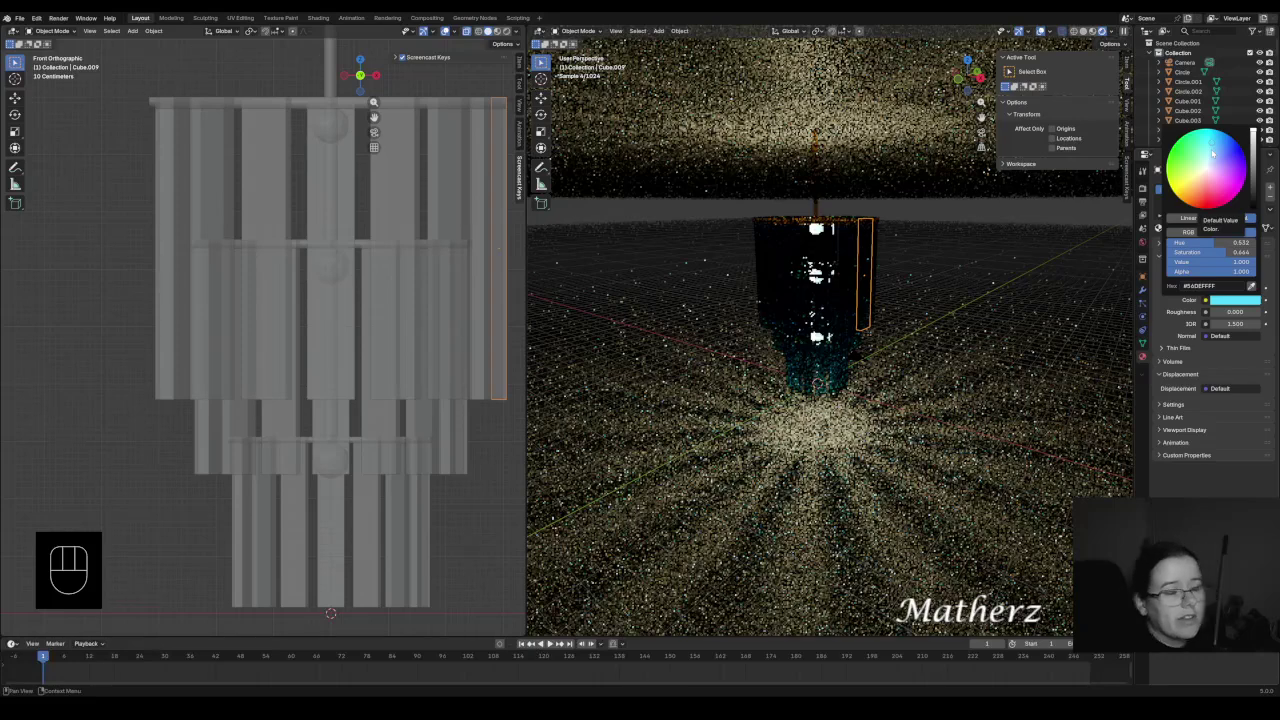